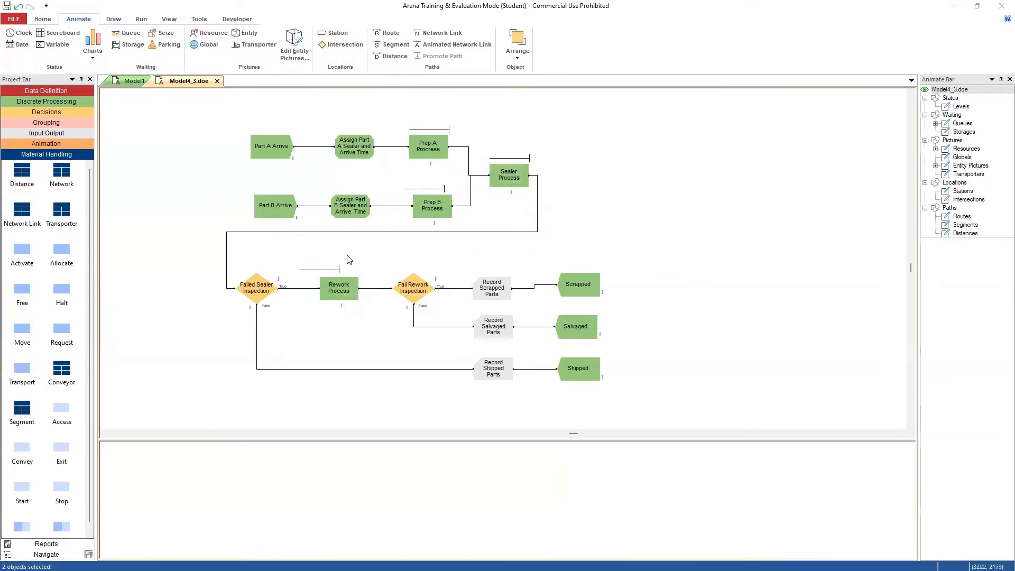
Place a resource picture for Prep A with Seize Area enabled in the empty space below the flowchart
{"action": "scroll", "coordinate": [348, 259], "scroll_direction": "down", "scroll_amount": 1}
{"action": "scroll", "coordinate": [349, 260], "scroll_direction": "down", "scroll_amount": 1}
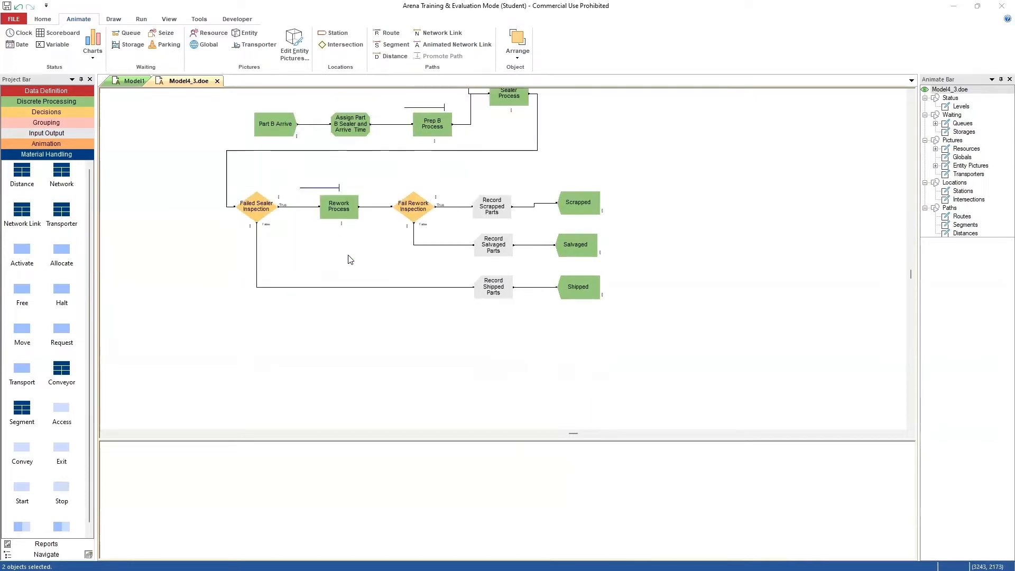
{"action": "scroll", "coordinate": [349, 259], "scroll_direction": "down", "scroll_amount": 2}
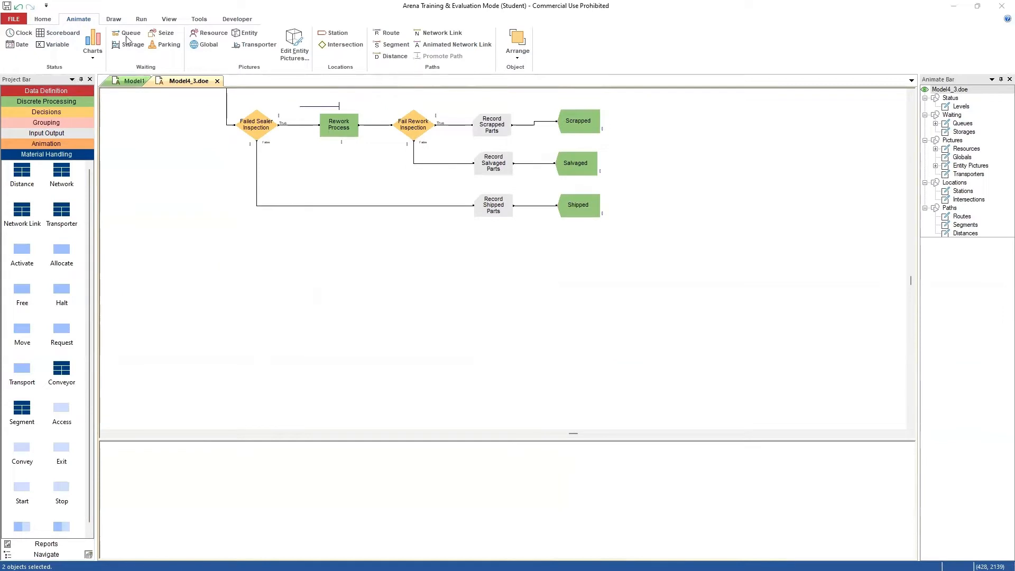
{"action": "left_click", "coordinate": [205, 33]}
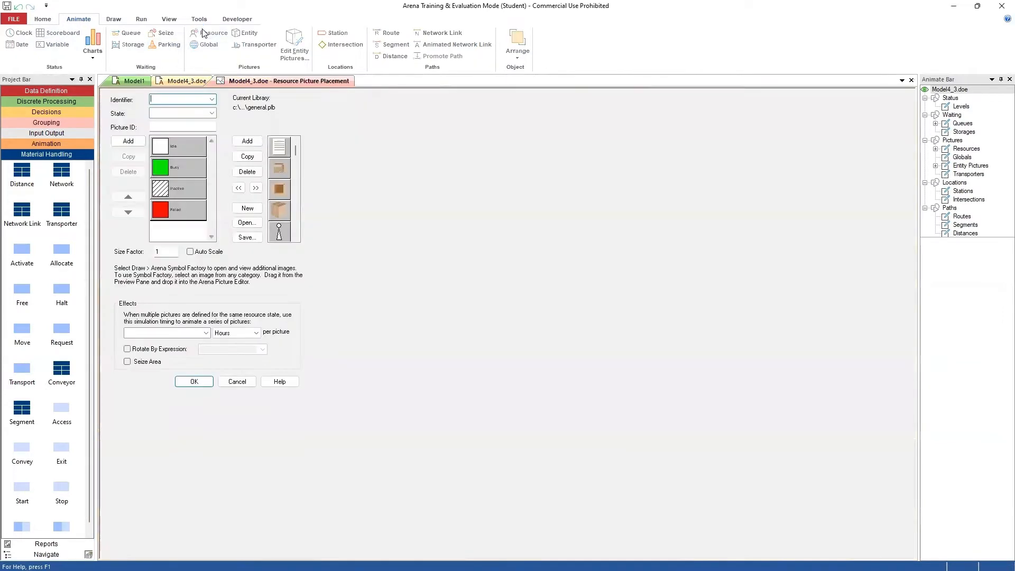
{"action": "left_click", "coordinate": [210, 100]}
{"action": "left_click", "coordinate": [193, 108]}
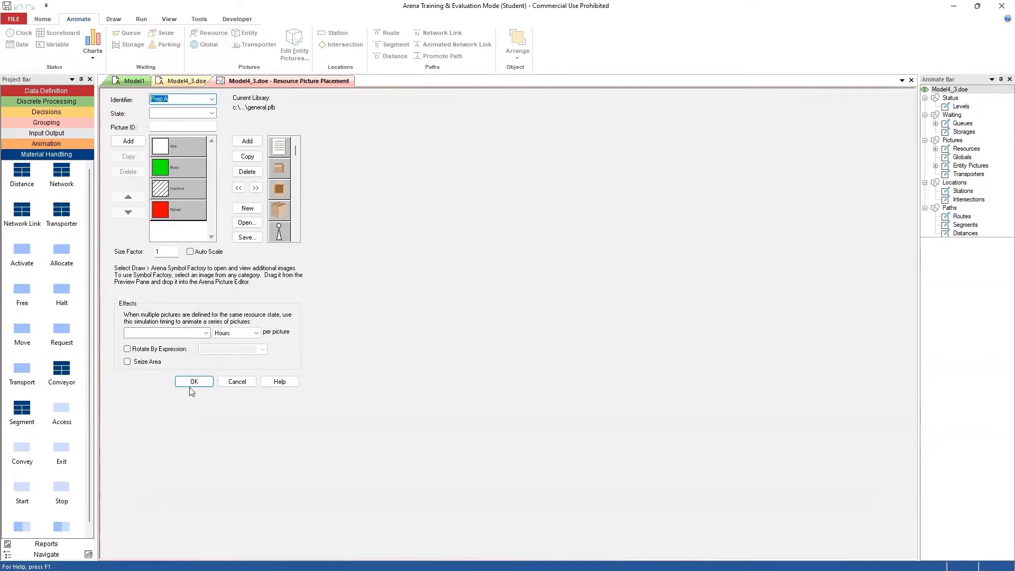
{"action": "left_click", "coordinate": [127, 361]}
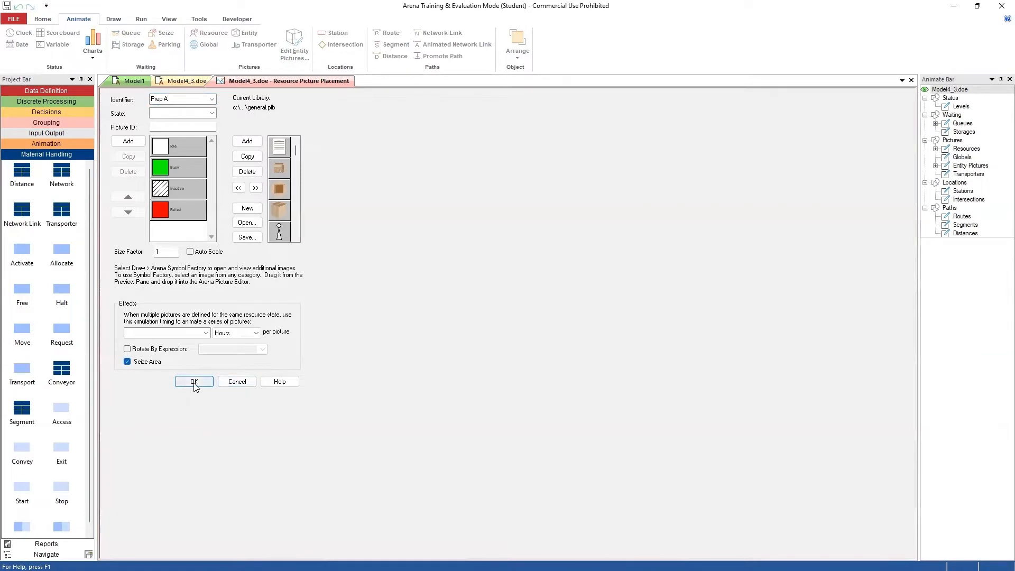
{"action": "left_click", "coordinate": [194, 381]}
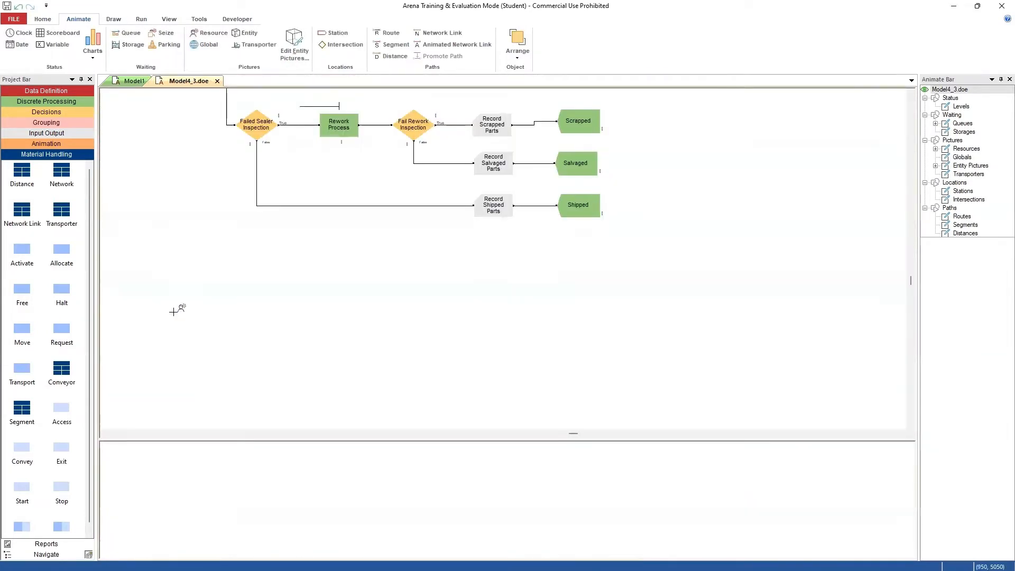
{"action": "left_click", "coordinate": [170, 281]}
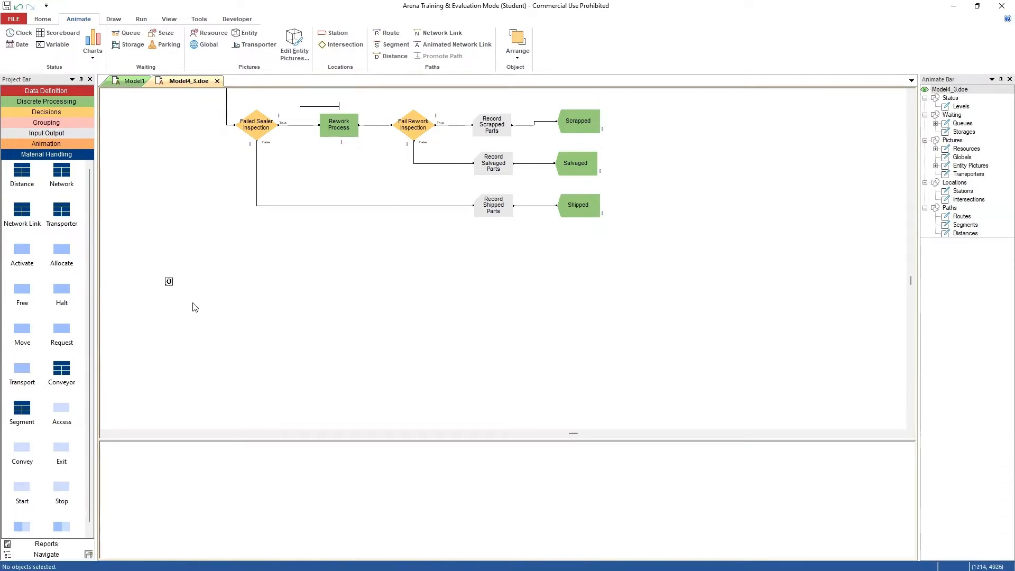
Place a resource picture for Prep B with Seize Area enabled directly below the Prep A picture
{"action": "left_click", "coordinate": [210, 32]}
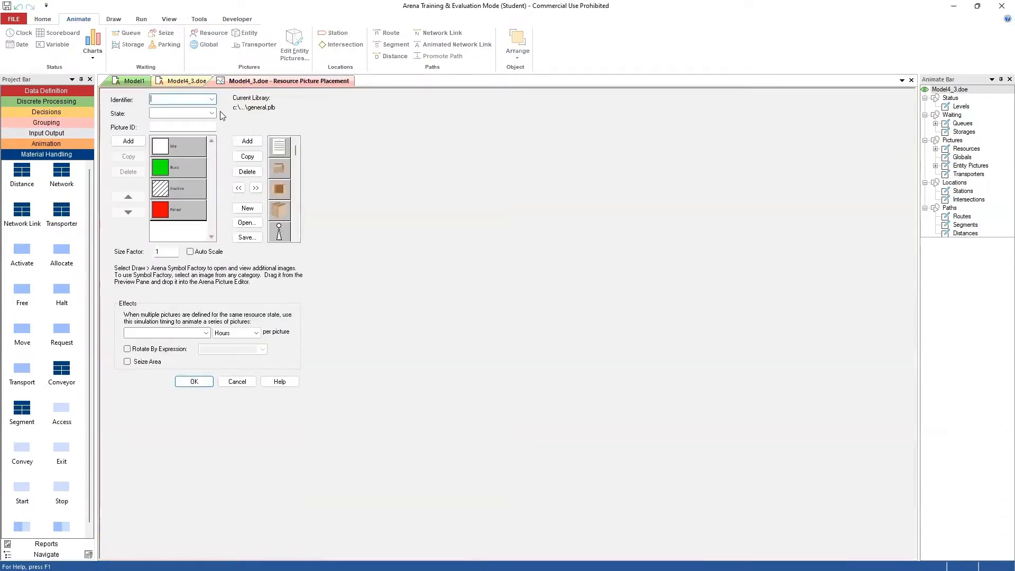
{"action": "left_click", "coordinate": [212, 99]}
{"action": "left_click", "coordinate": [206, 119]}
{"action": "left_click", "coordinate": [144, 363]}
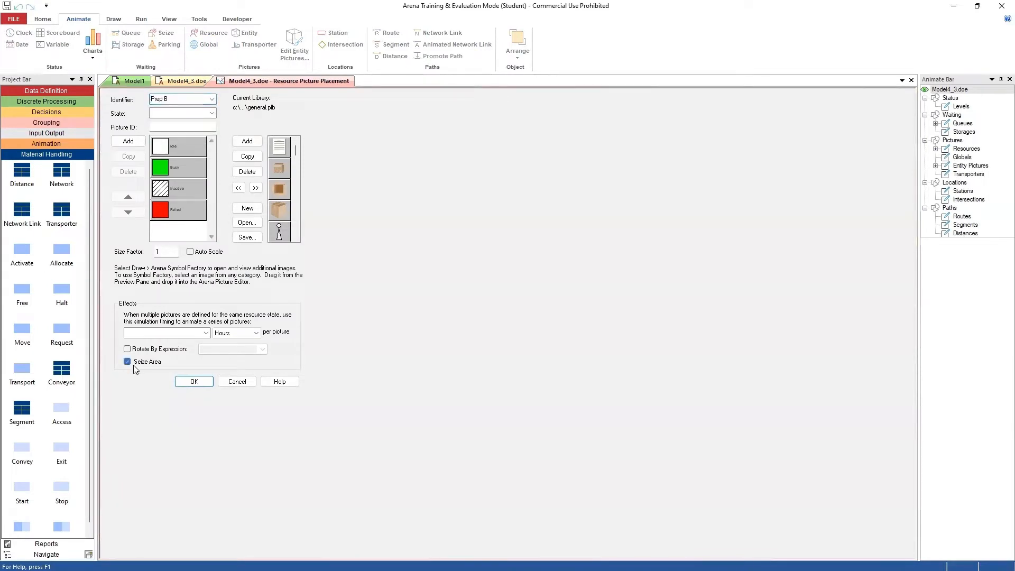
{"action": "left_click", "coordinate": [194, 382]}
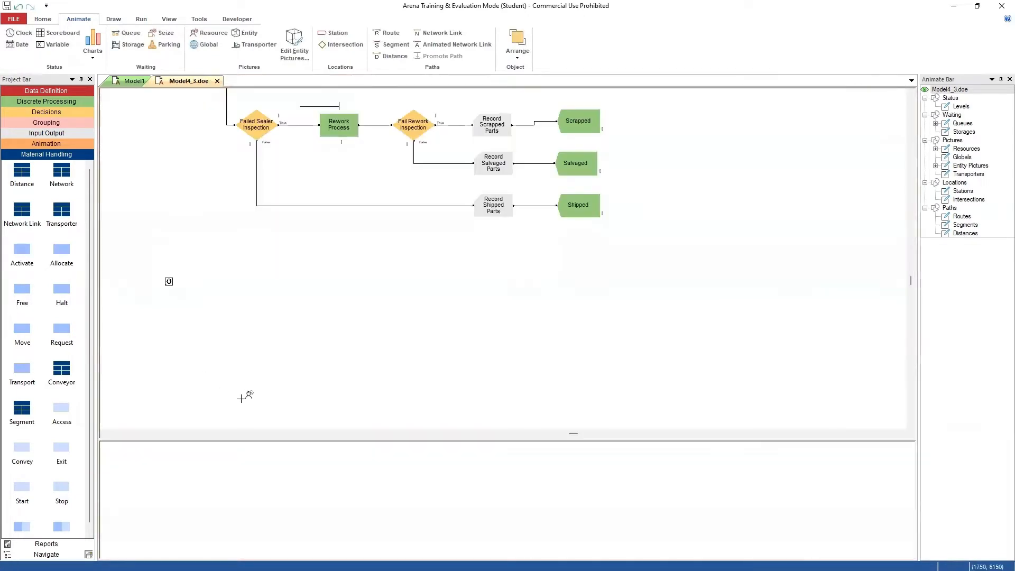
{"action": "left_click", "coordinate": [168, 357]}
Place a resource picture for Sealer with Seize Area enabled, to the right of and midway between the Prep A and Prep B pictures
{"action": "left_click", "coordinate": [209, 33]}
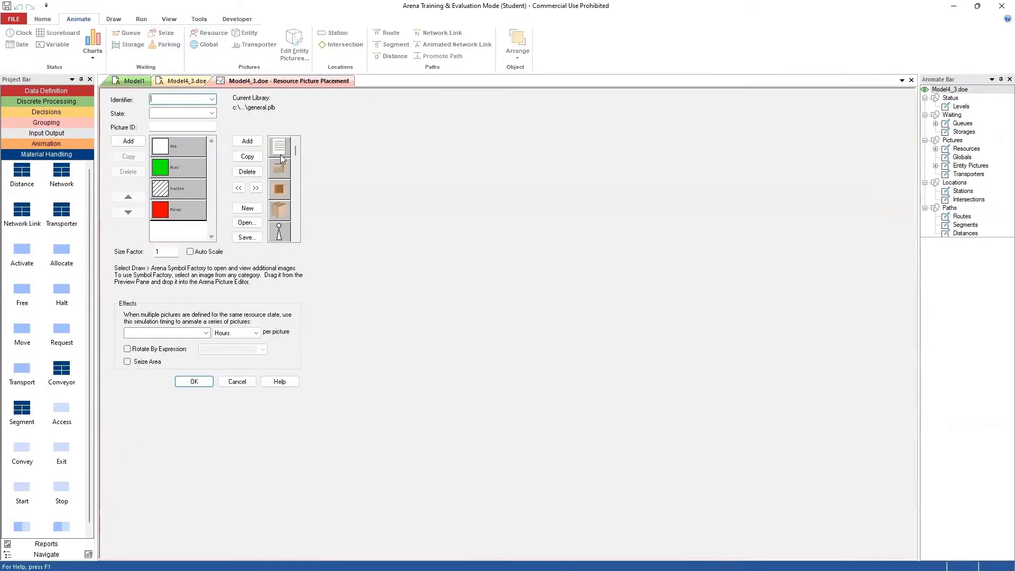
{"action": "left_click", "coordinate": [213, 101]}
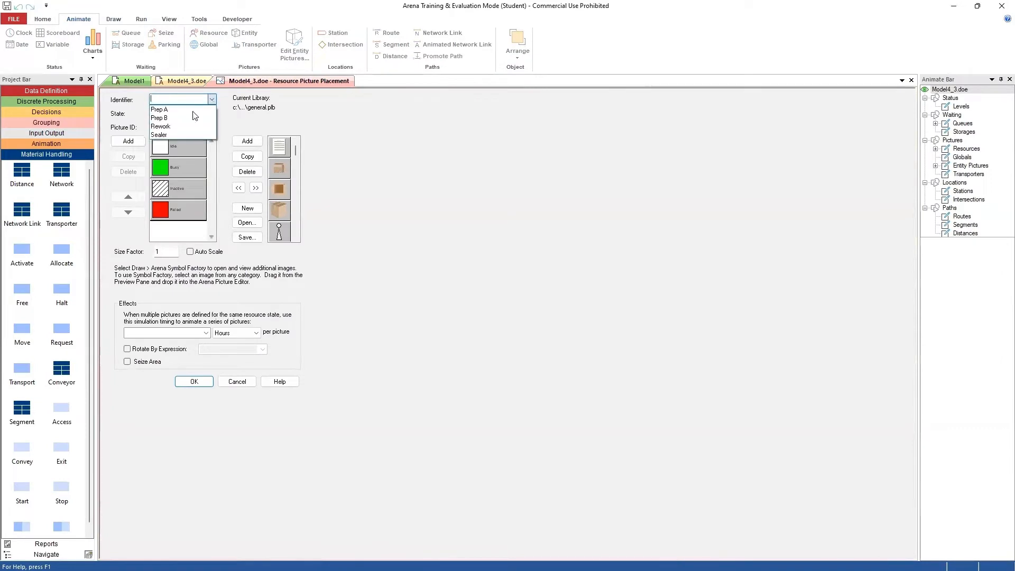
{"action": "left_click", "coordinate": [186, 131]}
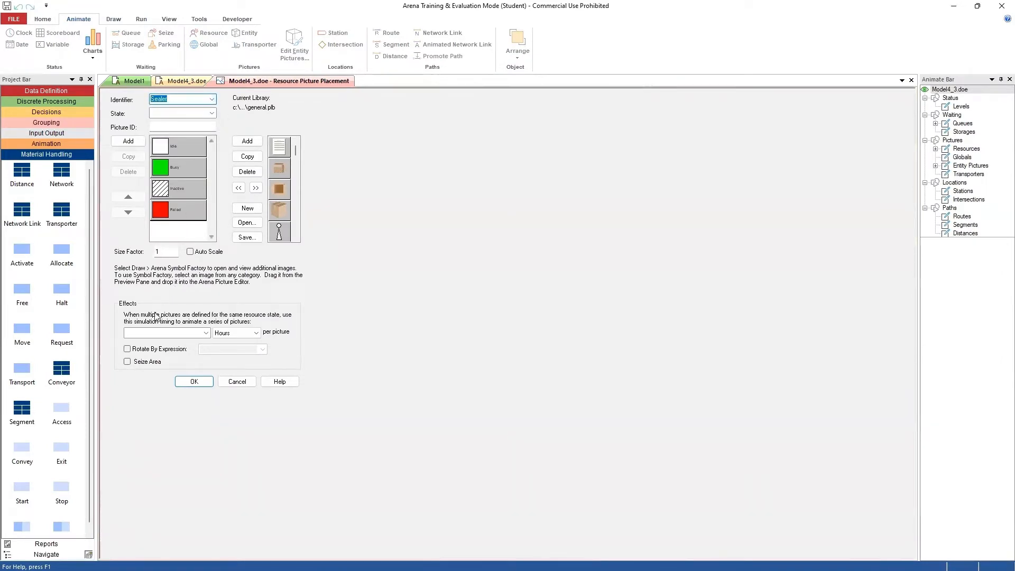
{"action": "left_click", "coordinate": [126, 361]}
{"action": "left_click", "coordinate": [194, 381]}
{"action": "left_click", "coordinate": [241, 315]}
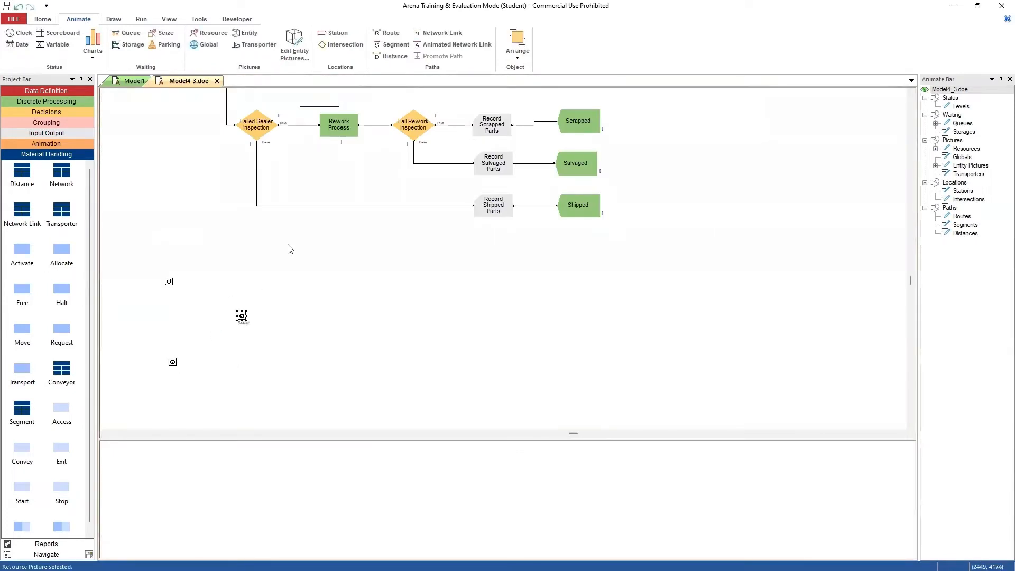
Start a resource picture for Rework and duplicate the white square below the original in its Idle picture
{"action": "left_click", "coordinate": [209, 33]}
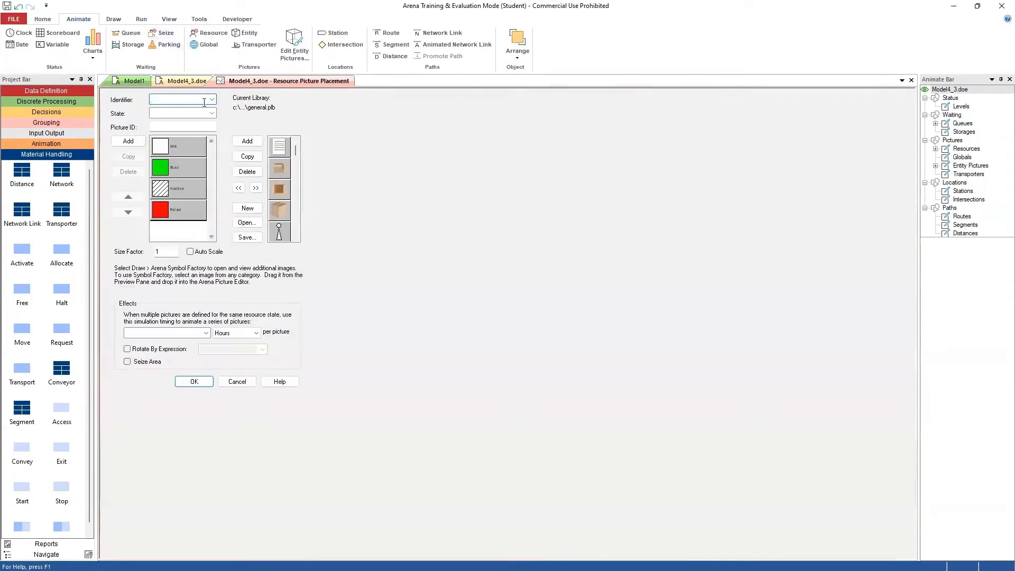
{"action": "left_click", "coordinate": [212, 99]}
{"action": "left_click", "coordinate": [200, 118]}
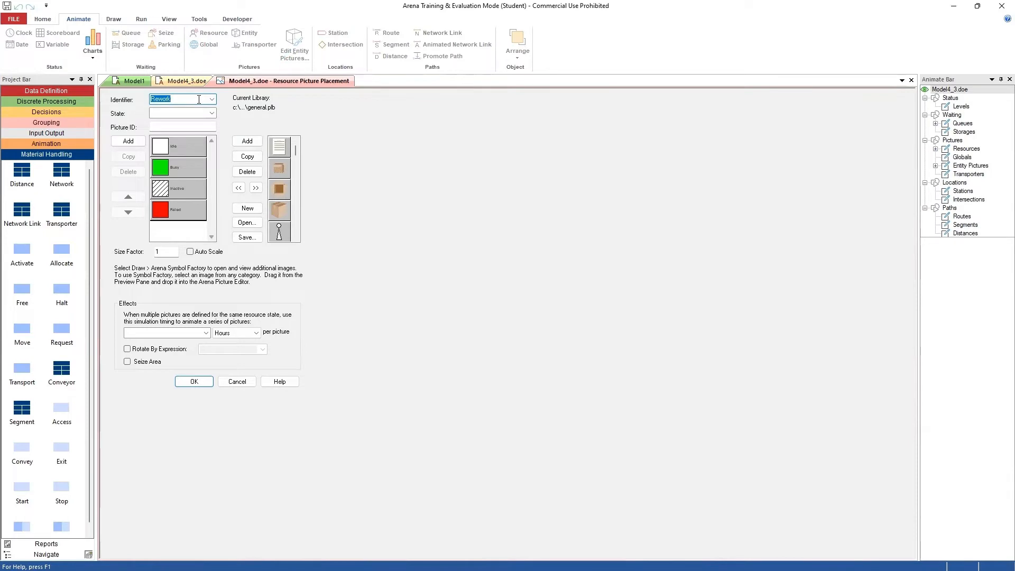
{"action": "double_click", "coordinate": [168, 153]}
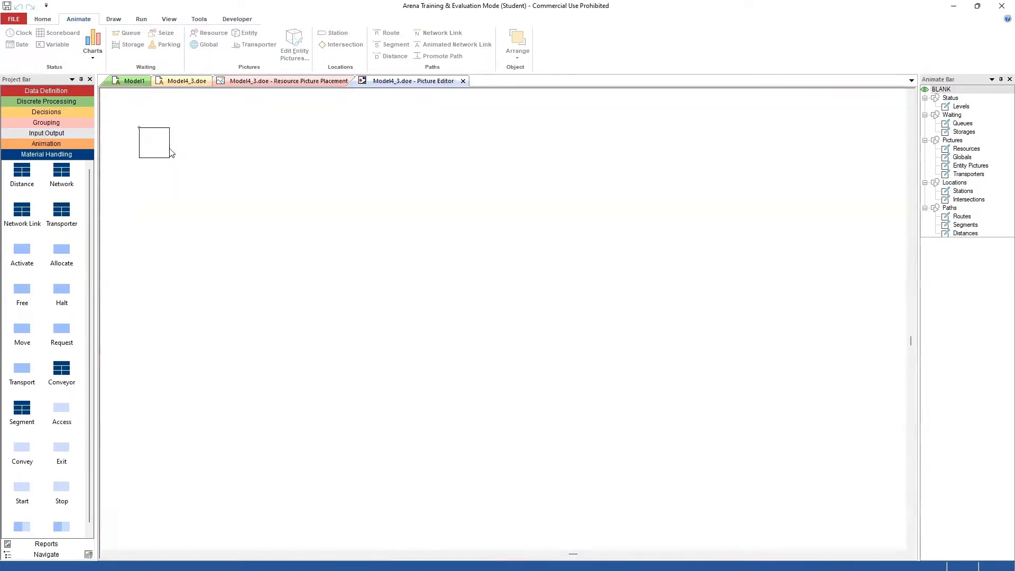
{"action": "left_click_drag", "start_coordinate": [128, 119], "coordinate": [198, 193]}
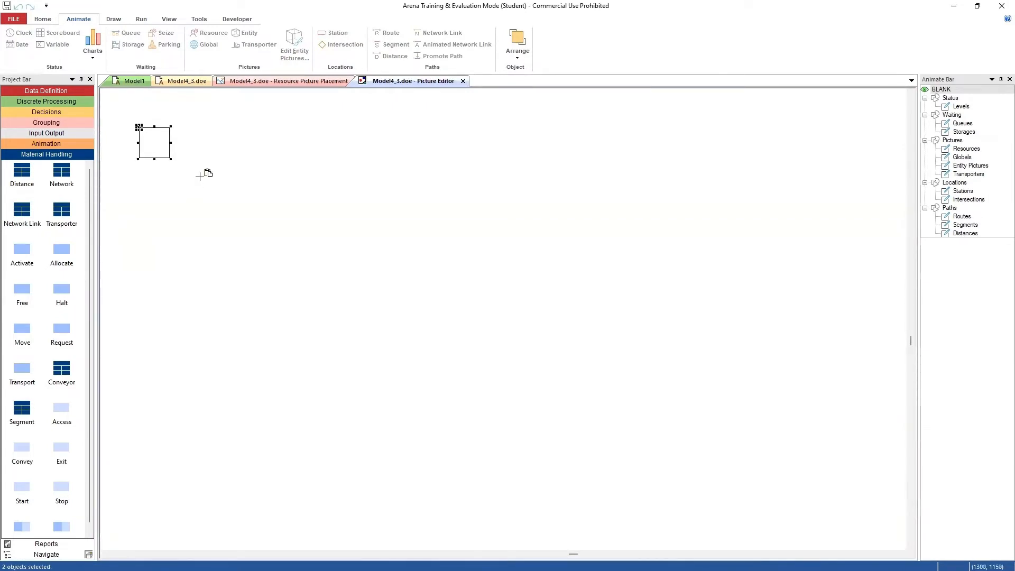
{"action": "key", "text": "ctrl+c"}
{"action": "key", "text": "ctrl+v"}
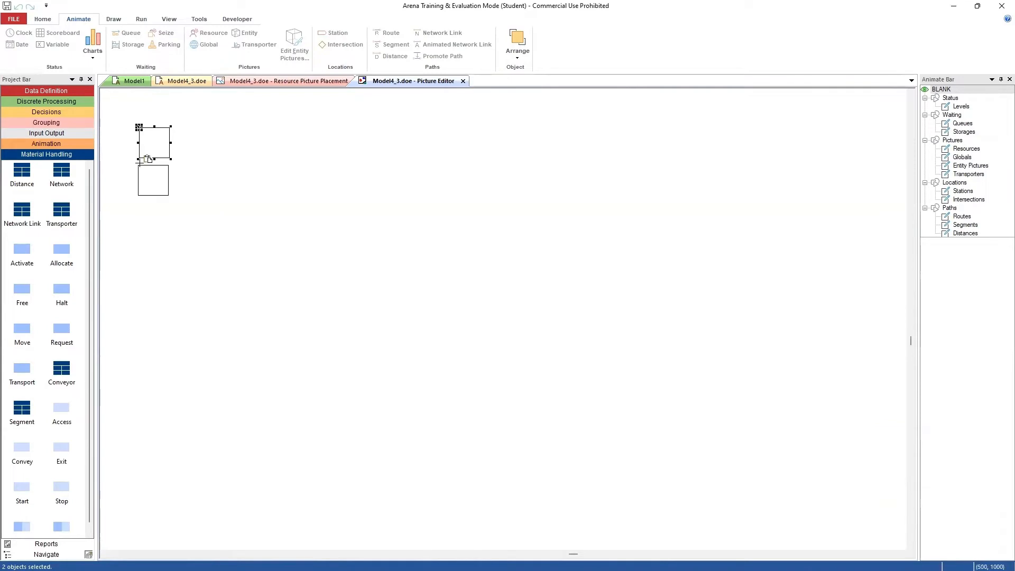
{"action": "left_click", "coordinate": [143, 159]}
{"action": "left_click", "coordinate": [435, 116]}
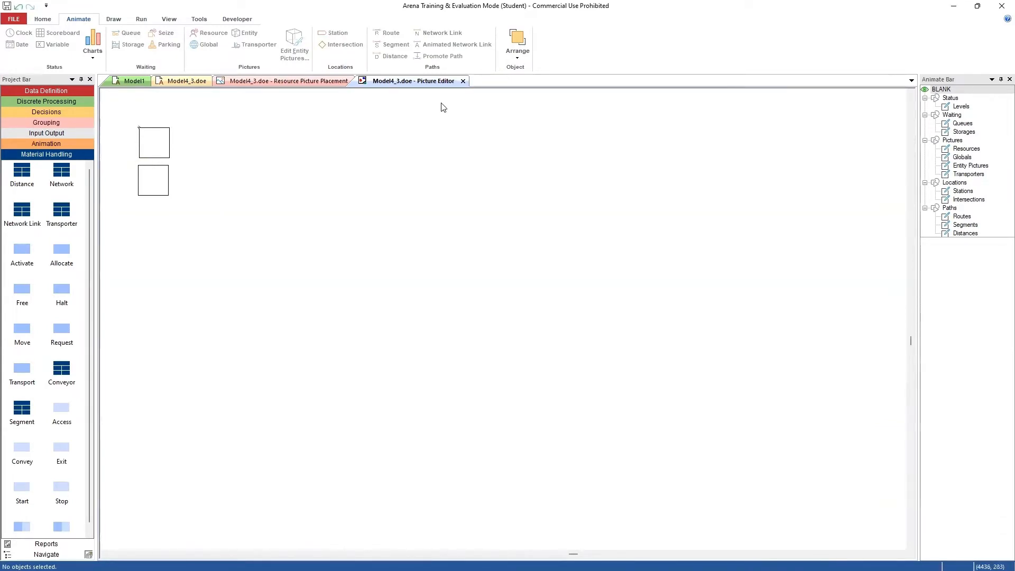
{"action": "left_click", "coordinate": [463, 82]}
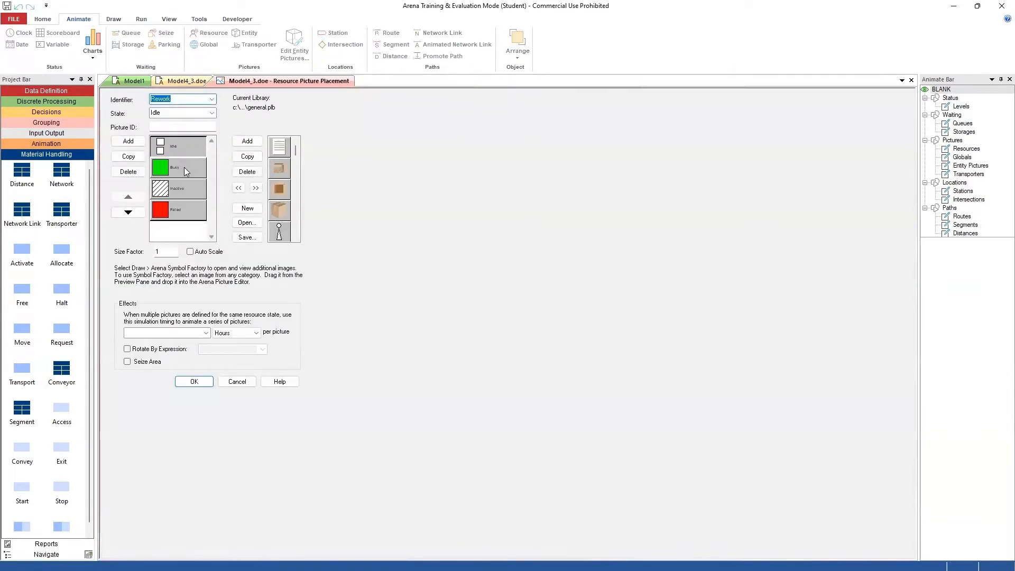
Duplicate the green square below the original in the Rework resource's Busy picture
{"action": "double_click", "coordinate": [184, 167]}
{"action": "left_click_drag", "start_coordinate": [122, 113], "coordinate": [197, 187]}
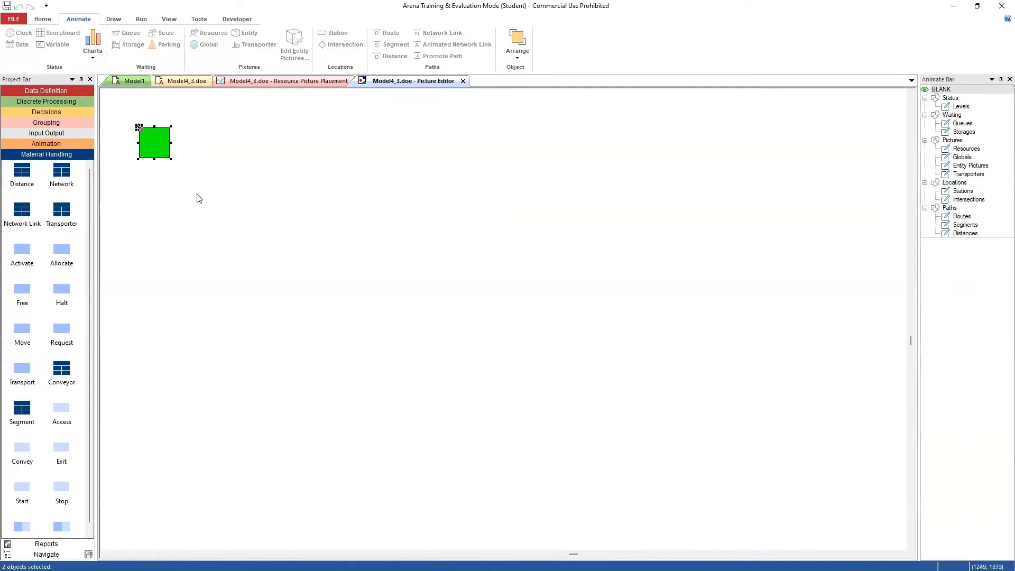
{"action": "left_click", "coordinate": [139, 170]}
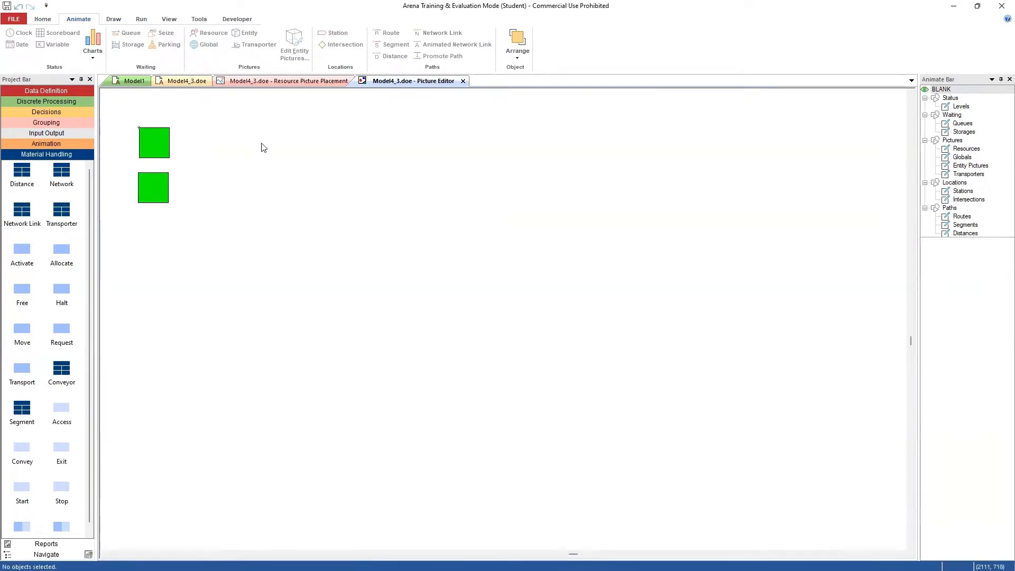
{"action": "left_click", "coordinate": [463, 81]}
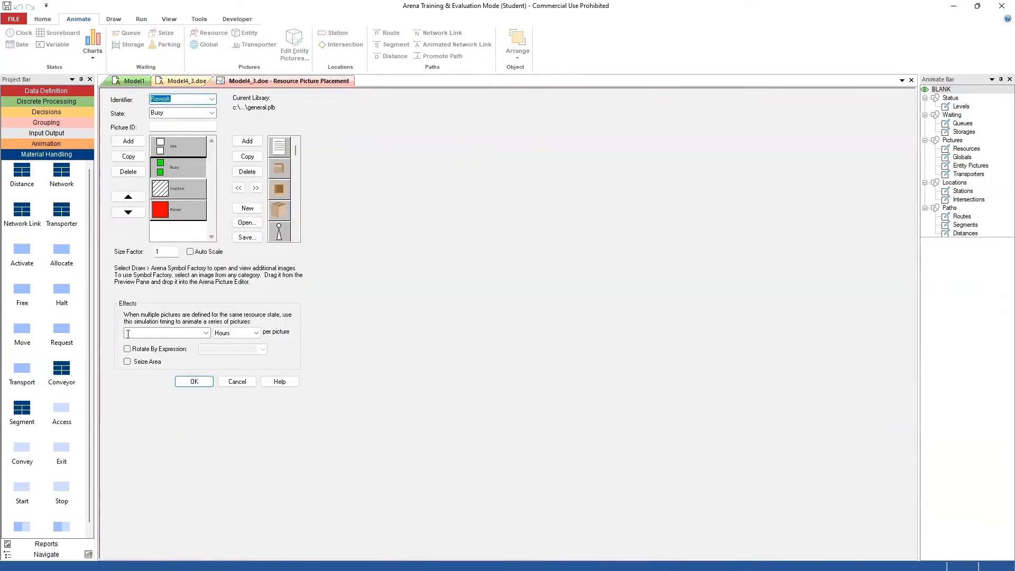
Enable Seize Area for Rework, place its picture to the right of the Sealer picture, and move the seize point onto it
{"action": "left_click", "coordinate": [140, 365]}
{"action": "left_click", "coordinate": [191, 381]}
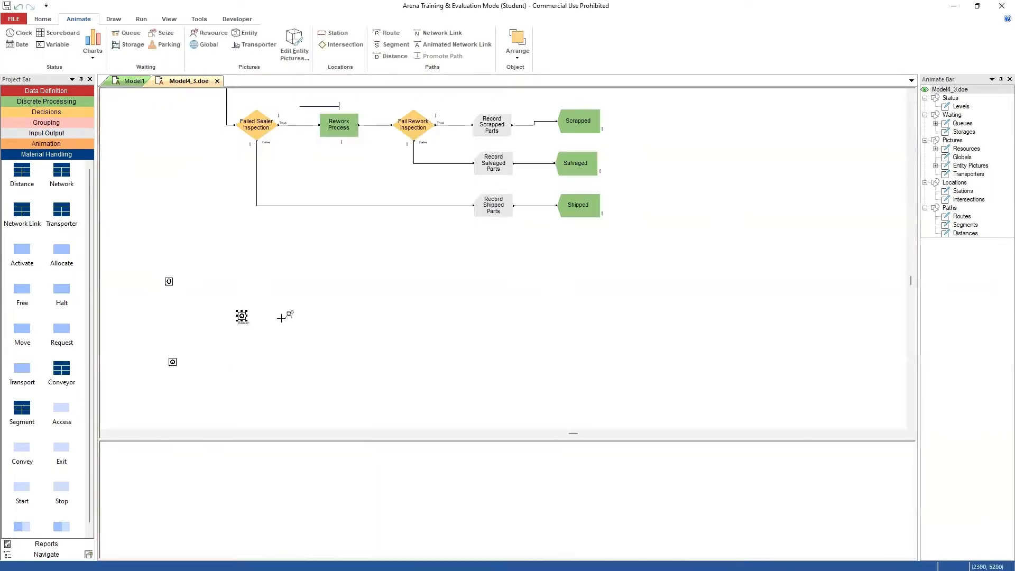
{"action": "left_click", "coordinate": [344, 313]}
{"action": "left_click_drag", "start_coordinate": [355, 320], "coordinate": [320, 322]}
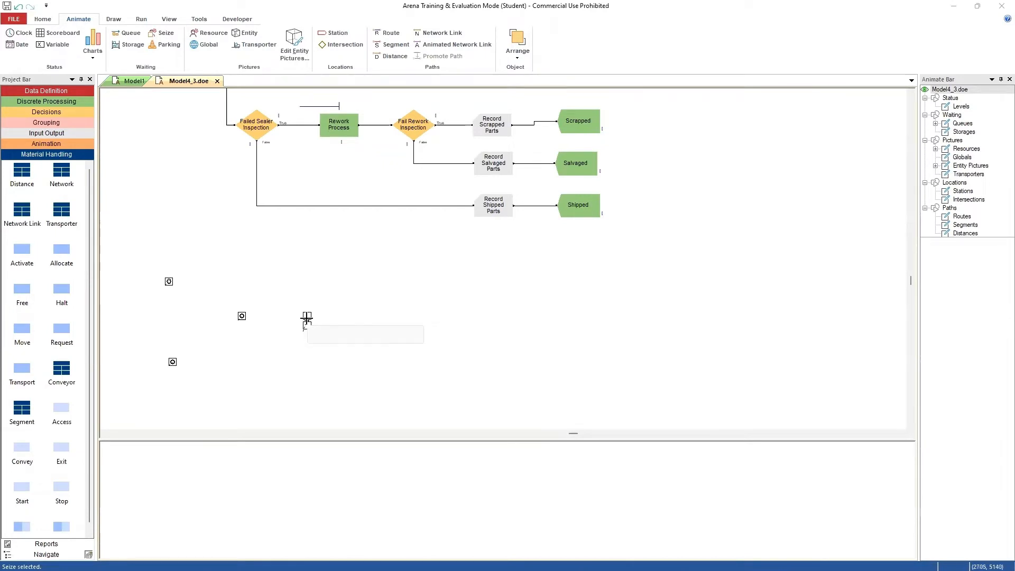
Add a second point to the Rework seize area so that each of its two squares has one
{"action": "double_click", "coordinate": [306, 318]}
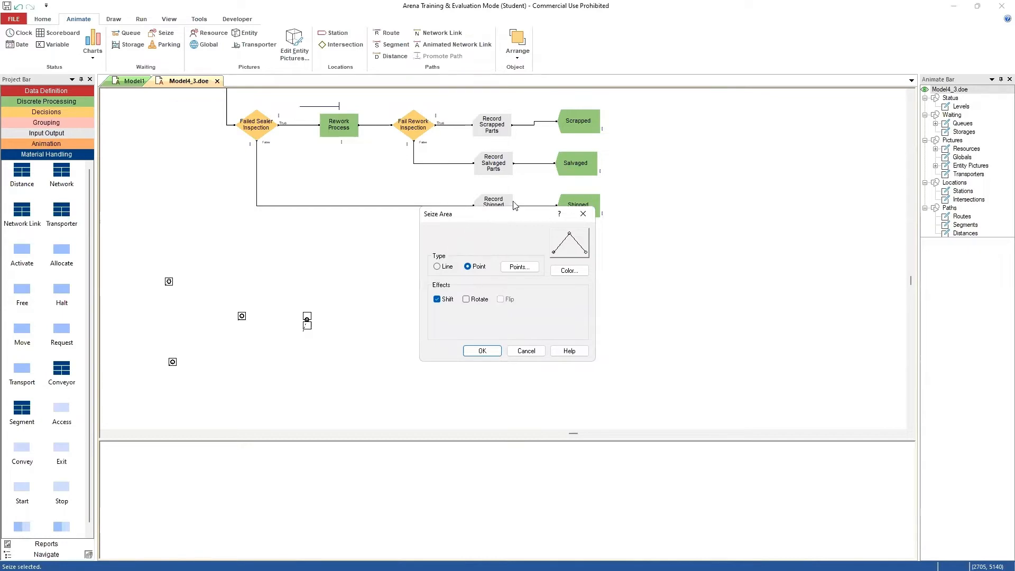
{"action": "left_click", "coordinate": [519, 267]}
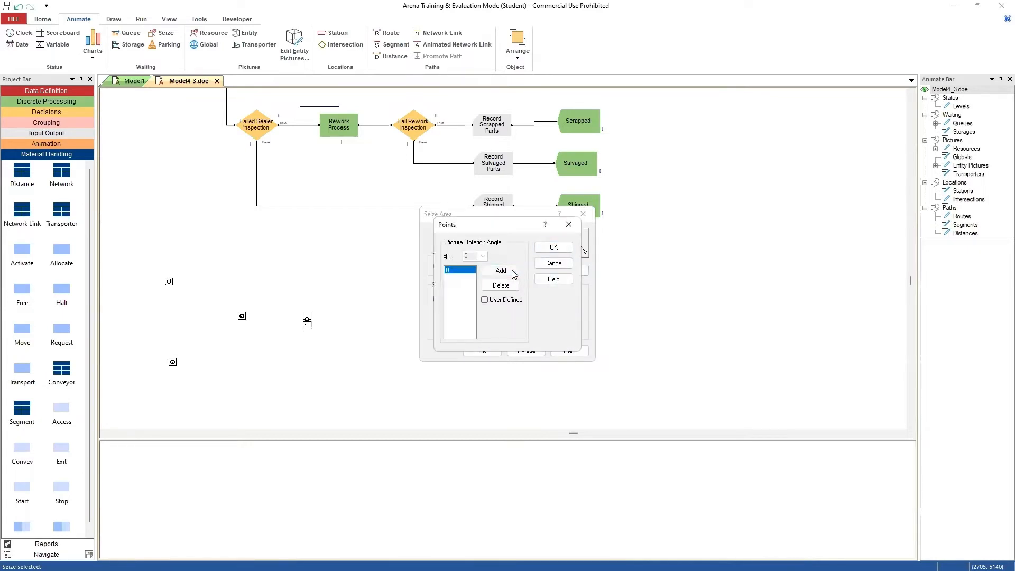
{"action": "left_click", "coordinate": [513, 273]}
{"action": "left_click", "coordinate": [553, 246]}
{"action": "left_click", "coordinate": [482, 351]}
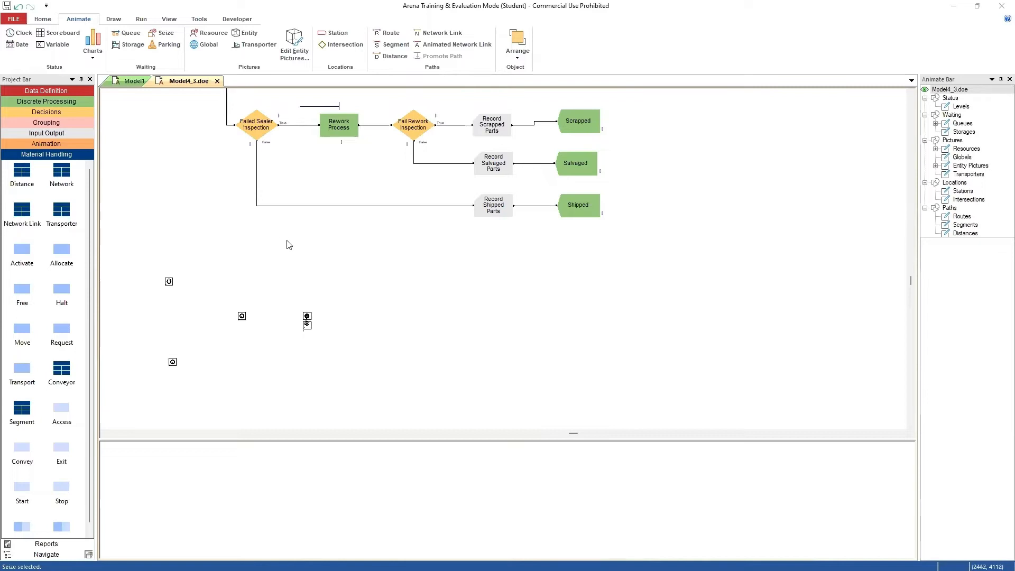
Move the Prep A Process queue from its module to just left of the Prep A resource picture
{"action": "scroll", "coordinate": [290, 244], "scroll_direction": "up", "scroll_amount": 5}
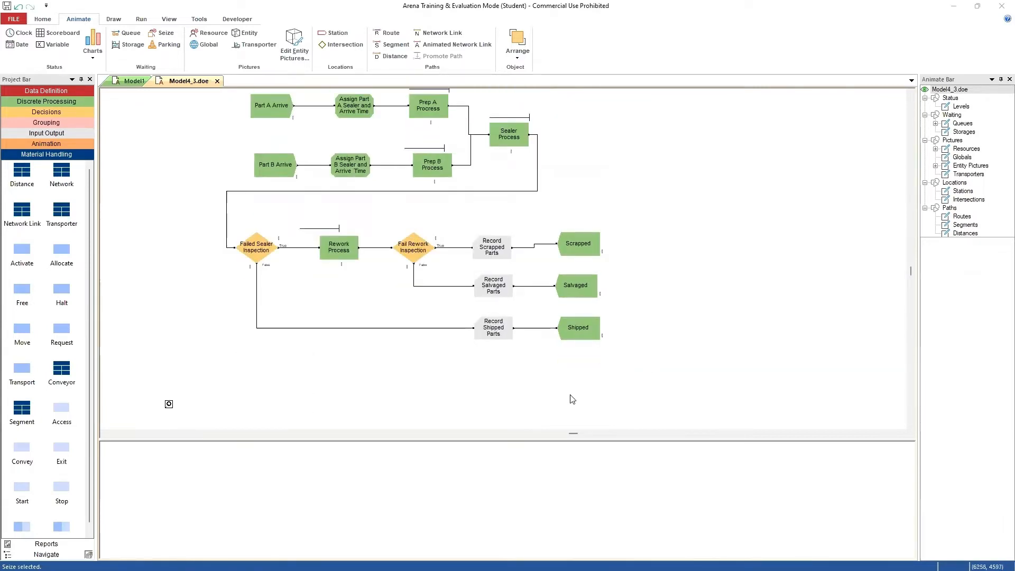
{"action": "scroll", "coordinate": [469, 232], "scroll_direction": "up", "scroll_amount": 2}
{"action": "left_click_drag", "start_coordinate": [439, 133], "coordinate": [217, 405]}
{"action": "scroll", "coordinate": [221, 374], "scroll_direction": "down", "scroll_amount": 5}
{"action": "scroll", "coordinate": [221, 374], "scroll_direction": "down", "scroll_amount": 2}
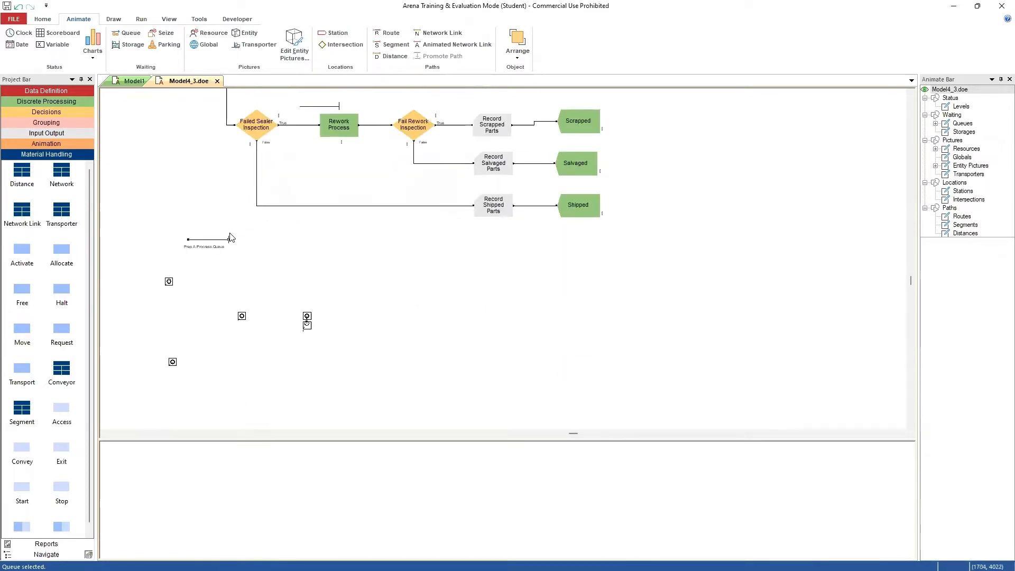
{"action": "left_click_drag", "start_coordinate": [214, 242], "coordinate": [147, 284]}
Move the Prep B Process queue from its module to just left of the Prep B resource picture
{"action": "scroll", "coordinate": [197, 287], "scroll_direction": "up", "scroll_amount": 5}
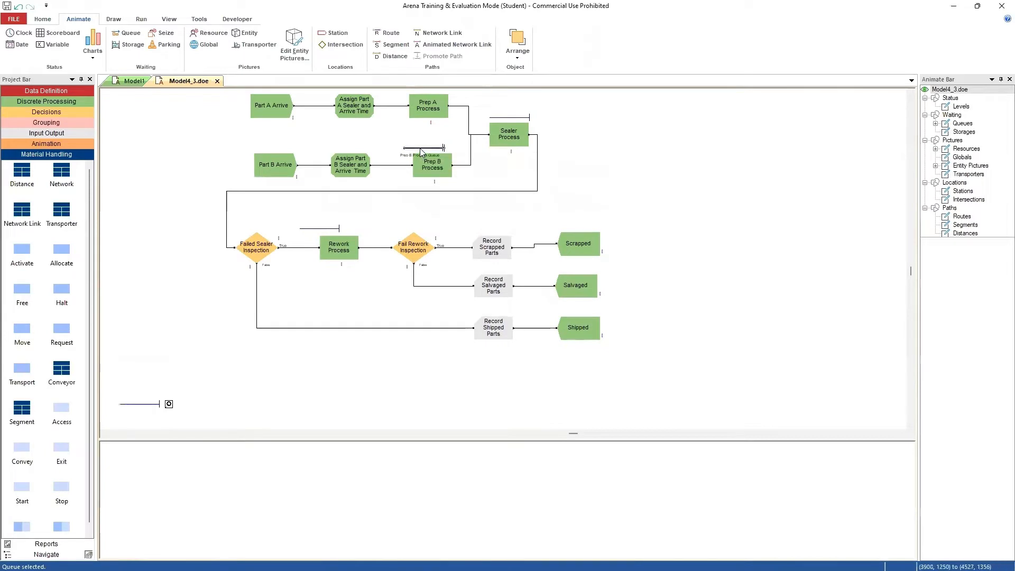
{"action": "left_click_drag", "start_coordinate": [423, 148], "coordinate": [234, 373]}
{"action": "scroll", "coordinate": [227, 360], "scroll_direction": "down", "scroll_amount": 4}
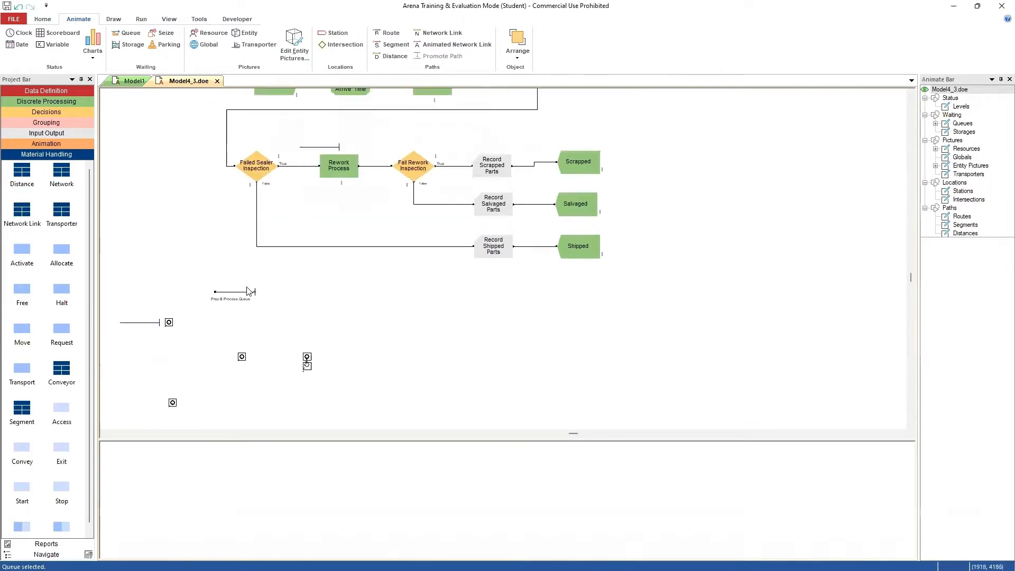
{"action": "left_click_drag", "start_coordinate": [241, 296], "coordinate": [150, 407]}
Move the Sealer Process queue from its module to just left of the Sealer resource picture
{"action": "scroll", "coordinate": [237, 332], "scroll_direction": "up", "scroll_amount": 7}
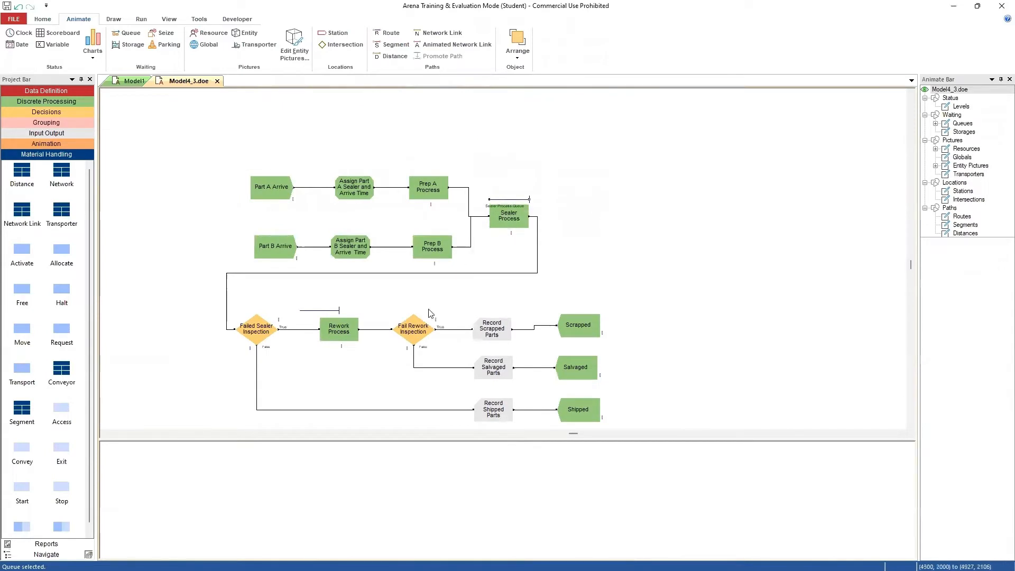
{"action": "left_click_drag", "start_coordinate": [302, 422], "coordinate": [301, 421]}
{"action": "scroll", "coordinate": [249, 349], "scroll_direction": "down", "scroll_amount": 7}
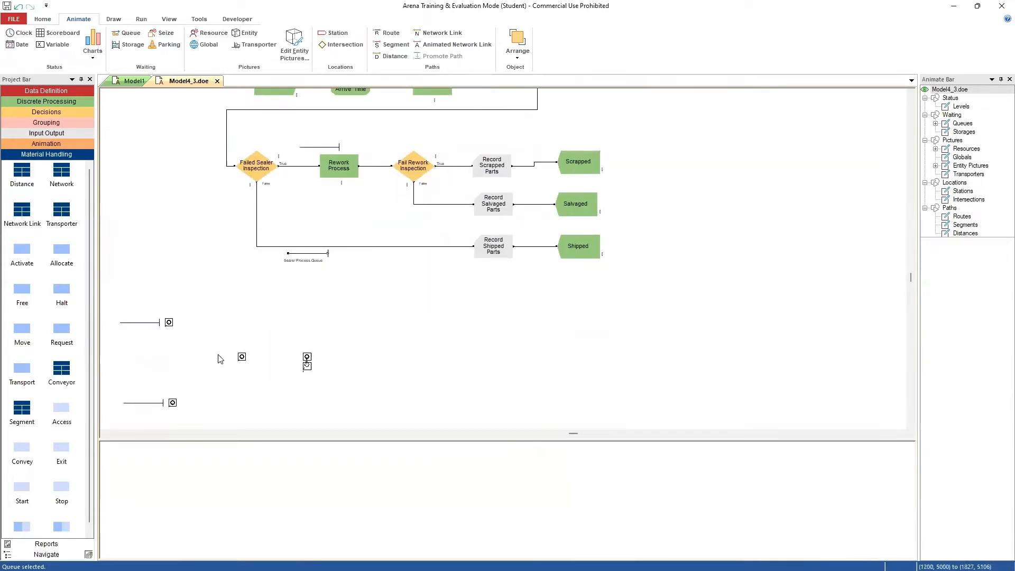
{"action": "left_click_drag", "start_coordinate": [220, 360], "coordinate": [222, 359]}
Move the Rework picture with its seize points up and to the right, and place the Rework Process queue just left of it
{"action": "left_click_drag", "start_coordinate": [298, 343], "coordinate": [341, 319]}
{"action": "left_click", "coordinate": [394, 319]}
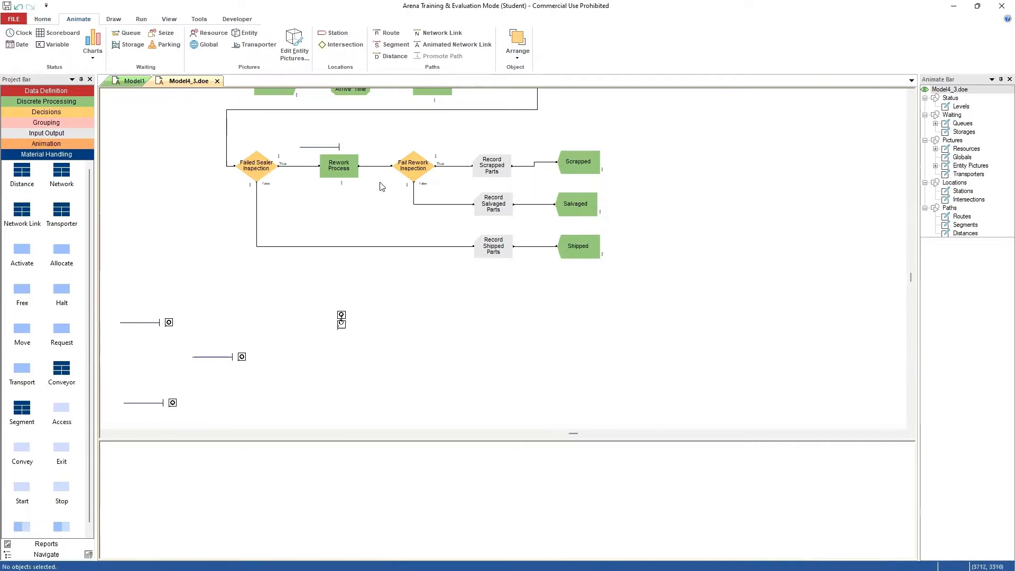
{"action": "left_click", "coordinate": [311, 147]}
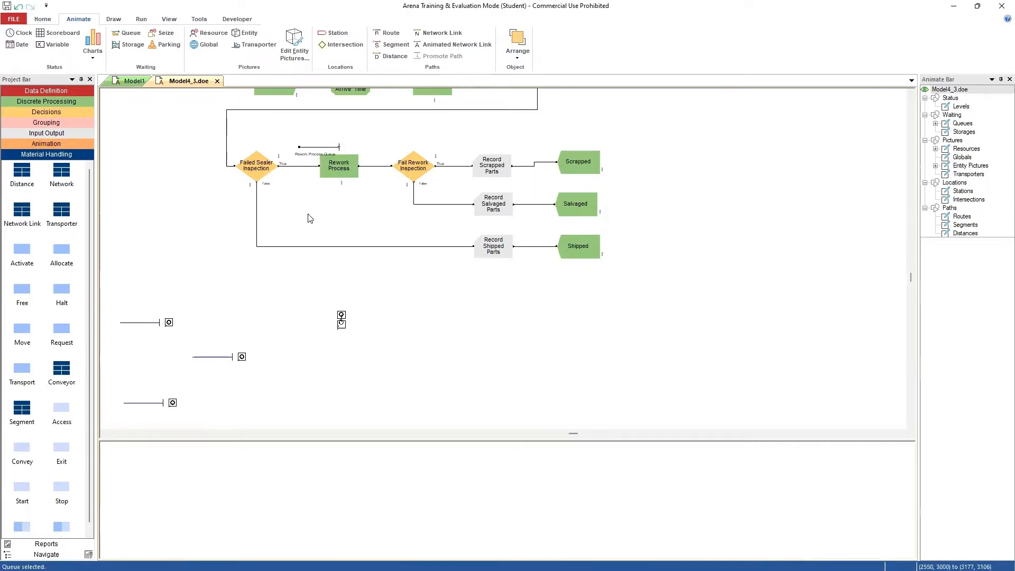
{"action": "key", "text": "ctrl+v"}
{"action": "left_click", "coordinate": [301, 323]}
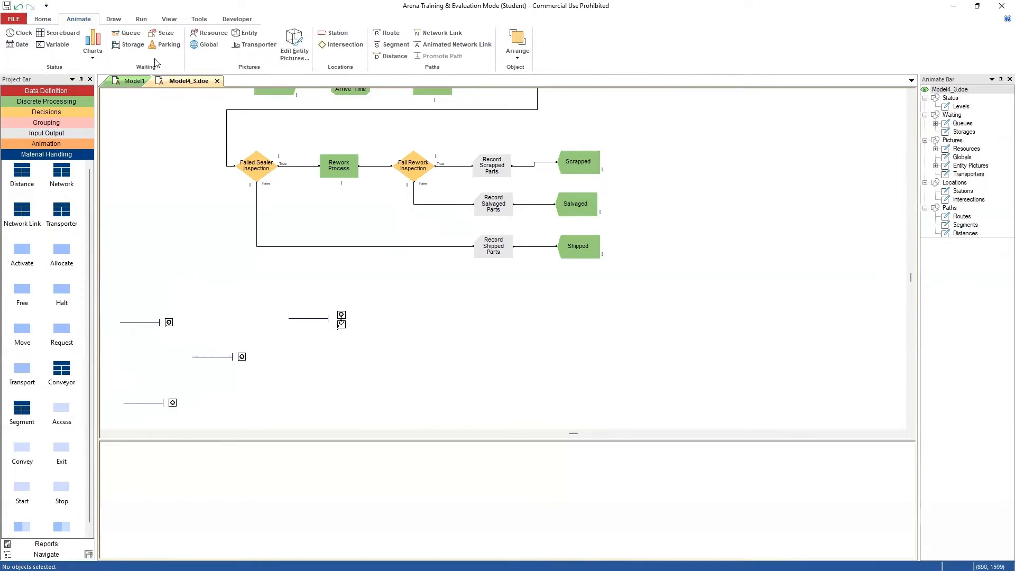
Add the text label "Prep A process" below the Prep A queue and colour it orange
{"action": "left_click", "coordinate": [121, 22]}
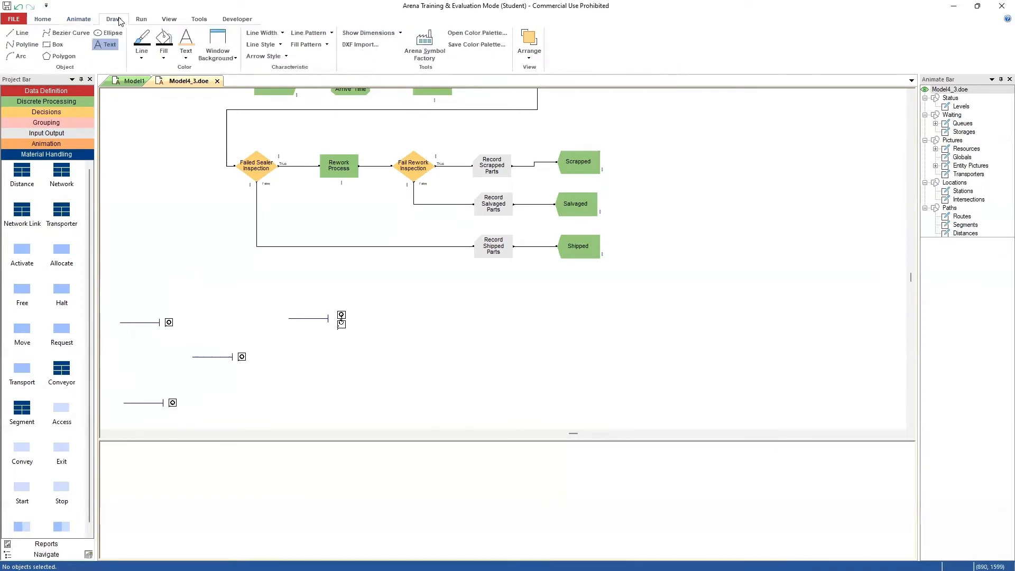
{"action": "left_click", "coordinate": [104, 47]}
{"action": "key", "text": "ctrl+c"}
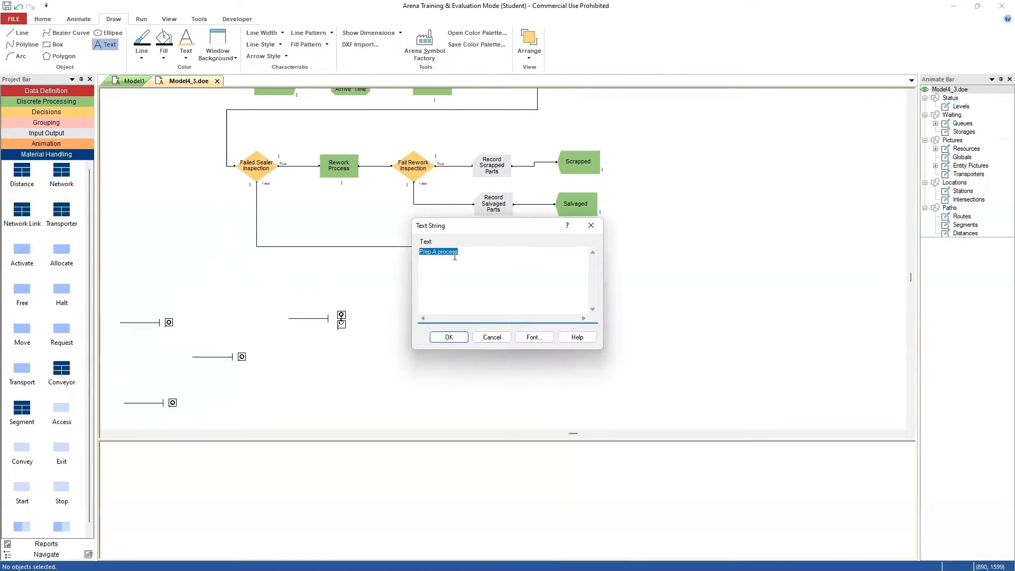
{"action": "left_click", "coordinate": [448, 337]}
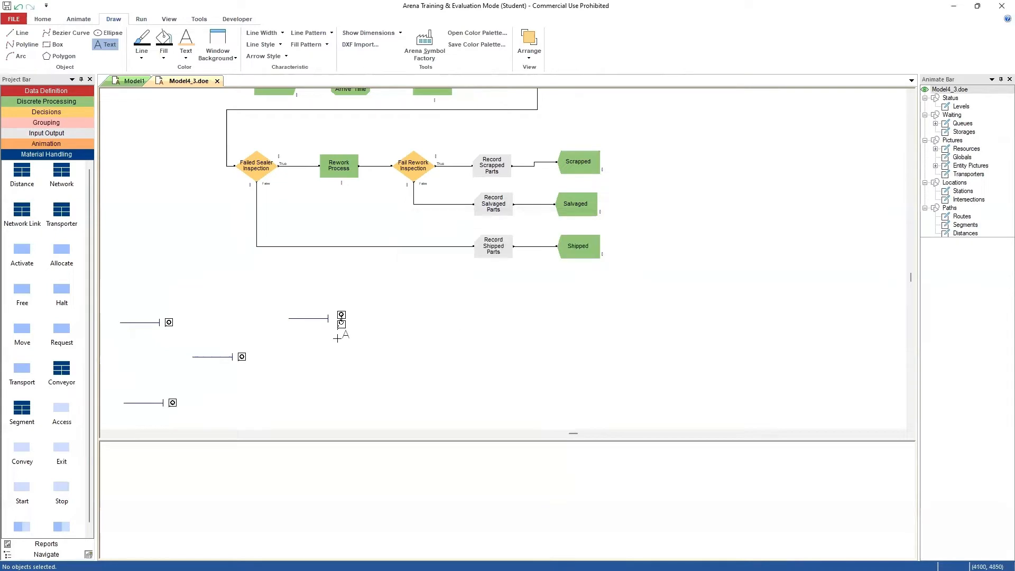
{"action": "left_click", "coordinate": [142, 331]}
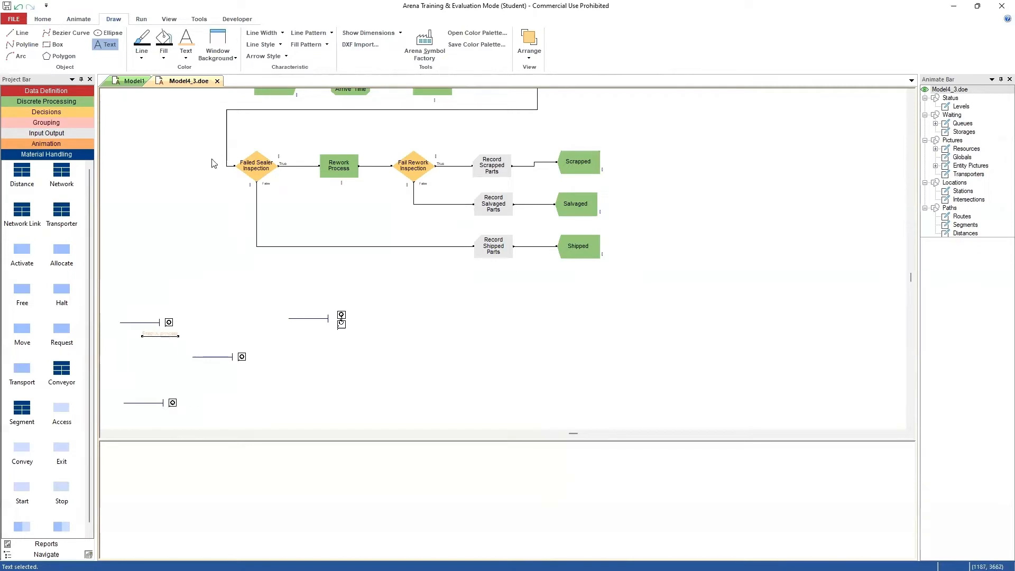
{"action": "left_click", "coordinate": [186, 59]}
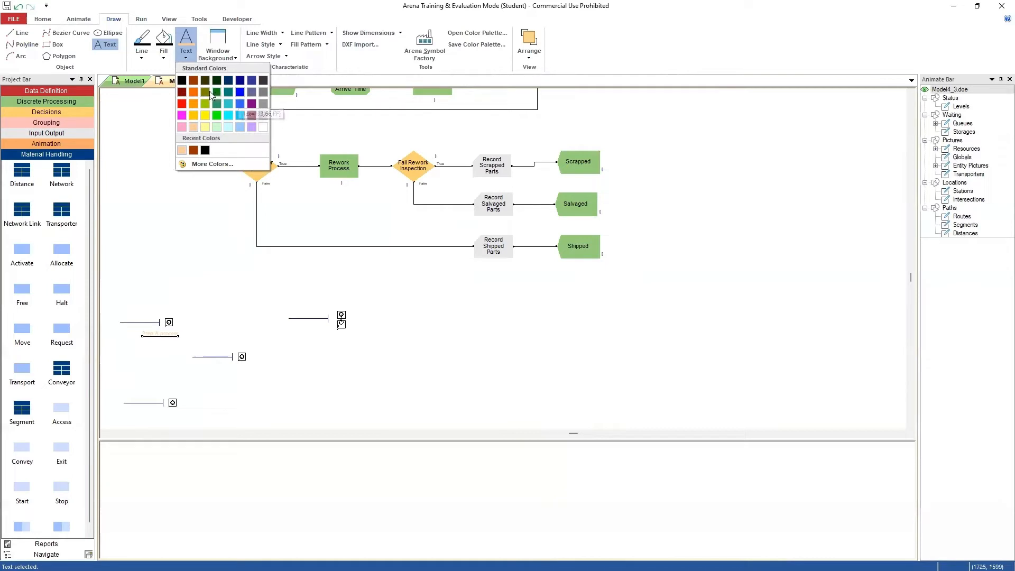
{"action": "left_click", "coordinate": [191, 104]}
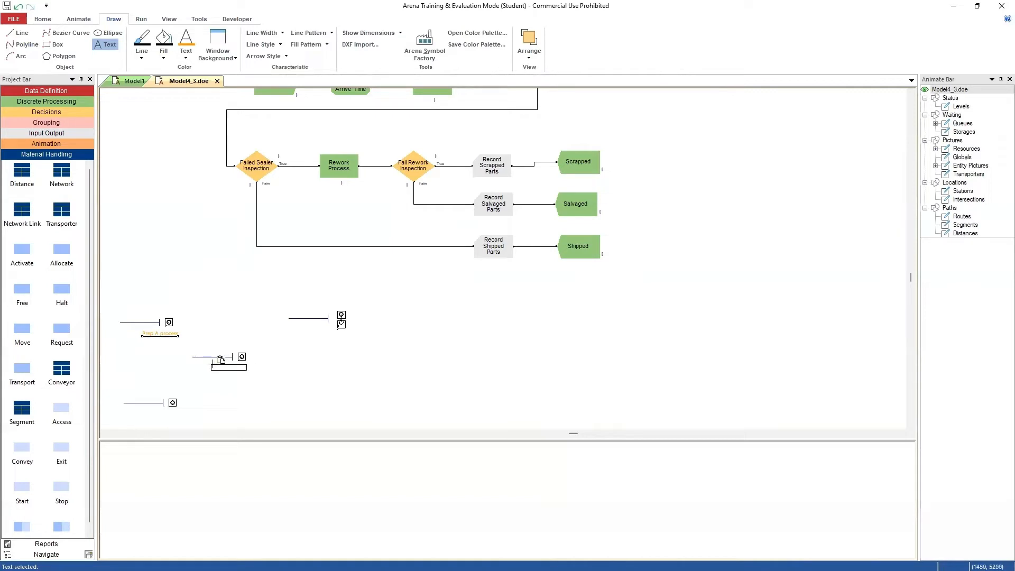
Place a copy of the label below the Sealer queue and change its text to "Sealer"
{"action": "left_click", "coordinate": [212, 363]}
{"action": "double_click", "coordinate": [224, 370]}
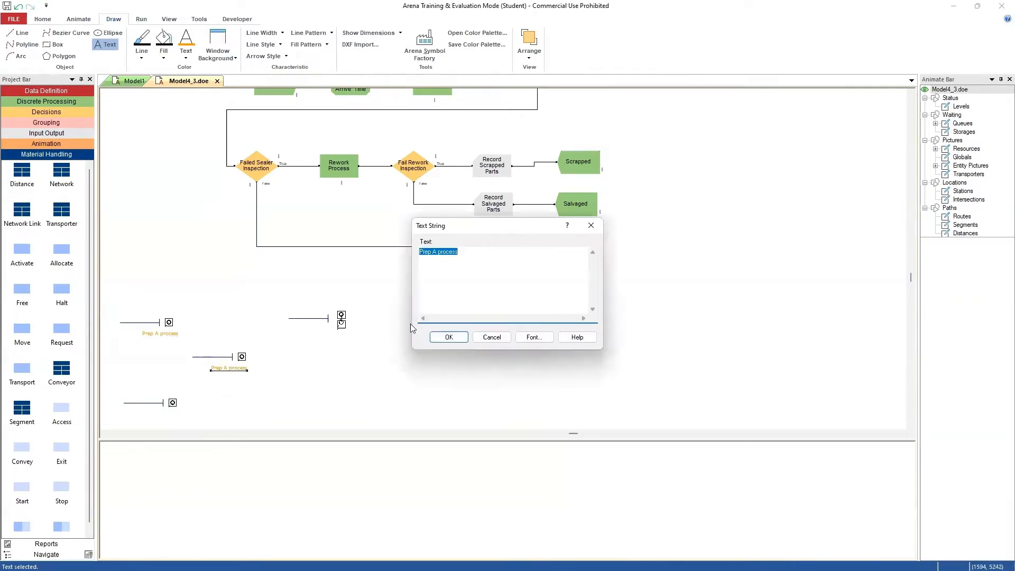
{"action": "type", "text": "Sealer"}
{"action": "left_click", "coordinate": [456, 337]}
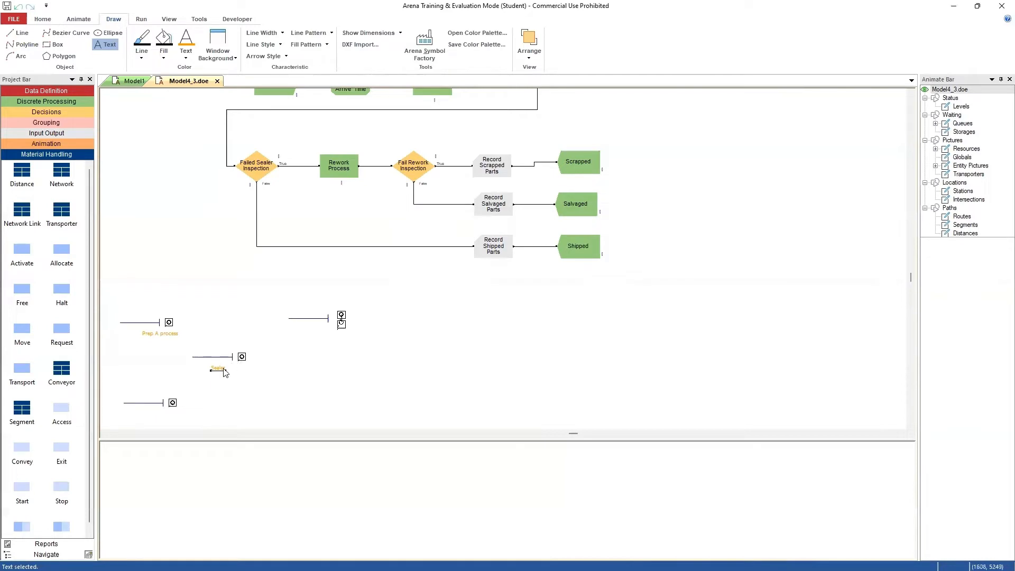
Place a copy of the Sealer label below the Prep B queue and change its text to "Prep B process"
{"action": "left_click_drag", "start_coordinate": [222, 373], "coordinate": [164, 413]}
{"action": "double_click", "coordinate": [164, 414]}
{"action": "type", "text": "Prep B process"}
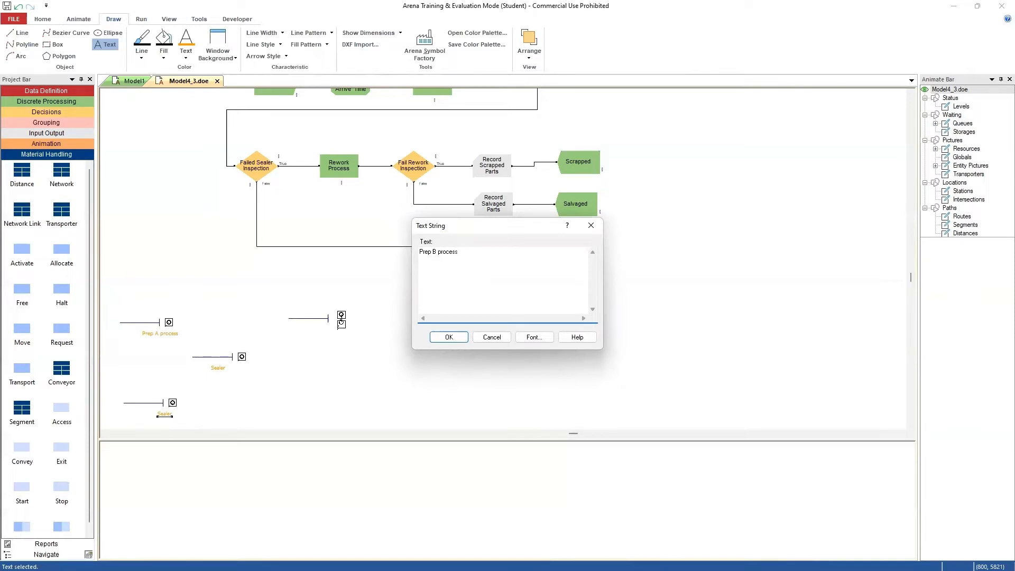
{"action": "left_click", "coordinate": [447, 338]}
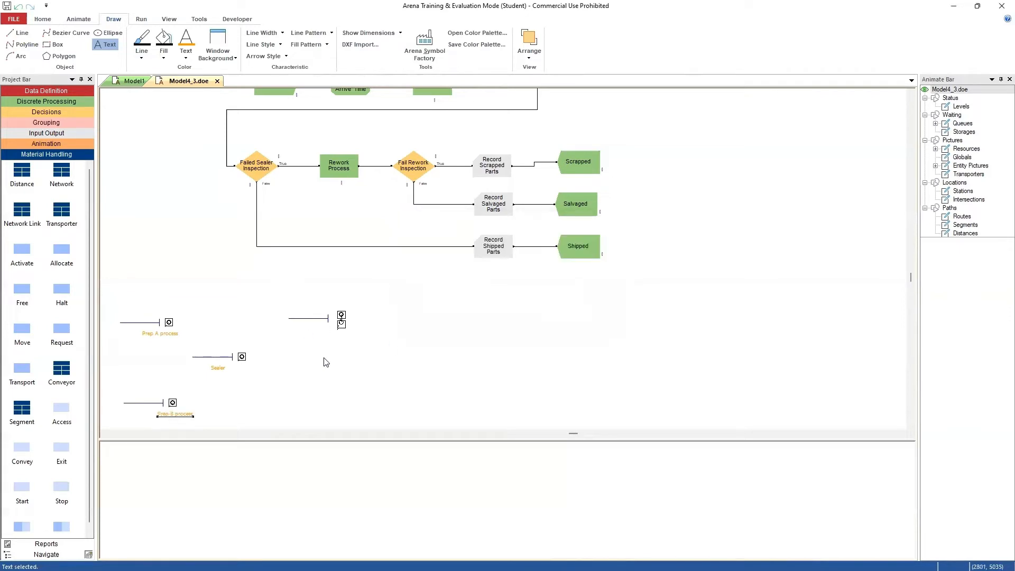
Place a copy of the Sealer label below the Rework picture and change its text to "Rework process"
{"action": "left_click", "coordinate": [220, 369]}
{"action": "left_click_drag", "start_coordinate": [221, 373], "coordinate": [340, 347]}
{"action": "double_click", "coordinate": [339, 343]}
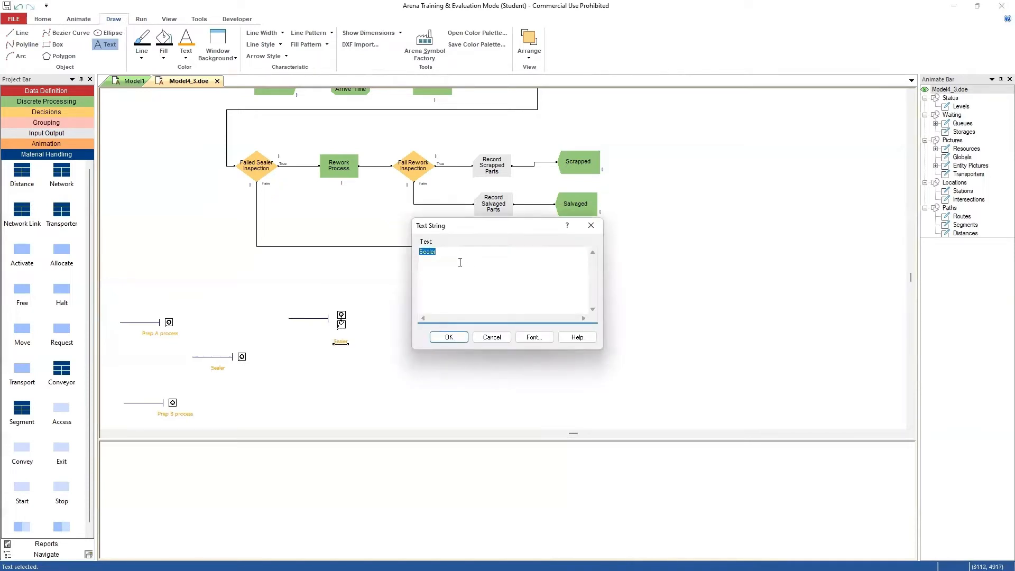
{"action": "type", "text": "Rework process"}
{"action": "left_click", "coordinate": [444, 340]}
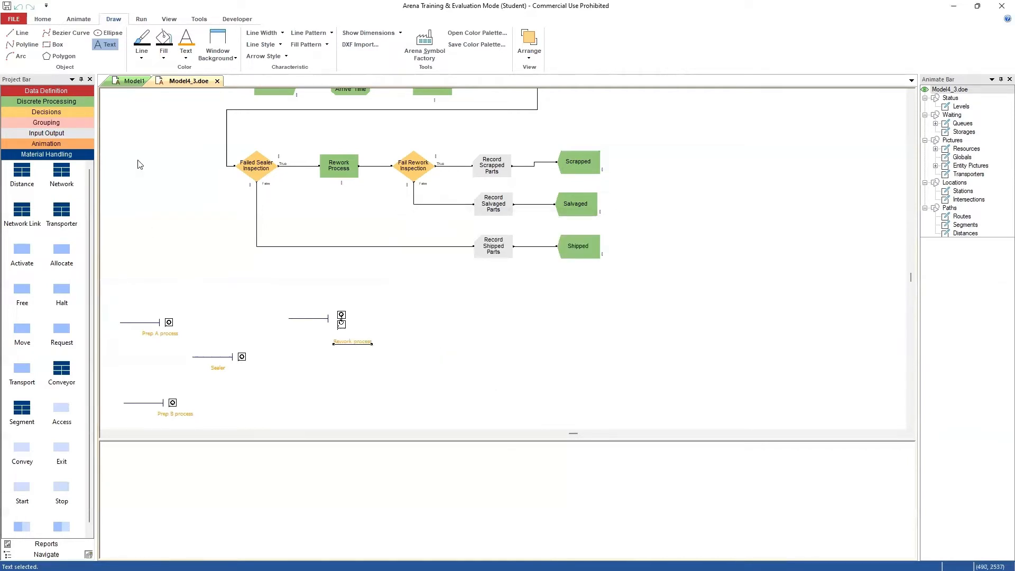
Change the Rework Process queue from Line to Point type and add several points to it
{"action": "scroll", "coordinate": [282, 242], "scroll_direction": "down", "scroll_amount": 1}
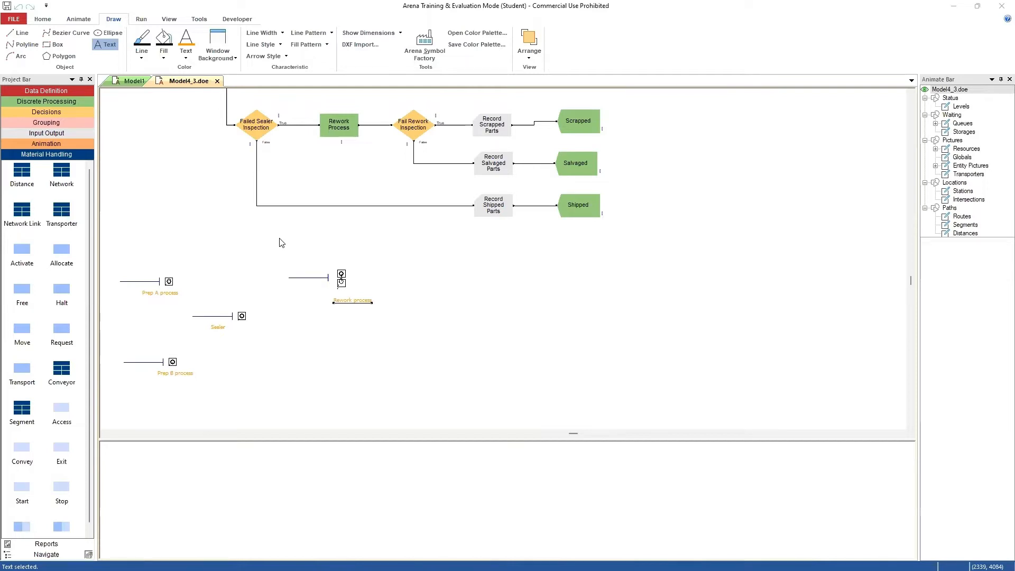
{"action": "left_click", "coordinate": [515, 347]}
{"action": "double_click", "coordinate": [314, 280]}
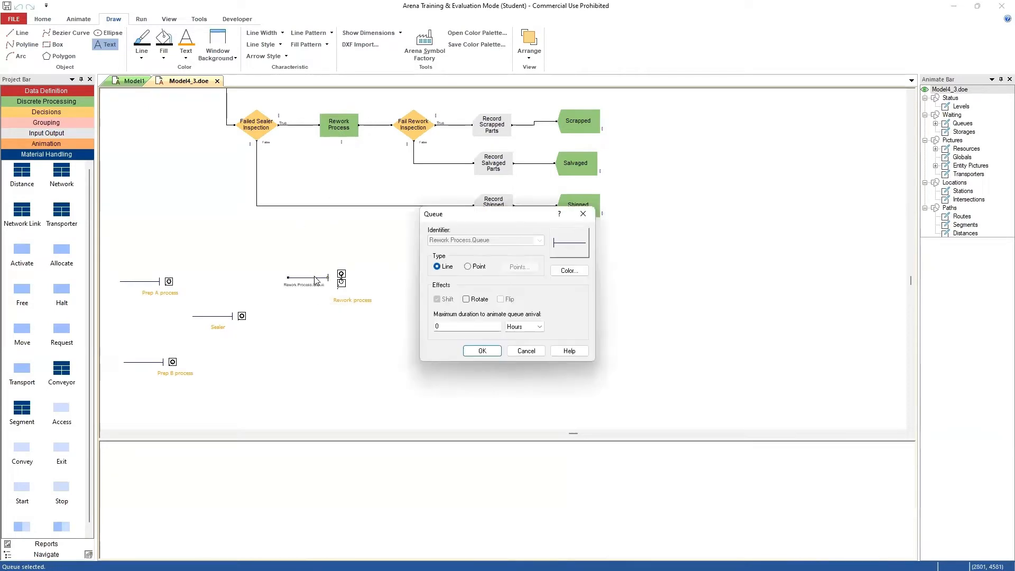
{"action": "left_click", "coordinate": [468, 267]}
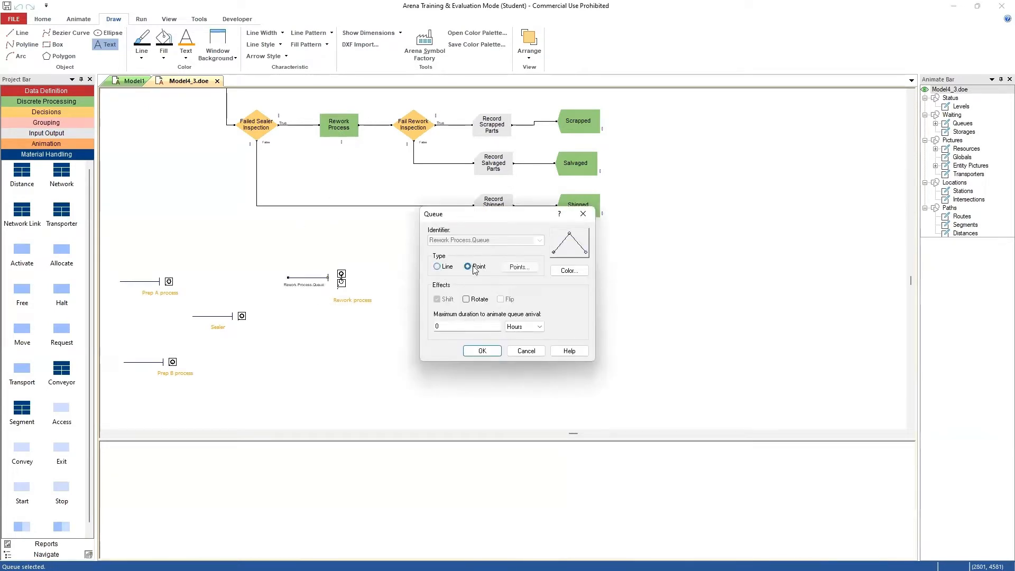
{"action": "left_click", "coordinate": [519, 267]}
{"action": "left_click", "coordinate": [515, 273]}
{"action": "left_click", "coordinate": [514, 275]}
{"action": "left_click", "coordinate": [513, 274]}
{"action": "left_click", "coordinate": [513, 274]}
{"action": "left_click", "coordinate": [513, 274]}
{"action": "left_click", "coordinate": [514, 274]}
{"action": "left_click", "coordinate": [513, 274]}
{"action": "left_click", "coordinate": [554, 248]}
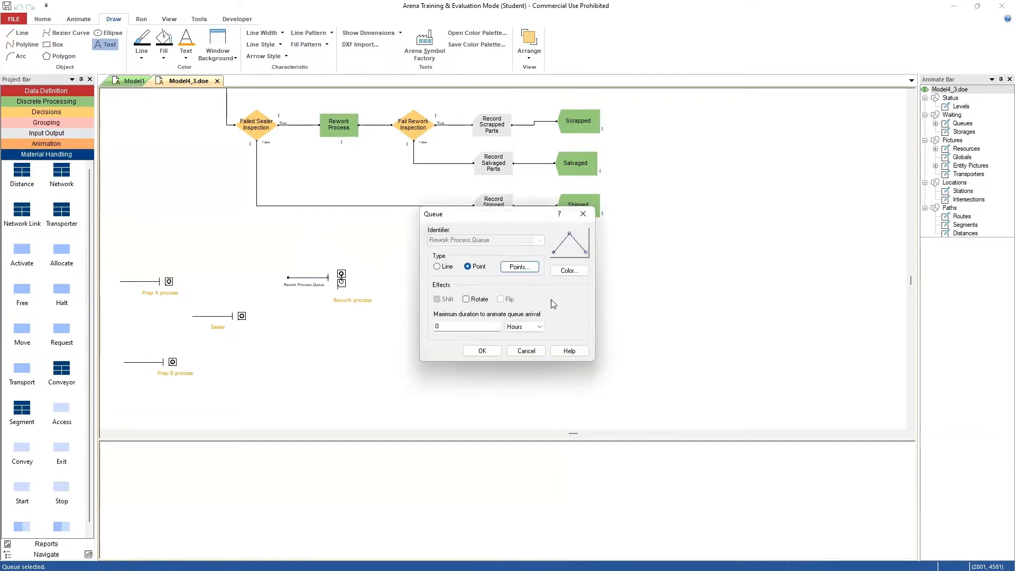
{"action": "left_click", "coordinate": [491, 352]}
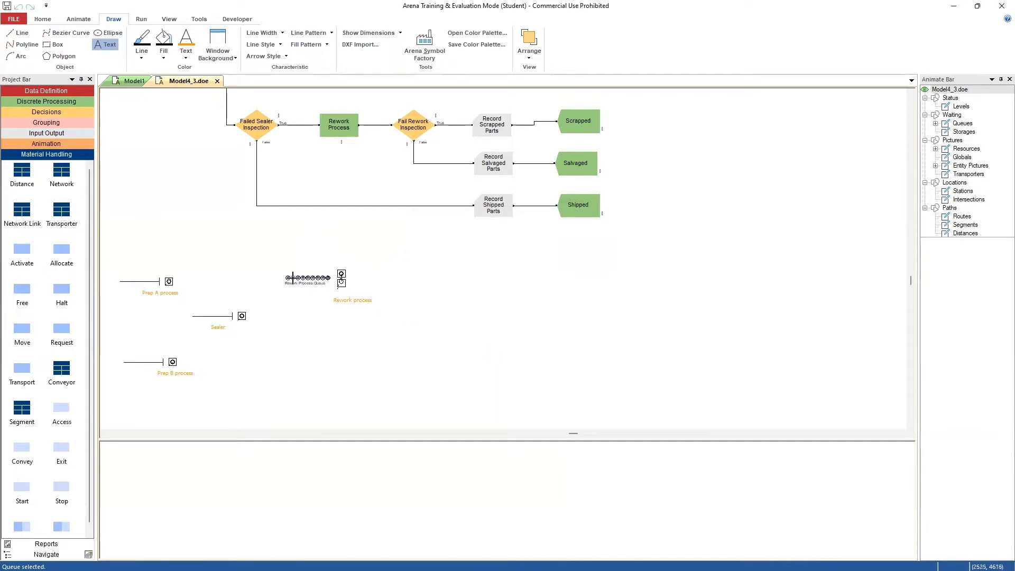
Spread out the Rework Process queue's points and rearrange them from a straight line into a zigzag path
{"action": "left_click_drag", "start_coordinate": [286, 278], "coordinate": [269, 277]}
{"action": "left_click_drag", "start_coordinate": [298, 283], "coordinate": [297, 282]}
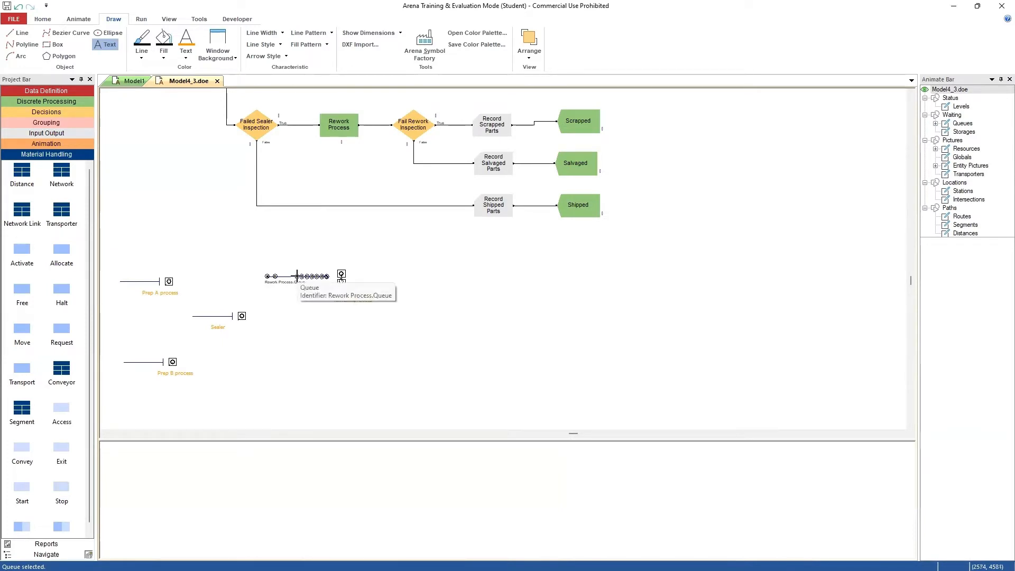
{"action": "left_click", "coordinate": [290, 277]}
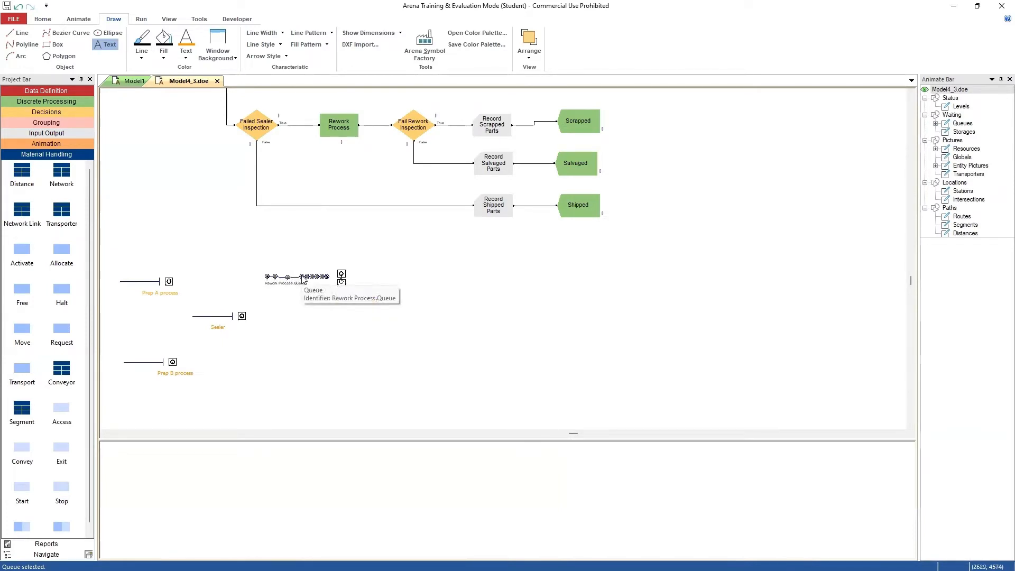
{"action": "key", "text": "Escape"}
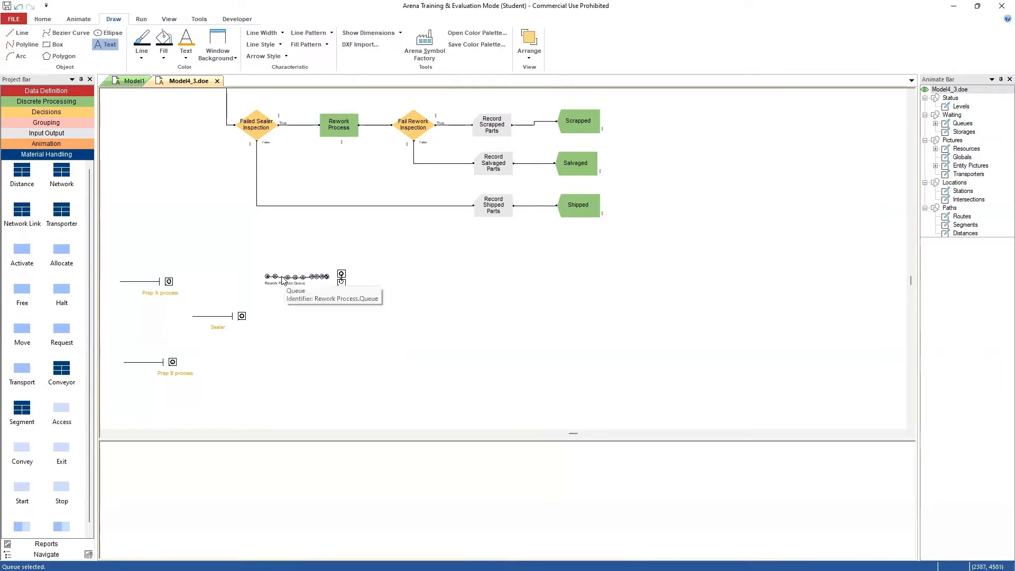
{"action": "left_click_drag", "start_coordinate": [274, 293], "coordinate": [276, 293]}
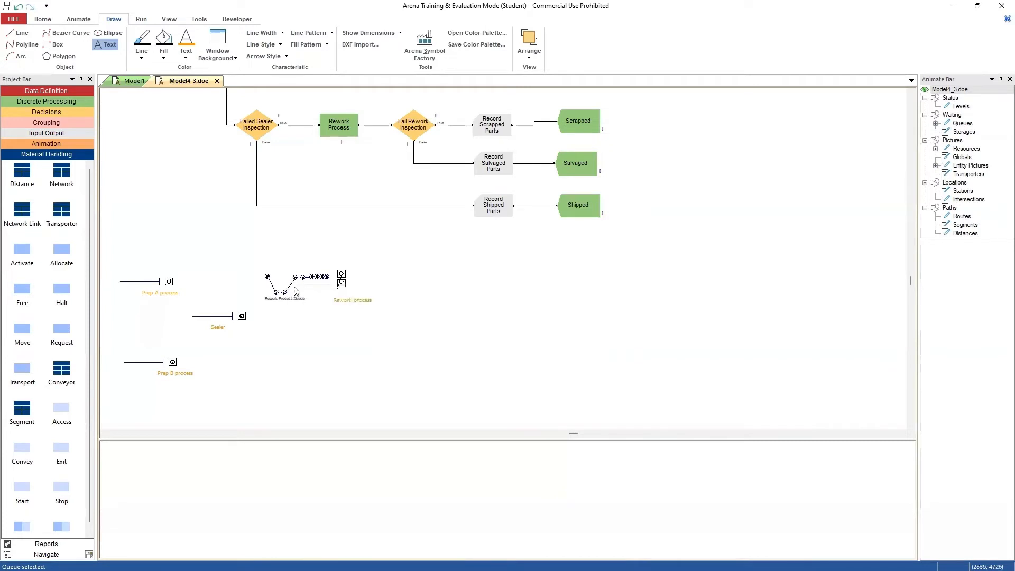
{"action": "left_click_drag", "start_coordinate": [295, 277], "coordinate": [287, 273]}
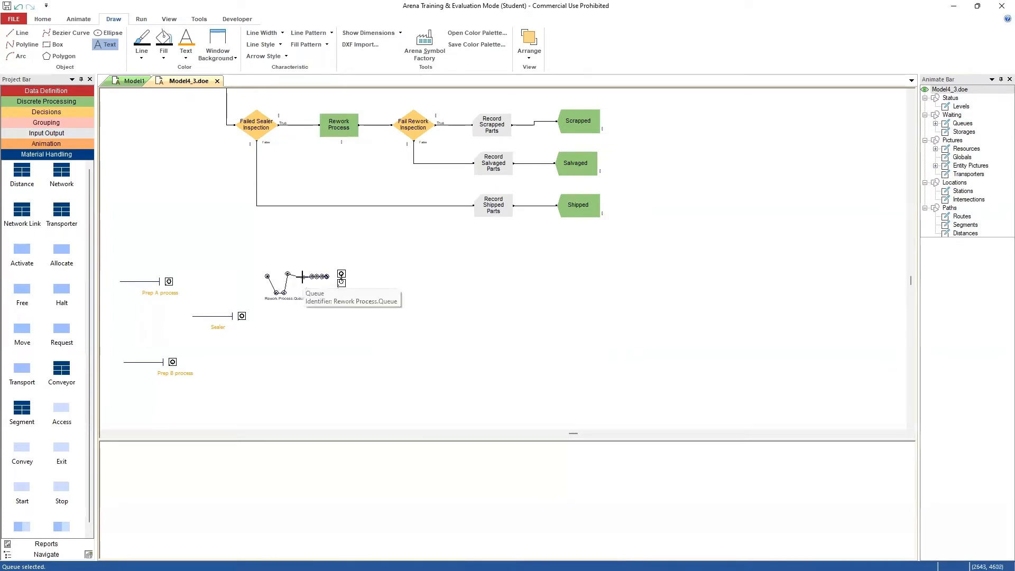
{"action": "left_click_drag", "start_coordinate": [302, 277], "coordinate": [299, 293]}
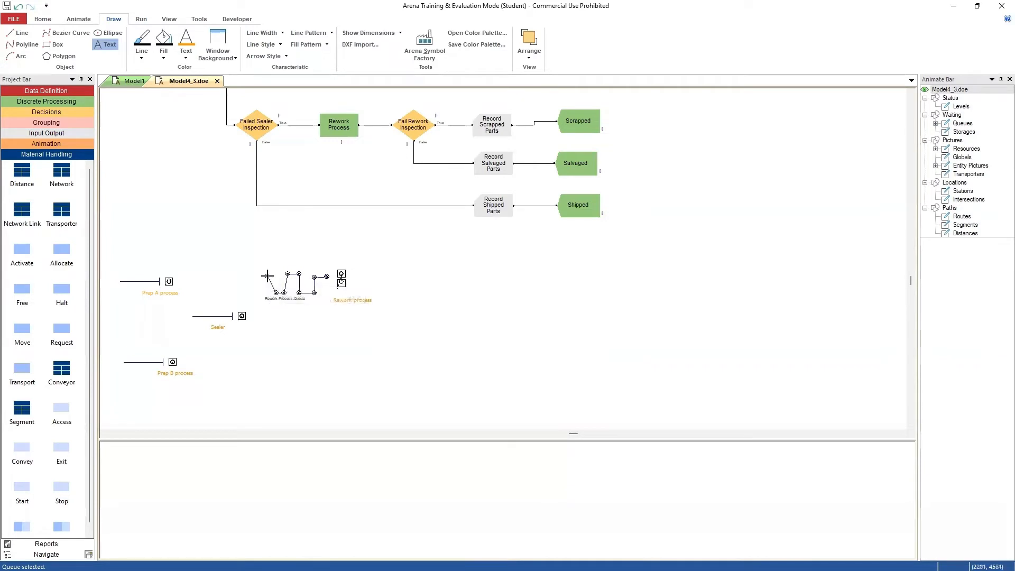
{"action": "left_click_drag", "start_coordinate": [266, 276], "coordinate": [276, 277]}
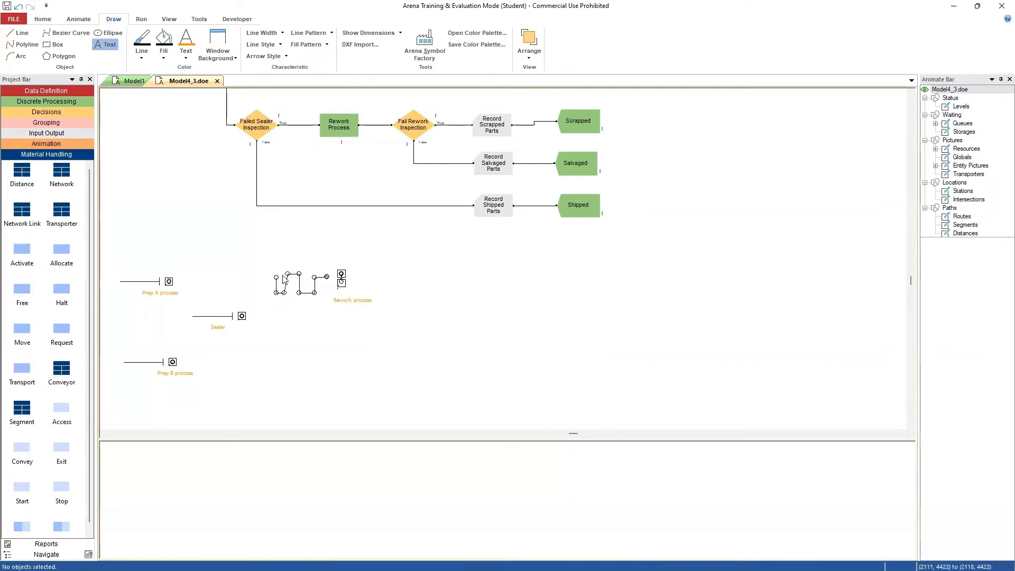
Shift the whole zigzag Rework Process queue slightly right so its end reaches the Rework resource picture
{"action": "left_click", "coordinate": [315, 290]}
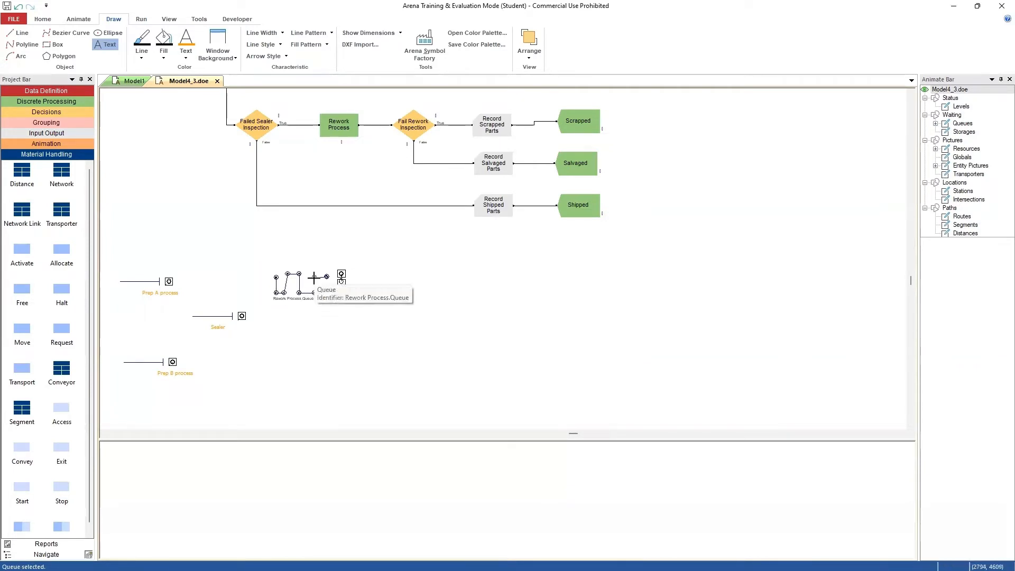
{"action": "left_click_drag", "start_coordinate": [314, 276], "coordinate": [321, 279]}
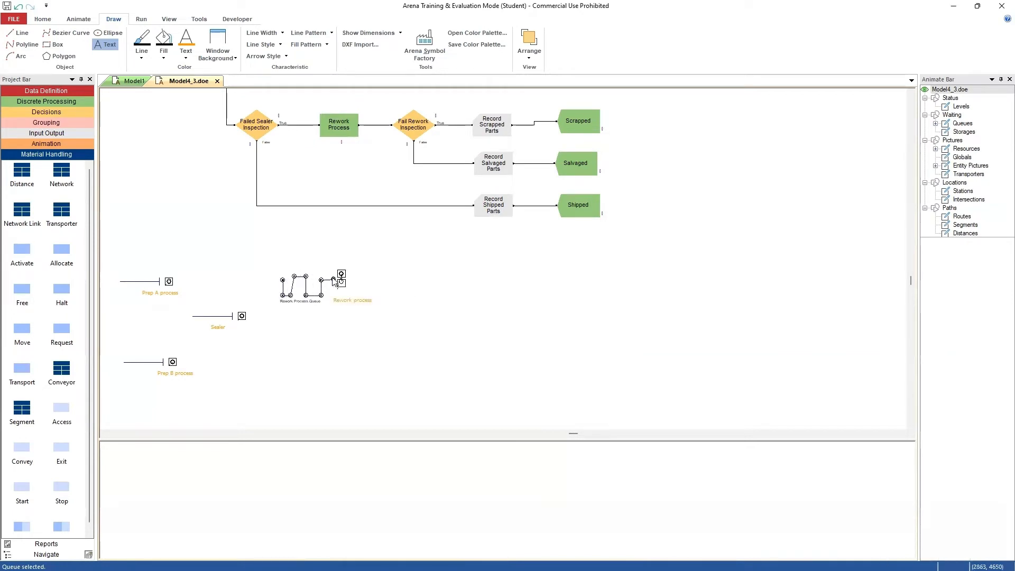
{"action": "left_click", "coordinate": [398, 277]}
Draw a box around the Prep A queue and fill it with bright yellow
{"action": "left_click", "coordinate": [54, 44]}
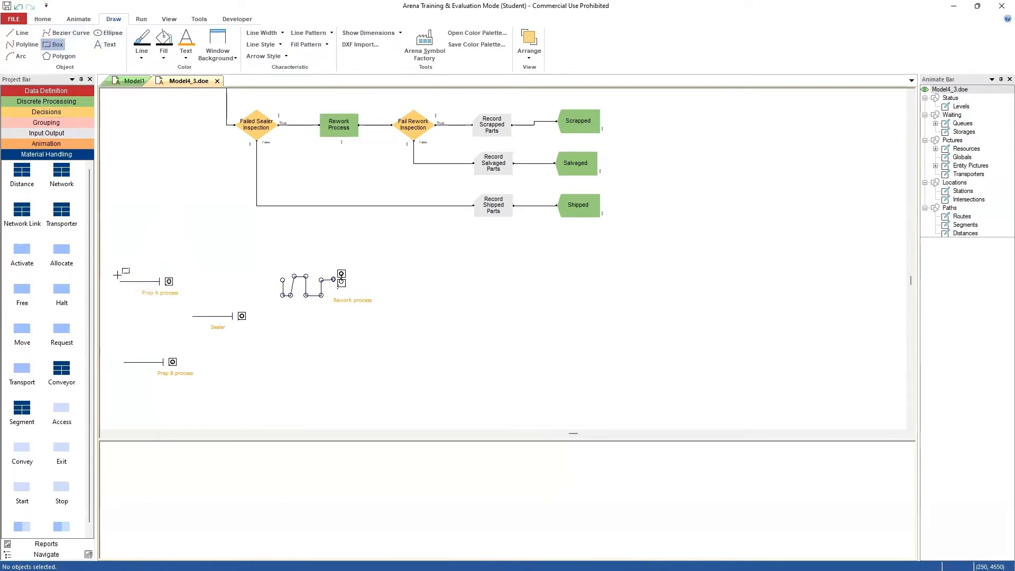
{"action": "left_click_drag", "start_coordinate": [119, 273], "coordinate": [161, 289]}
{"action": "left_click", "coordinate": [163, 56]}
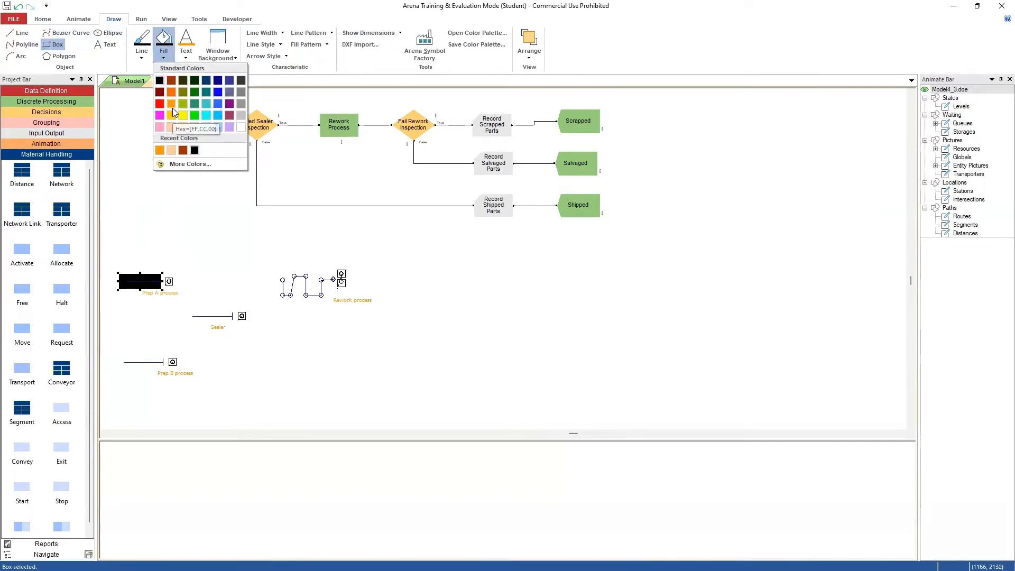
{"action": "left_click", "coordinate": [174, 105]}
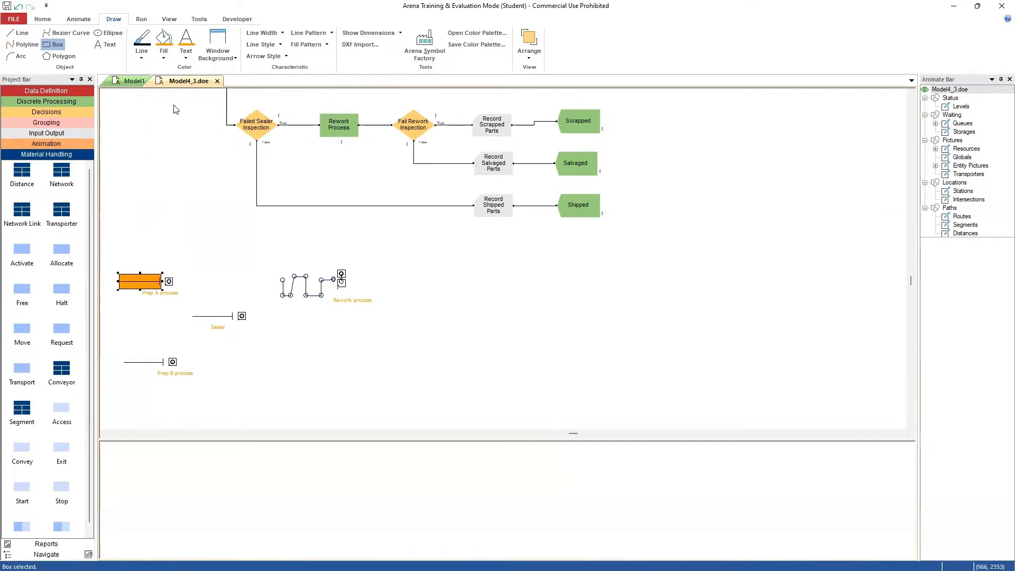
{"action": "left_click", "coordinate": [164, 56]}
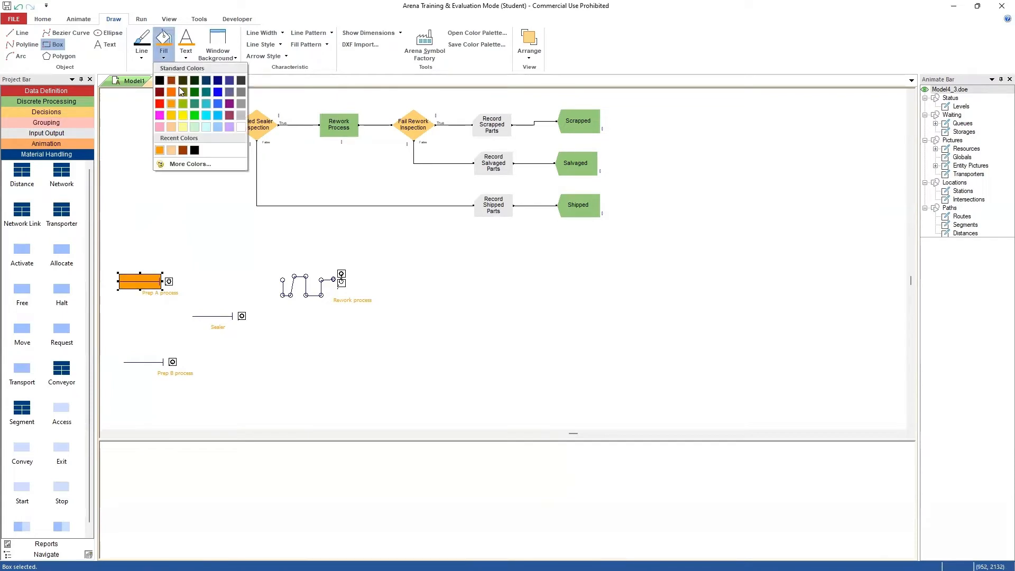
{"action": "left_click", "coordinate": [183, 116]}
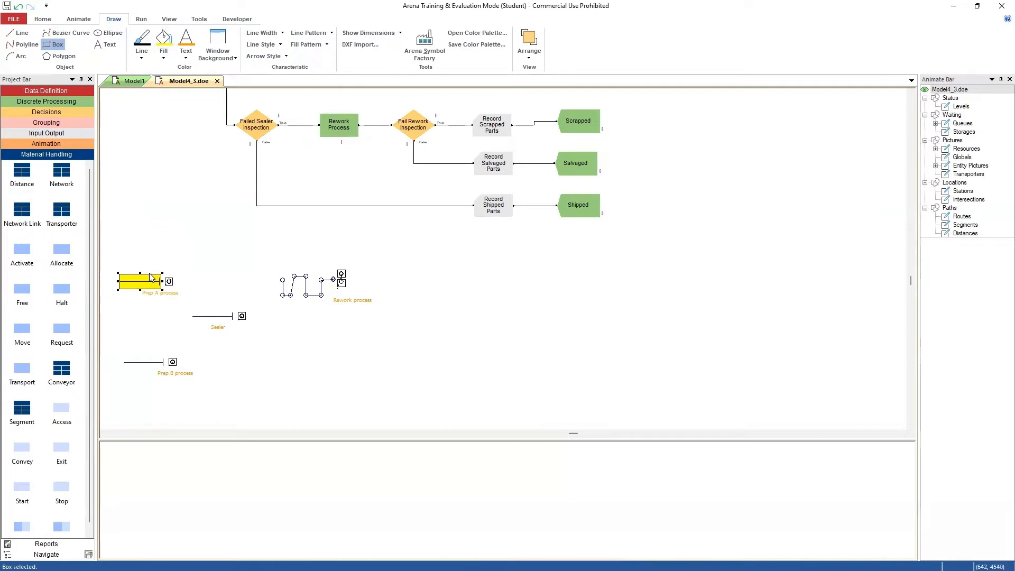
Place copies of the yellow box over the Sealer queue and the Prep B queue
{"action": "key", "text": "ctrl+c"}
{"action": "key", "text": "ctrl+v"}
{"action": "left_click", "coordinate": [191, 309]}
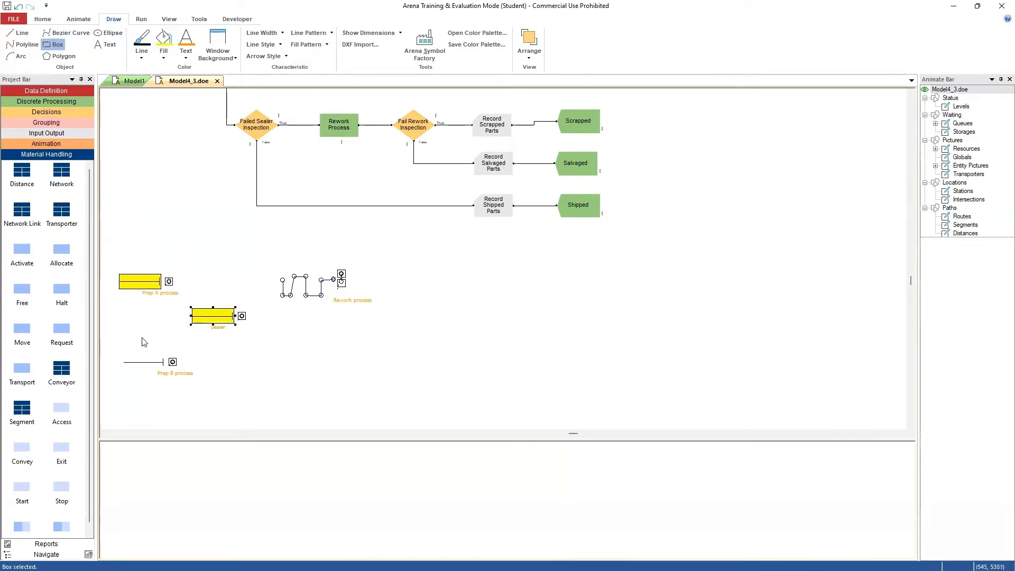
{"action": "key", "text": "ctrl+v"}
{"action": "left_click", "coordinate": [123, 354]}
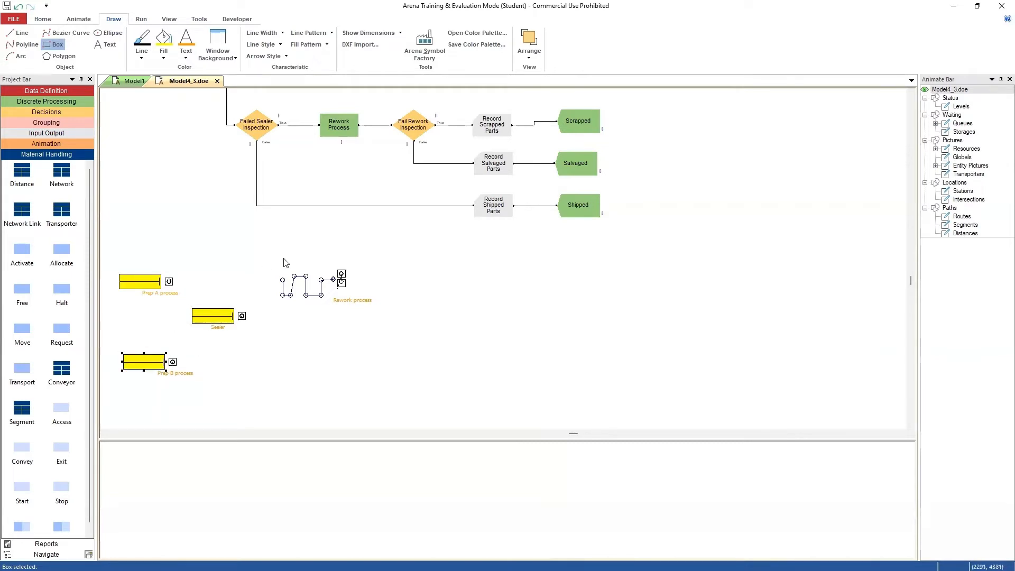
Place another copy of the yellow box on the Rework queue and enlarge it to cover the zigzag points
{"action": "key", "text": "ctrl+v"}
{"action": "left_click", "coordinate": [271, 273]}
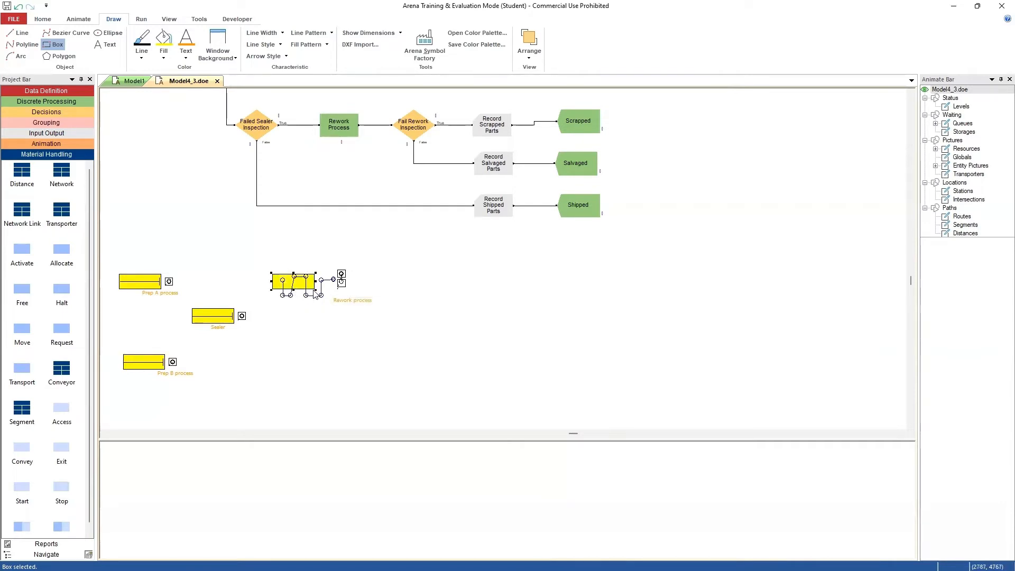
{"action": "left_click_drag", "start_coordinate": [316, 292], "coordinate": [338, 300]}
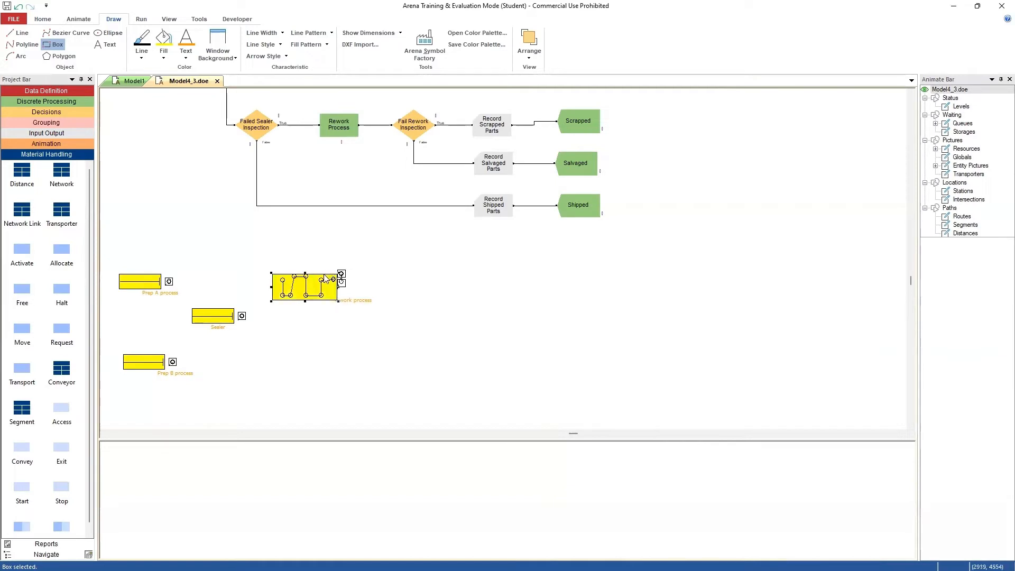
{"action": "key", "text": "Left"}
{"action": "left_click", "coordinate": [322, 287]}
{"action": "left_click", "coordinate": [405, 283]}
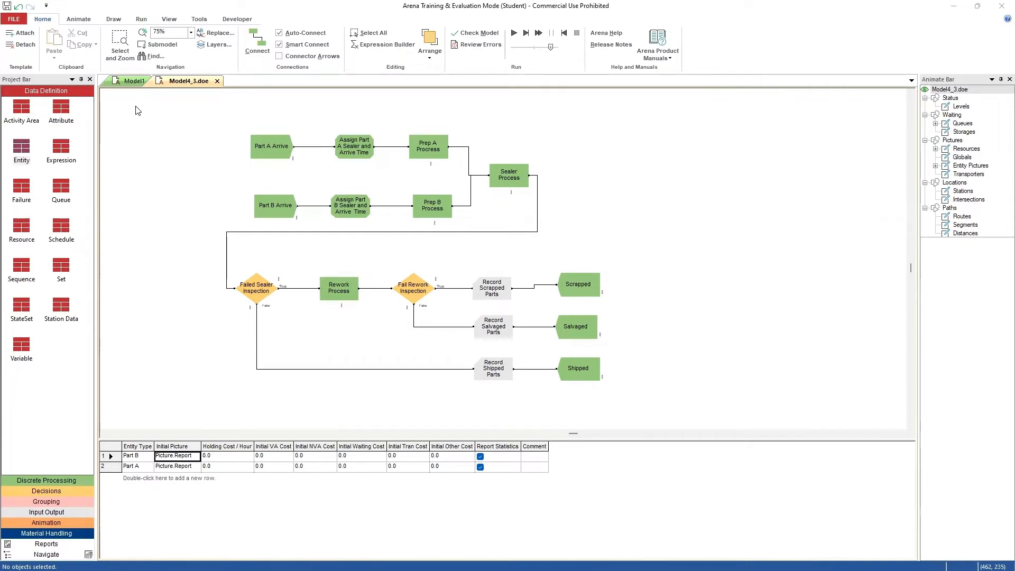
Duplicate Picture.Green Ball in the entity pictures and open the copy in the picture editor
{"action": "left_click", "coordinate": [78, 19]}
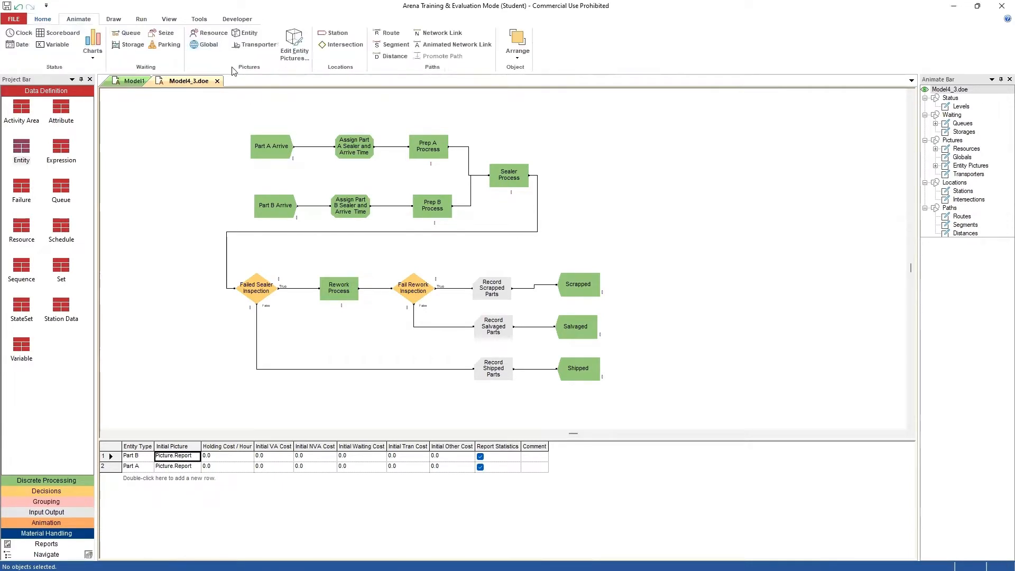
{"action": "left_click", "coordinate": [296, 46]}
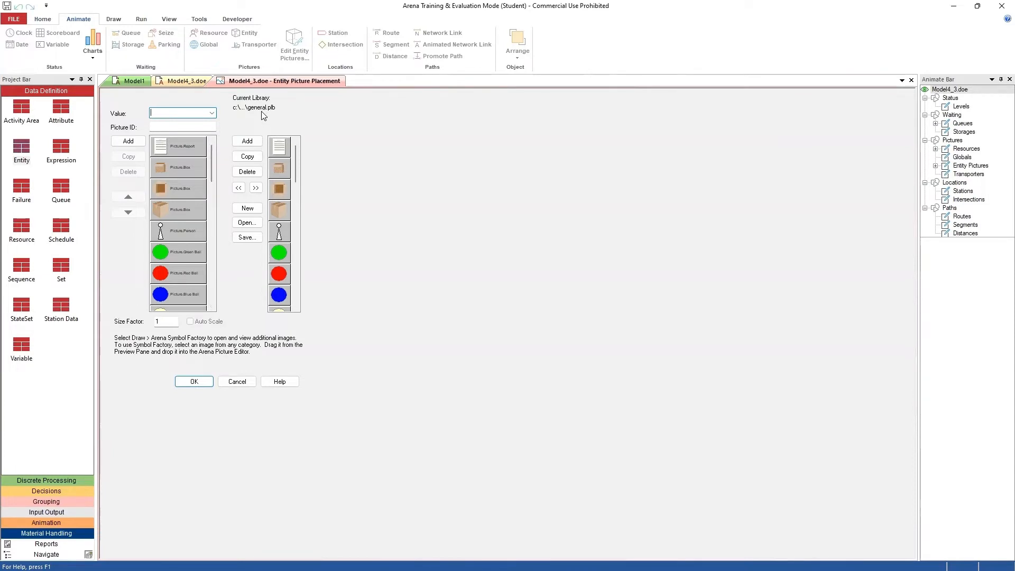
{"action": "left_click", "coordinate": [200, 258]}
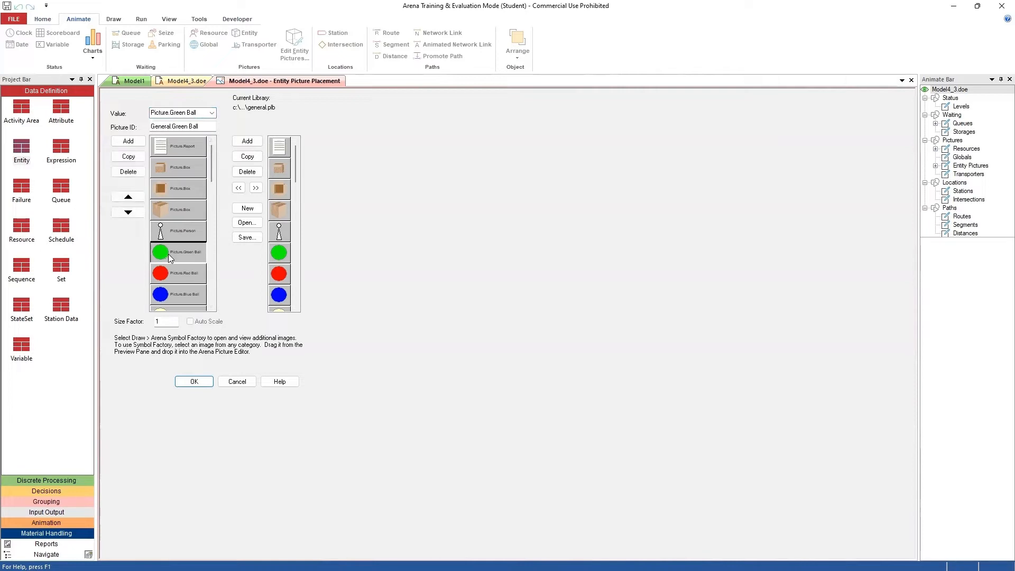
{"action": "left_click", "coordinate": [129, 156]}
{"action": "double_click", "coordinate": [197, 261]}
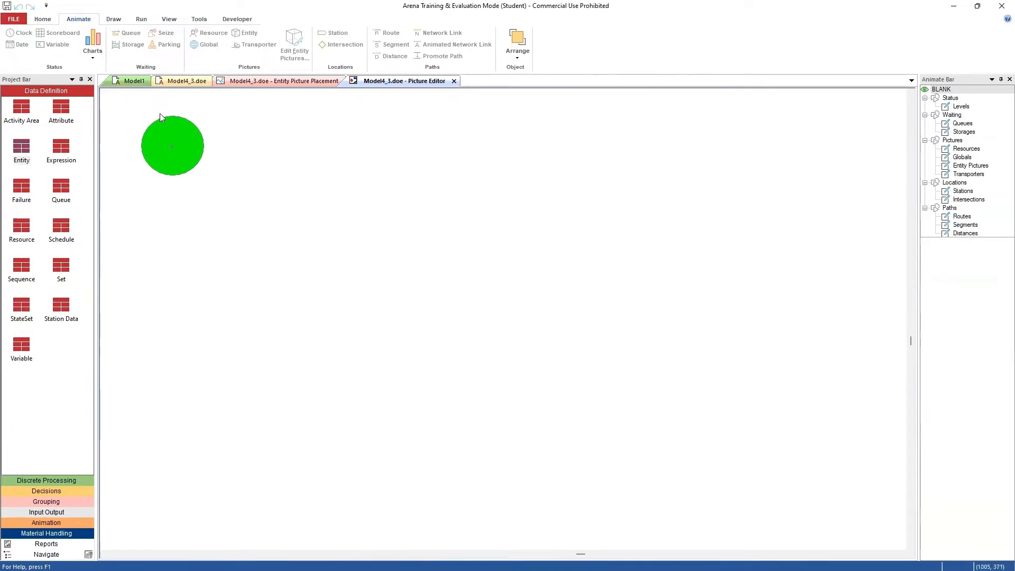
Add the text "A" in bold Tahoma size 48 and center it on the green ball
{"action": "left_click", "coordinate": [115, 19]}
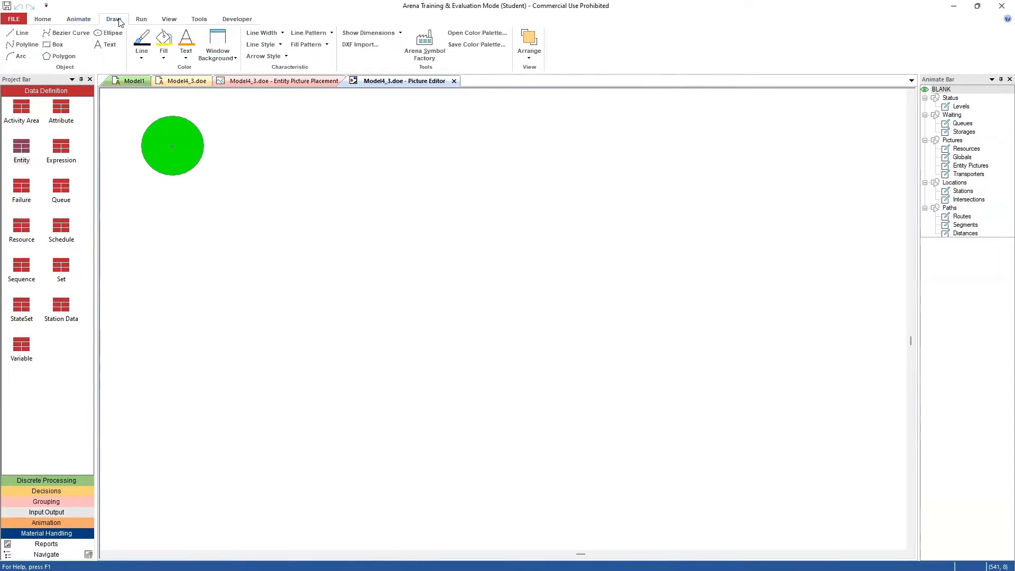
{"action": "left_click", "coordinate": [105, 44]}
{"action": "scroll", "coordinate": [312, 204], "scroll_direction": "up", "scroll_amount": 1}
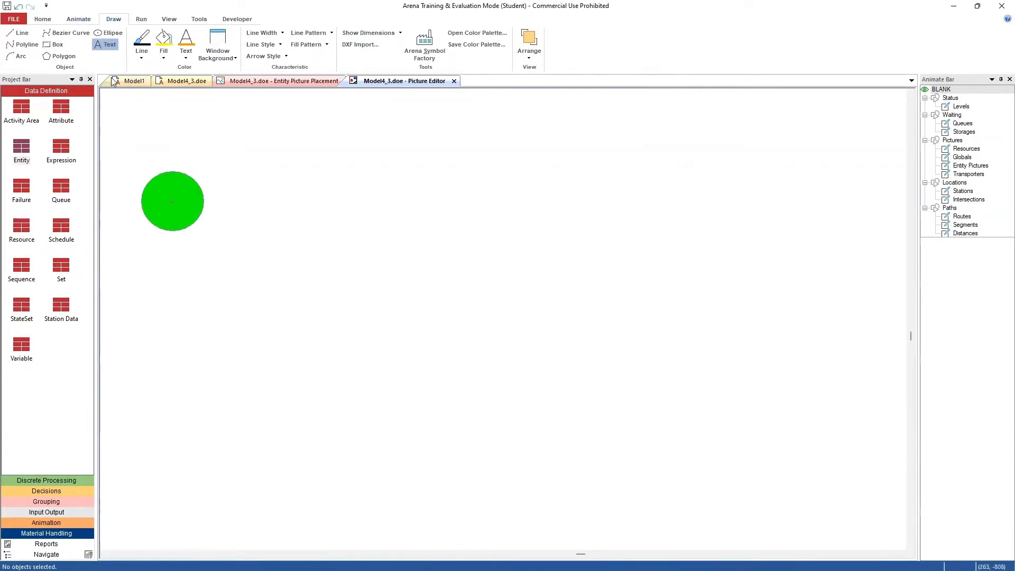
{"action": "left_click", "coordinate": [106, 44]}
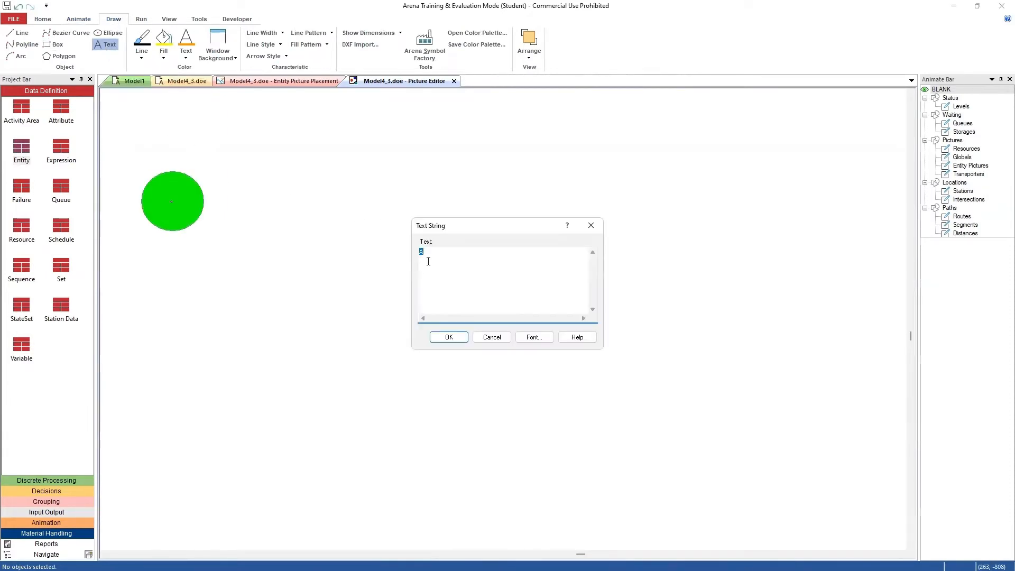
{"action": "left_click", "coordinate": [530, 338]}
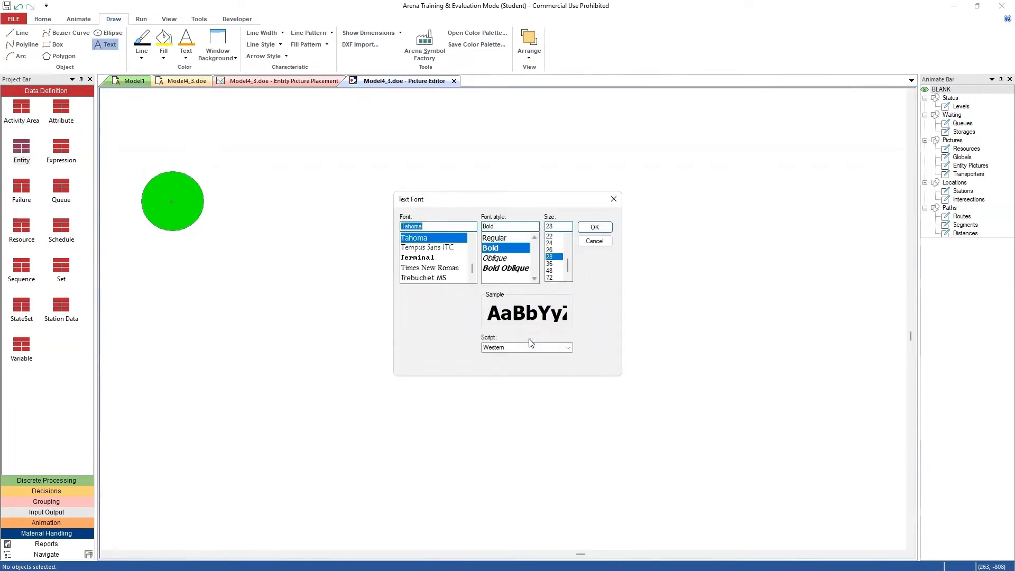
{"action": "left_click", "coordinate": [559, 271]}
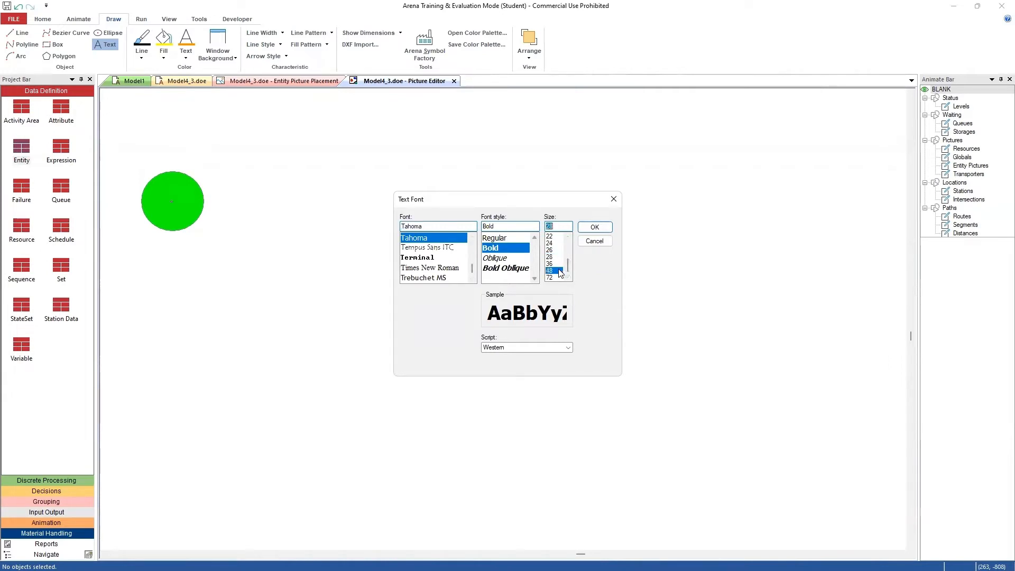
{"action": "left_click", "coordinate": [594, 227]}
{"action": "left_click", "coordinate": [466, 337]}
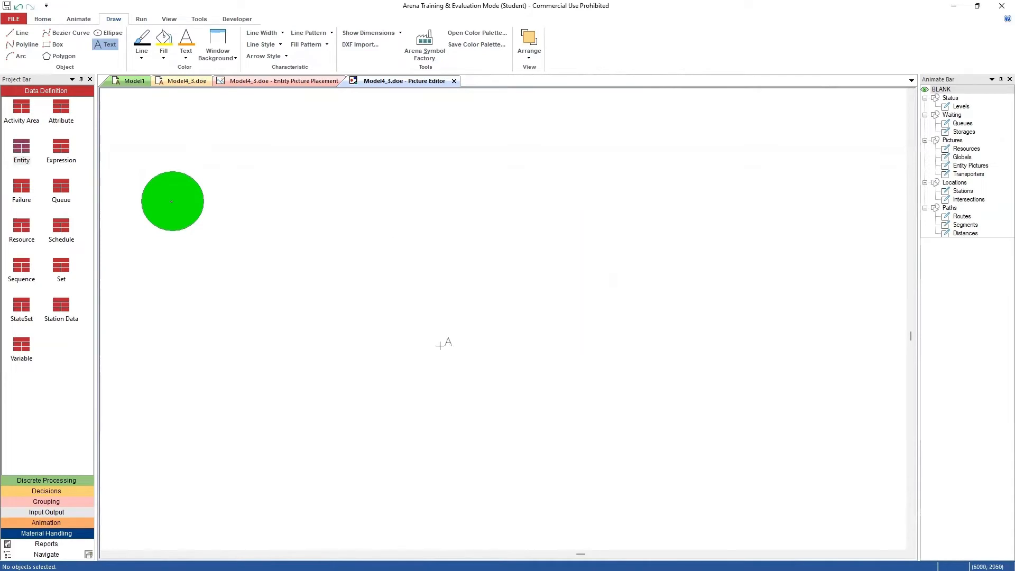
{"action": "left_click", "coordinate": [171, 200]}
{"action": "left_click_drag", "start_coordinate": [183, 210], "coordinate": [177, 201]}
{"action": "left_click", "coordinate": [251, 231]}
Close the picture editor, name the lettered ball picture "A green" and accept the entity picture changes
{"action": "left_click", "coordinate": [453, 81]}
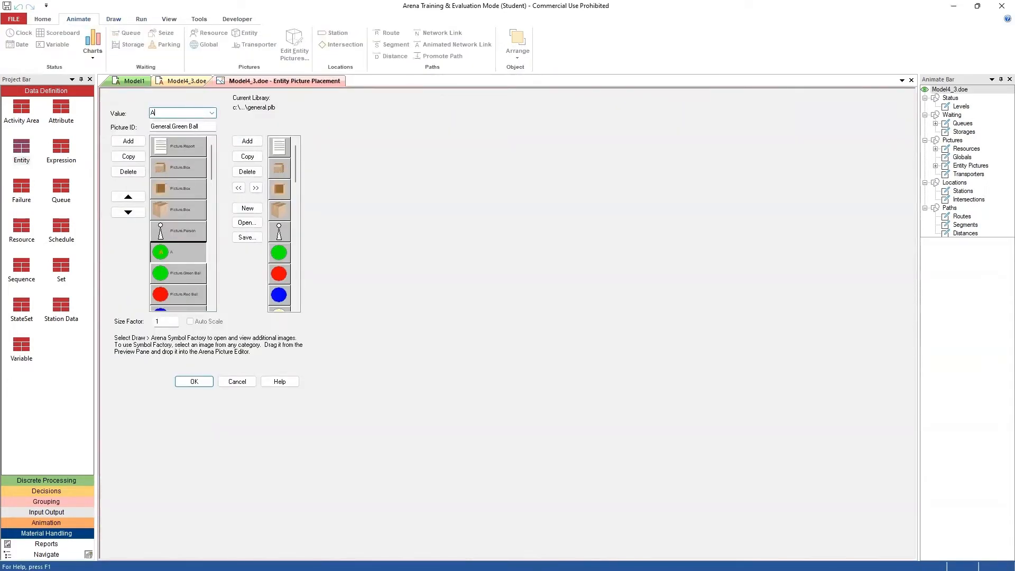
{"action": "type", "text": "n"}
{"action": "left_click", "coordinate": [210, 381]}
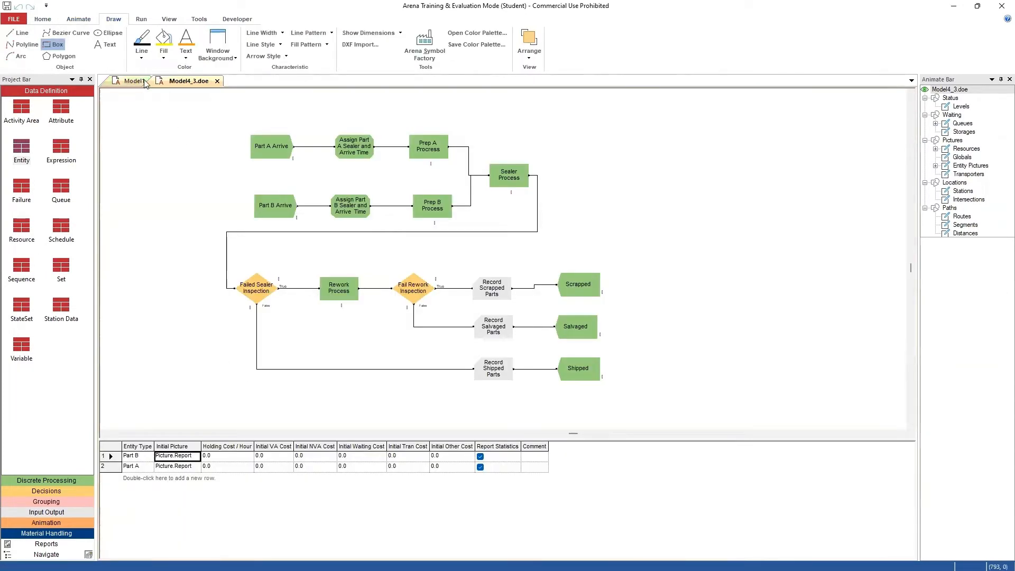
Duplicate Picture.Blue Ball in the entity pictures and open the copy in the picture editor
{"action": "left_click", "coordinate": [79, 19]}
{"action": "left_click", "coordinate": [294, 47]}
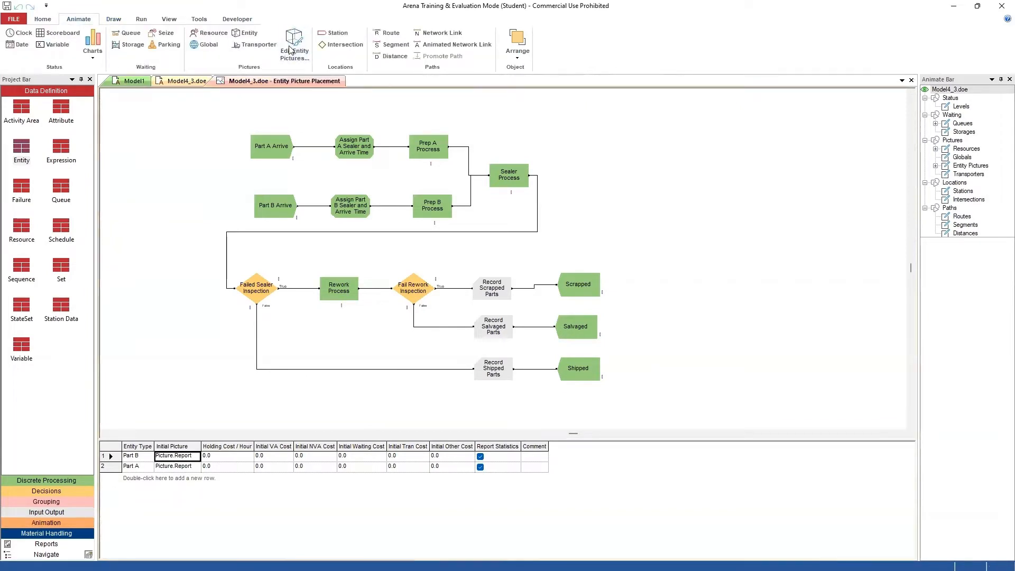
{"action": "scroll", "coordinate": [183, 268], "scroll_direction": "down", "scroll_amount": 3}
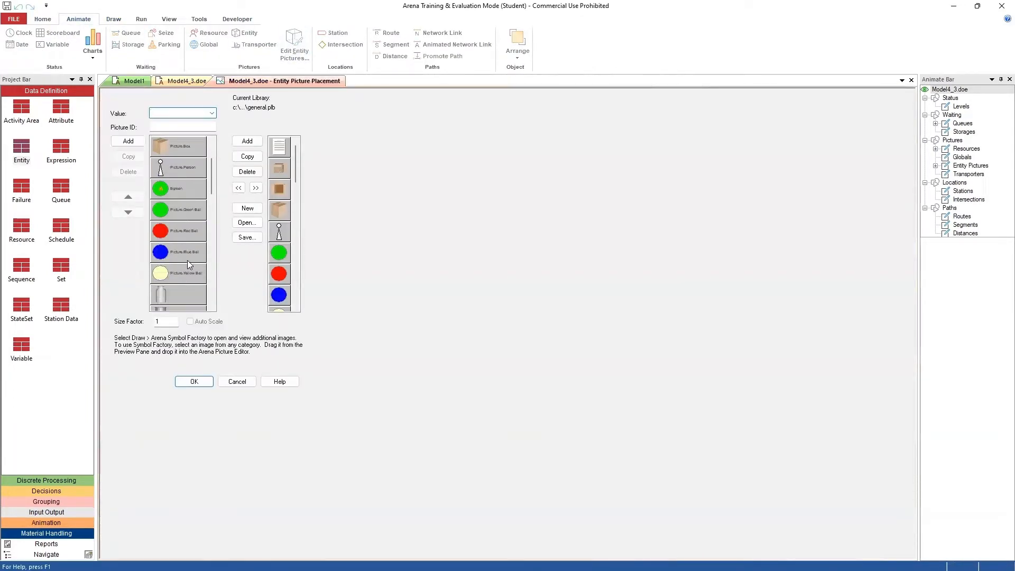
{"action": "left_click", "coordinate": [185, 253]}
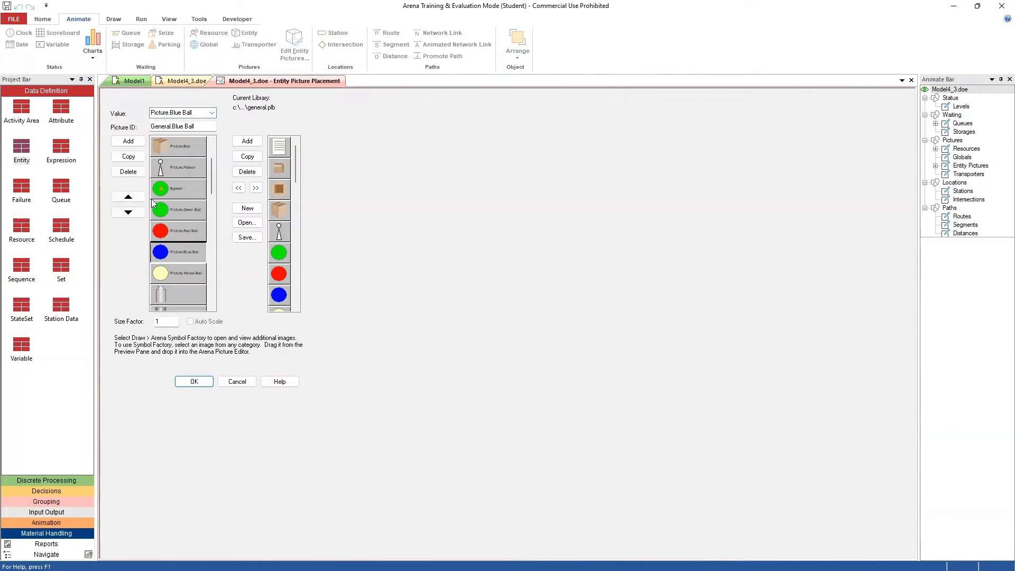
{"action": "left_click", "coordinate": [129, 156]}
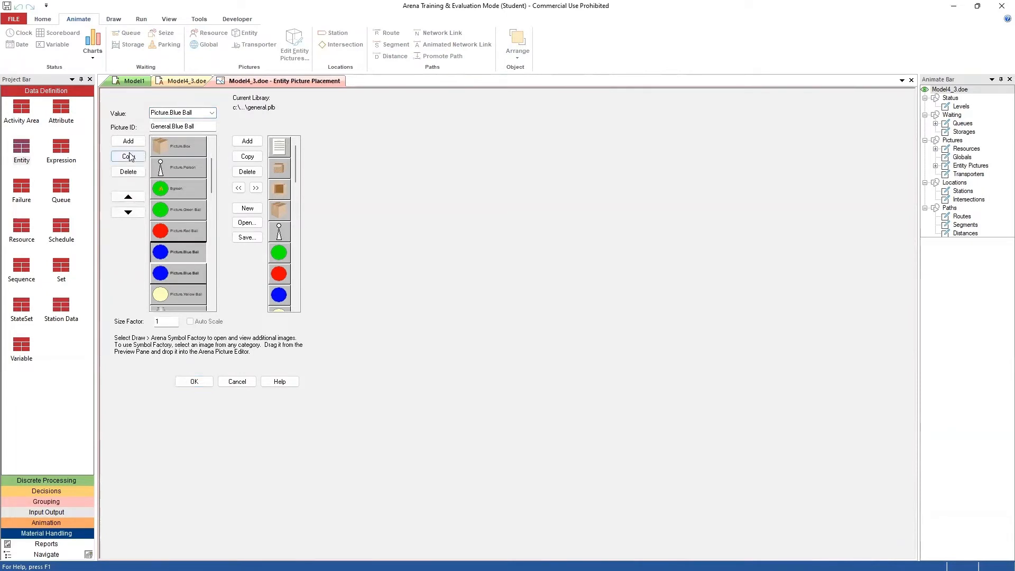
{"action": "double_click", "coordinate": [181, 250]}
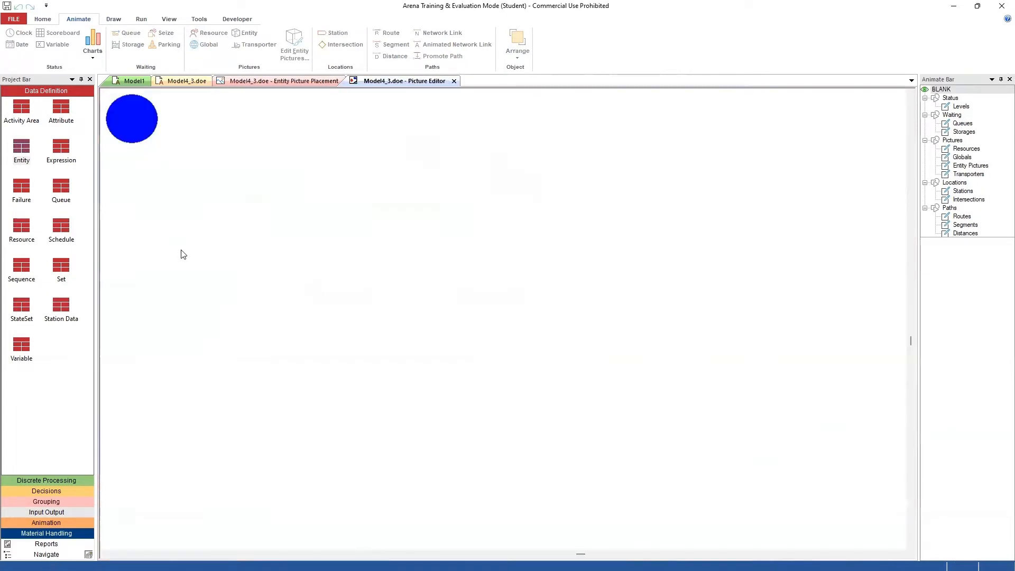
Add the text "B" in bold Tahoma size 48 and center it on the blue ball
{"action": "left_click", "coordinate": [115, 19]}
{"action": "left_click", "coordinate": [106, 45]}
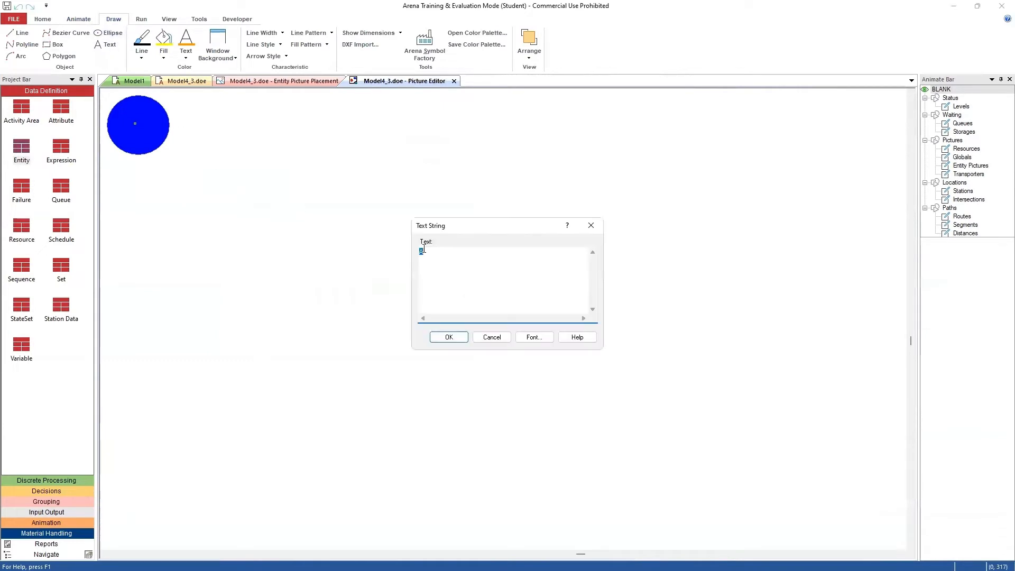
{"action": "type", "text": "b"}
{"action": "key", "text": "BackSpace"}
{"action": "type", "text": "B"}
{"action": "left_click", "coordinate": [535, 337]}
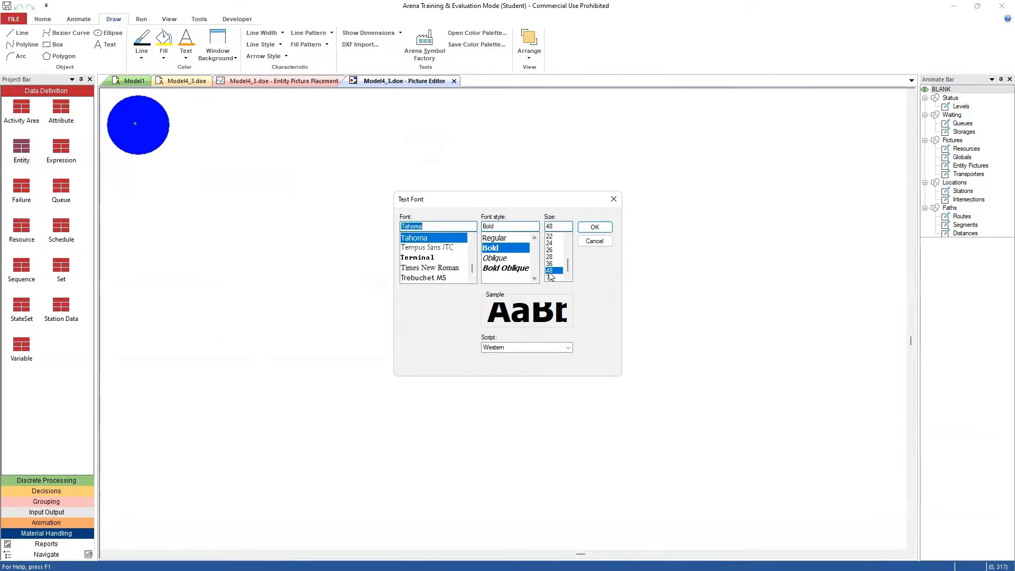
{"action": "left_click", "coordinate": [594, 228]}
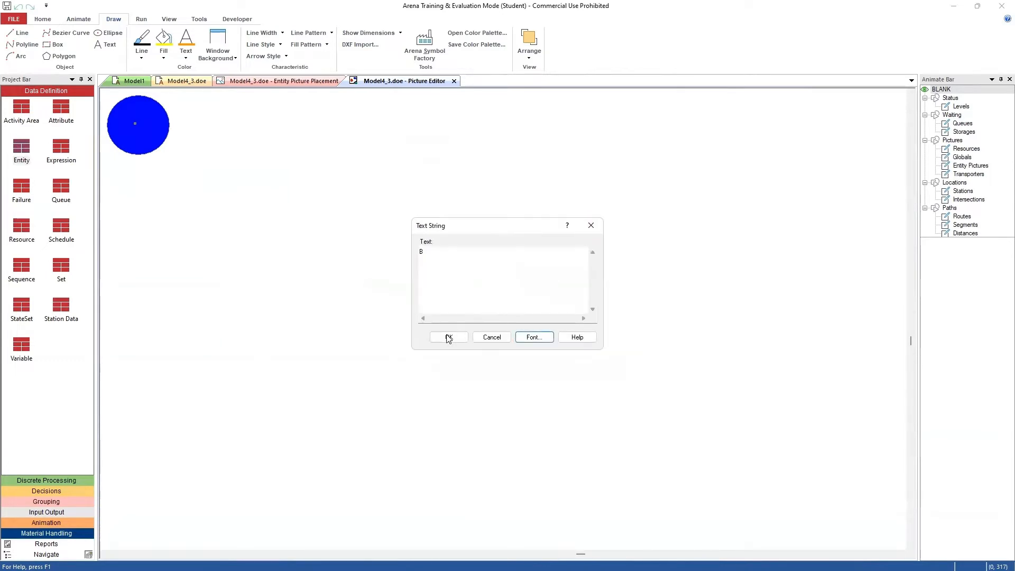
{"action": "left_click", "coordinate": [449, 336]}
{"action": "left_click", "coordinate": [132, 130]}
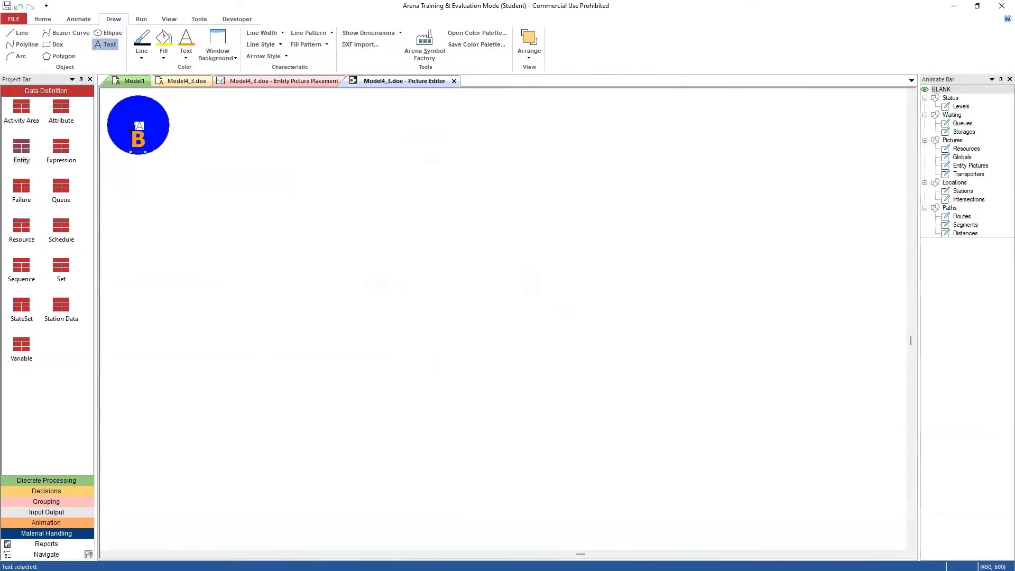
{"action": "left_click", "coordinate": [135, 129]}
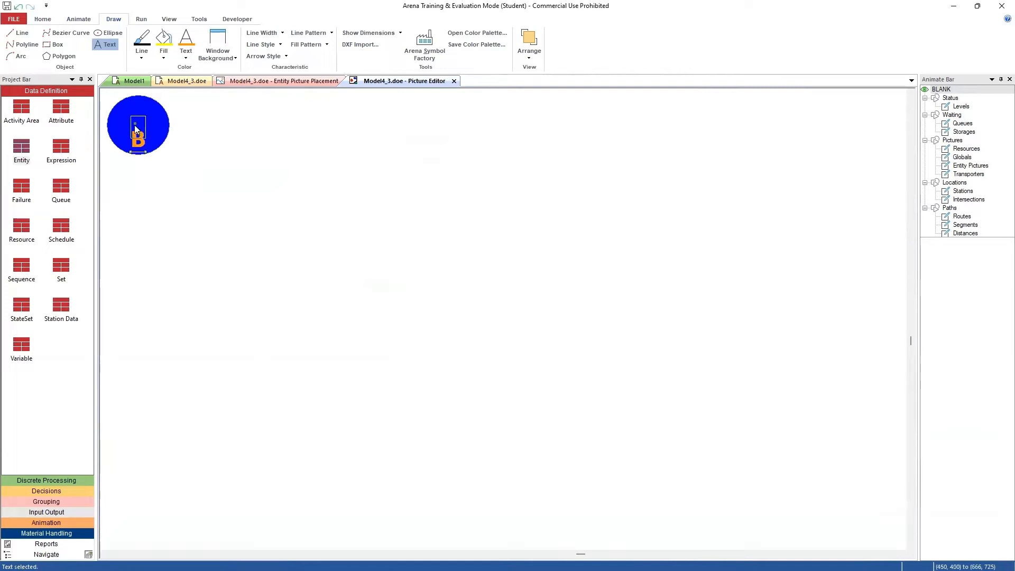
{"action": "left_click", "coordinate": [206, 173]}
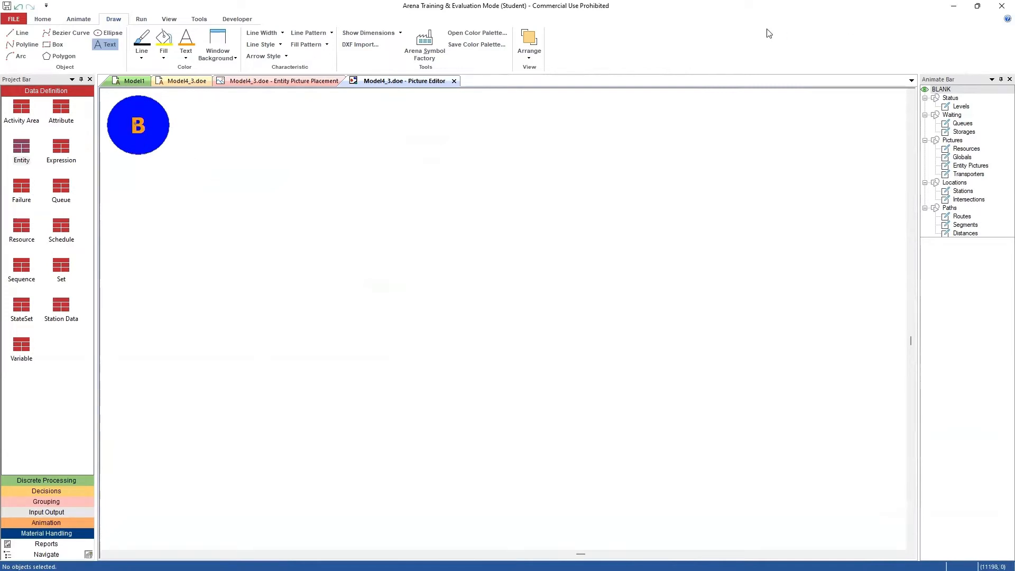
Close the picture editor, name the lettered blue ball picture "B blue" and accept the entity picture changes
{"action": "left_click", "coordinate": [453, 81]}
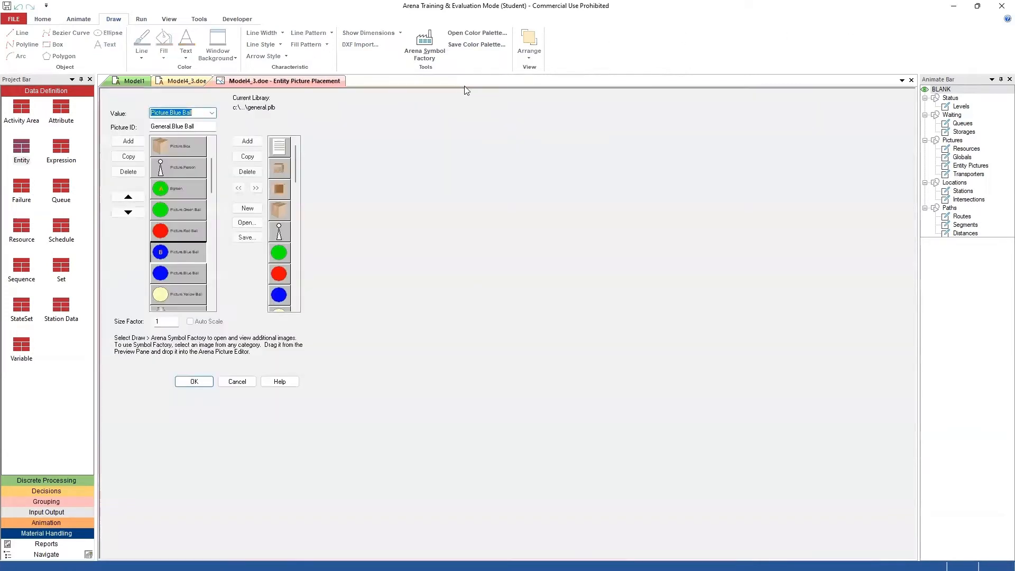
{"action": "left_click", "coordinate": [190, 113]}
{"action": "left_click_drag", "start_coordinate": [195, 113], "coordinate": [150, 114]}
{"action": "type", "text": "B blue"}
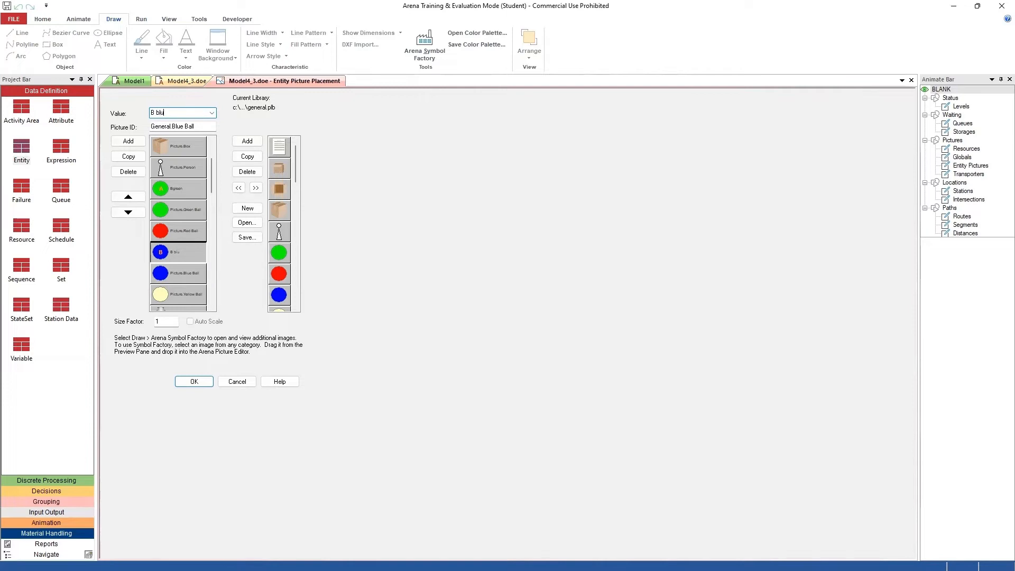
{"action": "left_click", "coordinate": [194, 381]}
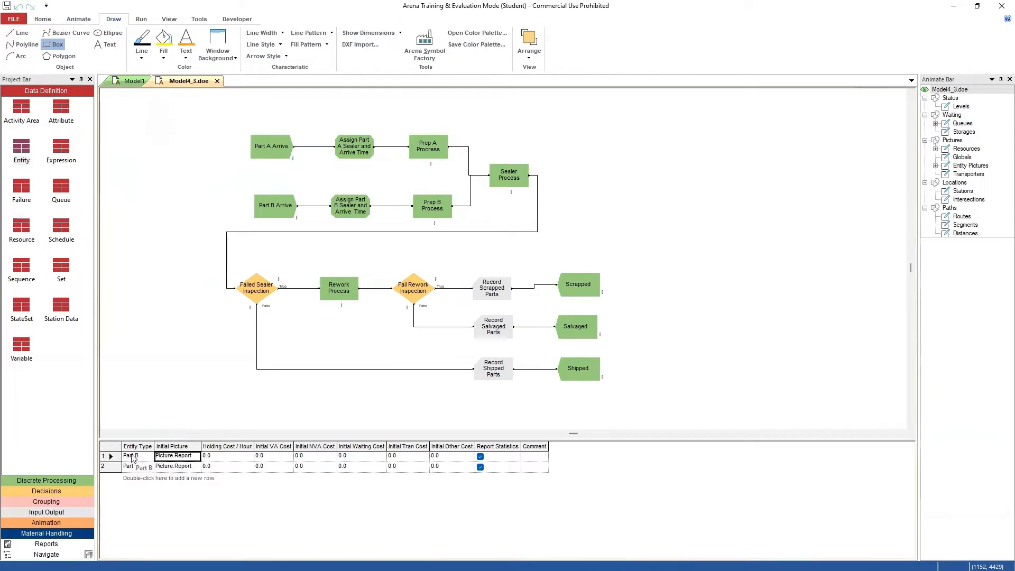
Set the initial picture of entity Part B to "B blue" and of Part A to "A green"
{"action": "left_click", "coordinate": [192, 458]}
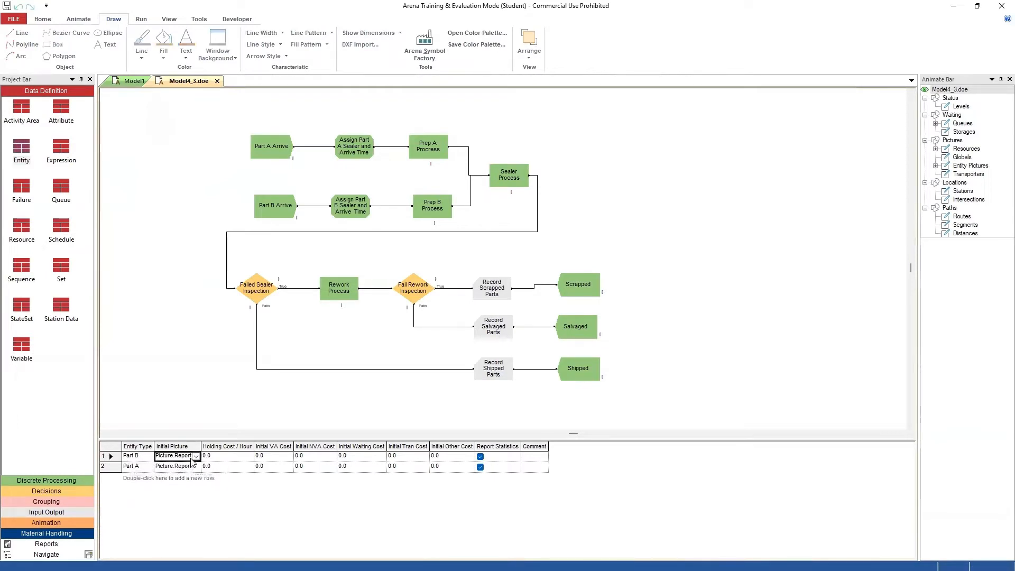
{"action": "double_click", "coordinate": [185, 454]}
{"action": "type", "text": "B blue"}
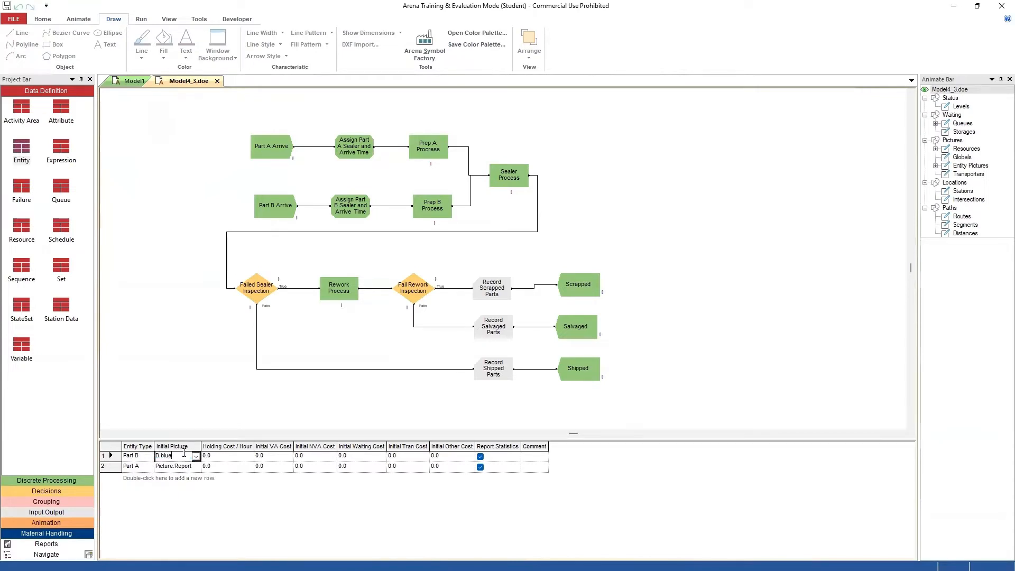
{"action": "left_click", "coordinate": [186, 466]}
{"action": "left_click_drag", "start_coordinate": [156, 466], "coordinate": [193, 467]}
{"action": "type", "text": "A green"}
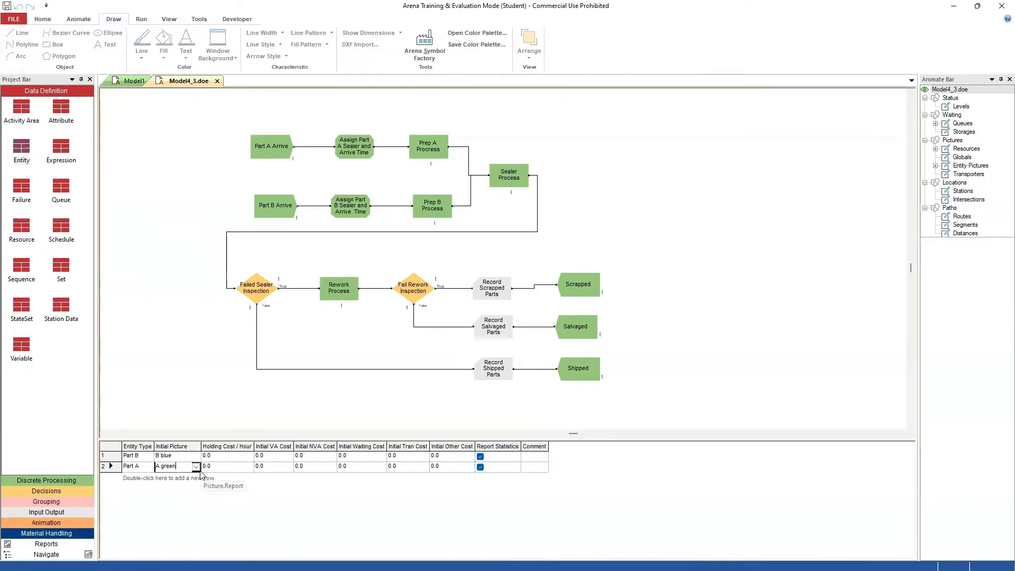
Move the Scrapped module slightly up and to the right in the flowchart
{"action": "left_click", "coordinate": [687, 342]}
{"action": "left_click_drag", "start_coordinate": [581, 284], "coordinate": [600, 271]}
{"action": "left_click", "coordinate": [687, 255]}
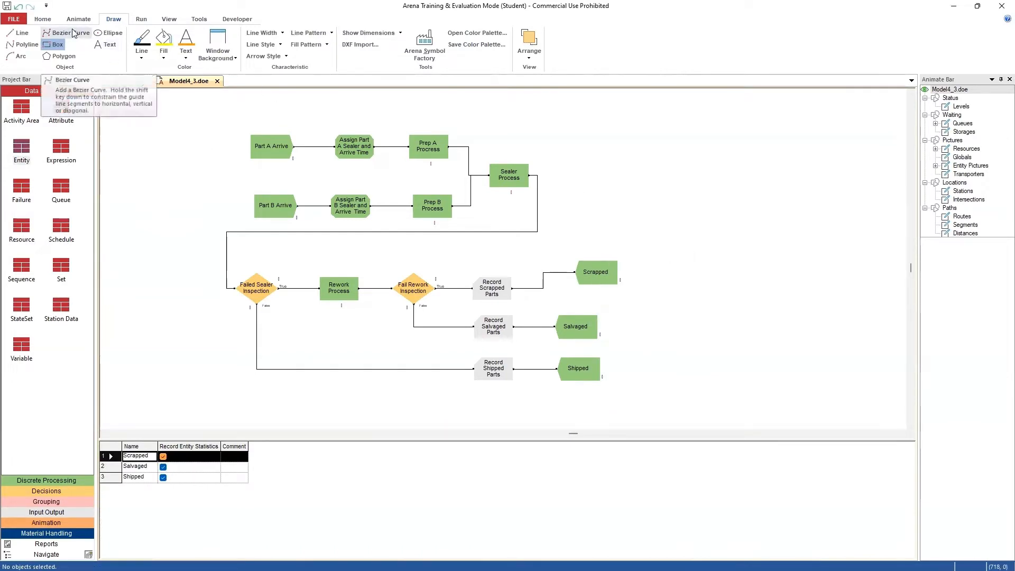
Draw a long thin box above the animated stations as the top wall, with black outline and black fill
{"action": "left_click", "coordinate": [60, 46]}
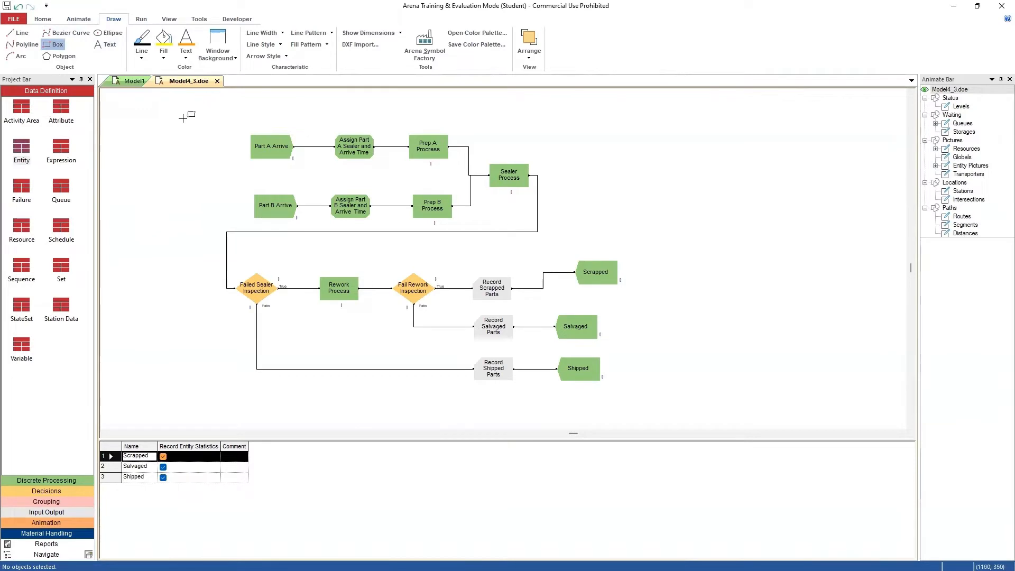
{"action": "scroll", "coordinate": [218, 174], "scroll_direction": "down", "scroll_amount": 3}
{"action": "scroll", "coordinate": [218, 173], "scroll_direction": "down", "scroll_amount": 3}
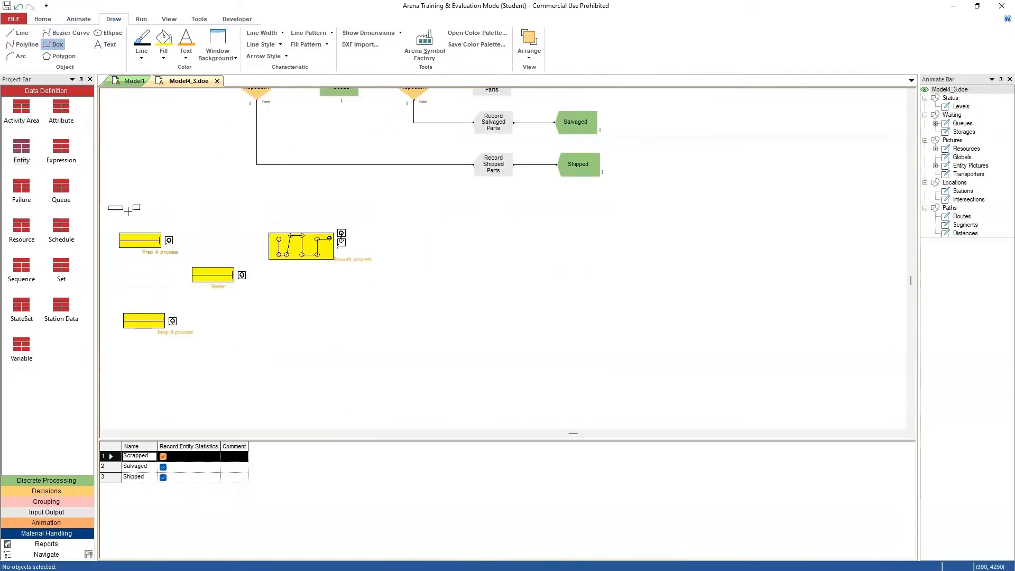
{"action": "left_click", "coordinate": [404, 213]}
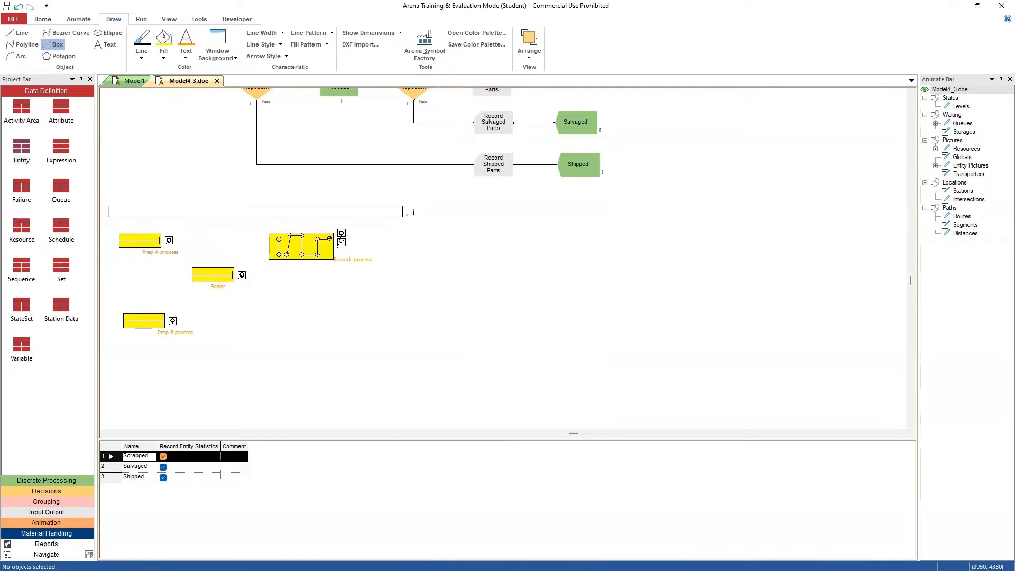
{"action": "left_click", "coordinate": [404, 218]}
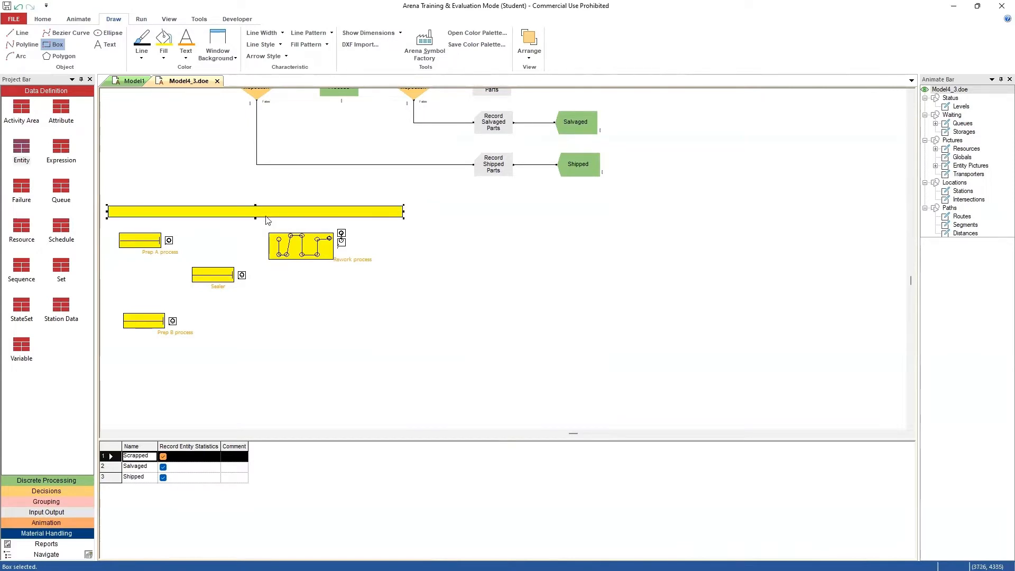
{"action": "left_click", "coordinate": [145, 58]}
{"action": "left_click", "coordinate": [138, 81]}
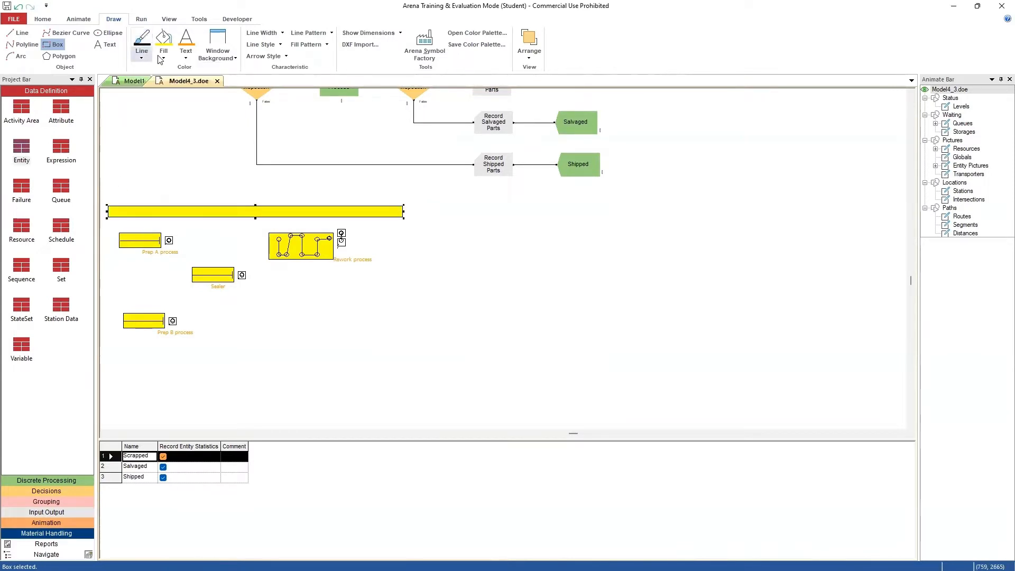
{"action": "left_click", "coordinate": [163, 59]}
{"action": "left_click", "coordinate": [159, 79]}
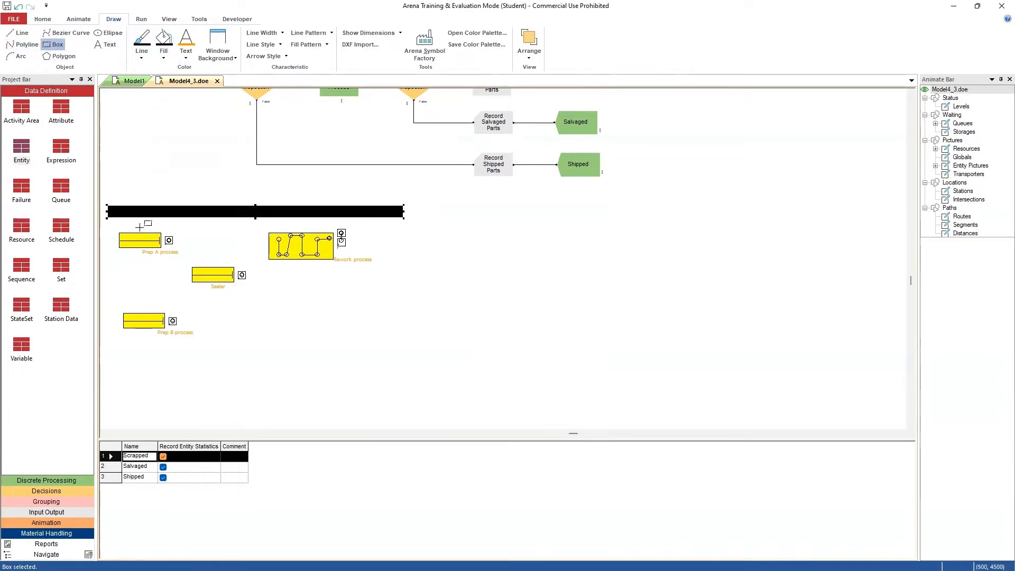
Draw three black boxes as the left wall with gaps beside Prep A and Prep B, and a long bottom wall
{"action": "mouse_move", "coordinate": [108, 227]}
{"action": "left_mouse_down"}
{"action": "mouse_move", "coordinate": [116, 241]}
{"action": "mouse_move", "coordinate": [116, 218]}
{"action": "left_mouse_up"}
{"action": "left_click", "coordinate": [127, 275]}
{"action": "left_click", "coordinate": [52, 45]}
{"action": "left_click_drag", "start_coordinate": [107, 252], "coordinate": [116, 314]}
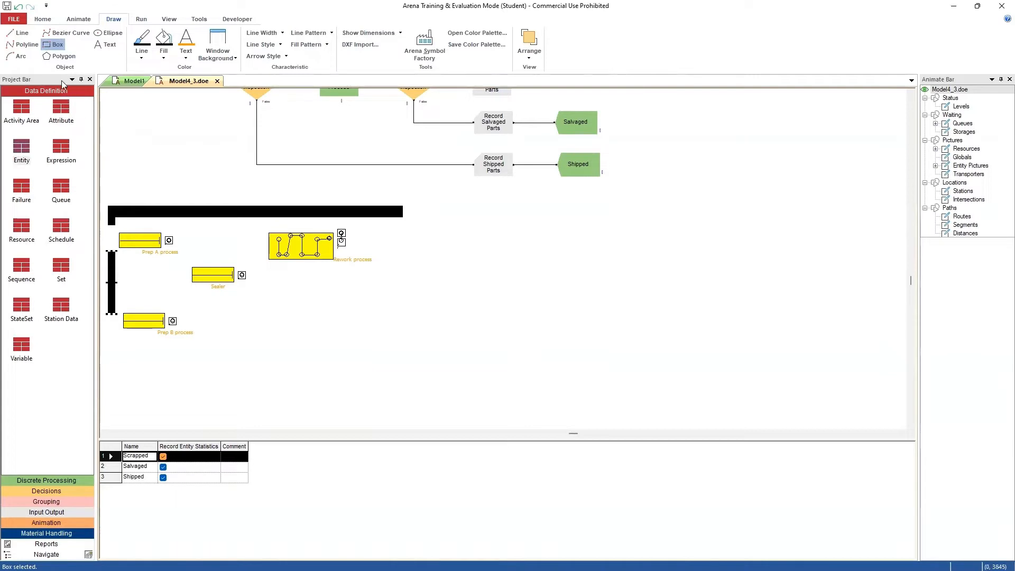
{"action": "left_click", "coordinate": [53, 45]}
{"action": "left_click_drag", "start_coordinate": [115, 351], "coordinate": [121, 349]}
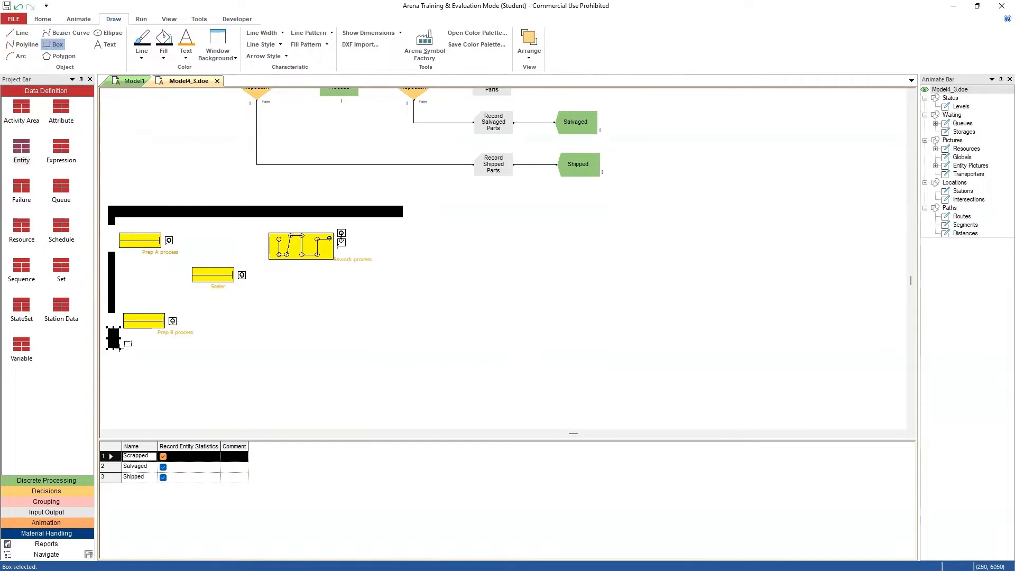
{"action": "left_click", "coordinate": [58, 44]}
{"action": "mouse_move", "coordinate": [390, 345]}
{"action": "left_mouse_down"}
{"action": "mouse_move", "coordinate": [404, 342]}
{"action": "mouse_move", "coordinate": [392, 347]}
{"action": "mouse_move", "coordinate": [404, 355]}
{"action": "left_mouse_up"}
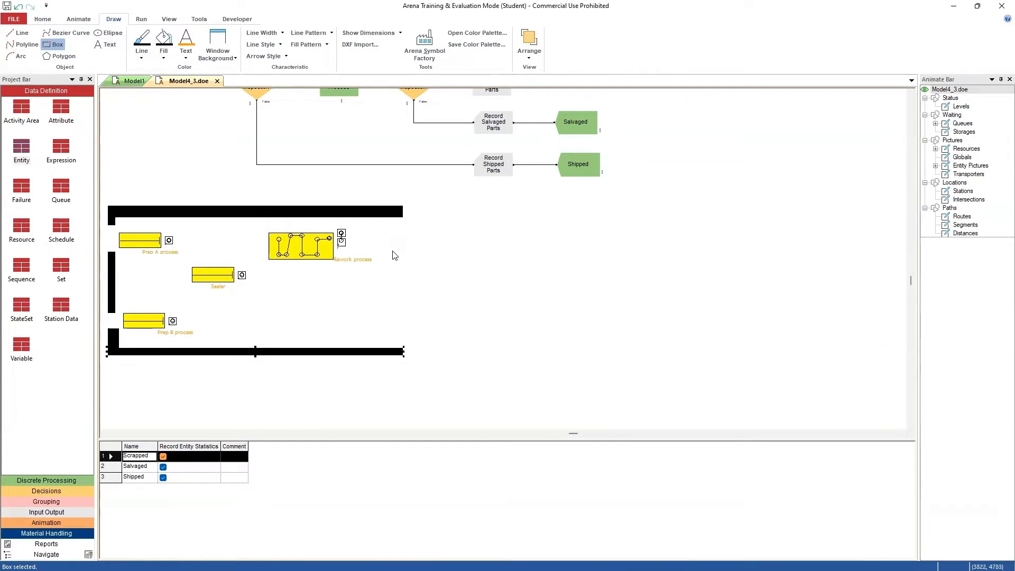
Draw a small black box for the right wall and move it against the right end of the top wall
{"action": "left_click", "coordinate": [56, 45]}
{"action": "mouse_move", "coordinate": [395, 222]}
{"action": "left_mouse_down"}
{"action": "mouse_move", "coordinate": [400, 252]}
{"action": "mouse_move", "coordinate": [396, 222]}
{"action": "mouse_move", "coordinate": [407, 237]}
{"action": "left_mouse_up"}
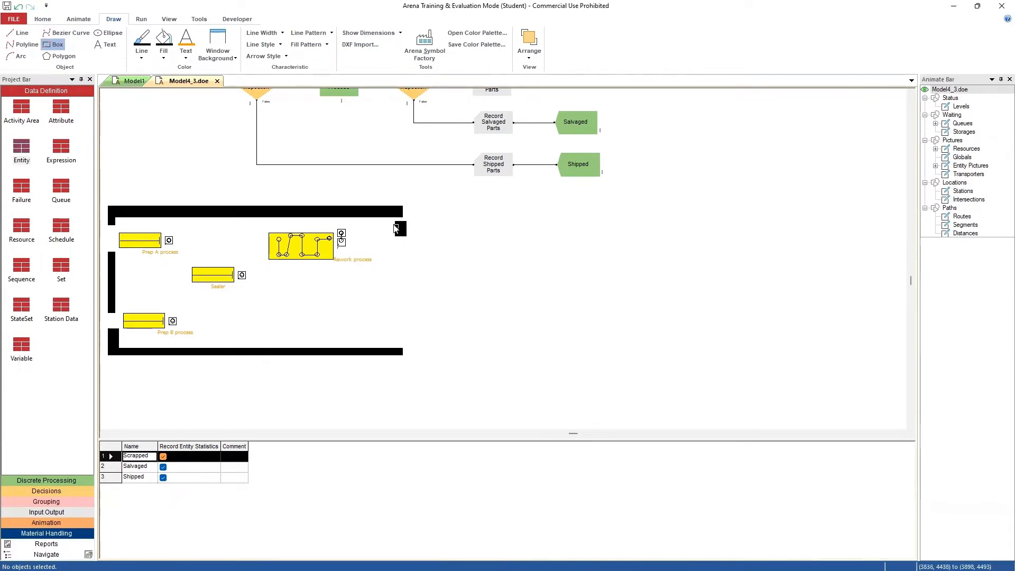
{"action": "mouse_move", "coordinate": [392, 219]}
{"action": "left_mouse_down"}
{"action": "mouse_move", "coordinate": [411, 243]}
{"action": "mouse_move", "coordinate": [391, 222]}
{"action": "left_mouse_up"}
{"action": "left_click", "coordinate": [397, 233]}
{"action": "left_click", "coordinate": [393, 239]}
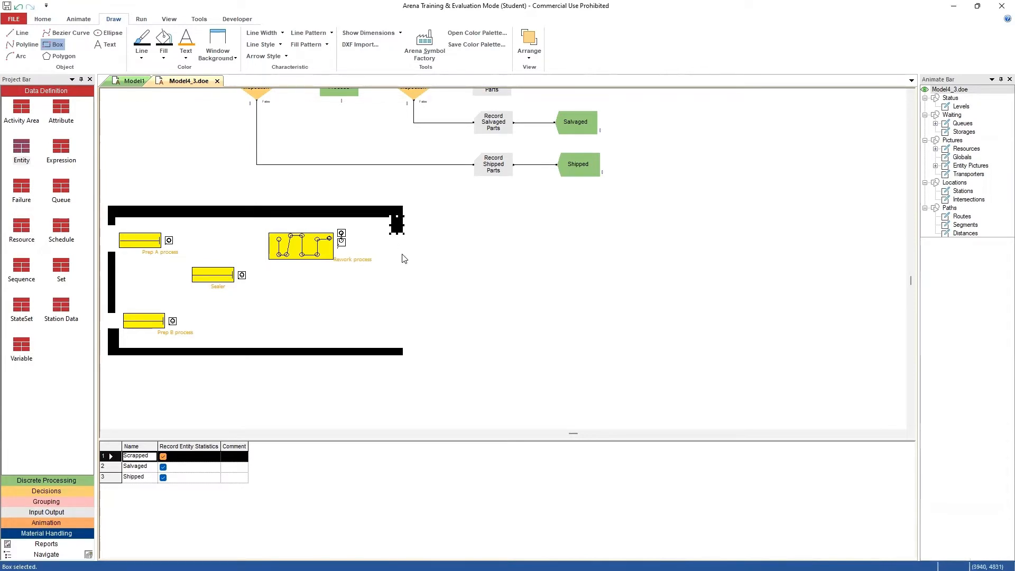
Draw three more black boxes down the right wall, leaving gaps between them and ending at the bottom wall
{"action": "left_click", "coordinate": [53, 46]}
{"action": "left_click", "coordinate": [391, 244]}
{"action": "left_click", "coordinate": [403, 278]}
{"action": "left_click", "coordinate": [53, 44]}
{"action": "left_click", "coordinate": [391, 290]}
{"action": "left_click", "coordinate": [404, 318]}
{"action": "left_click", "coordinate": [52, 45]}
{"action": "left_click", "coordinate": [391, 329]}
{"action": "left_click", "coordinate": [404, 347]}
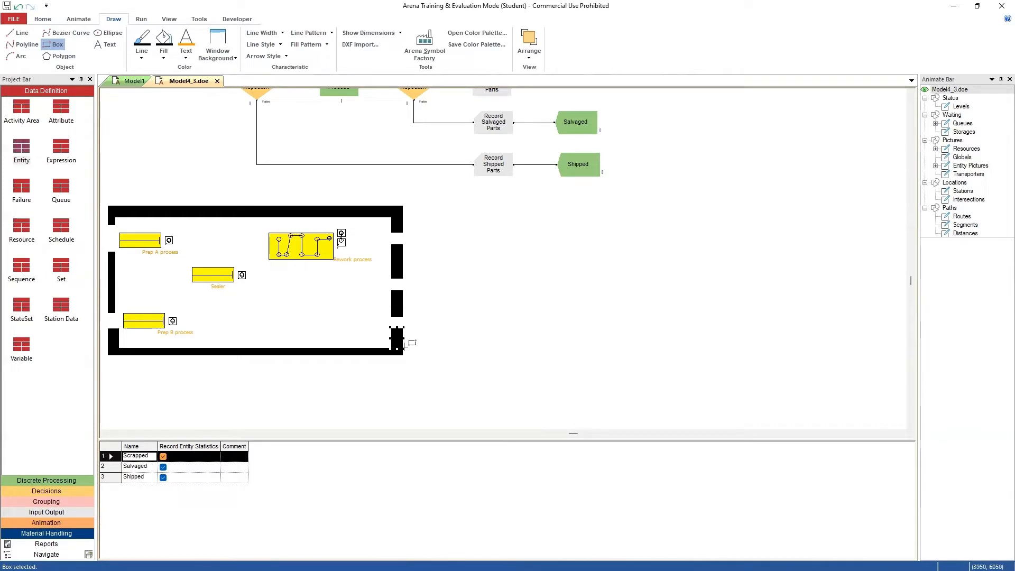
{"action": "left_click", "coordinate": [430, 325]}
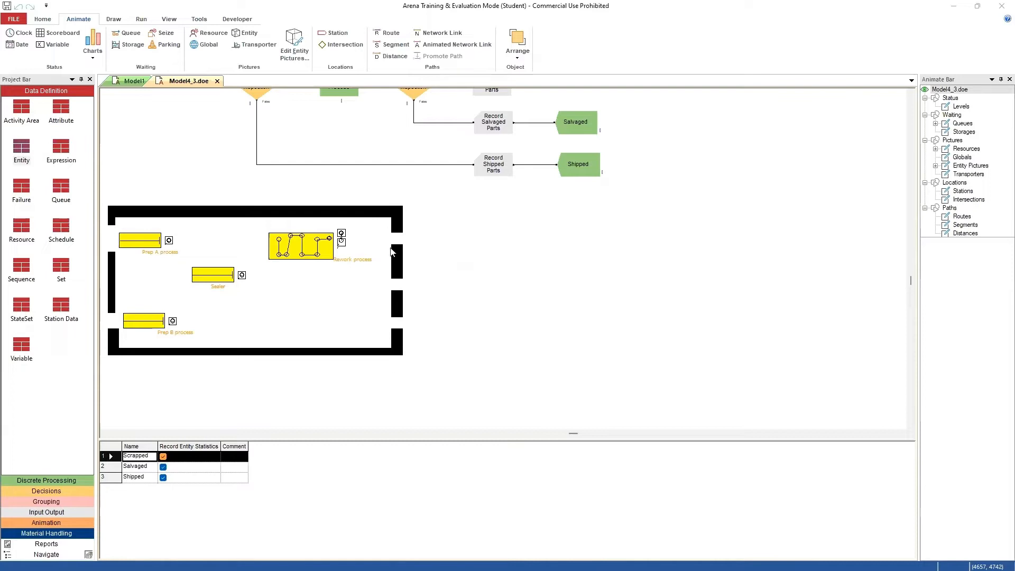
Add a variable display for Part A Arrive.NumberOut beside the Prep A resource picture
{"action": "left_click", "coordinate": [52, 47]}
{"action": "left_click", "coordinate": [528, 207]}
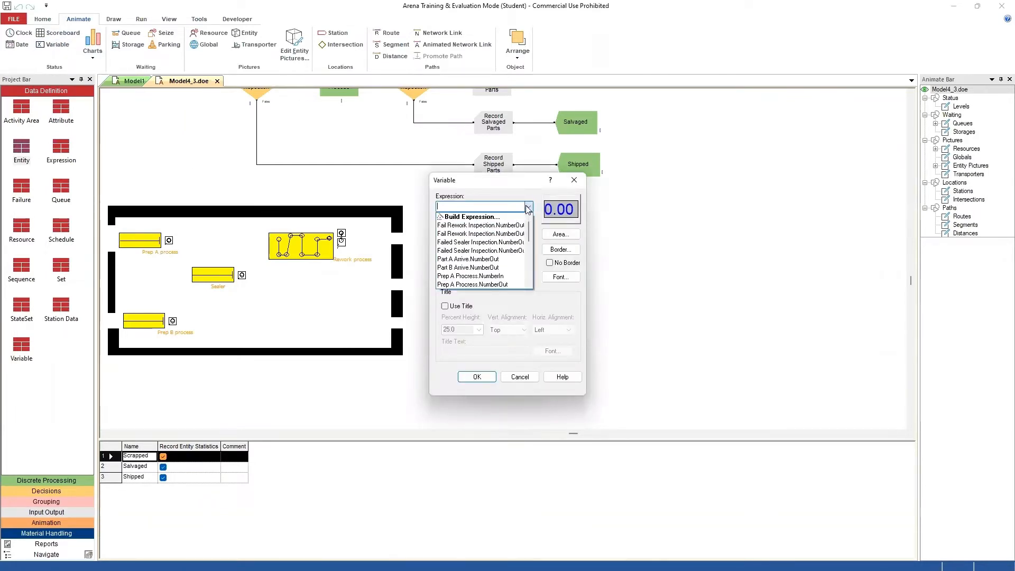
{"action": "left_click", "coordinate": [467, 260]}
{"action": "left_click", "coordinate": [477, 377]}
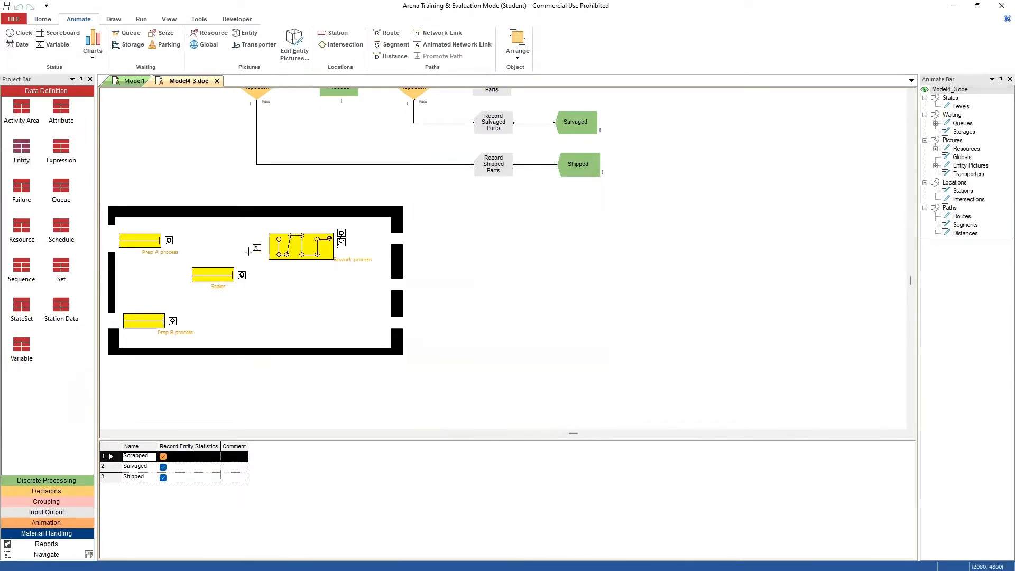
{"action": "left_click_drag", "start_coordinate": [176, 235], "coordinate": [206, 245]}
{"action": "left_click", "coordinate": [221, 243]}
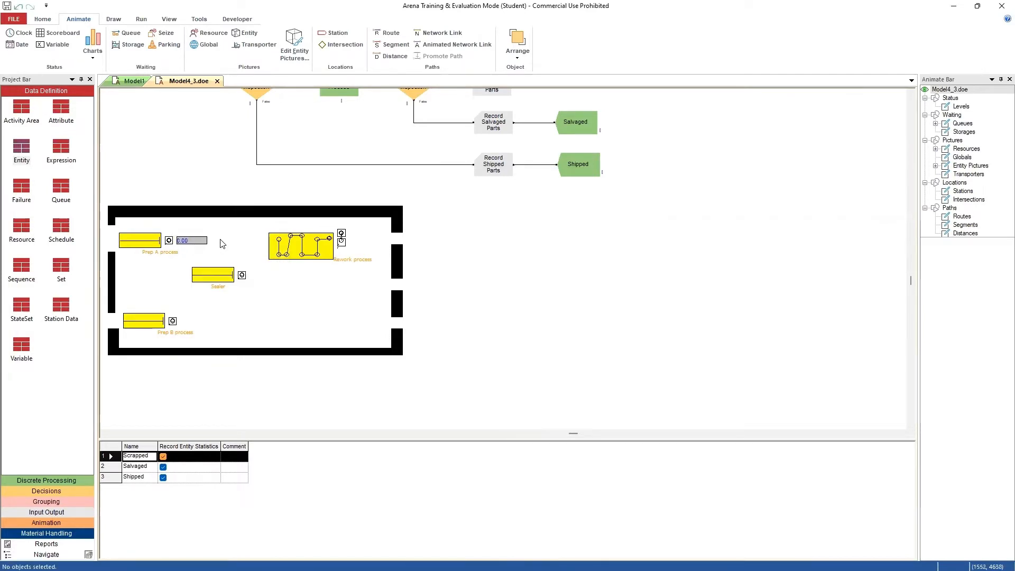
Copy the Prep A variable display and place copies beside the Sealer and Prep B resource pictures
{"action": "left_click", "coordinate": [202, 244]}
{"action": "key", "text": "ctrl+c"}
{"action": "key", "text": "ctrl+v"}
{"action": "left_click", "coordinate": [252, 272]}
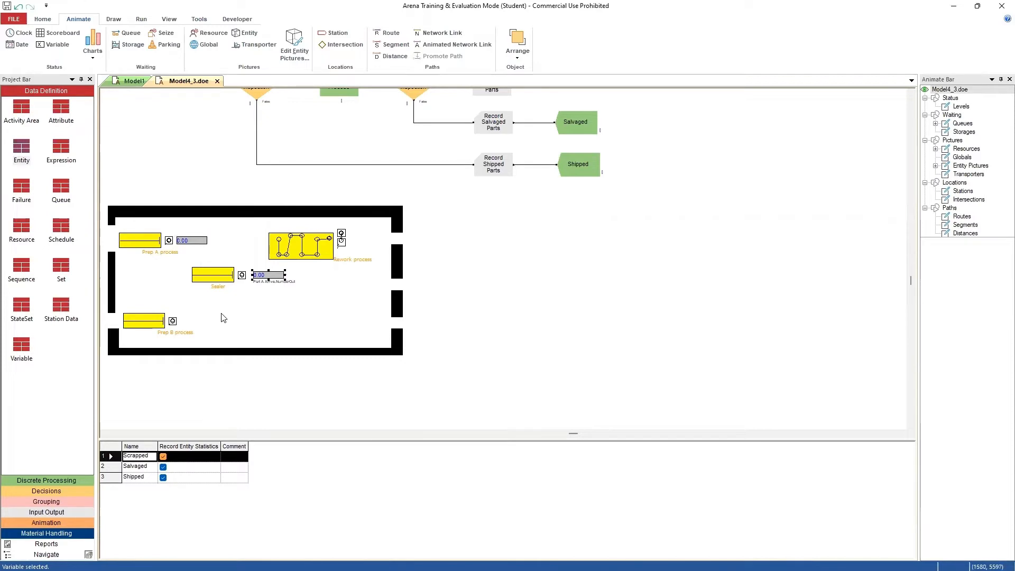
{"action": "key", "text": "ctrl+v"}
{"action": "left_click", "coordinate": [186, 318]}
Set the expression of the variable display beside the Sealer to Sealer Process.NumberOut
{"action": "double_click", "coordinate": [277, 273]}
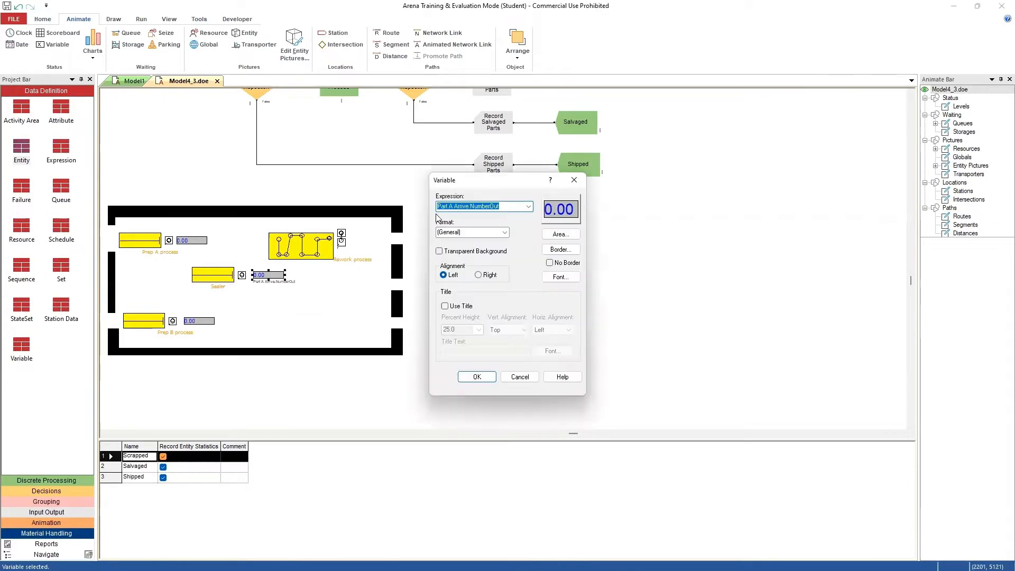
{"action": "left_click", "coordinate": [528, 208]}
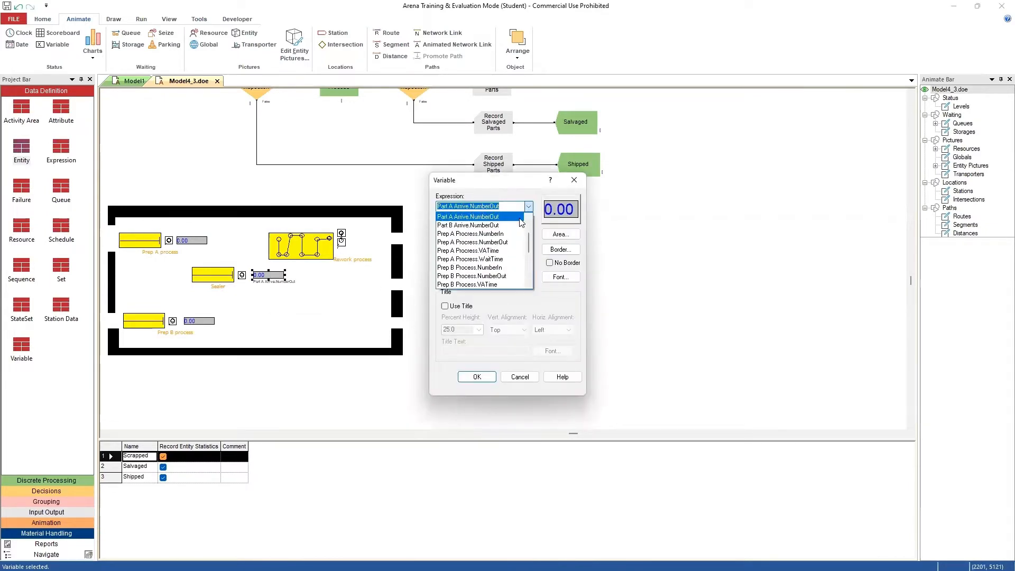
{"action": "scroll", "coordinate": [509, 238], "scroll_direction": "down", "scroll_amount": 4}
{"action": "scroll", "coordinate": [509, 238], "scroll_direction": "down", "scroll_amount": 3}
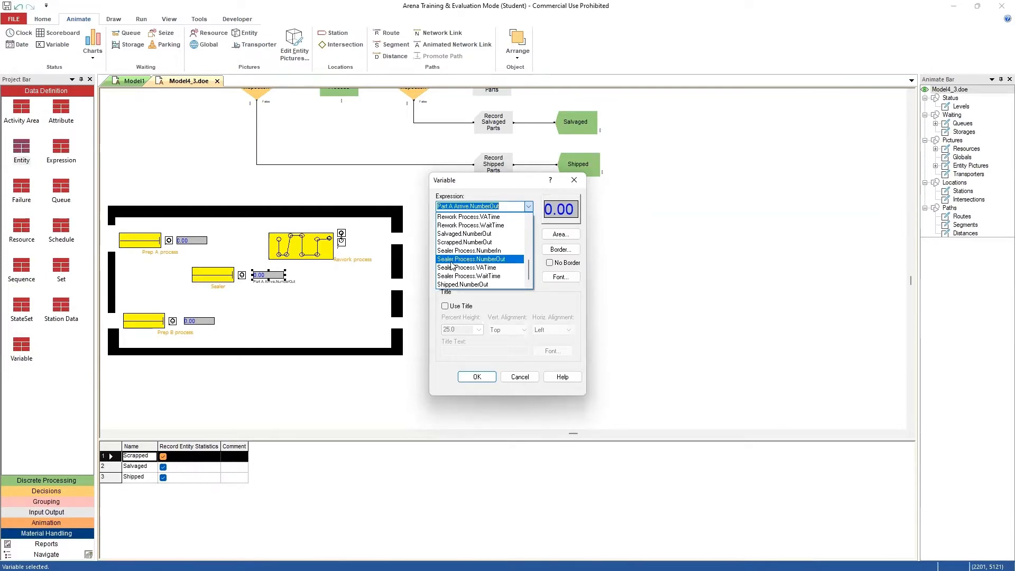
{"action": "left_click", "coordinate": [480, 260]}
{"action": "left_click", "coordinate": [493, 377]}
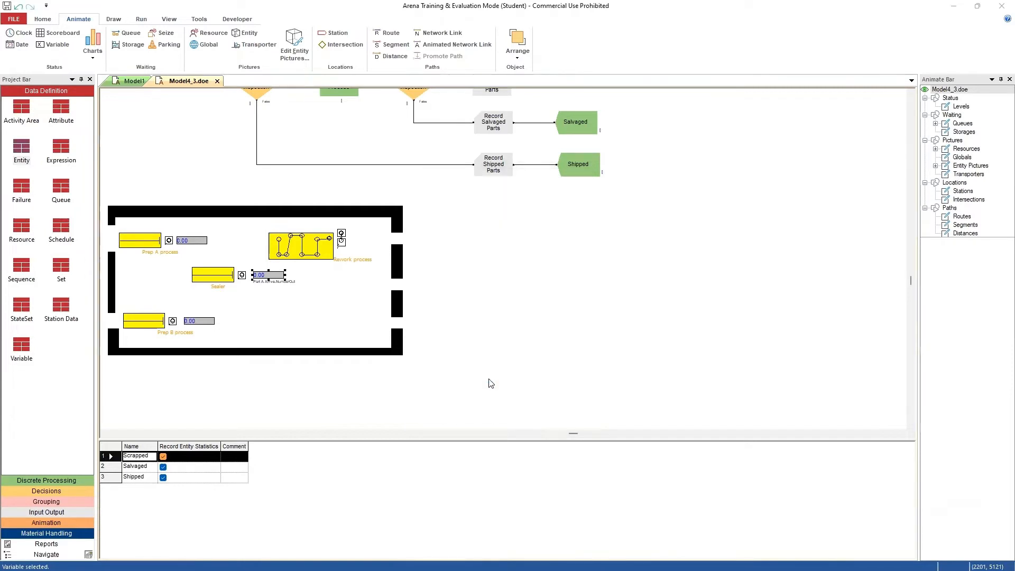
Set the expression of the variable display beside Prep B to Part B Arrive.NumberOut
{"action": "double_click", "coordinate": [195, 324]}
{"action": "left_click", "coordinate": [528, 206]}
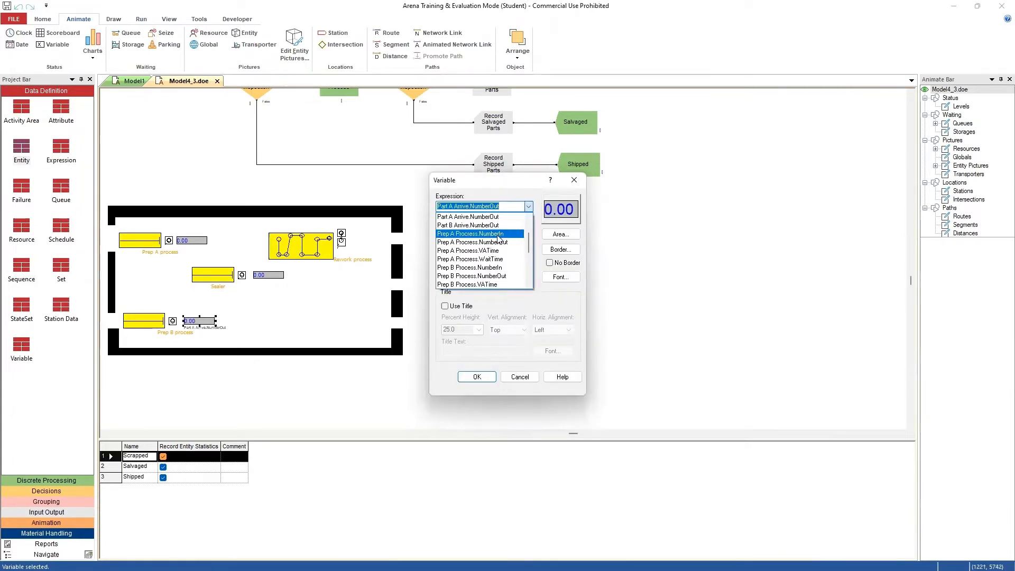
{"action": "left_click", "coordinate": [480, 227]}
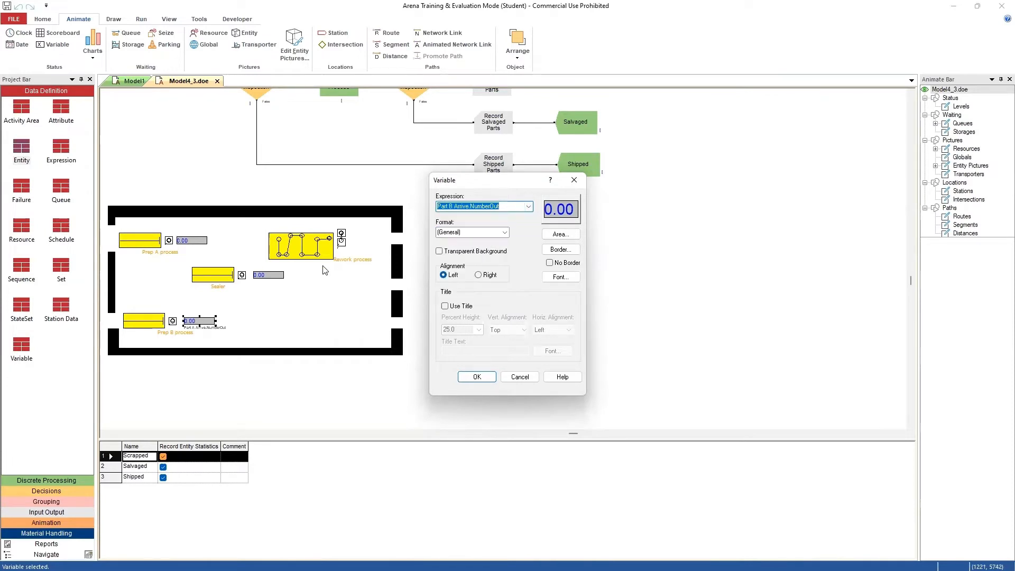
{"action": "left_click", "coordinate": [477, 377]}
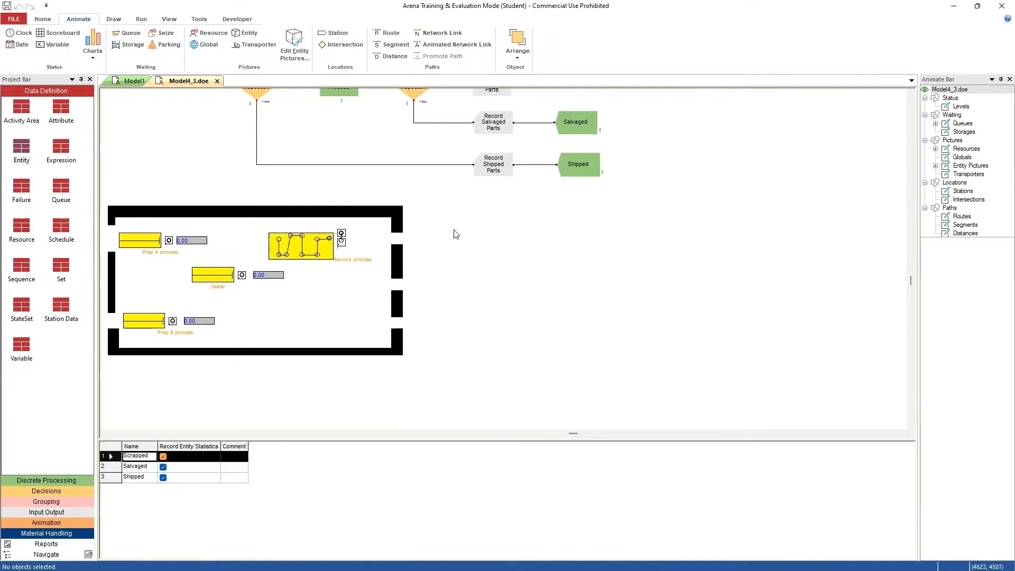
Copy the Sealer variable display and place three copies outside the right wall, near its three openings
{"action": "left_click", "coordinate": [284, 281]}
{"action": "key", "text": "ctrl+c"}
{"action": "key", "text": "ctrl+v"}
{"action": "left_click", "coordinate": [418, 233]}
{"action": "key", "text": "ctrl+v"}
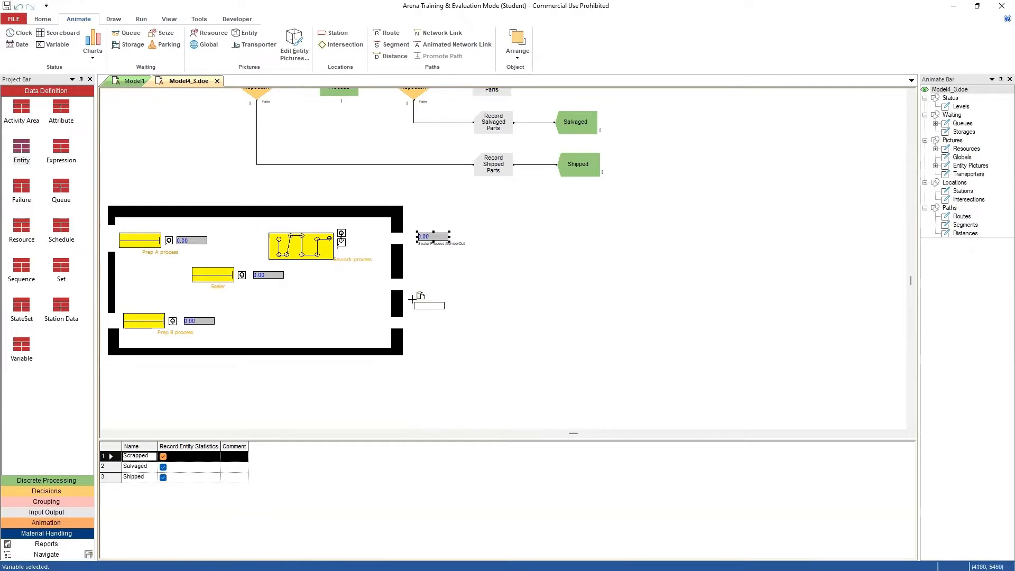
{"action": "left_click", "coordinate": [418, 284]}
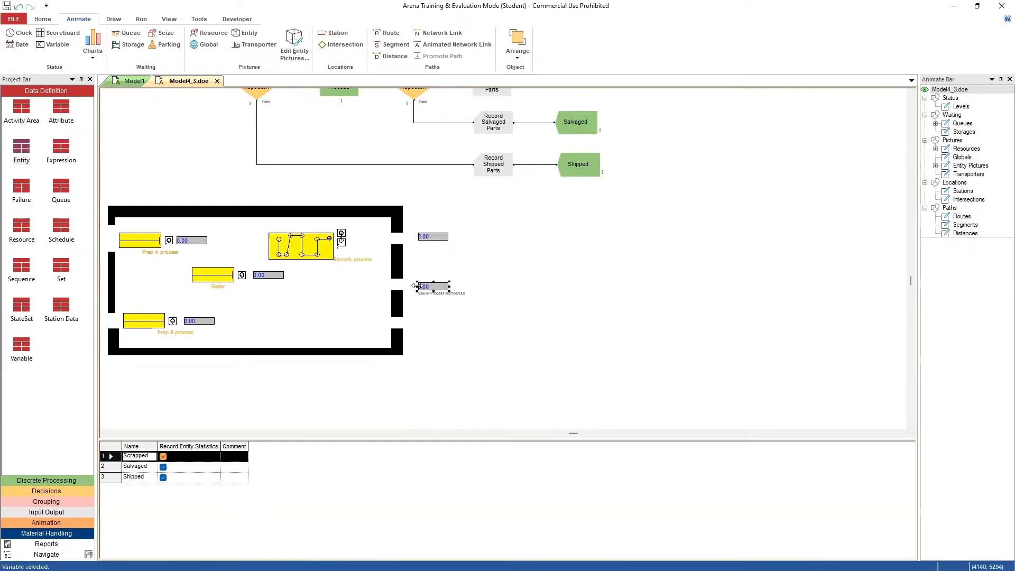
{"action": "key", "text": "ctrl+v"}
{"action": "left_click", "coordinate": [420, 320]}
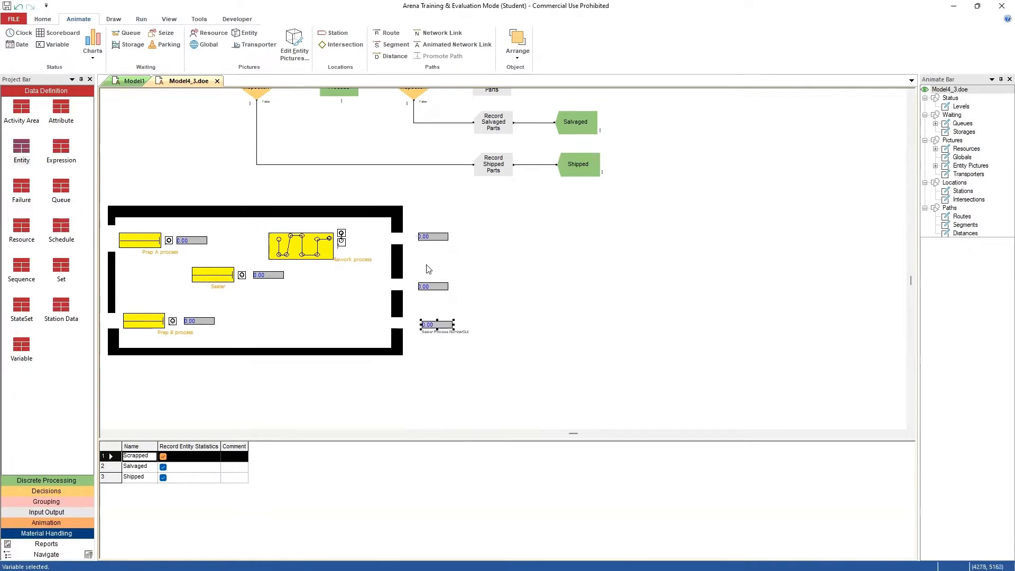
Set the expression of the variable display outside the right wall's upper opening to Scrapped.NumberOut
{"action": "double_click", "coordinate": [426, 237]}
{"action": "left_click", "coordinate": [528, 206]}
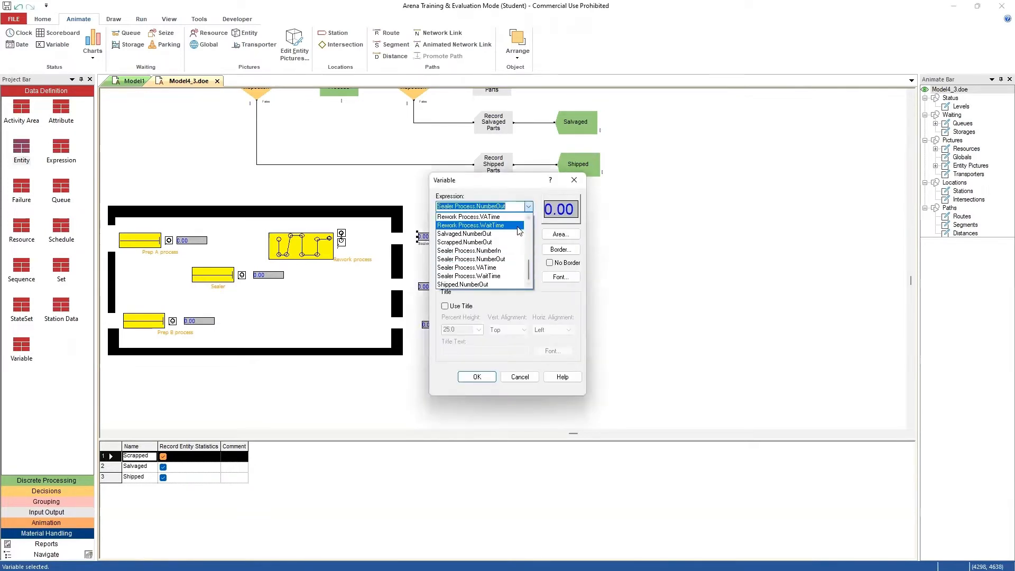
{"action": "left_click", "coordinate": [466, 242]}
{"action": "left_click", "coordinate": [477, 377]}
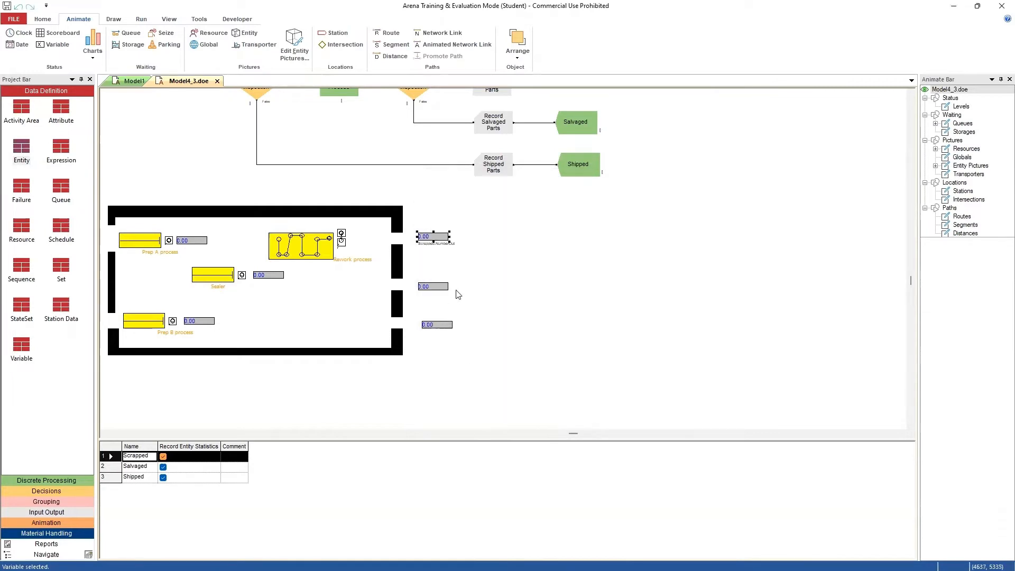
Set the expression of the variable display outside the right wall's middle opening to Salvaged.NumberOut
{"action": "double_click", "coordinate": [423, 287]}
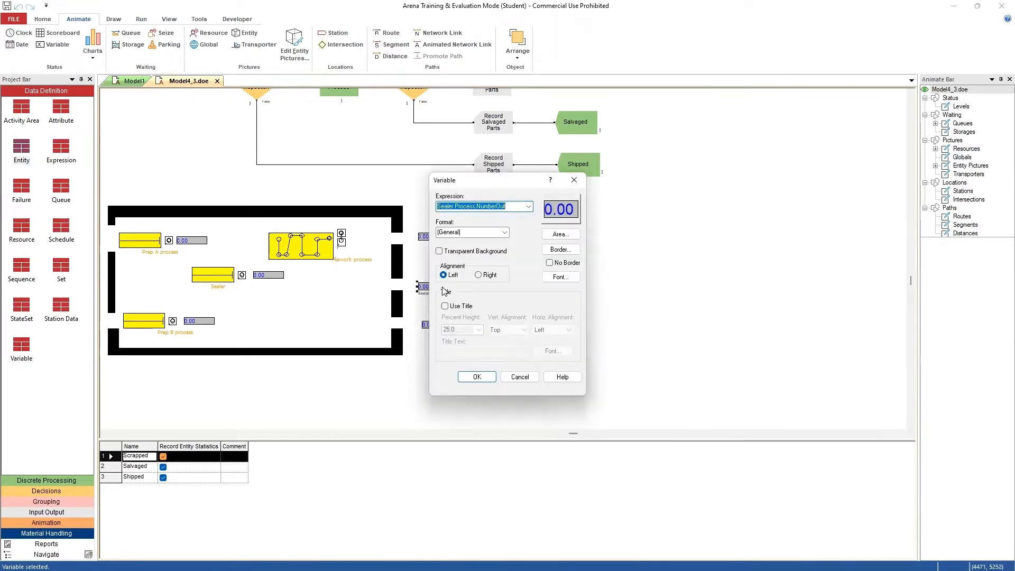
{"action": "left_click", "coordinate": [529, 207]}
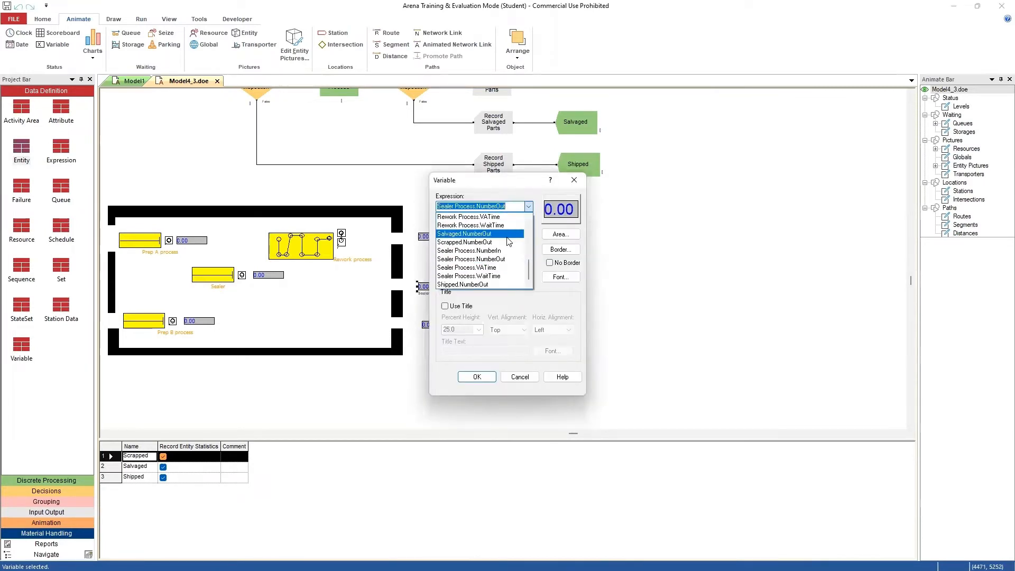
{"action": "left_click", "coordinate": [480, 235]}
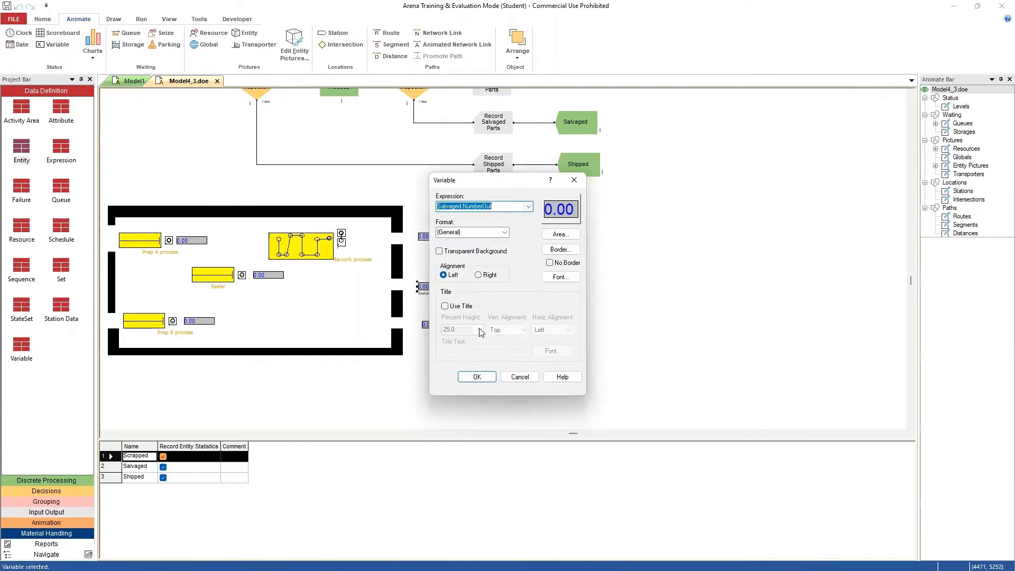
{"action": "left_click", "coordinate": [477, 376]}
Set the expression of the variable display outside the right wall's lower opening to Shipped.NumberOut
{"action": "double_click", "coordinate": [443, 326]}
{"action": "left_click", "coordinate": [529, 206]}
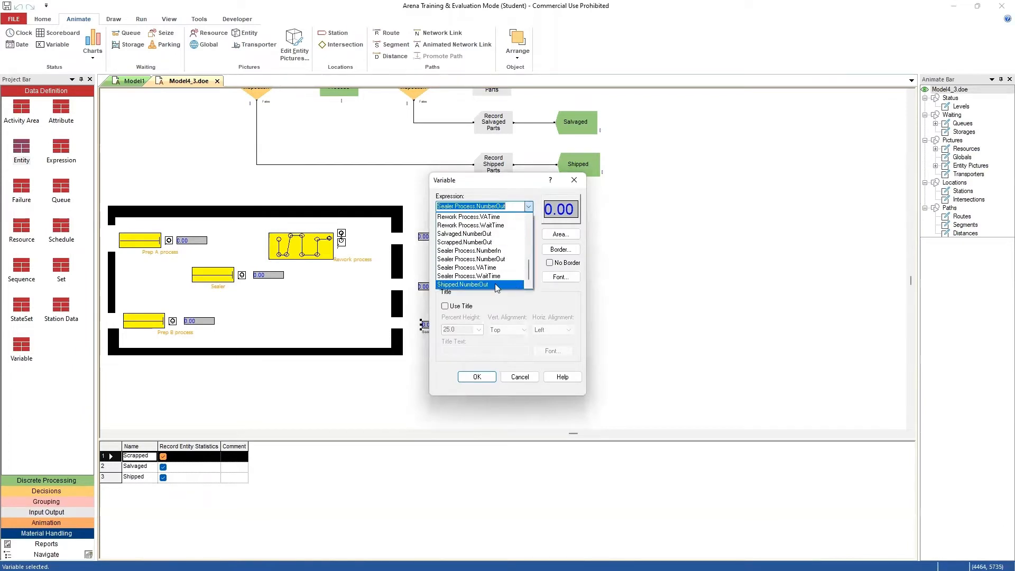
{"action": "left_click", "coordinate": [497, 285]}
{"action": "left_click", "coordinate": [477, 377]}
{"action": "left_click", "coordinate": [482, 385]}
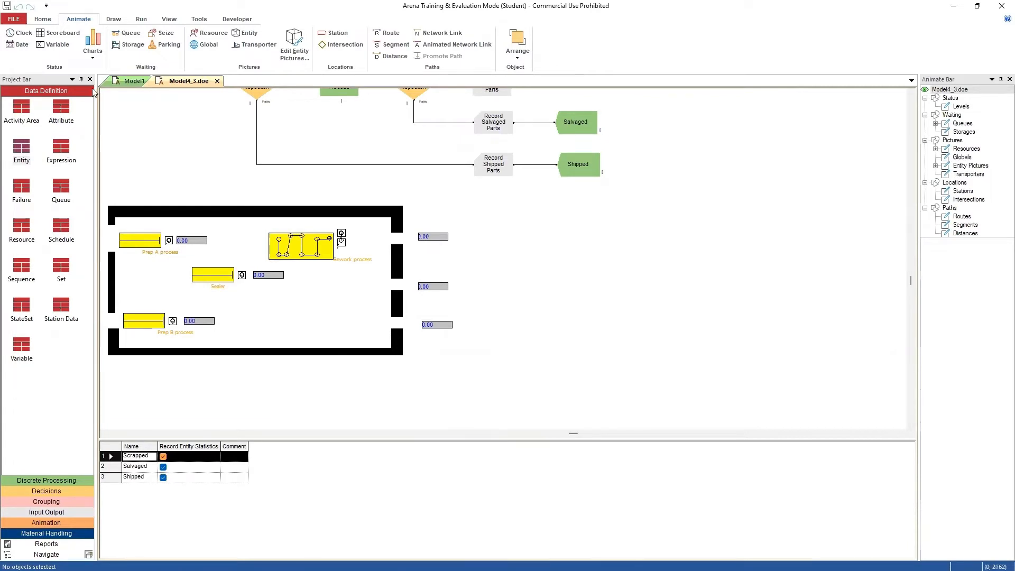
Start a new plot and add a data series named Number in Rework Queue
{"action": "left_click", "coordinate": [94, 56]}
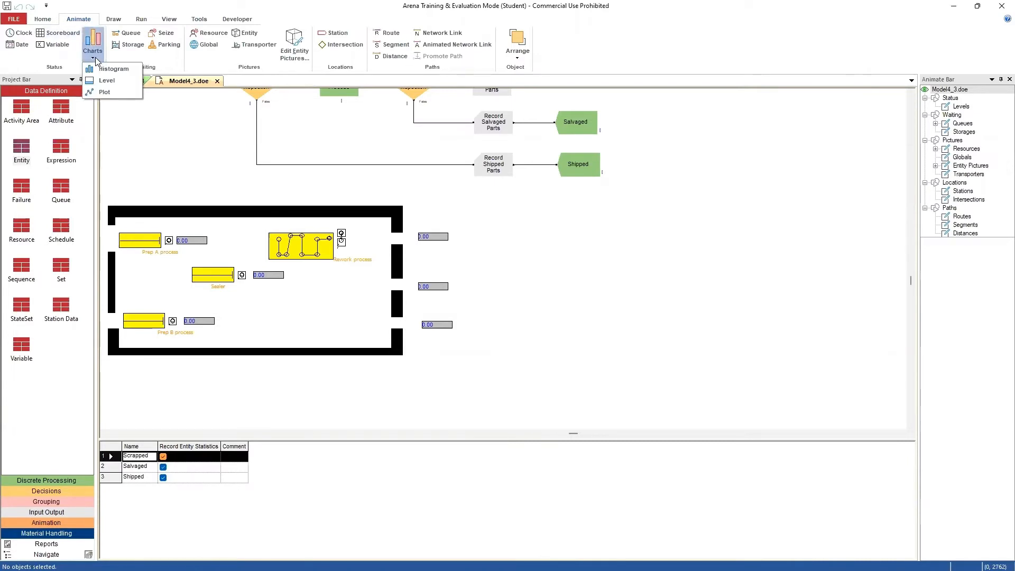
{"action": "left_click", "coordinate": [104, 93]}
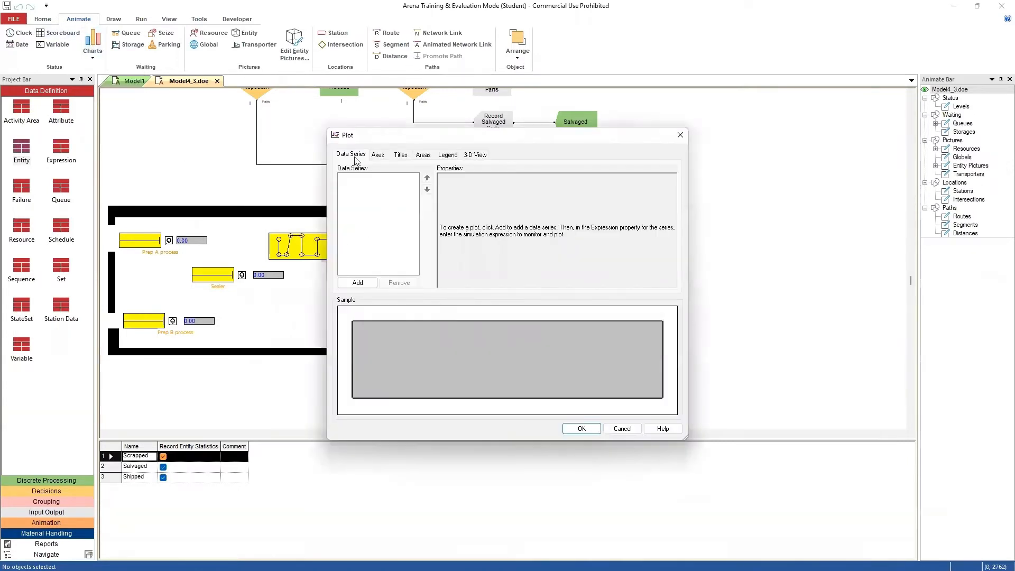
{"action": "left_click", "coordinate": [367, 284]}
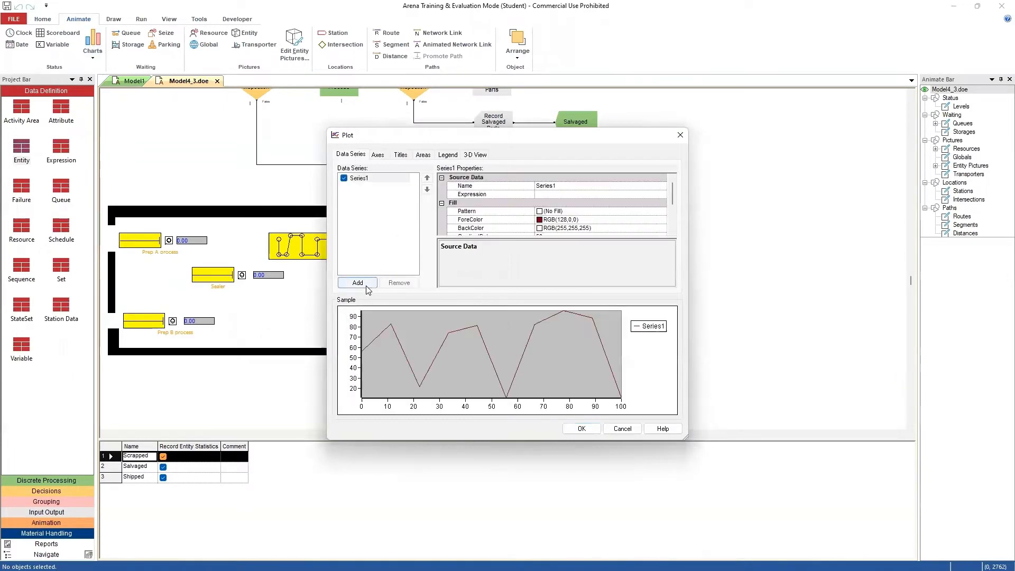
{"action": "left_click", "coordinate": [541, 189]}
{"action": "double_click", "coordinate": [536, 190]}
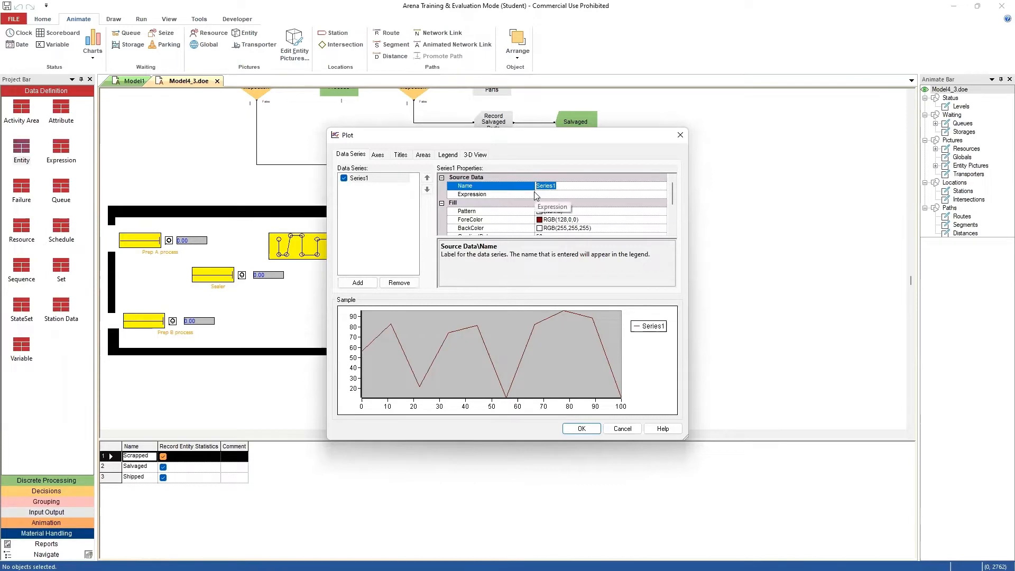
{"action": "type", "text": "Number in Rework Queue"}
Build the series expression as the current number in queue for Rework Process.Queue, giving NQ(Rework Process.Queue)
{"action": "left_click", "coordinate": [535, 193]}
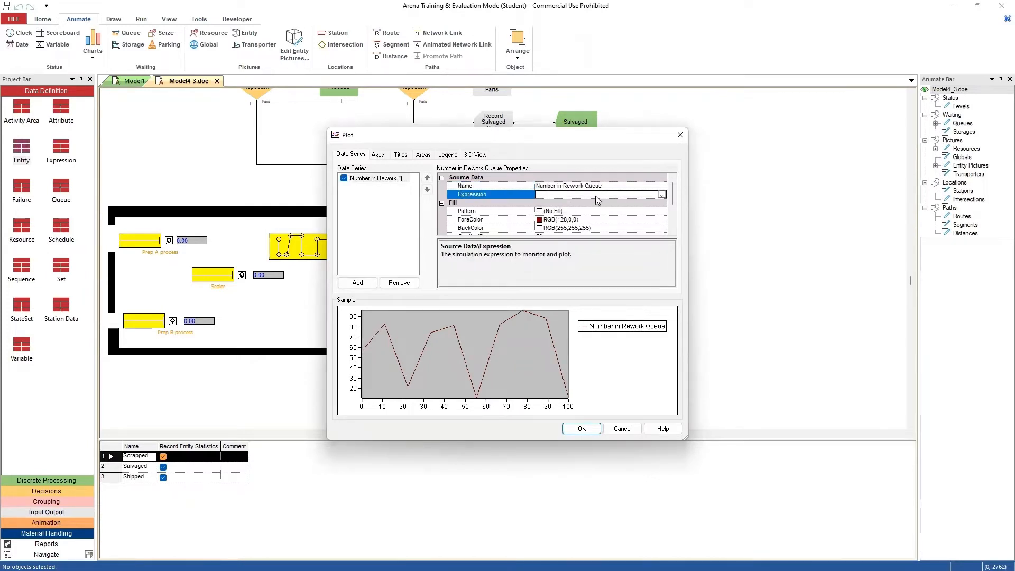
{"action": "left_click", "coordinate": [662, 195]}
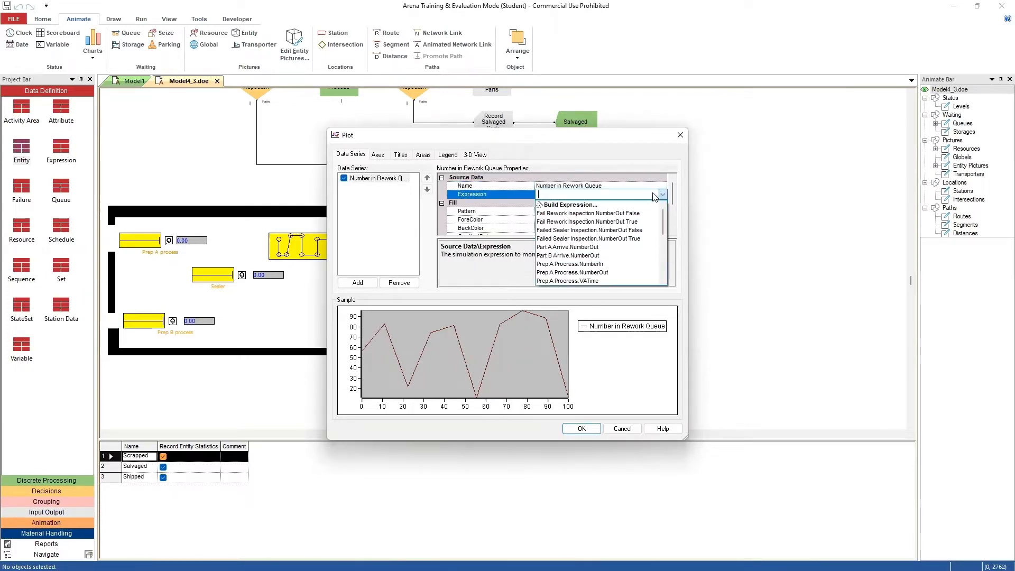
{"action": "left_click", "coordinate": [561, 206]}
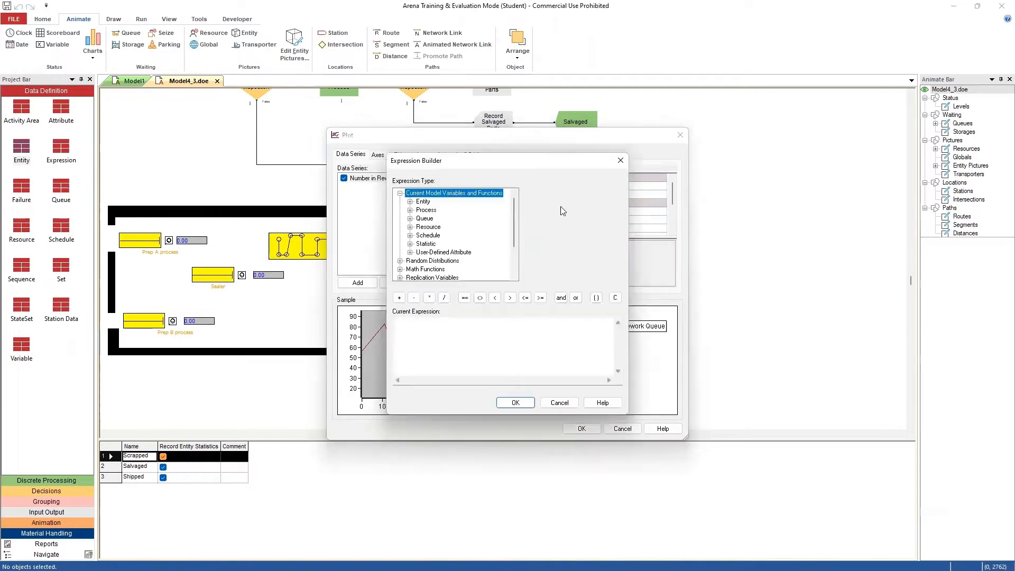
{"action": "double_click", "coordinate": [424, 218]}
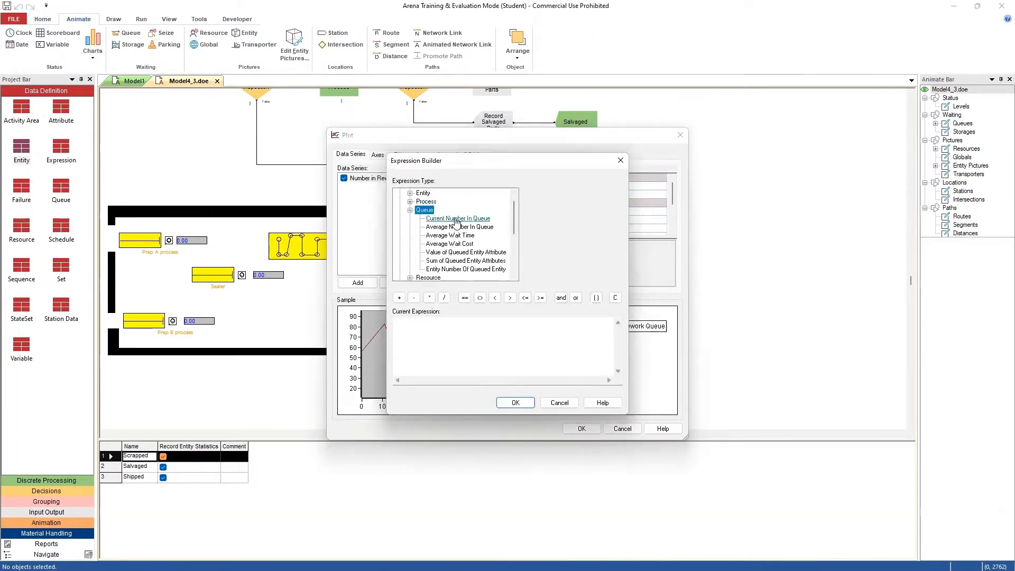
{"action": "left_click", "coordinate": [458, 219]}
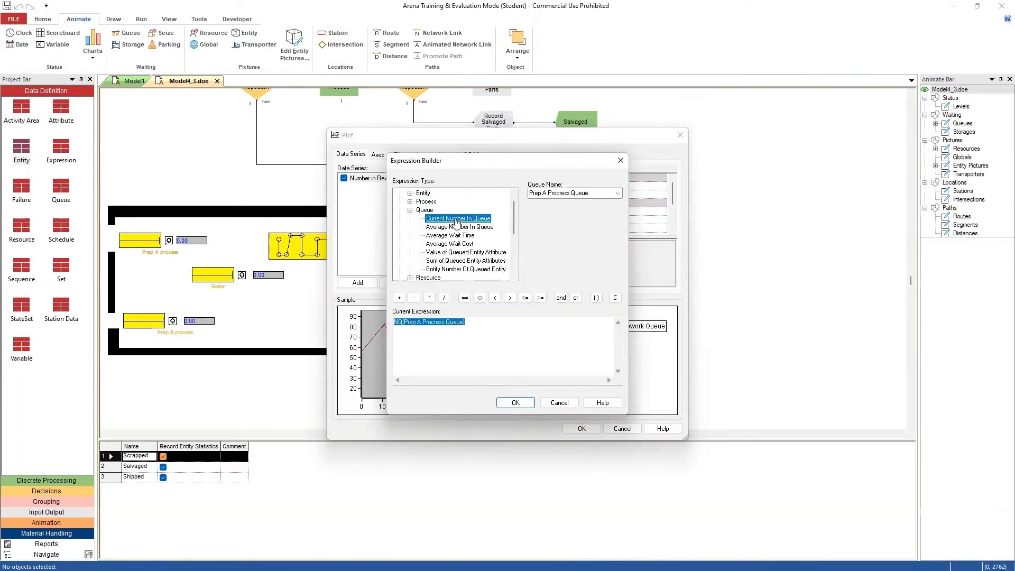
{"action": "left_click", "coordinate": [616, 194]}
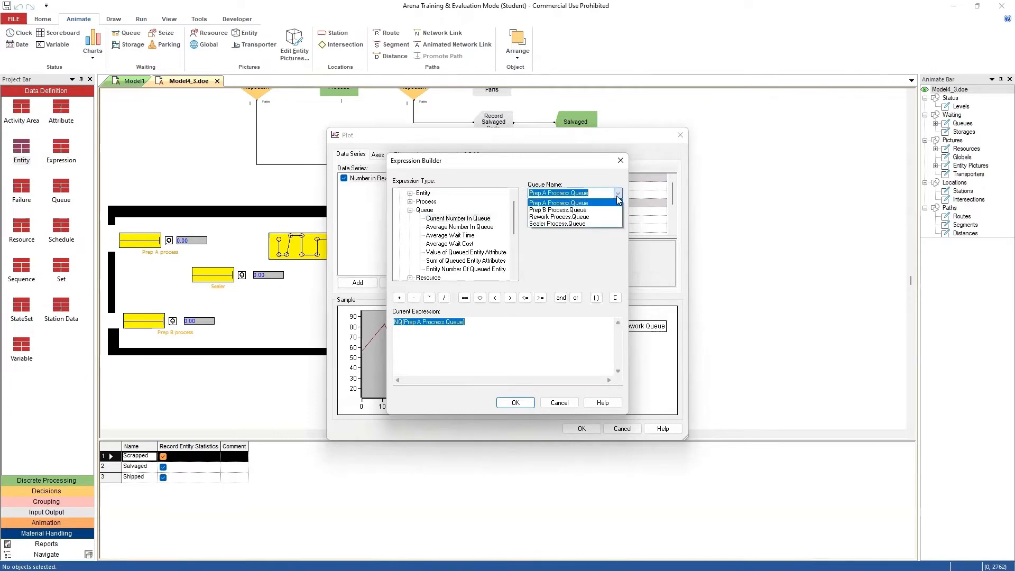
{"action": "left_click", "coordinate": [585, 217]}
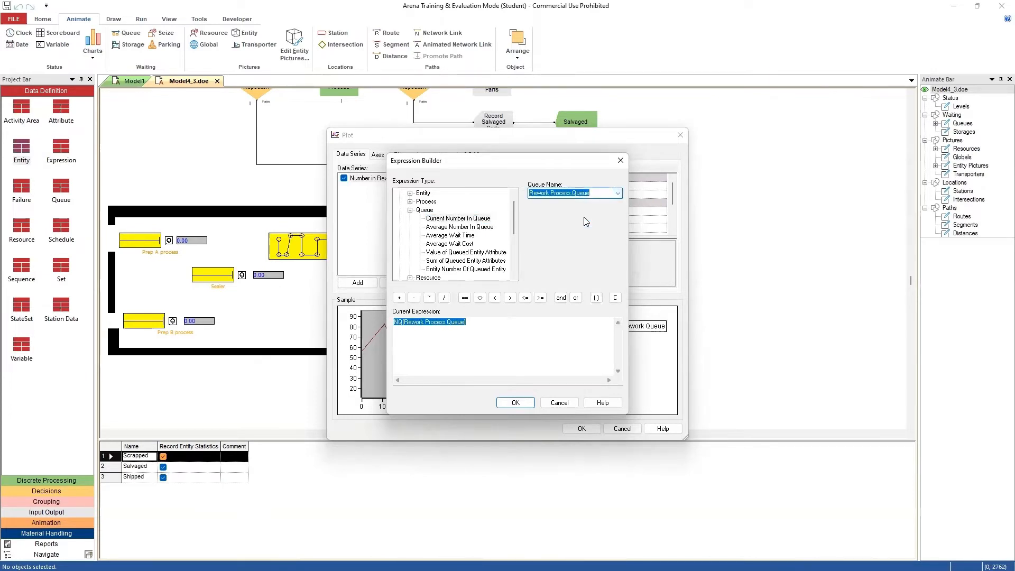
{"action": "left_click", "coordinate": [516, 402]}
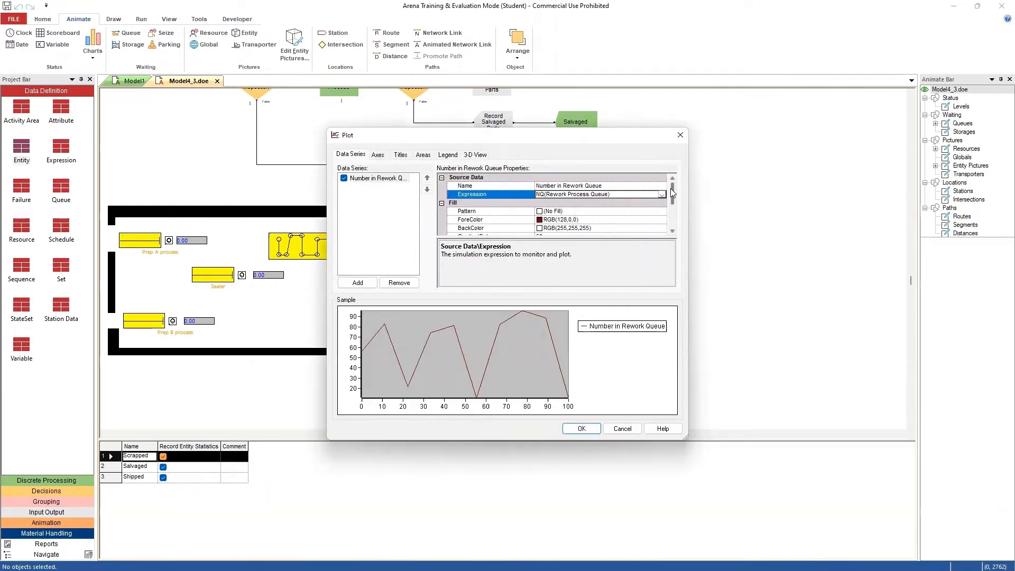
Set the line DrawMode of the Number in Rework Queue series to Stairs
{"action": "left_click_drag", "start_coordinate": [673, 192], "coordinate": [673, 212]}
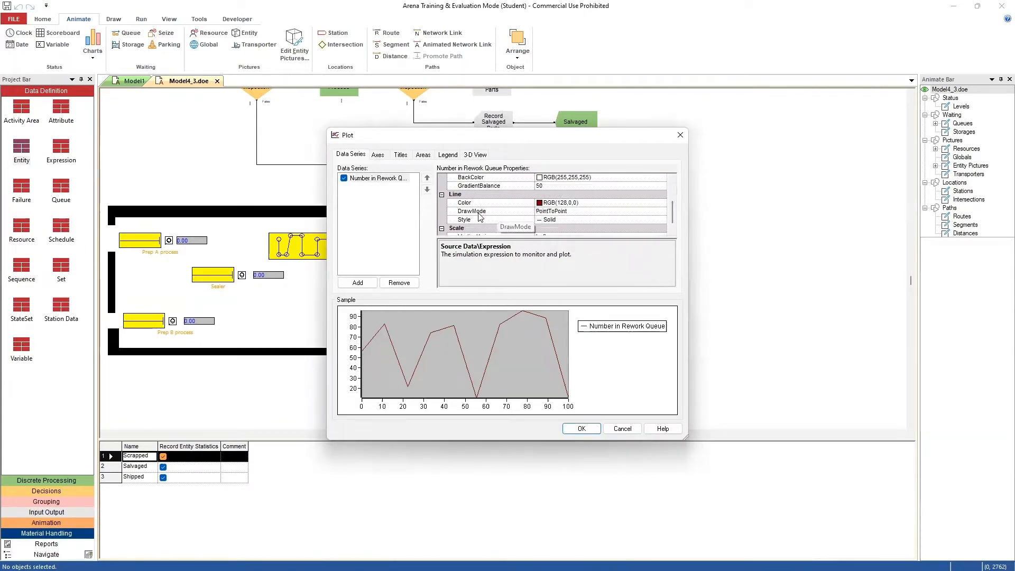
{"action": "left_click", "coordinate": [650, 211]}
{"action": "left_click", "coordinate": [661, 212]}
{"action": "left_click", "coordinate": [563, 225]}
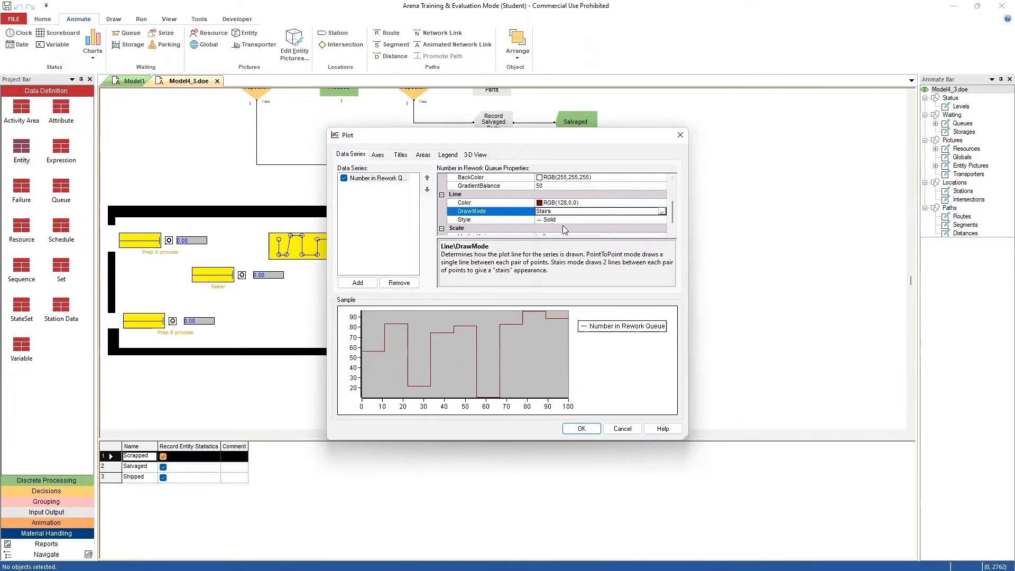
{"action": "left_click", "coordinate": [673, 230]}
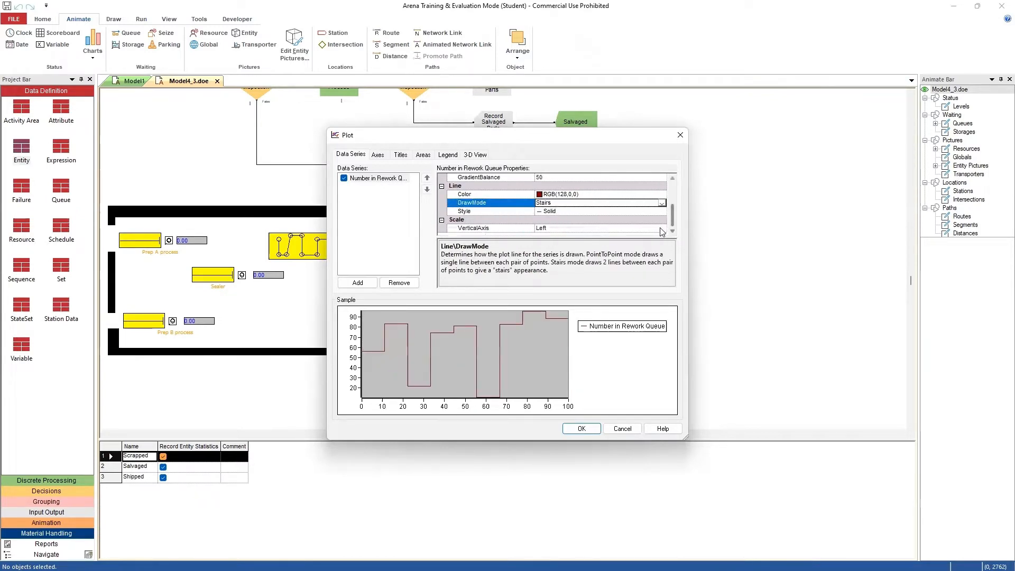
Set the plot's Time (X) axis scale to a maximum of 9600 and a major increment of 960
{"action": "left_click", "coordinate": [379, 155]}
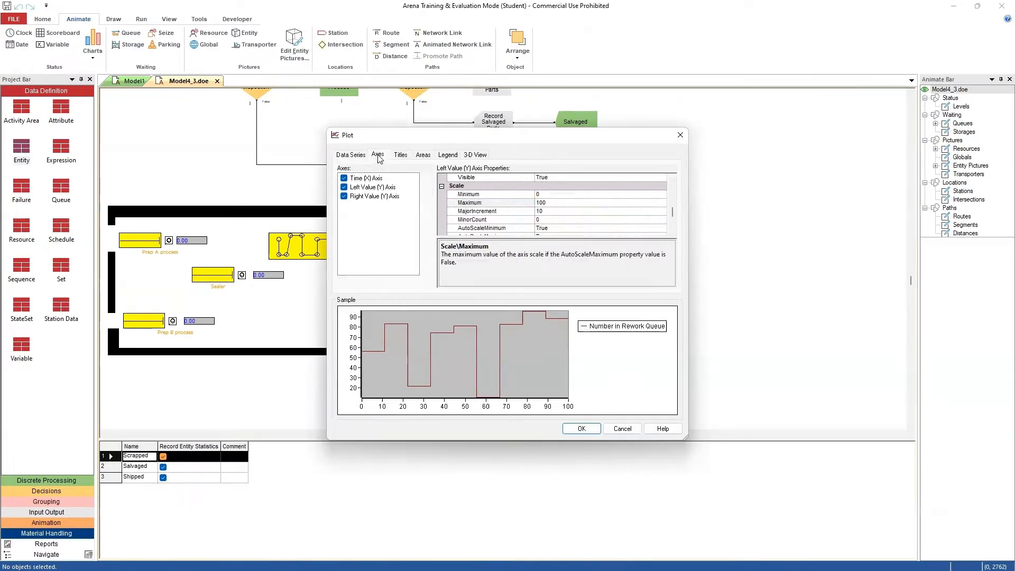
{"action": "left_click", "coordinate": [360, 179]}
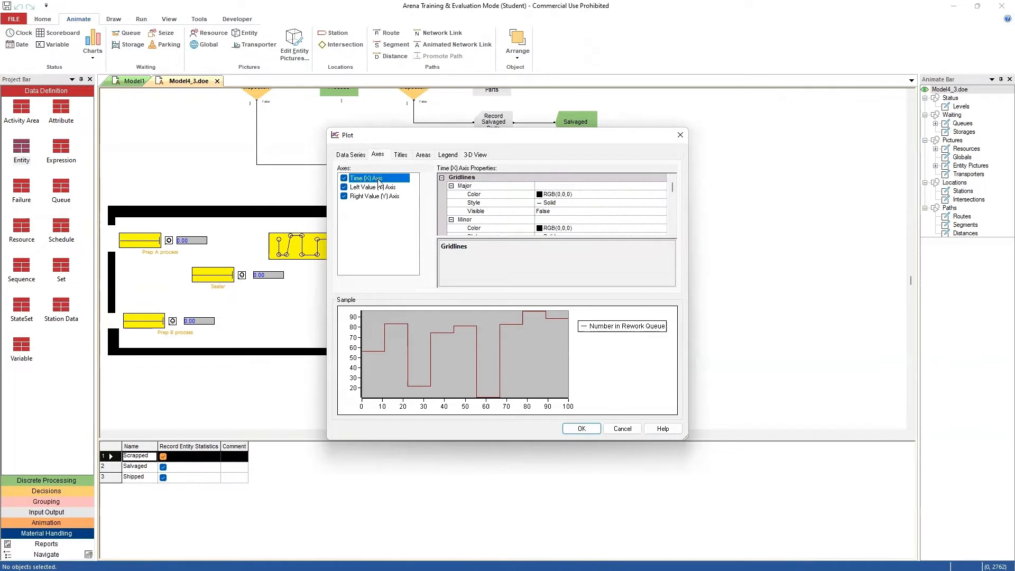
{"action": "left_click_drag", "start_coordinate": [672, 187], "coordinate": [673, 216]}
{"action": "left_click", "coordinate": [468, 194]}
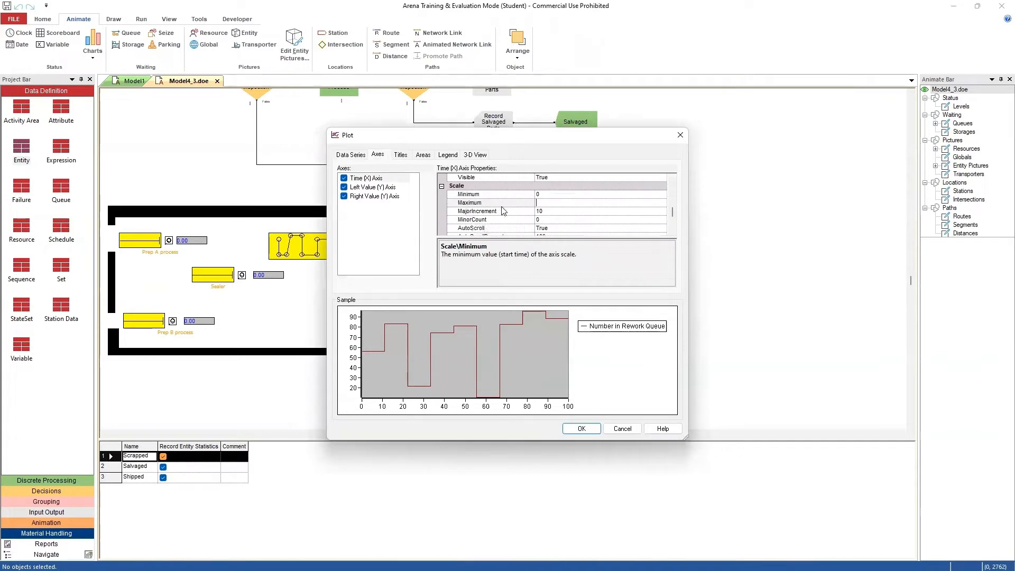
{"action": "left_click", "coordinate": [542, 204]}
{"action": "type", "text": "9600"}
{"action": "left_click", "coordinate": [547, 211]}
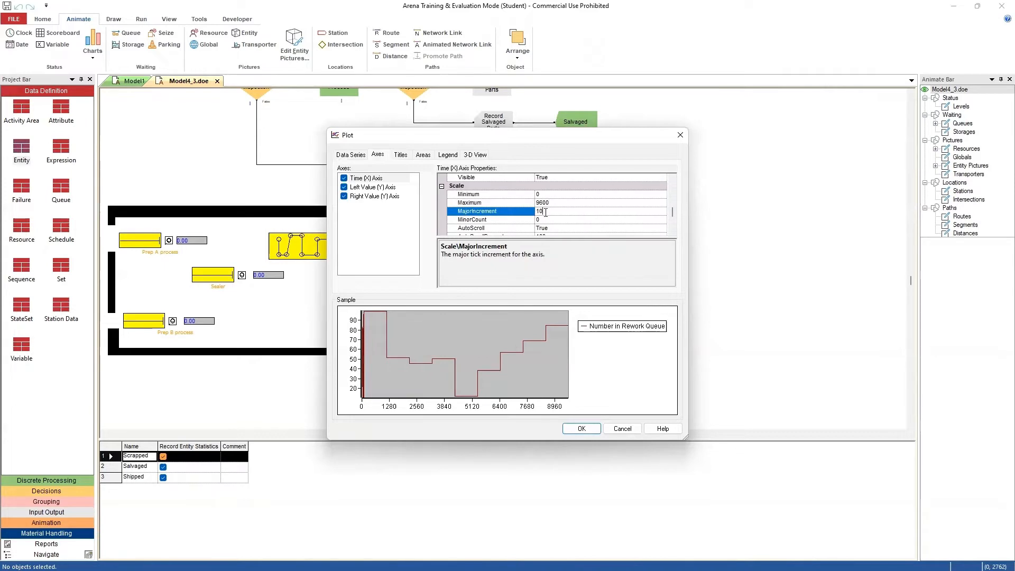
{"action": "type", "text": "9"}
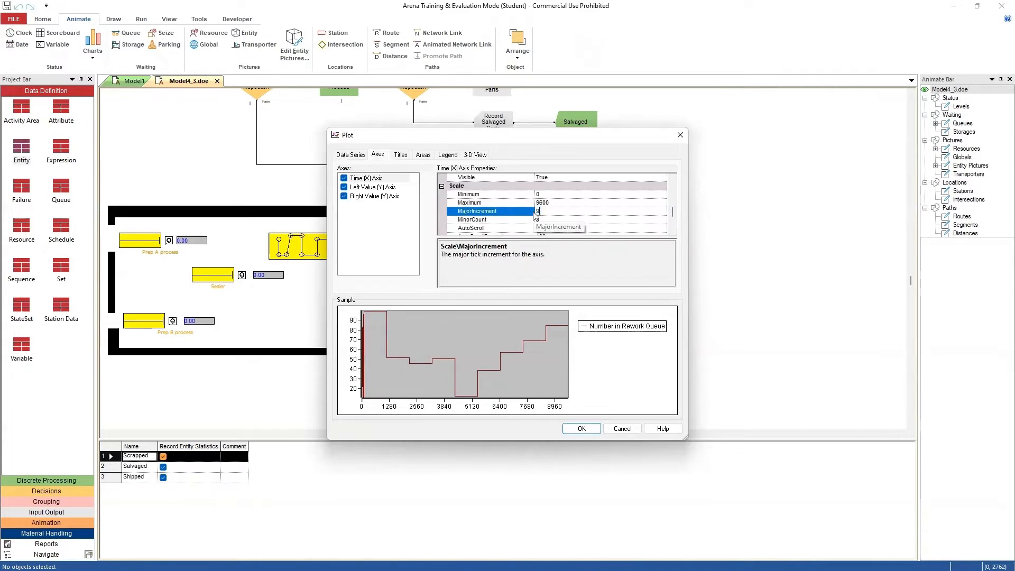
{"action": "type", "text": "60"}
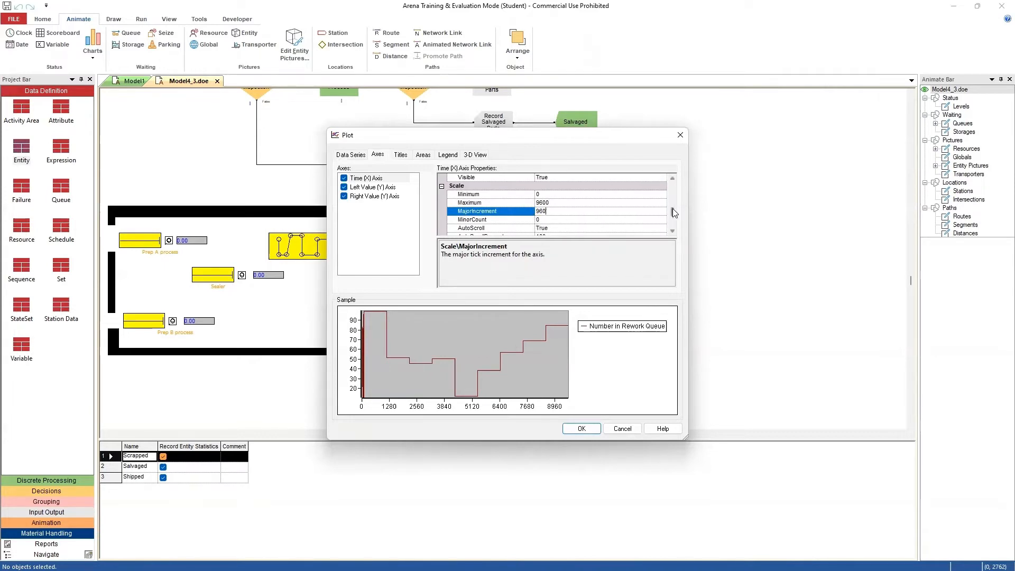
Make the title of the plot's Time (X) axis visible
{"action": "left_click_drag", "start_coordinate": [671, 210], "coordinate": [670, 220]}
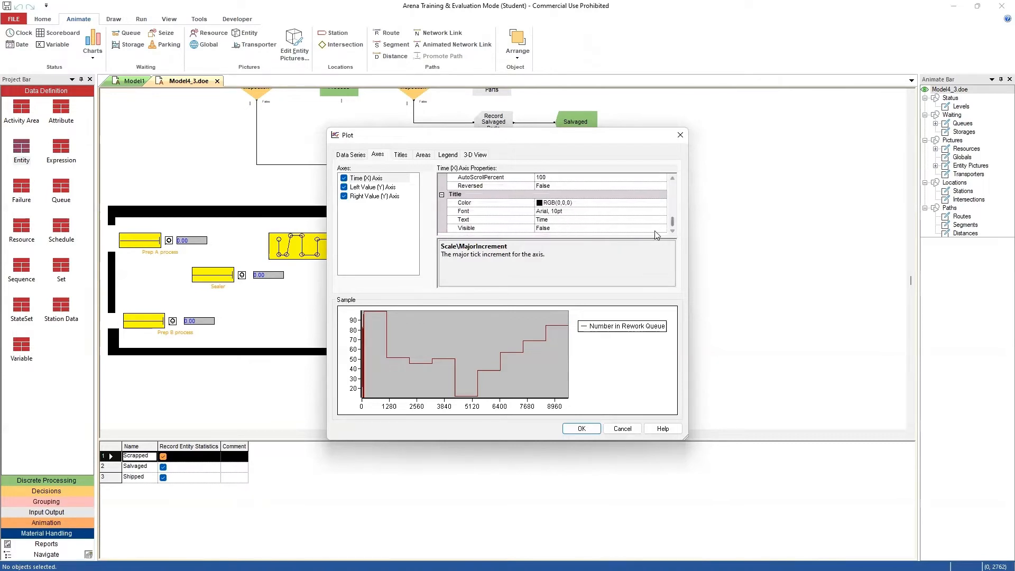
{"action": "left_click", "coordinate": [661, 229]}
{"action": "left_click", "coordinate": [662, 229]}
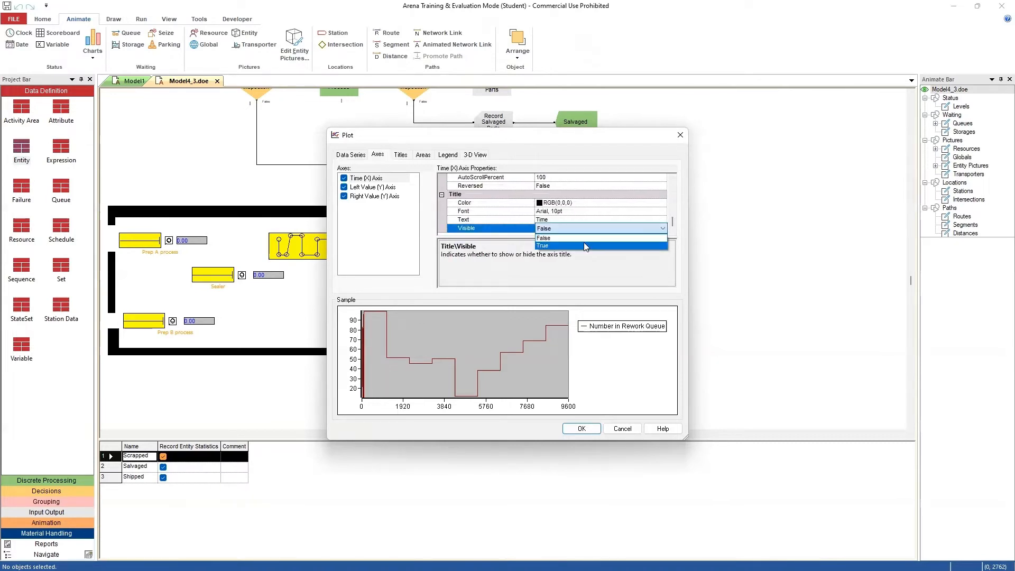
{"action": "left_click", "coordinate": [584, 245]}
Make the Left Value (Y) axis title visible and set its text to Number in Rework Queue
{"action": "left_click", "coordinate": [371, 187]}
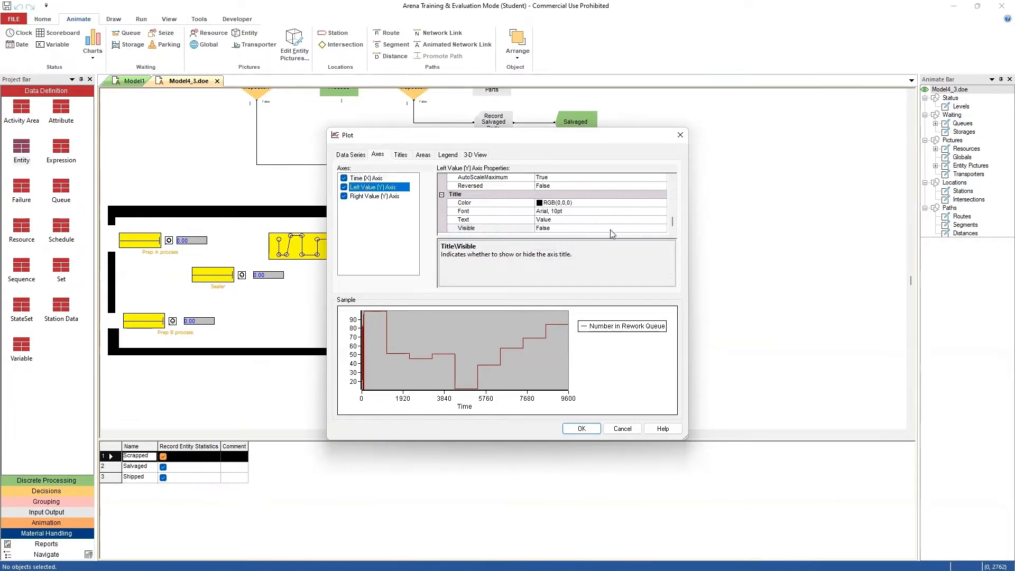
{"action": "left_click", "coordinate": [656, 221]}
{"action": "left_click", "coordinate": [661, 229]}
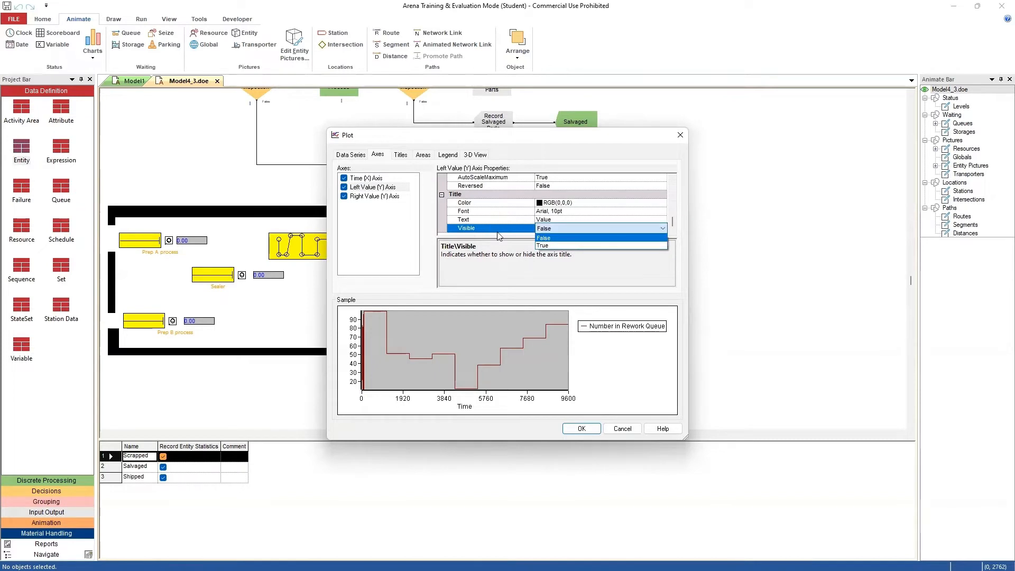
{"action": "left_click", "coordinate": [552, 246]}
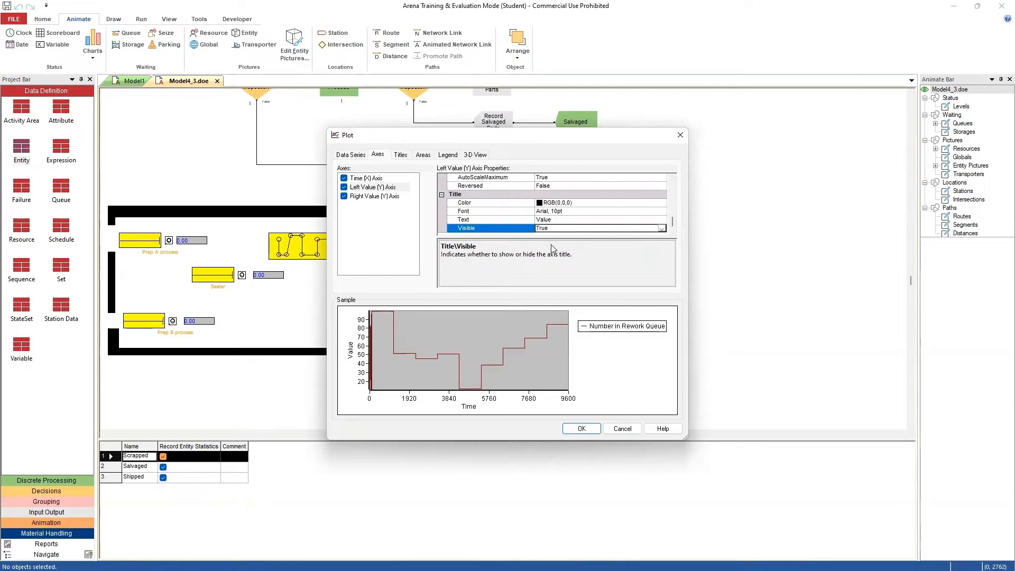
{"action": "left_click", "coordinate": [545, 220]}
{"action": "double_click", "coordinate": [561, 221]}
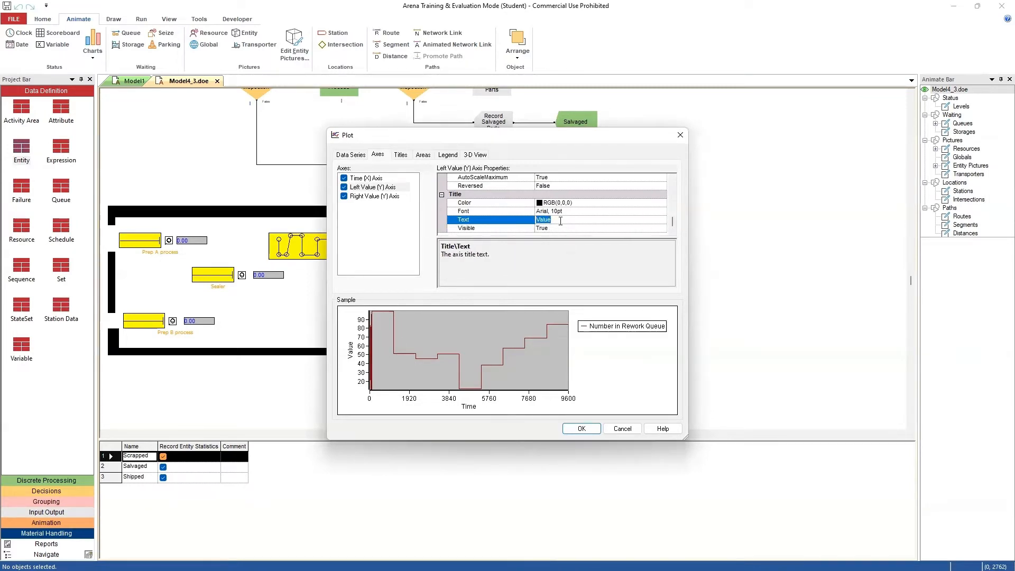
{"action": "type", "text": "Number in Rewoek"}
{"action": "key", "text": "BackSpace"}
{"action": "key", "text": "BackSpace"}
{"action": "key", "text": "BackSpace"}
{"action": "type", "text": "rk QUueue"}
{"action": "left_click", "coordinate": [400, 155]}
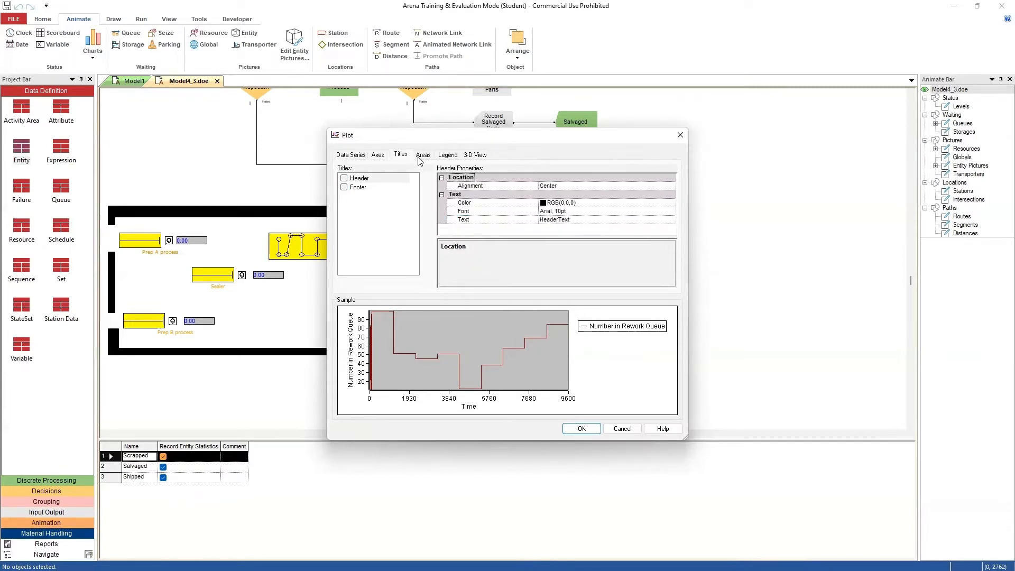
Turn off the plot's legend and place the plot beneath the walled animation area, about as wide as the walls
{"action": "left_click", "coordinate": [423, 156]}
{"action": "left_click", "coordinate": [451, 154]}
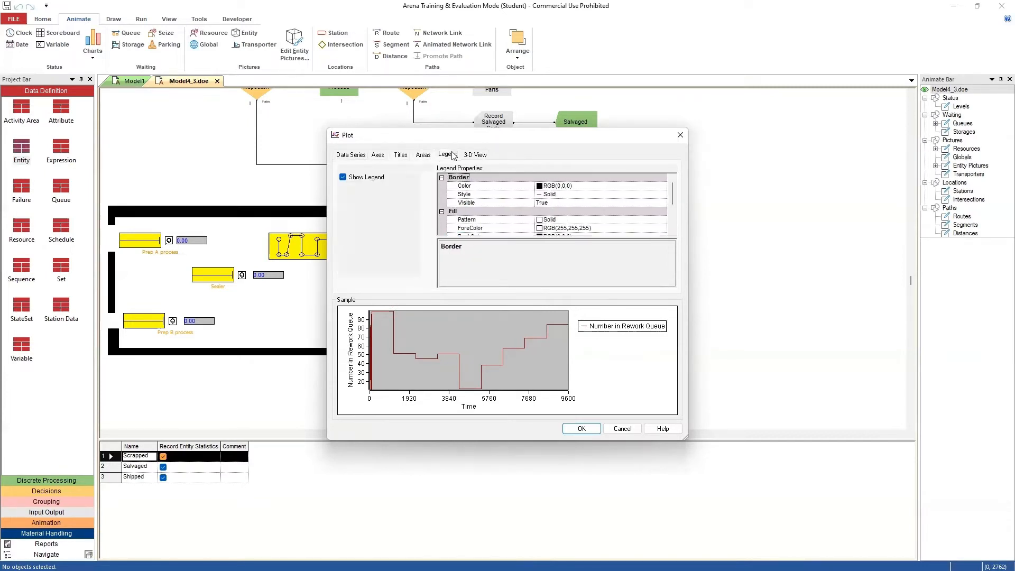
{"action": "left_click", "coordinate": [343, 177]}
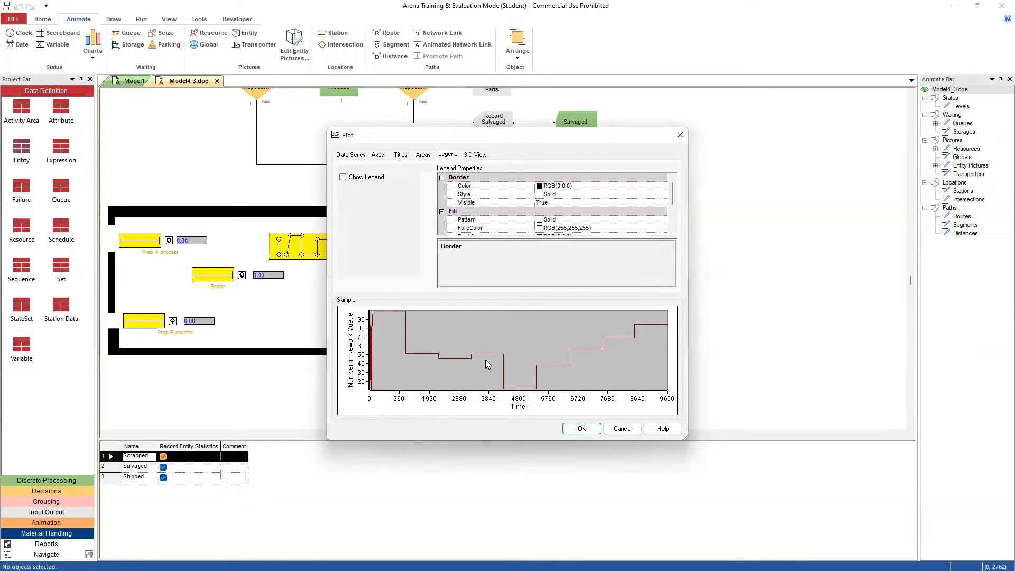
{"action": "left_click", "coordinate": [579, 429]}
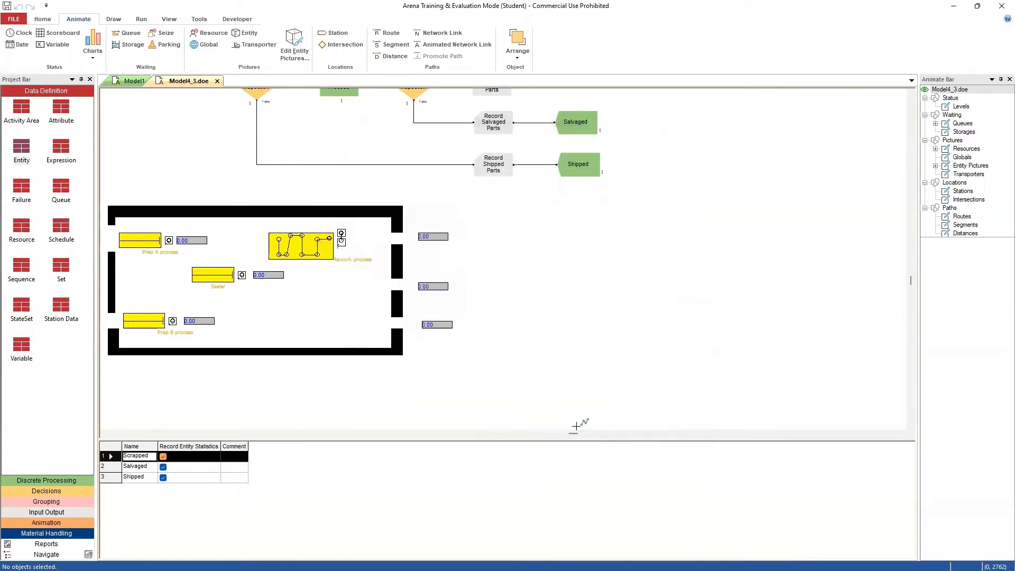
{"action": "scroll", "coordinate": [399, 370], "scroll_direction": "down", "scroll_amount": 2}
{"action": "left_click_drag", "start_coordinate": [113, 289], "coordinate": [437, 365]}
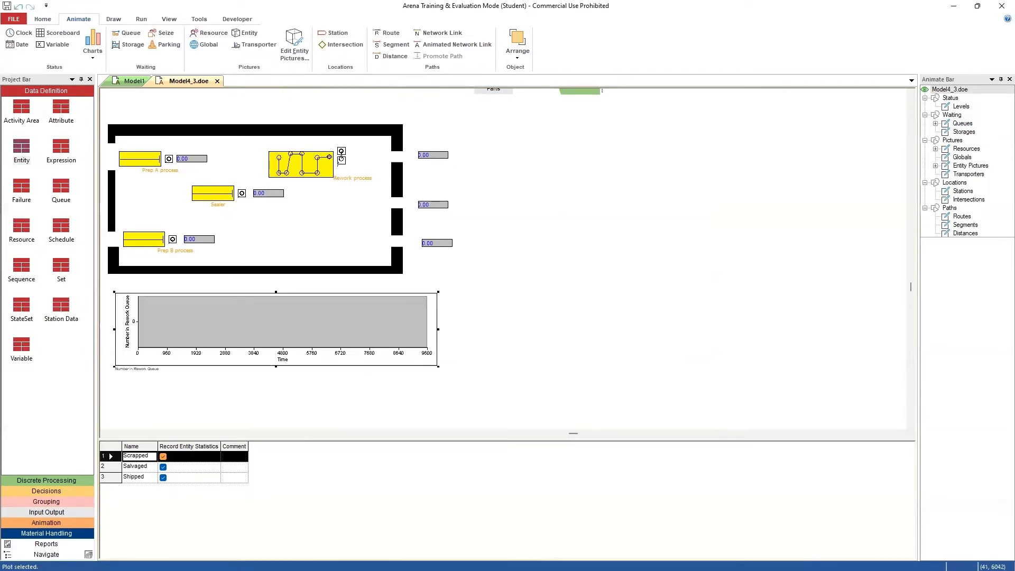
Turn off Batch Run (No Animation) and run the model with its animation
{"action": "key", "text": "F5"}
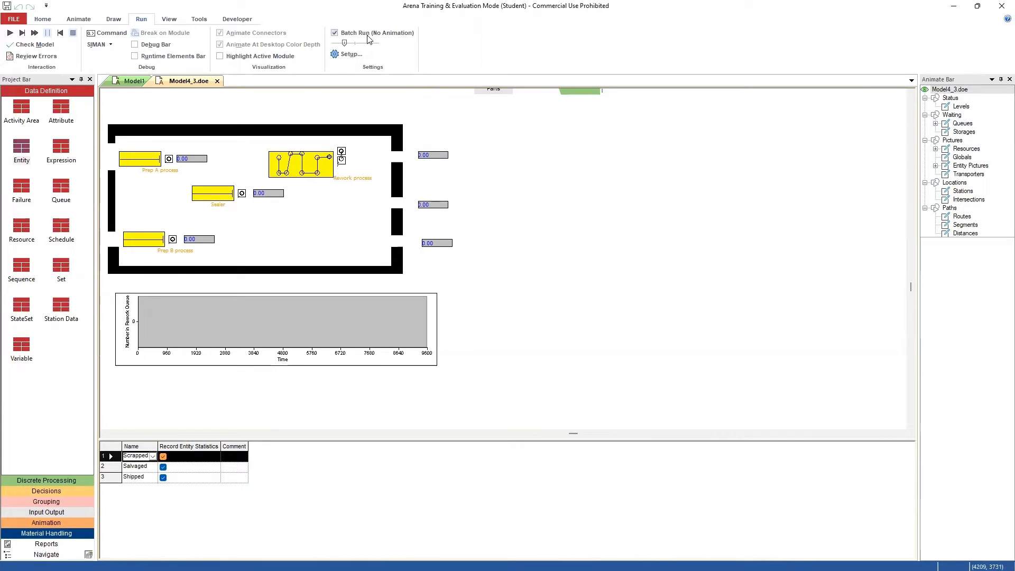
{"action": "left_click", "coordinate": [334, 33]}
{"action": "left_click", "coordinate": [11, 33]}
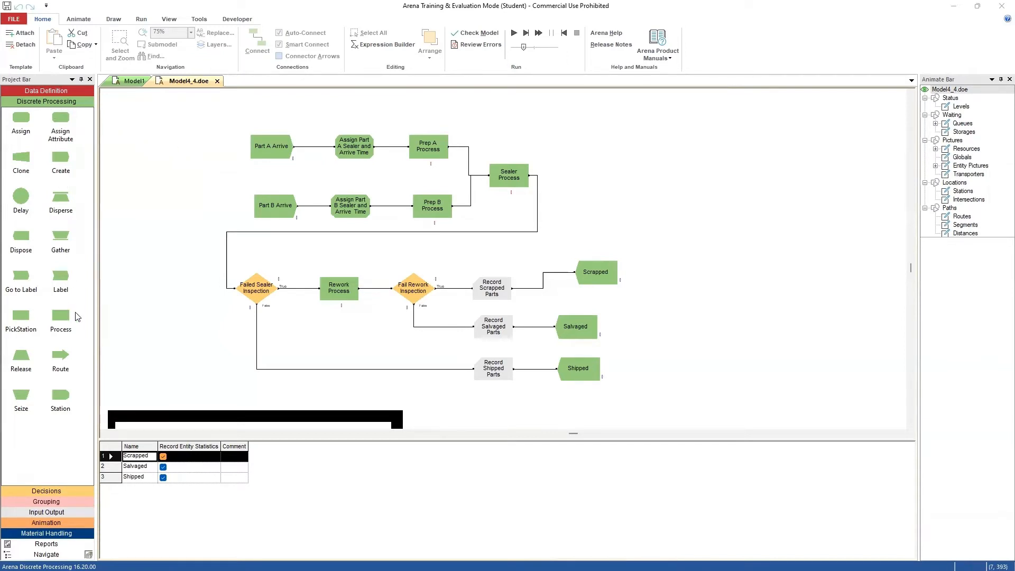
{"action": "left_click", "coordinate": [64, 360]}
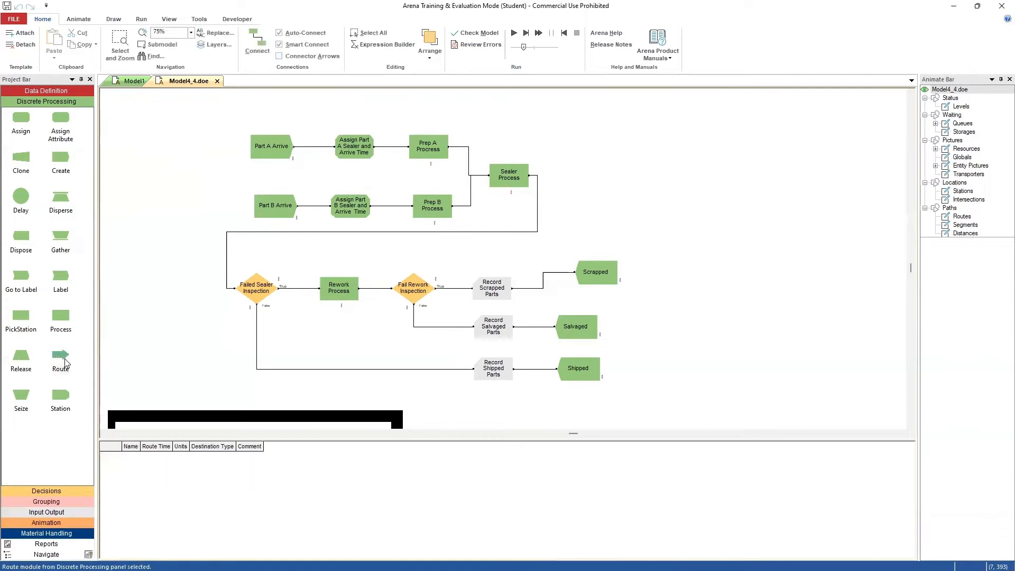
{"action": "left_click", "coordinate": [68, 400]}
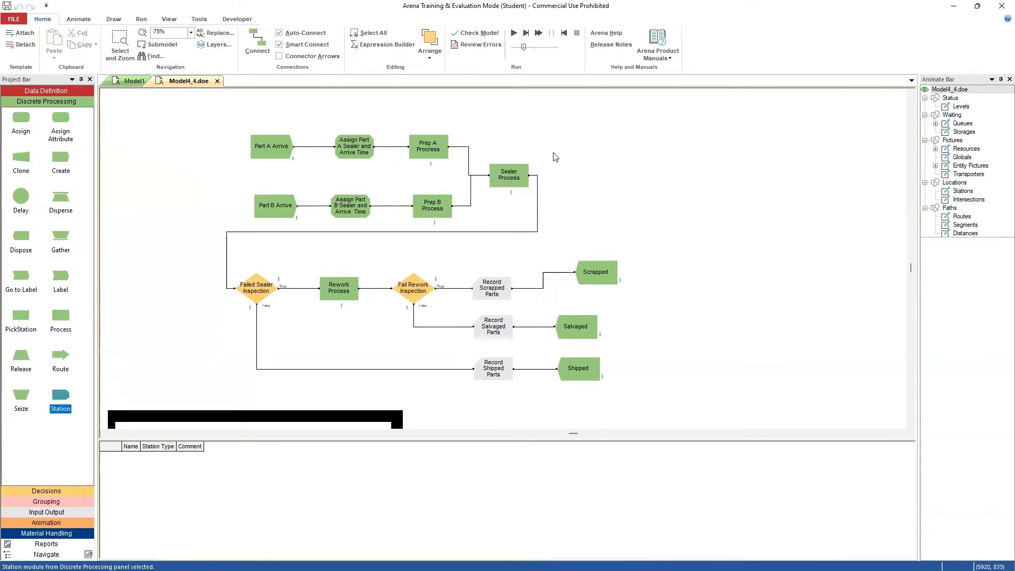
{"action": "key", "text": "Escape"}
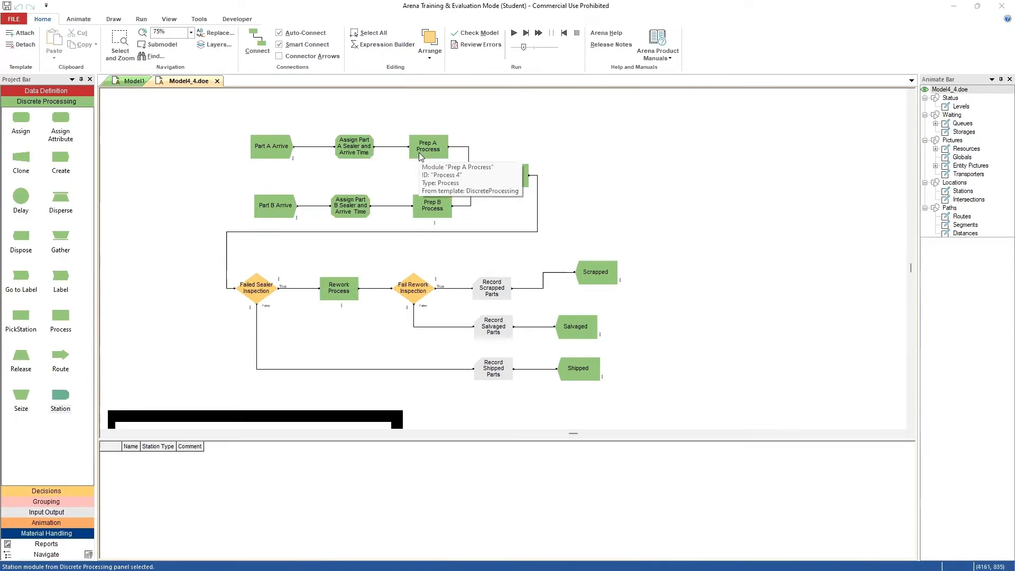
Delete the connections leading into the Prep A, Prep B, Sealer and Rework processes and into the three Record modules
{"action": "left_click", "coordinate": [392, 148]}
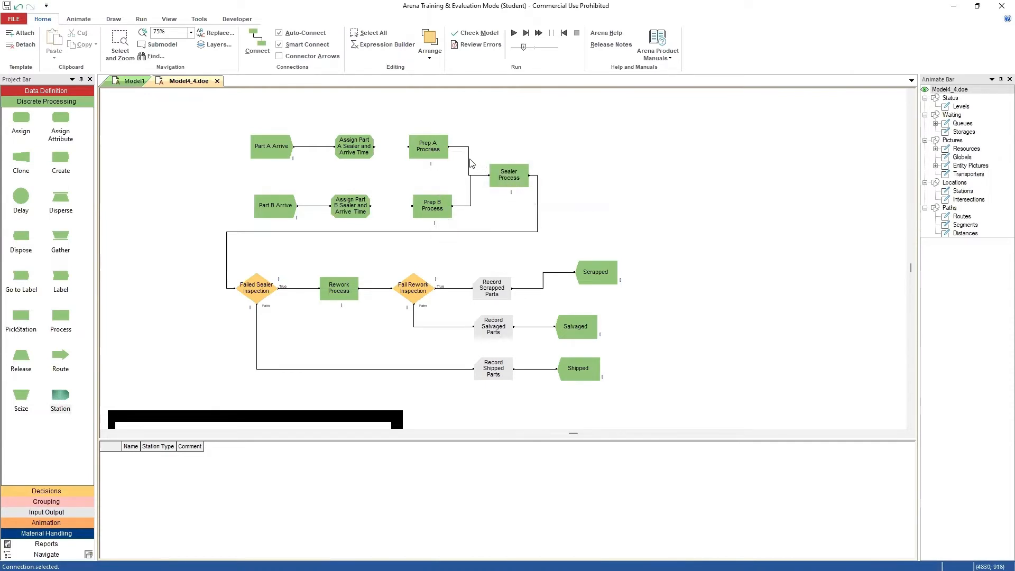
{"action": "key", "text": "Delete"}
{"action": "left_click", "coordinate": [471, 188]}
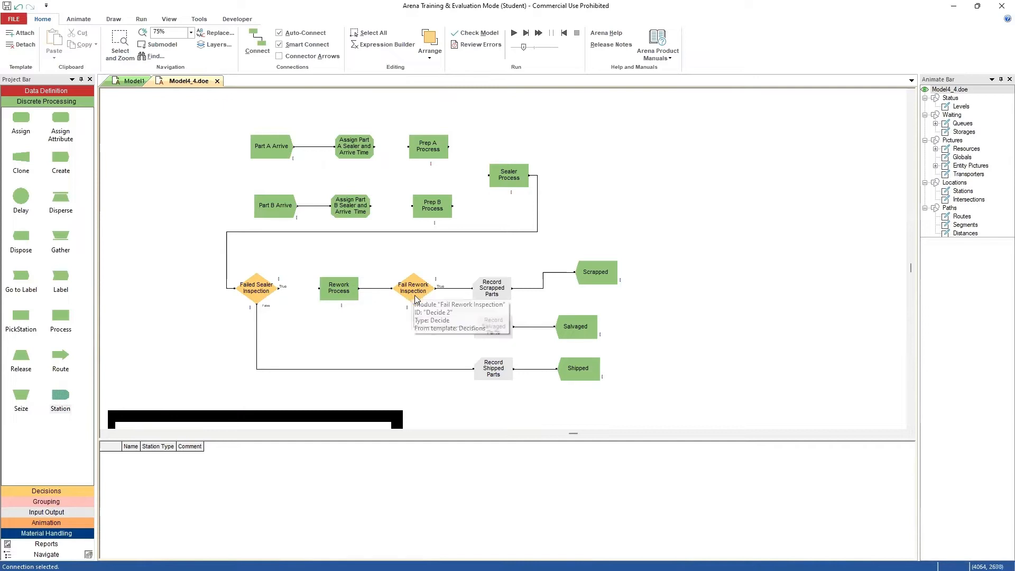
{"action": "key", "text": "Delete"}
{"action": "left_click", "coordinate": [450, 326]}
{"action": "key", "text": "Delete"}
{"action": "left_click", "coordinate": [440, 370]}
{"action": "key", "text": "Delete"}
Move Sealer Process directly before Failed Sealer Inspection, and shift the Prep A and Prep B processes further right of the Assign modules
{"action": "left_click", "coordinate": [512, 180]}
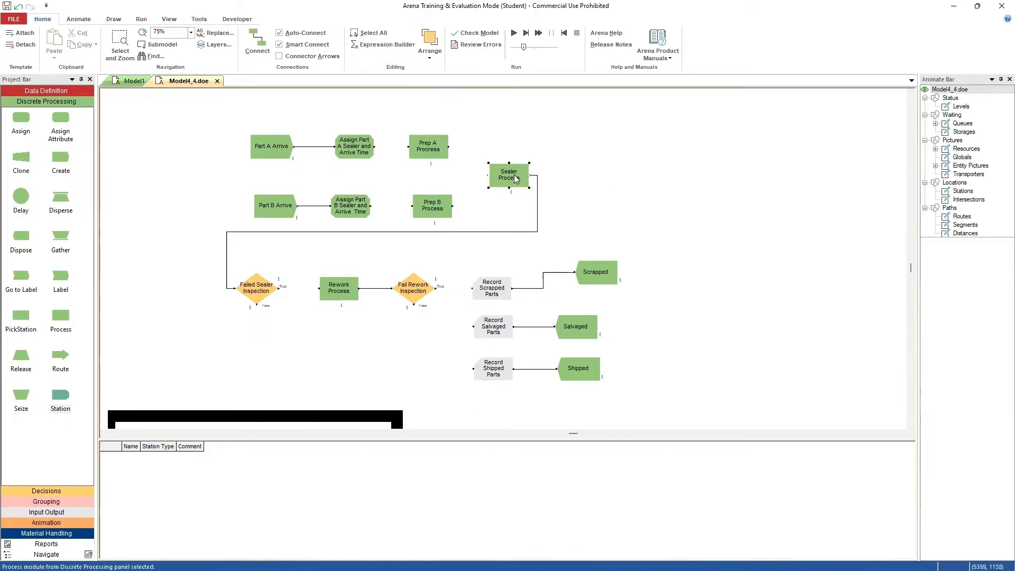
{"action": "left_click_drag", "start_coordinate": [298, 264], "coordinate": [209, 303]}
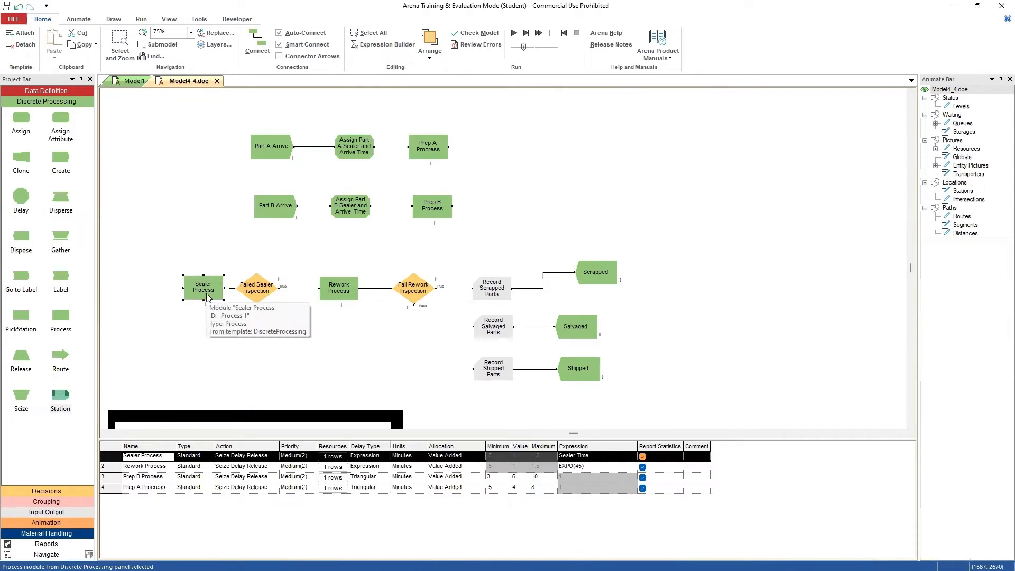
{"action": "left_click_drag", "start_coordinate": [398, 116], "coordinate": [587, 211]}
{"action": "left_click", "coordinate": [632, 181]}
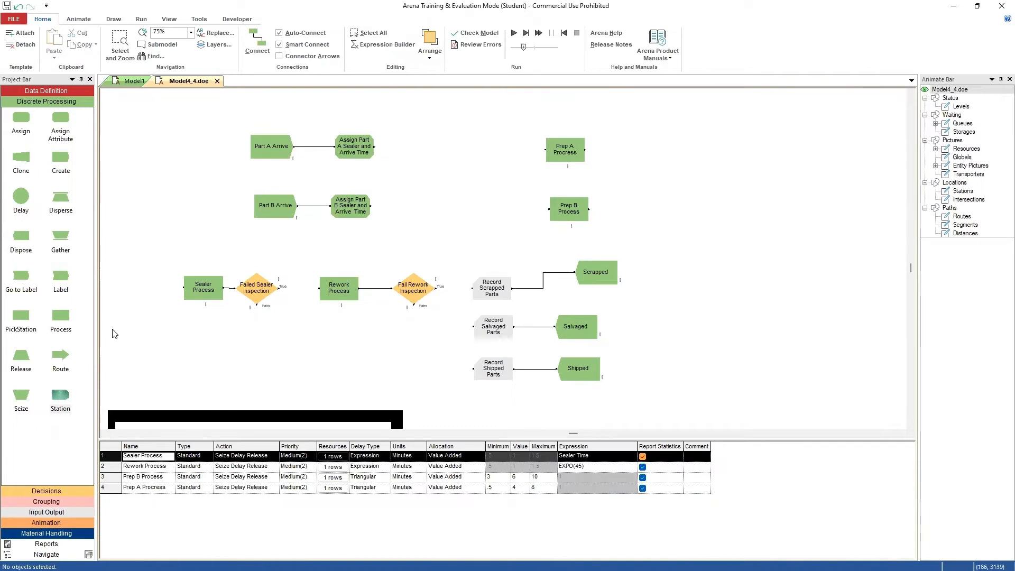
Add a Station module after each part's Assign module and delete the automatic connection between the two stations
{"action": "left_click_drag", "start_coordinate": [67, 402], "coordinate": [386, 145]}
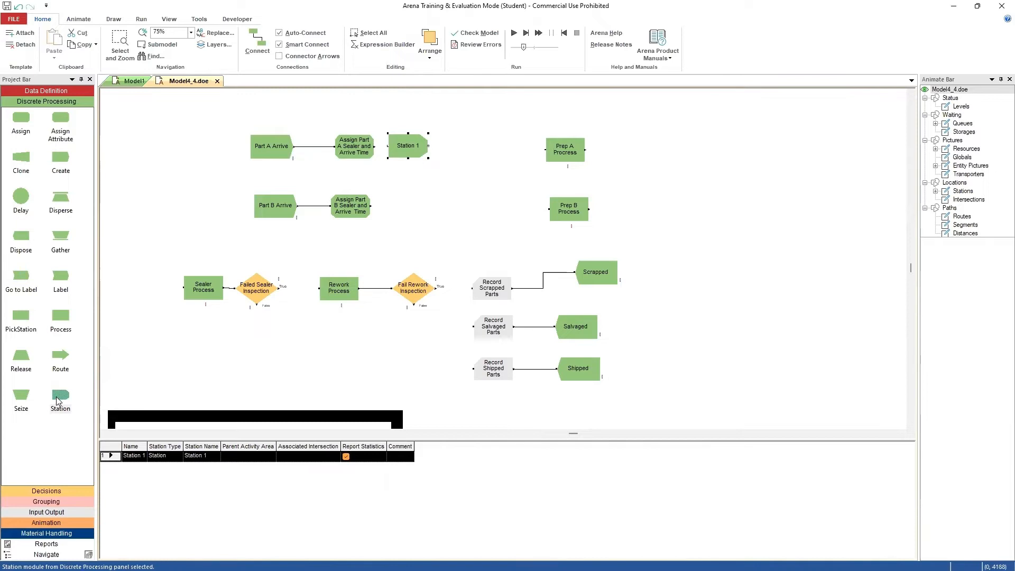
{"action": "left_click_drag", "start_coordinate": [58, 402], "coordinate": [389, 204]}
{"action": "left_click", "coordinate": [398, 174]}
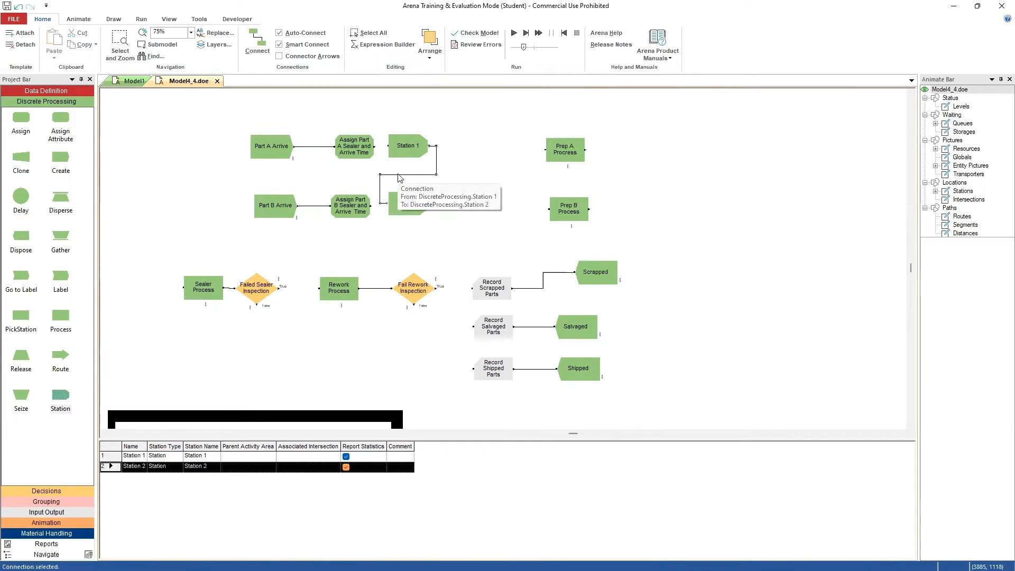
{"action": "key", "text": "Delete"}
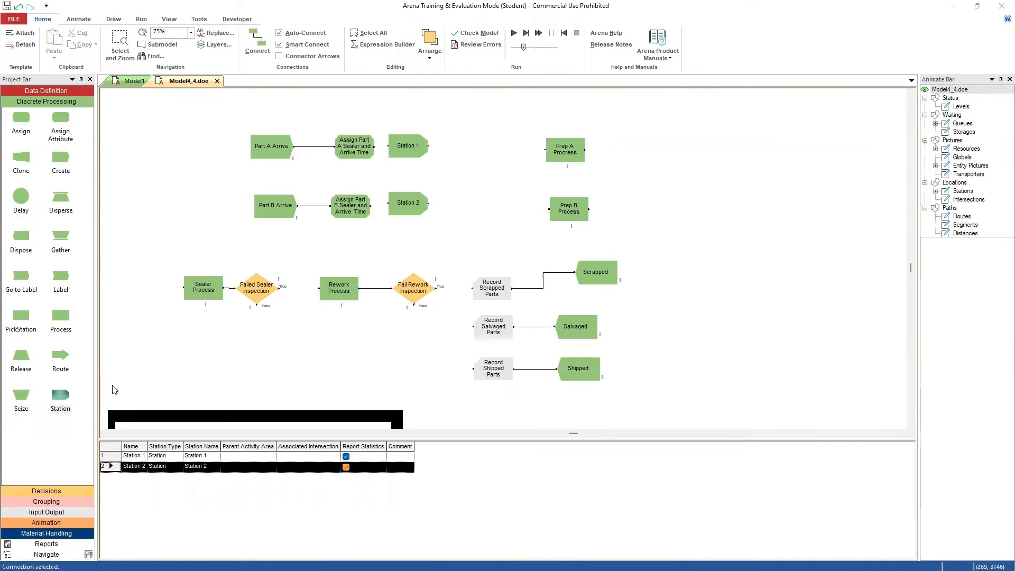
Add Station modules in front of the Prep A and Prep B processes and delete the automatic connection between them
{"action": "left_click_drag", "start_coordinate": [61, 398], "coordinate": [76, 390]}
{"action": "left_click_drag", "start_coordinate": [484, 185], "coordinate": [496, 148]}
{"action": "left_click_drag", "start_coordinate": [63, 399], "coordinate": [500, 210]}
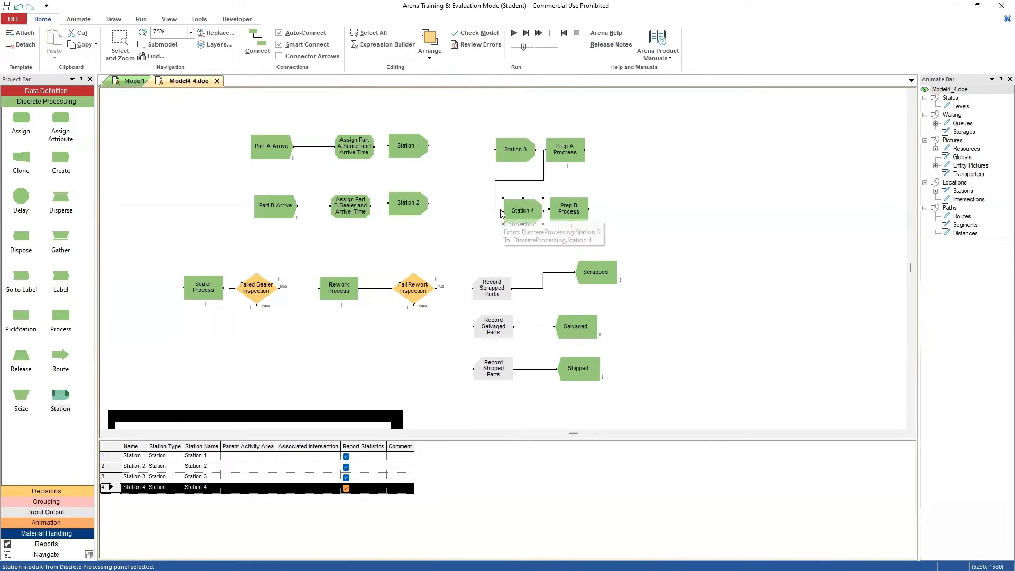
{"action": "left_click", "coordinate": [543, 164]}
{"action": "key", "text": "Delete"}
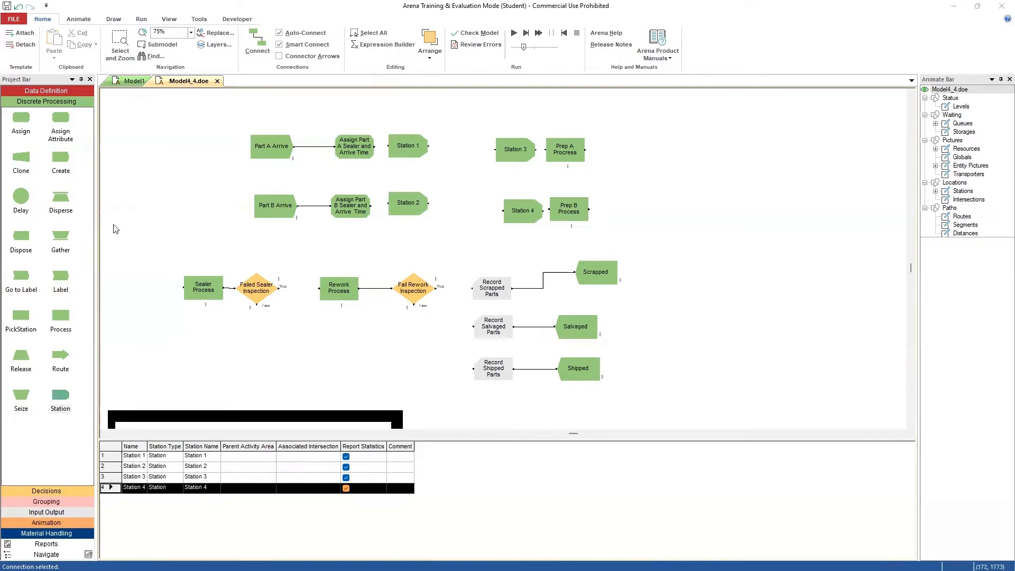
Add one Route module after Station 1 and another after Station 2
{"action": "left_click_drag", "start_coordinate": [59, 358], "coordinate": [441, 149]}
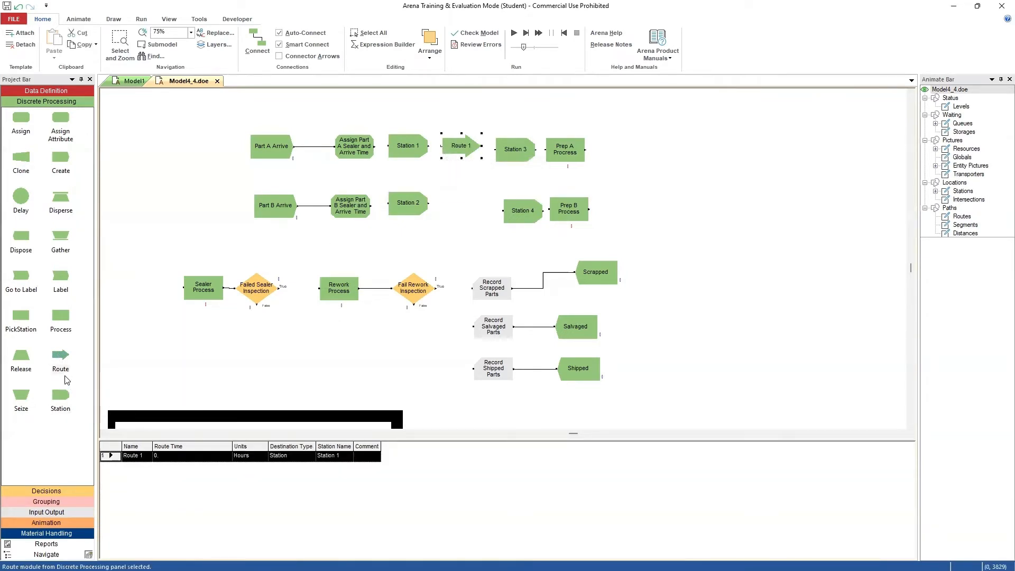
{"action": "left_click_drag", "start_coordinate": [450, 201], "coordinate": [441, 207]}
{"action": "left_click", "coordinate": [681, 155]}
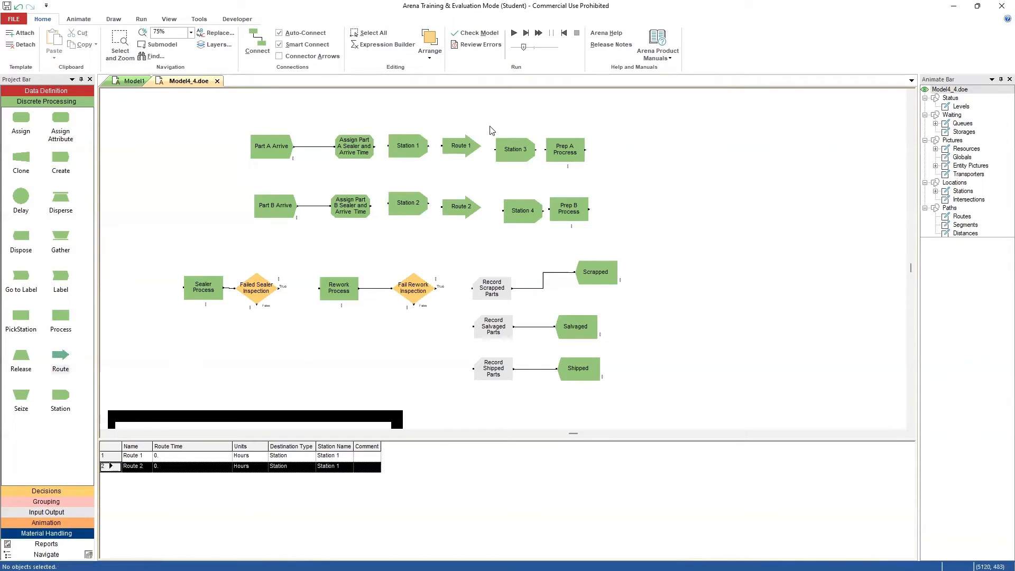
Move Station 3, Station 4 and both Prep processes up slightly to line up with their Part A and Part B rows
{"action": "left_click_drag", "start_coordinate": [608, 232], "coordinate": [490, 127]}
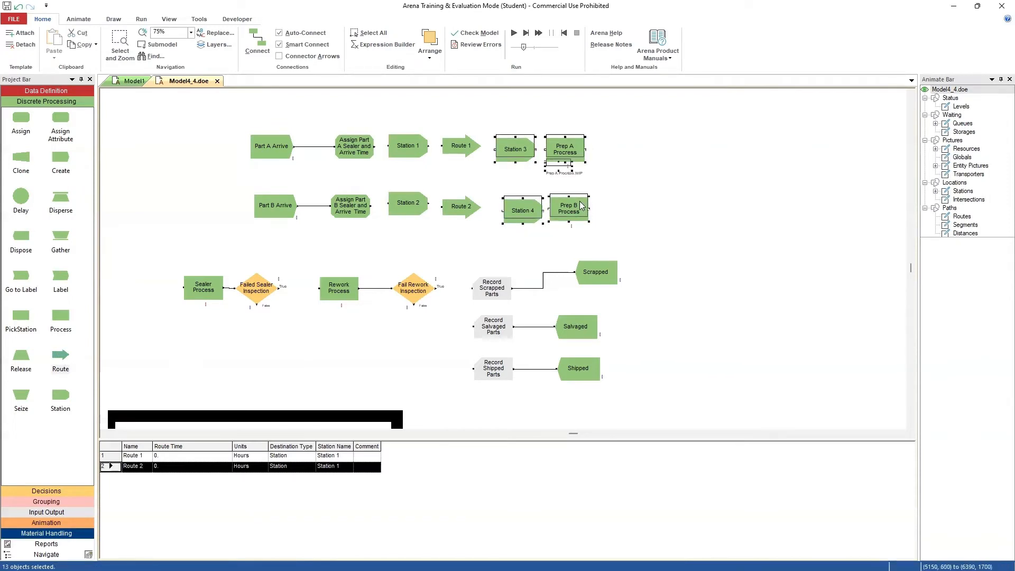
{"action": "key", "text": "Escape"}
{"action": "left_click_drag", "start_coordinate": [489, 109], "coordinate": [594, 226]}
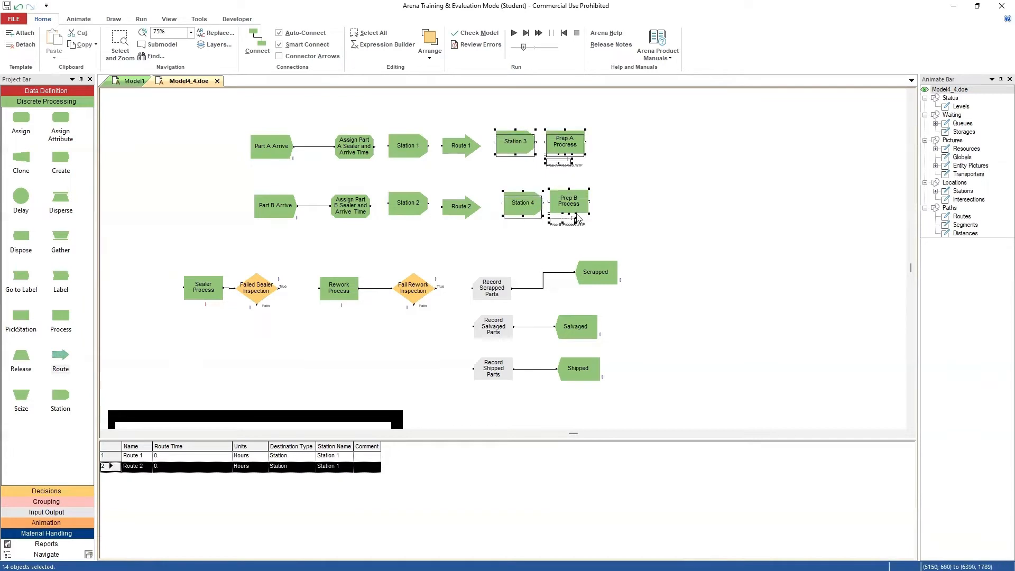
{"action": "key", "text": "Escape"}
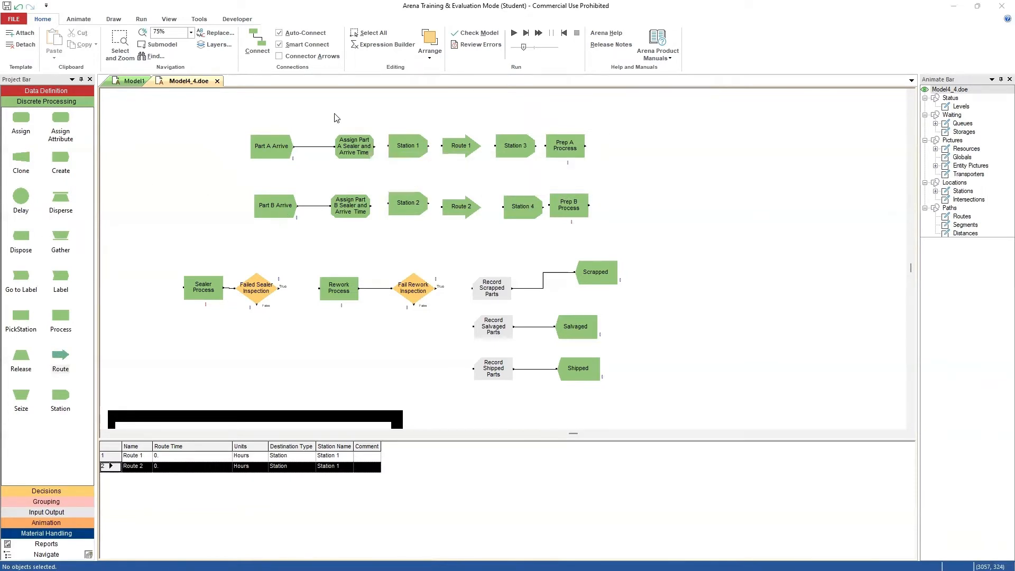
Connect the Part A Assign module to Station 1, and Station 1 to Route 1
{"action": "left_click", "coordinate": [257, 41]}
{"action": "left_click", "coordinate": [374, 146]}
{"action": "left_click", "coordinate": [388, 146]}
{"action": "left_click", "coordinate": [257, 41]}
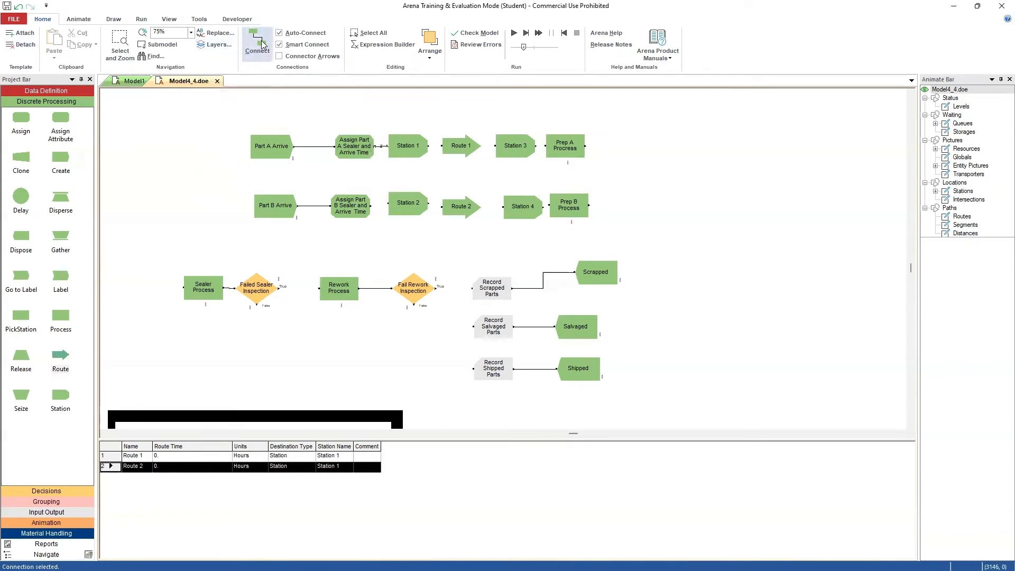
{"action": "left_click", "coordinate": [427, 145]}
{"action": "left_click", "coordinate": [442, 146]}
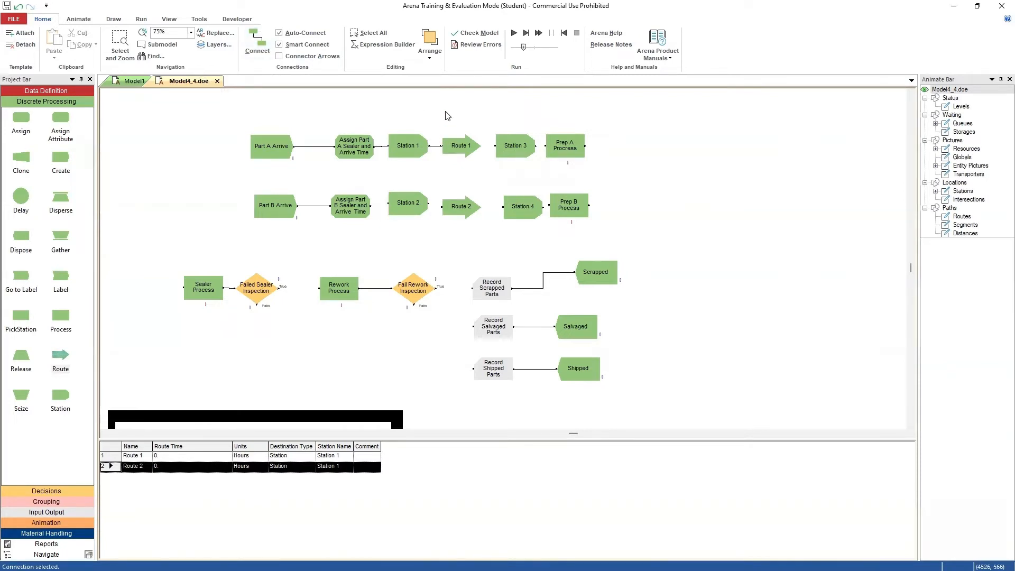
Connect the Part B Assign module to Station 2, and Station 2 to Route 2
{"action": "left_click", "coordinate": [257, 42]}
{"action": "left_click", "coordinate": [401, 199]}
{"action": "left_click", "coordinate": [429, 203]}
{"action": "left_click", "coordinate": [442, 206]}
Connect Station 3 to the Prep A process and Station 4 to the Prep B process
{"action": "left_click", "coordinate": [257, 41]}
{"action": "left_click", "coordinate": [545, 145]}
{"action": "left_click", "coordinate": [257, 41]}
{"action": "left_click", "coordinate": [543, 206]}
{"action": "left_click", "coordinate": [549, 206]}
Rename the Station 1 module as Part A arrival station and set its Station Name to Part A
{"action": "double_click", "coordinate": [409, 153]}
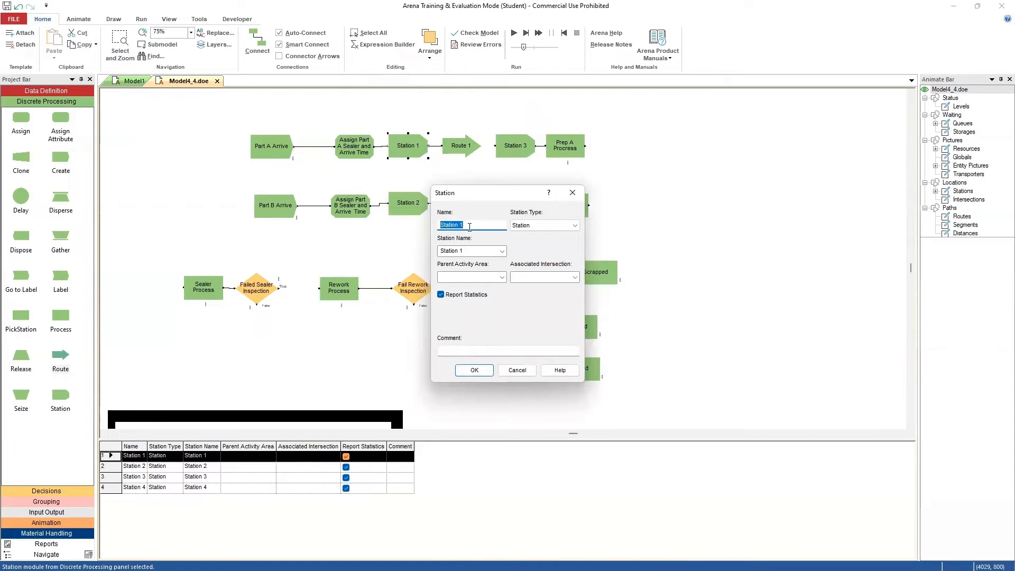
{"action": "type", "text": "Part A arrival s"}
{"action": "left_click", "coordinate": [467, 256]}
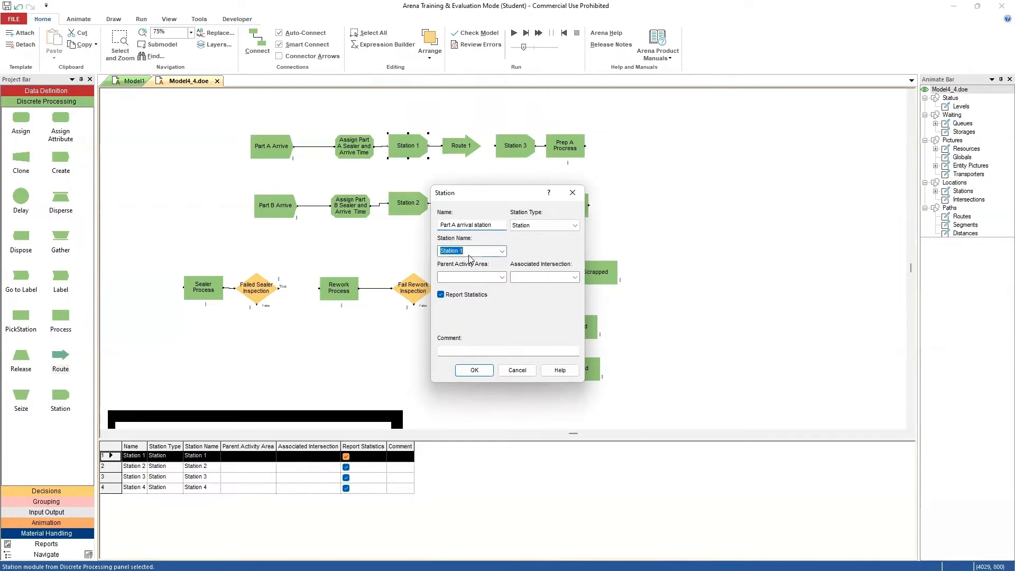
{"action": "type", "text": "Part A"}
{"action": "left_click", "coordinate": [474, 370]}
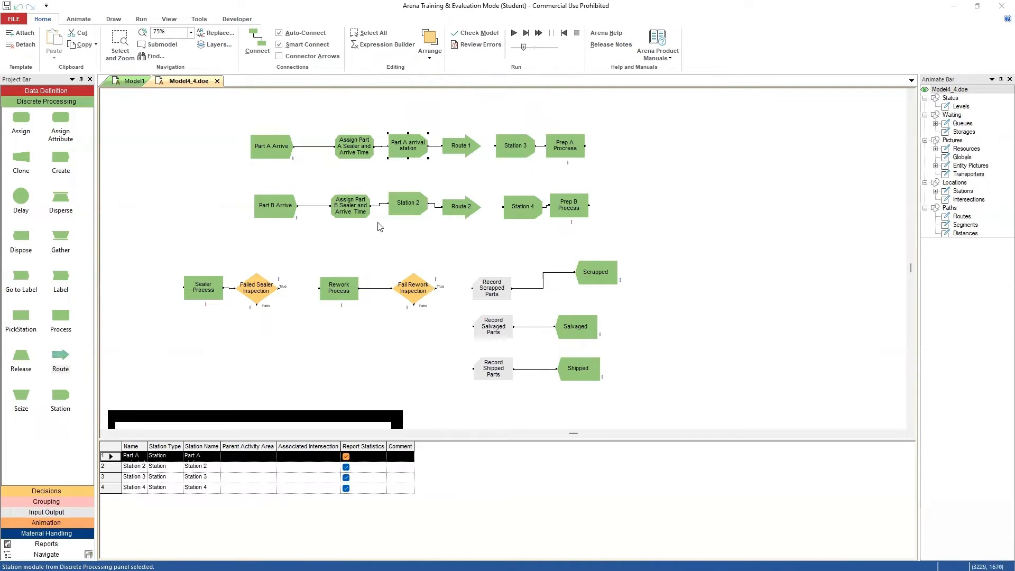
Rename the Station 2 module as Part B arrival station and set its Station Name to Part B station
{"action": "double_click", "coordinate": [402, 208]}
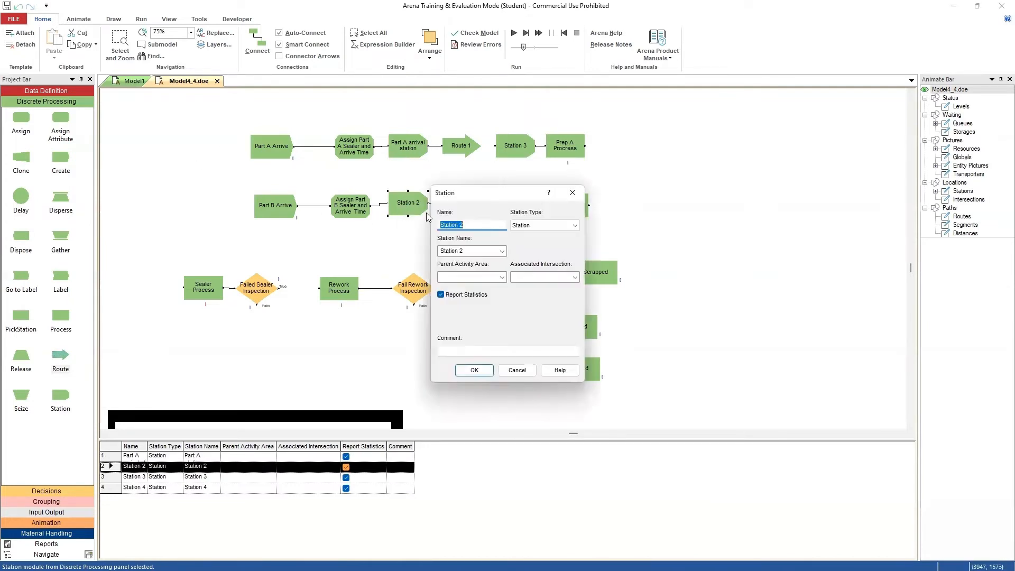
{"action": "type", "text": "Part B arrival s"}
{"action": "left_click", "coordinate": [477, 250]}
{"action": "type", "text": "P"}
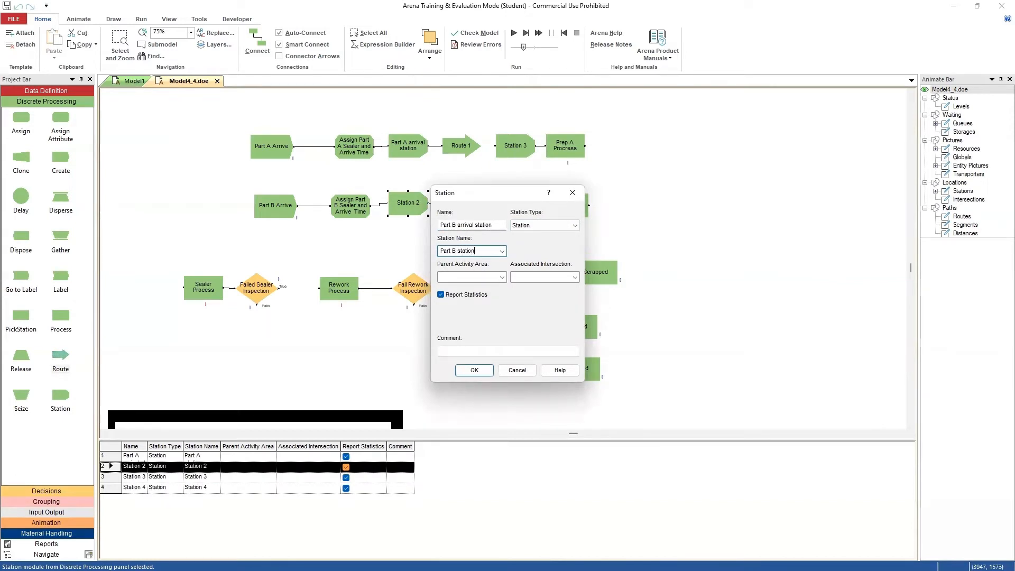
{"action": "left_click", "coordinate": [474, 370]}
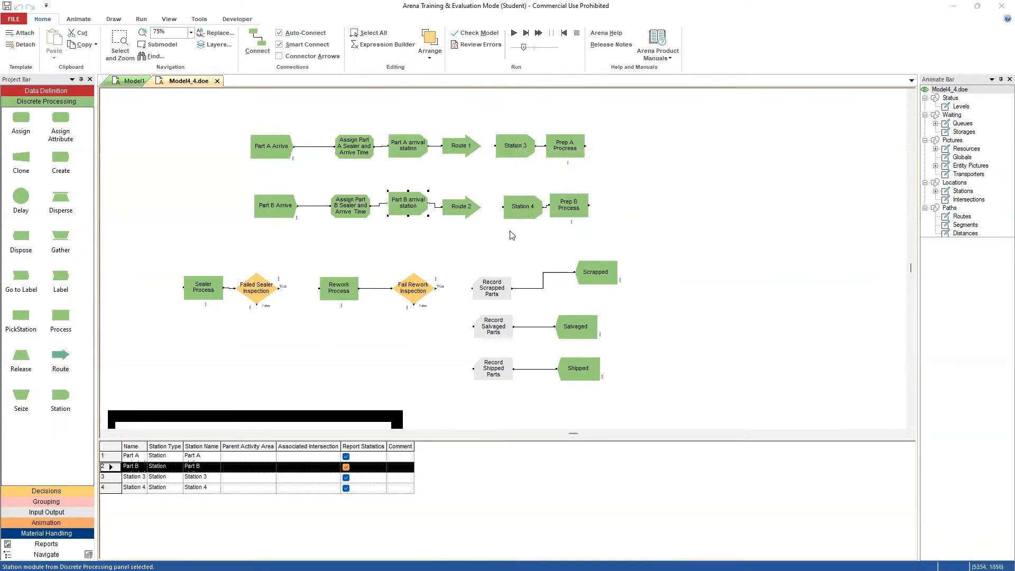
Set both the Name and the Station Name of the Station 3 module to Prep A arrival station
{"action": "left_click", "coordinate": [134, 477]}
{"action": "left_click", "coordinate": [140, 479]}
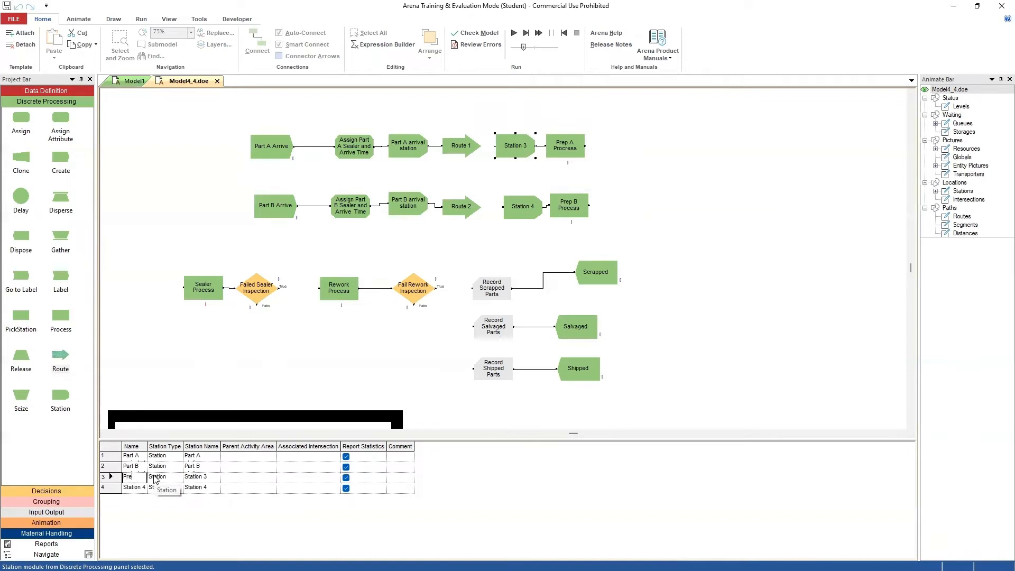
{"action": "type", "text": "rrival stat"}
{"action": "left_click", "coordinate": [187, 477]}
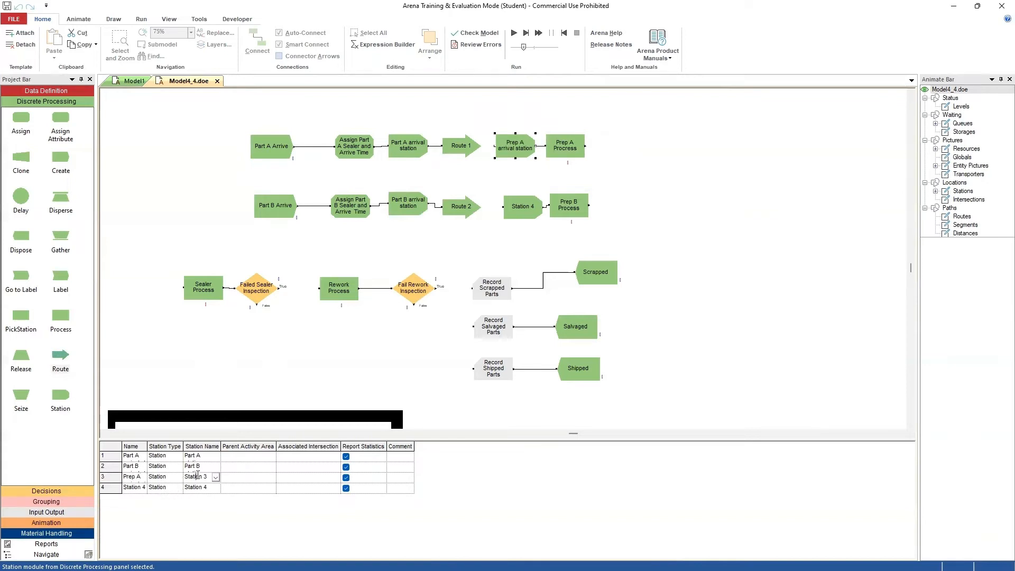
{"action": "left_click_drag", "start_coordinate": [187, 474], "coordinate": [207, 474]}
{"action": "type", "text": "P"}
{"action": "type", "text": "rep A arrival "}
{"action": "type", "text": "statio"}
{"action": "type", "text": "n"}
Rename the Station 4 module as Prep B arrival station and set its Station Name to Prep B station
{"action": "left_click", "coordinate": [130, 486]}
{"action": "left_click_drag", "start_coordinate": [124, 486], "coordinate": [152, 485]}
{"action": "type", "text": "Prep"}
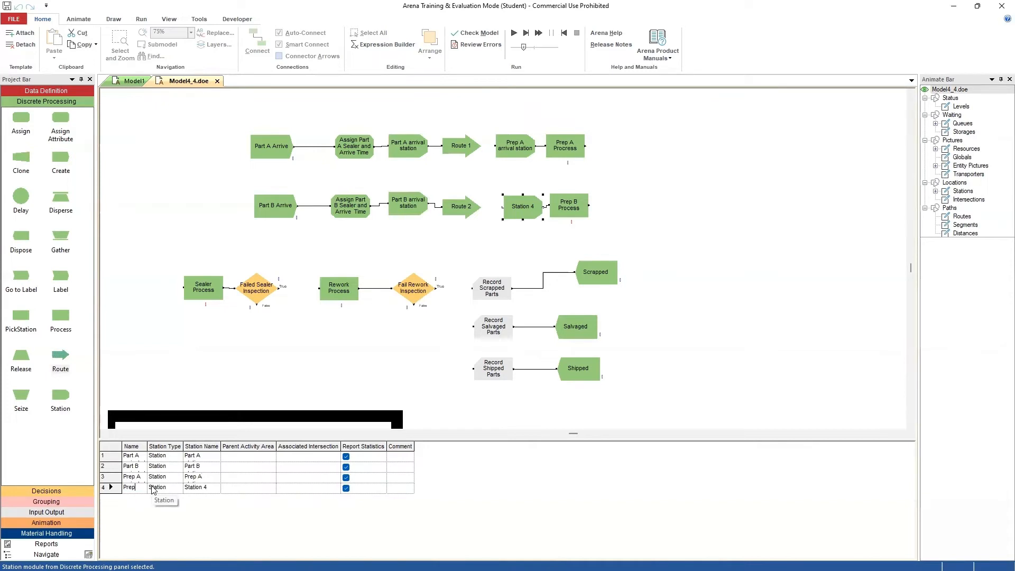
{"action": "type", "text": " B arrival station"}
{"action": "left_click", "coordinate": [201, 487]}
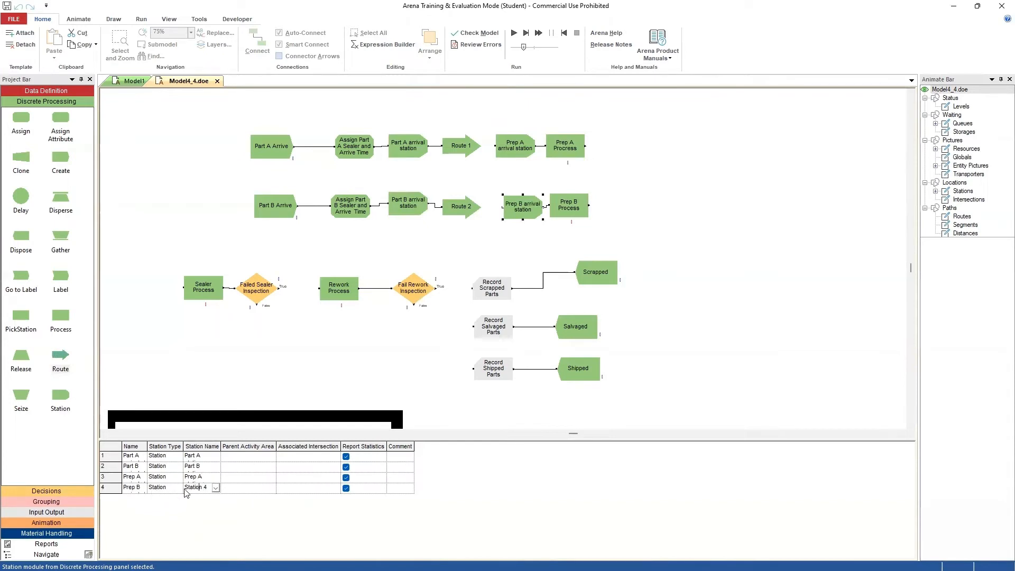
{"action": "left_click_drag", "start_coordinate": [186, 488], "coordinate": [214, 487]}
{"action": "type", "text": "Prep"}
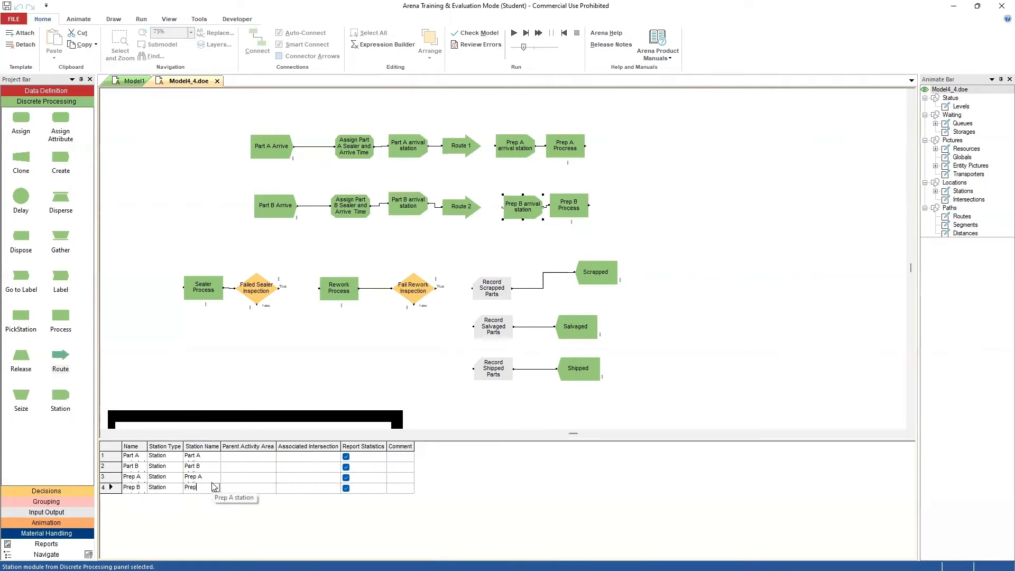
{"action": "type", "text": " B statio"}
{"action": "key", "text": "Return"}
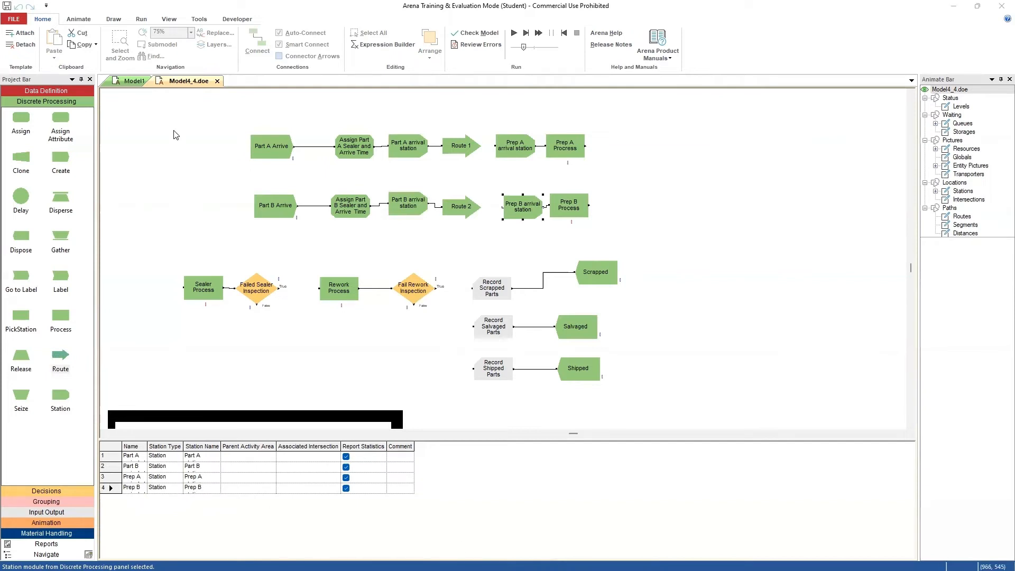
Configure the Route 1 module as Route to Prep A with a route time of 2 minutes and Prep A station as destination
{"action": "double_click", "coordinate": [458, 153]}
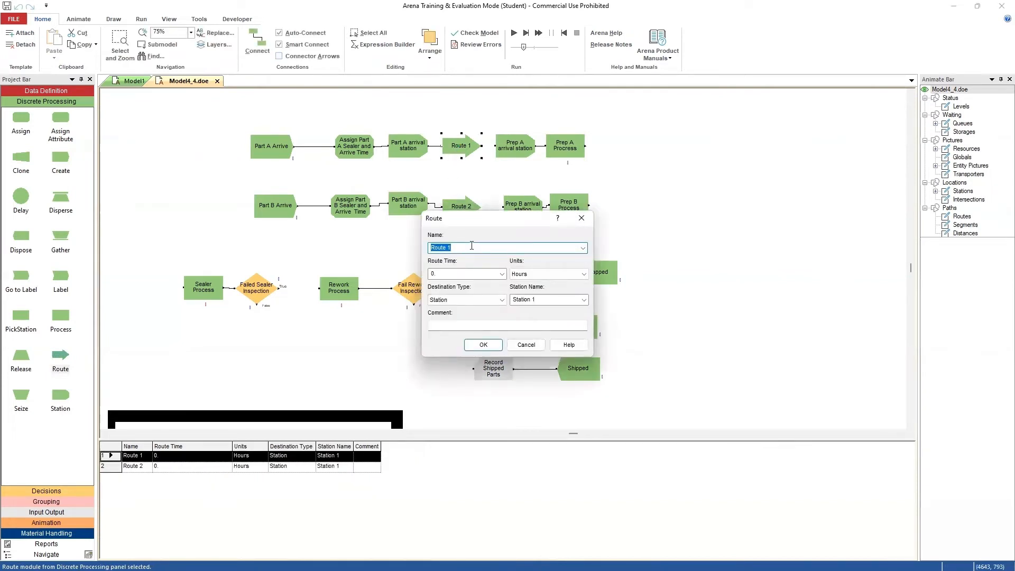
{"action": "type", "text": "R"}
{"action": "key", "text": "Tab"}
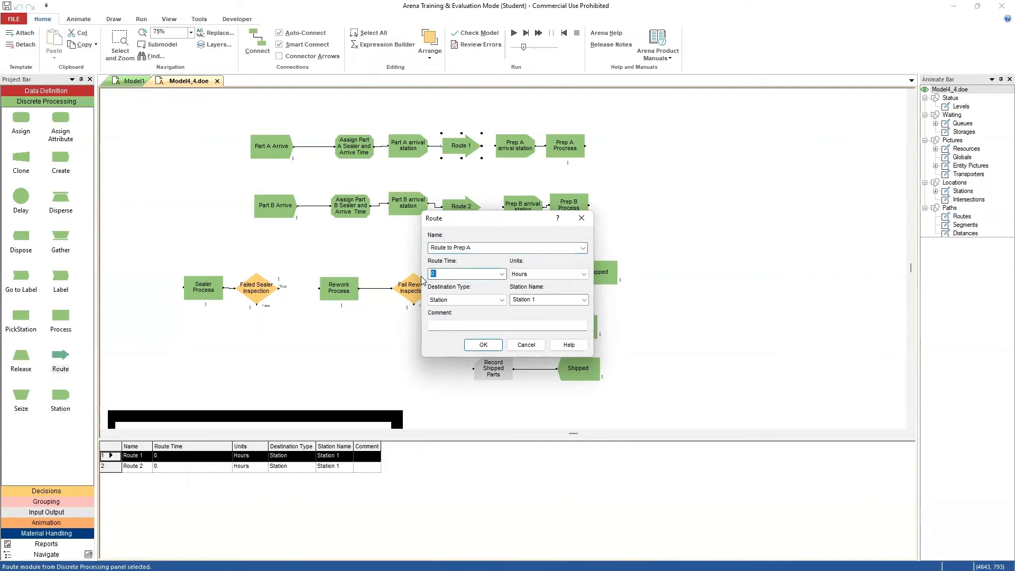
{"action": "type", "text": "2"}
{"action": "left_click", "coordinate": [554, 275]}
{"action": "left_click", "coordinate": [538, 293]}
{"action": "key", "text": "Tab"}
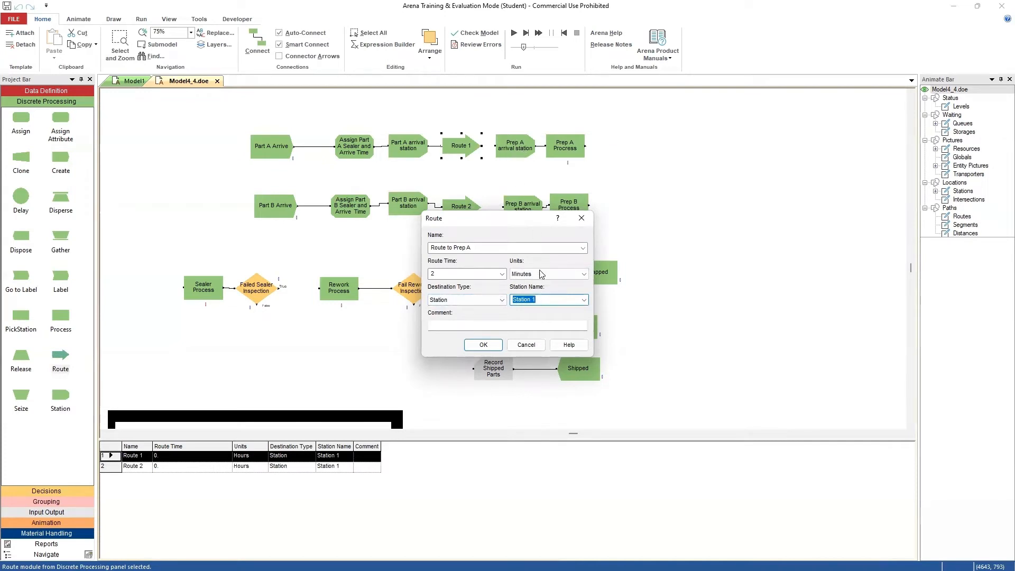
{"action": "type", "text": "Prep A stat"}
{"action": "left_click", "coordinate": [483, 345]}
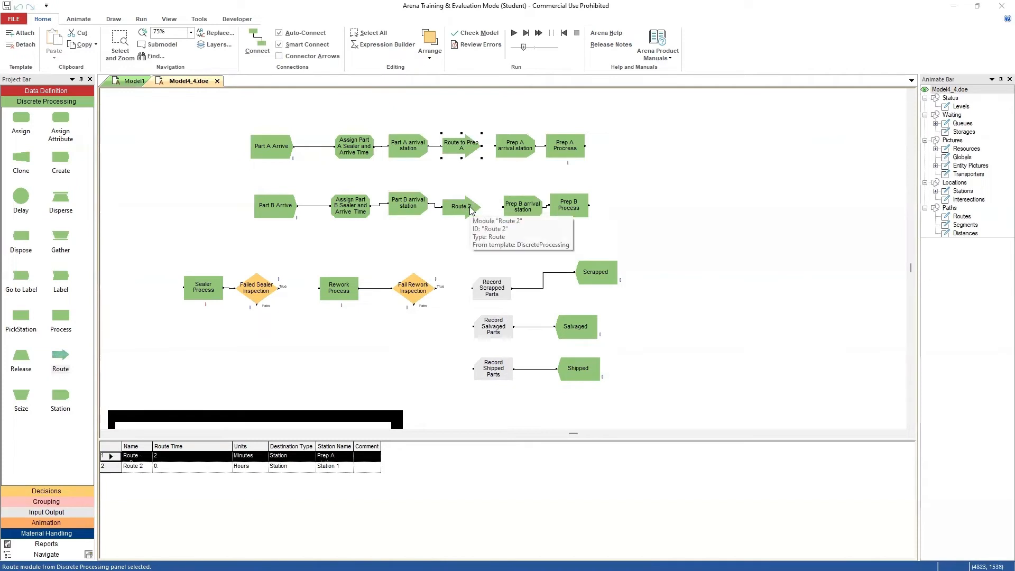
Configure the Route 2 module as Route to Prep B with a route time of 2 minutes and Prep B station as destination
{"action": "double_click", "coordinate": [470, 209]}
{"action": "left_click", "coordinate": [457, 248]}
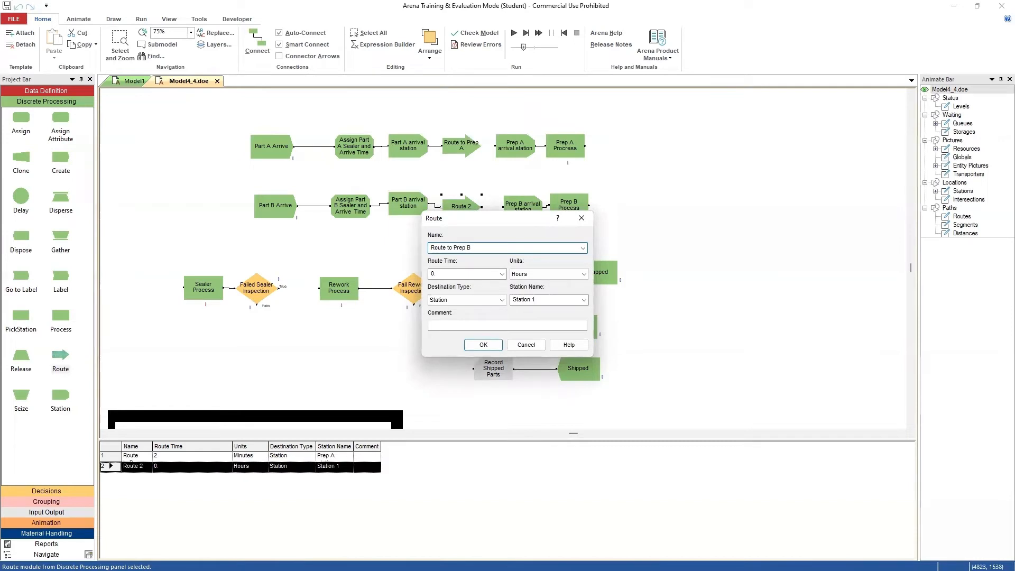
{"action": "double_click", "coordinate": [447, 272]}
{"action": "type", "text": "2"}
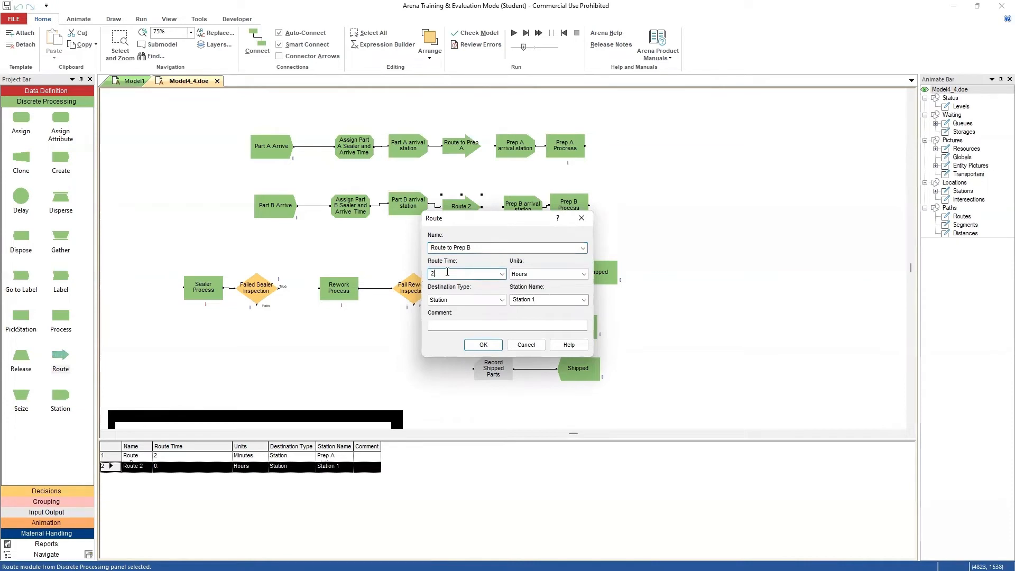
{"action": "left_click", "coordinate": [539, 275]}
{"action": "left_click", "coordinate": [538, 289]}
{"action": "left_click", "coordinate": [540, 300]}
{"action": "left_click_drag", "start_coordinate": [534, 220], "coordinate": [533, 238]}
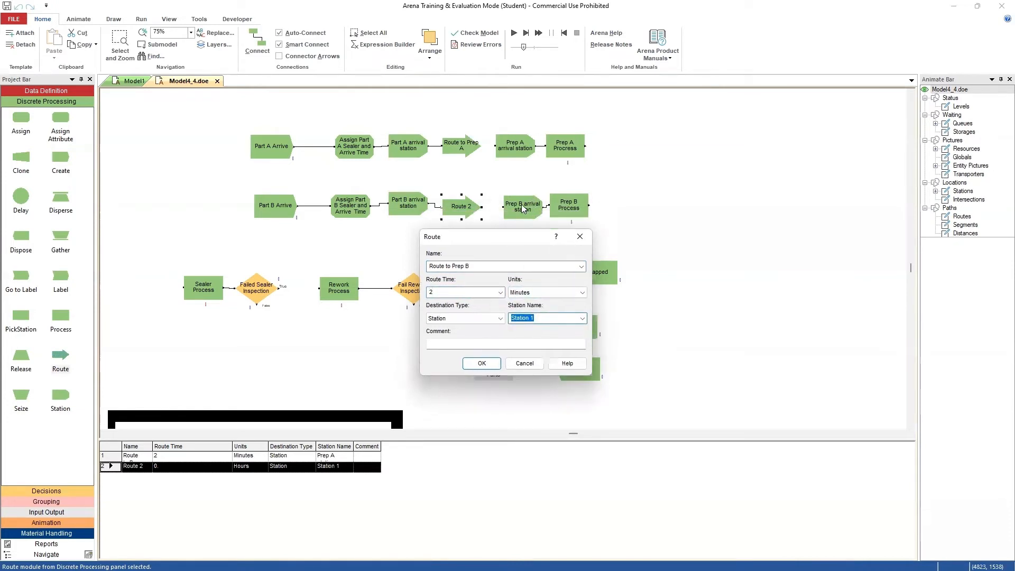
{"action": "type", "text": "Prep B s"}
{"action": "left_click", "coordinate": [481, 364]}
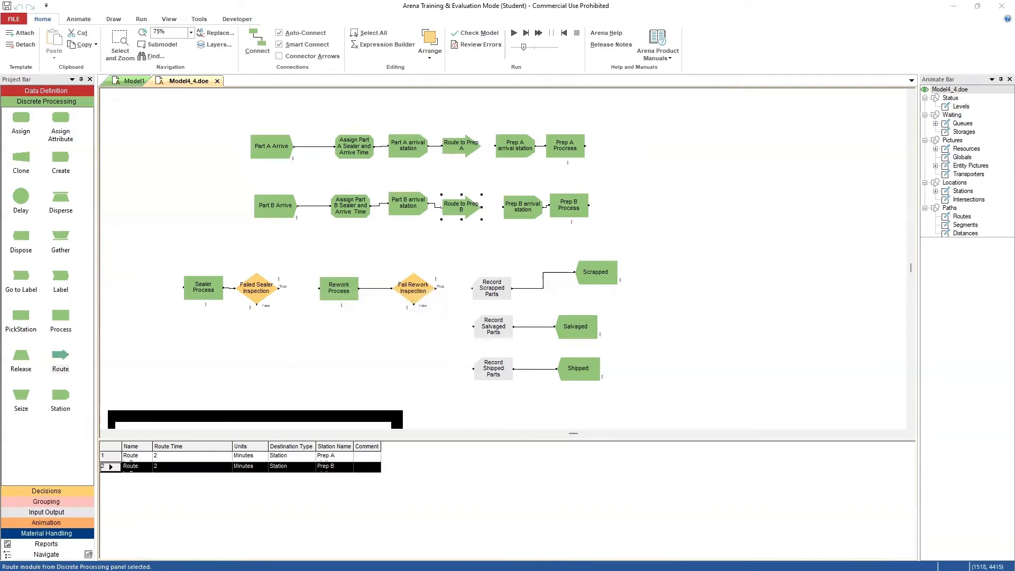
Move the Rework Process and Fail Rework Inspection modules below the sealer row, and place a Station module before the Sealer and Rework processes
{"action": "left_click_drag", "start_coordinate": [302, 254], "coordinate": [448, 317]}
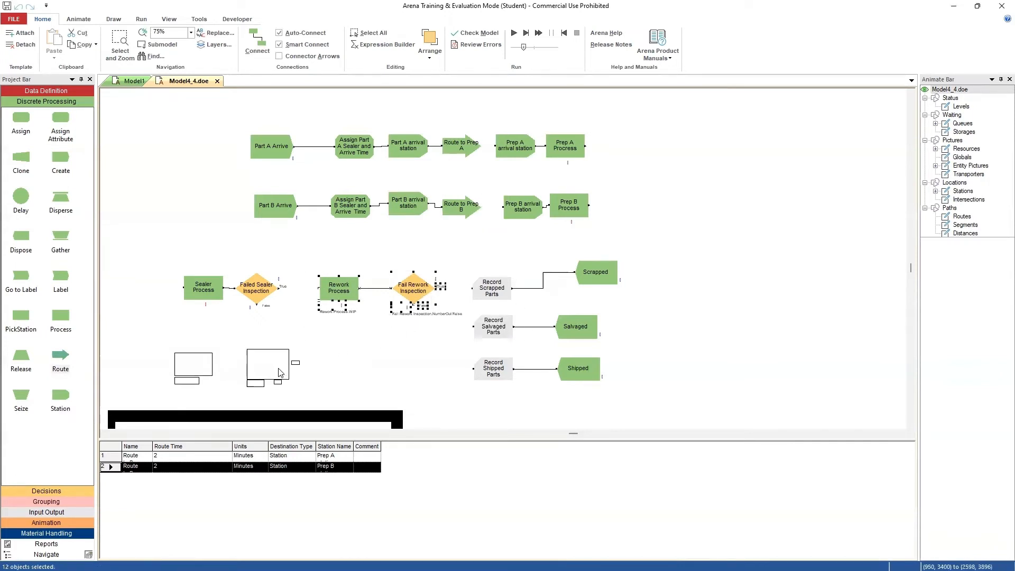
{"action": "left_click_drag", "start_coordinate": [278, 374], "coordinate": [281, 372]}
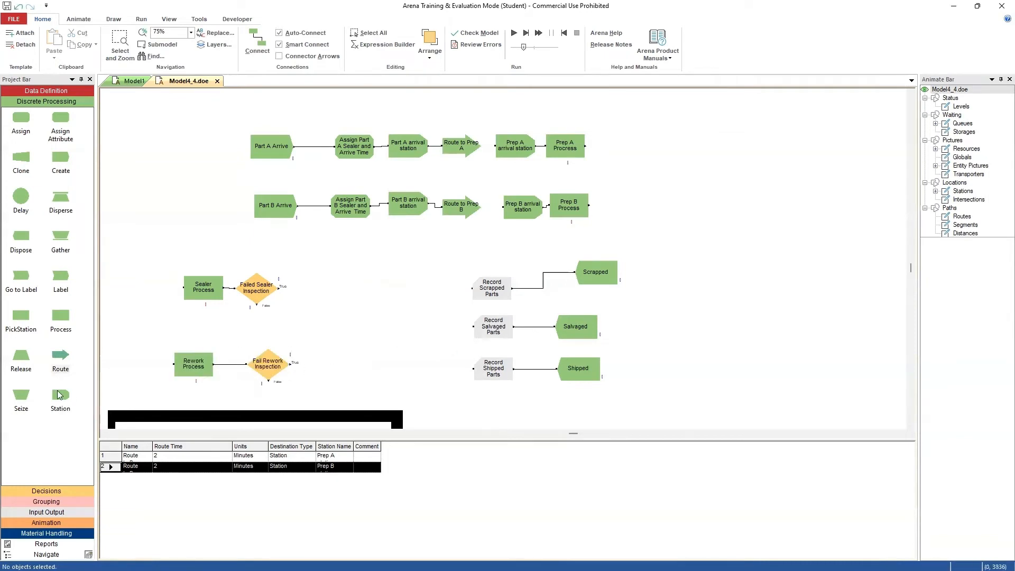
{"action": "left_click_drag", "start_coordinate": [62, 398], "coordinate": [132, 288]}
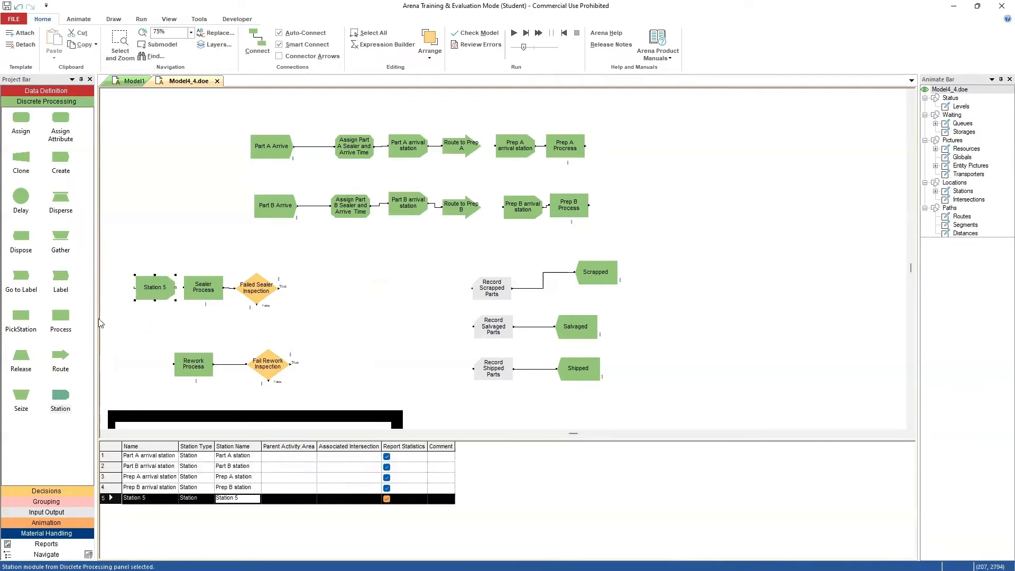
{"action": "left_click_drag", "start_coordinate": [73, 398], "coordinate": [125, 363]}
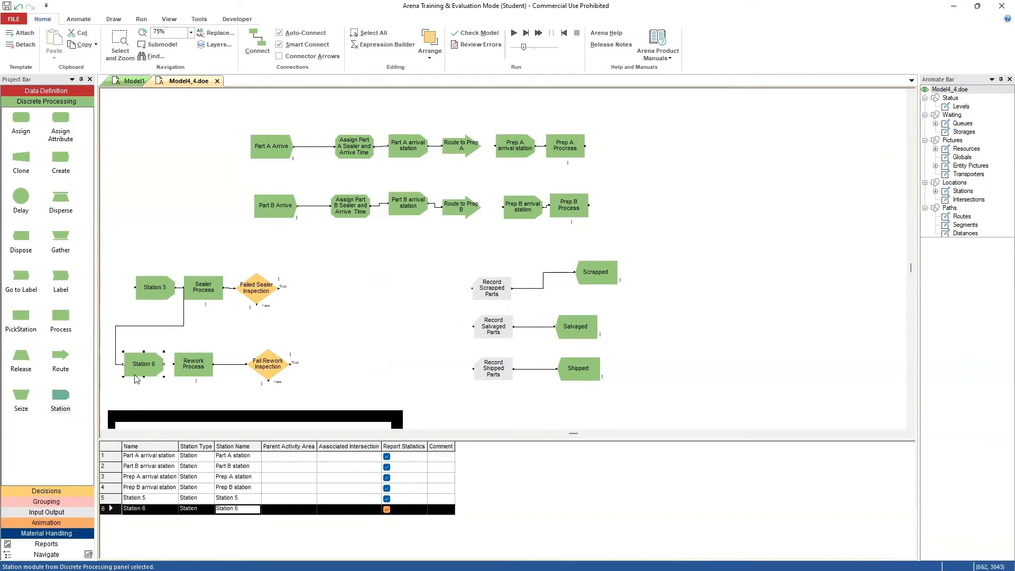
Place a Station module in front of each of the Record Scrapped, Record Salvaged and Record Shipped Parts modules
{"action": "left_click_drag", "start_coordinate": [60, 396], "coordinate": [423, 288]}
{"action": "left_click_drag", "start_coordinate": [60, 397], "coordinate": [421, 328]}
{"action": "left_click_drag", "start_coordinate": [65, 400], "coordinate": [422, 371]}
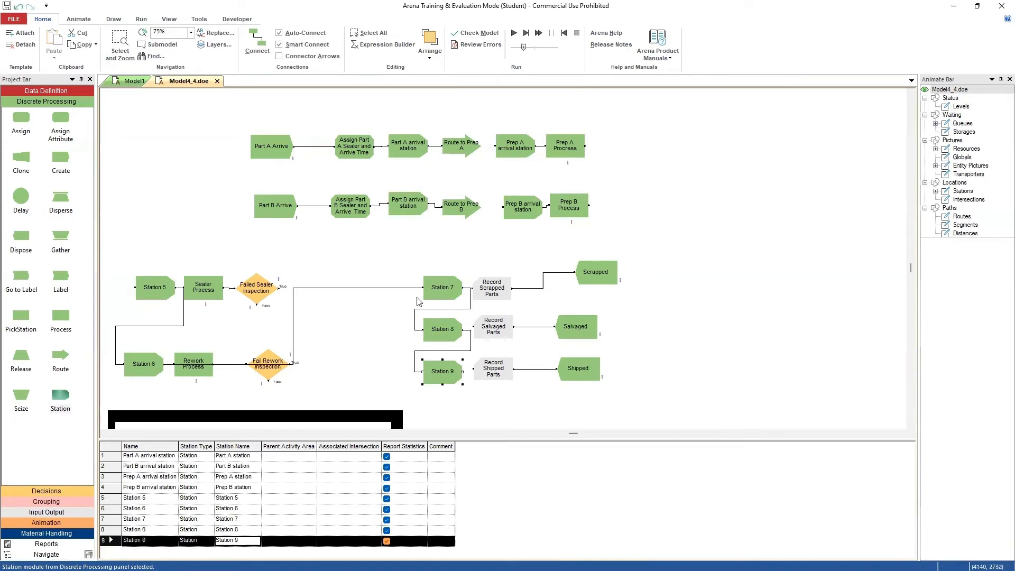
Delete the unwanted connections linking Station 5 through Station 9 to one another
{"action": "left_click", "coordinate": [397, 289]}
{"action": "key", "text": "Delete"}
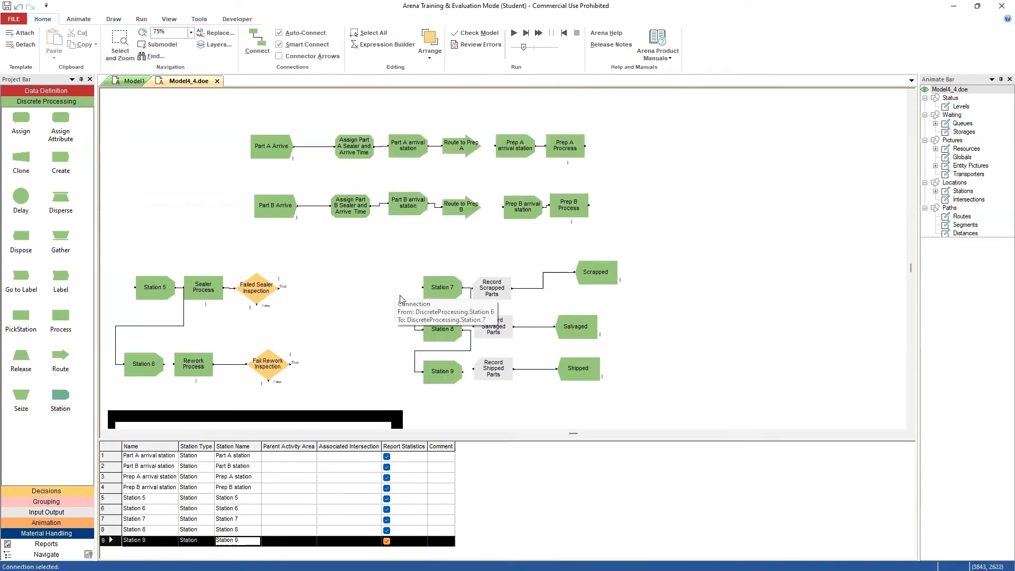
{"action": "left_click", "coordinate": [471, 304]}
{"action": "key", "text": "Delete"}
{"action": "left_click", "coordinate": [471, 335]}
{"action": "key", "text": "Delete"}
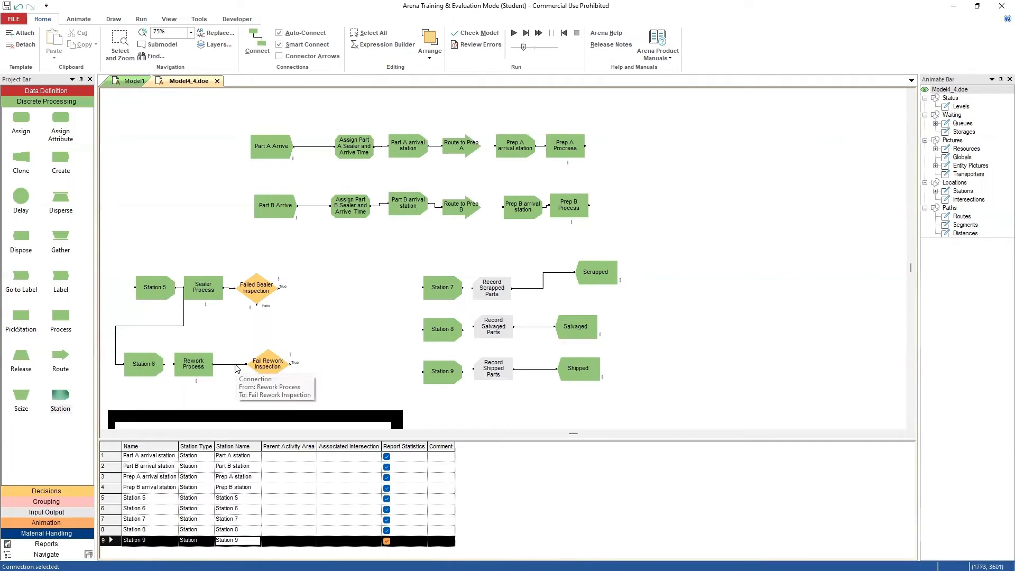
{"action": "left_click", "coordinate": [184, 327]}
{"action": "key", "text": "Delete"}
Add a Route module after the two prep processes and connect both Prep A and Prep B to it
{"action": "left_click_drag", "start_coordinate": [63, 361], "coordinate": [621, 173]}
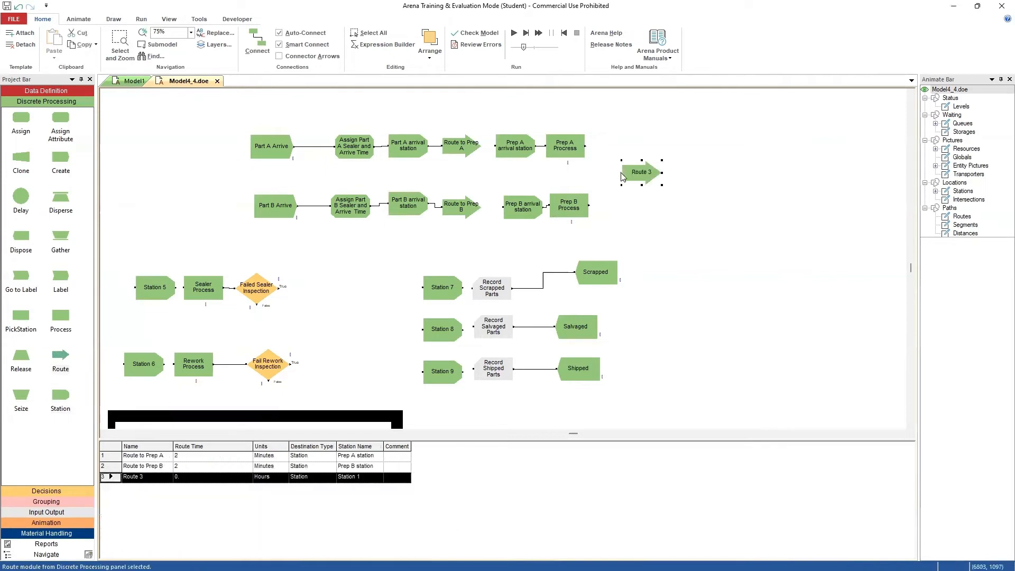
{"action": "left_click", "coordinate": [586, 146]}
{"action": "left_click", "coordinate": [621, 172]}
{"action": "left_click", "coordinate": [259, 48]}
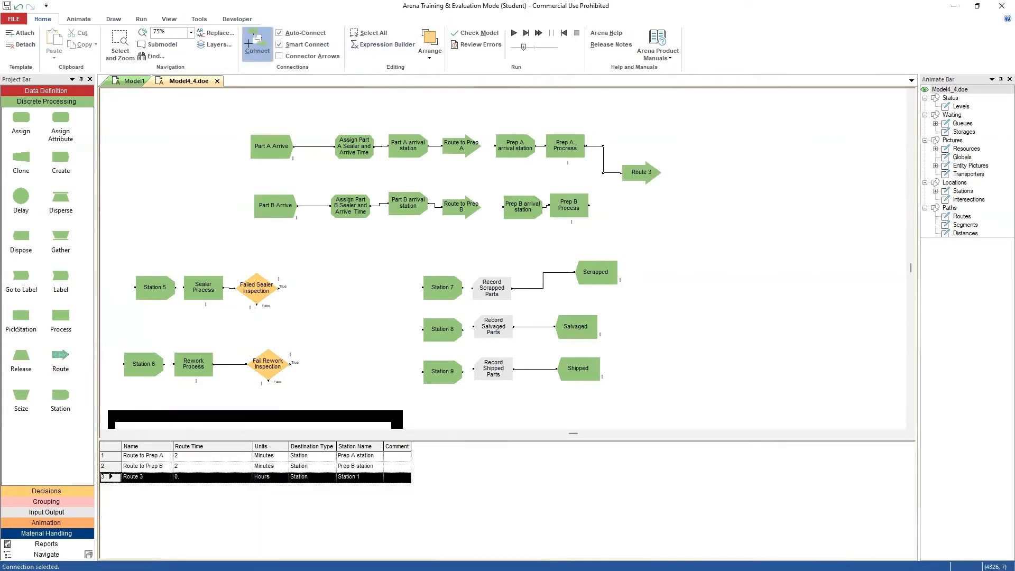
{"action": "left_click", "coordinate": [589, 205]}
{"action": "left_click", "coordinate": [602, 173]}
{"action": "key", "text": "Escape"}
{"action": "left_click", "coordinate": [589, 205]}
{"action": "left_click", "coordinate": [621, 173]}
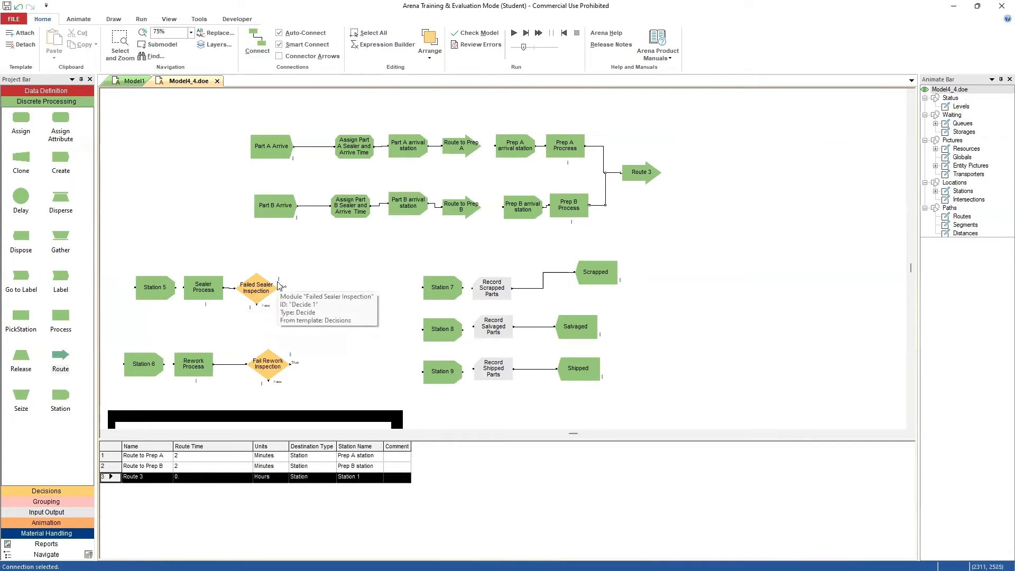
Place four Route modules, two after Failed Sealer Inspection and two after Fail Rework Inspection
{"action": "left_click_drag", "start_coordinate": [60, 354], "coordinate": [306, 275]}
{"action": "left_click_drag", "start_coordinate": [52, 359], "coordinate": [306, 297]}
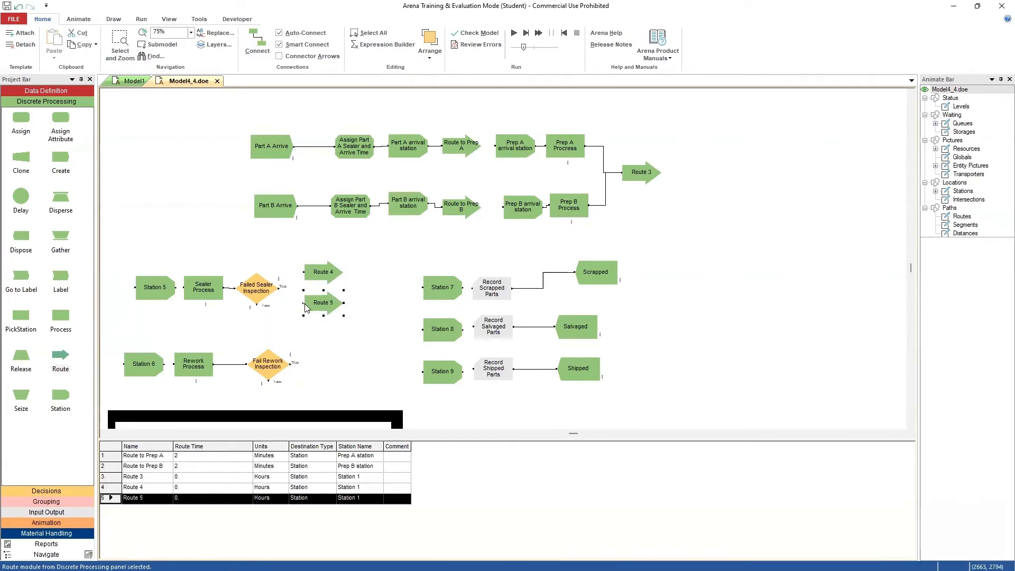
{"action": "left_click_drag", "start_coordinate": [61, 360], "coordinate": [302, 354]}
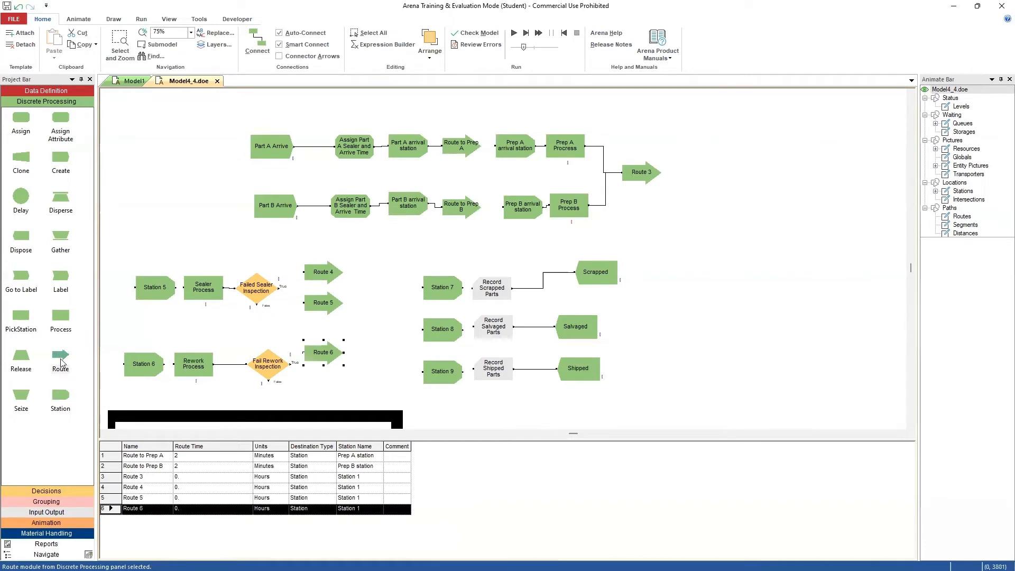
{"action": "left_click_drag", "start_coordinate": [343, 380], "coordinate": [305, 385]}
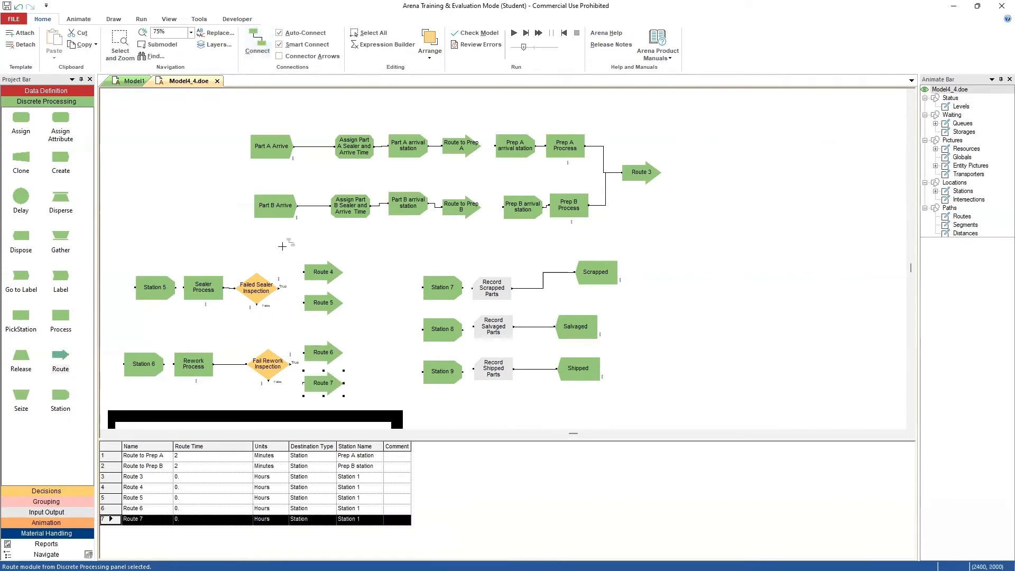
Connect the True exit of Failed Sealer Inspection to Route 4 and its False exit to Route 5
{"action": "left_click", "coordinate": [279, 287]}
{"action": "left_click", "coordinate": [303, 271]}
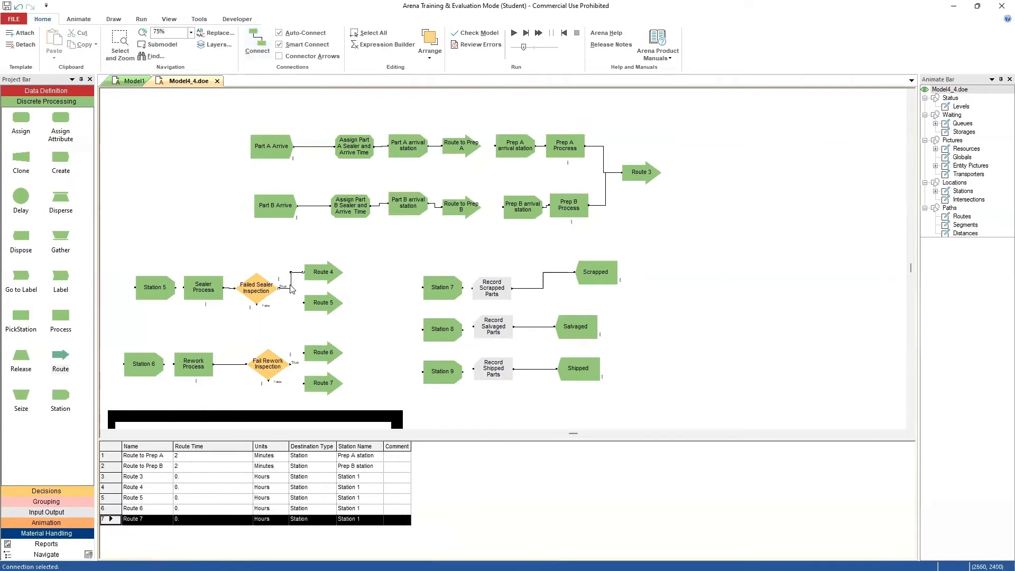
{"action": "left_click", "coordinate": [256, 39]}
{"action": "left_click", "coordinate": [257, 304]}
{"action": "left_click", "coordinate": [302, 303]}
Connect the True exit of Fail Rework Inspection to Route 6 and its False exit to Route 7
{"action": "left_click", "coordinate": [293, 363]}
{"action": "left_click", "coordinate": [302, 352]}
{"action": "left_click", "coordinate": [258, 42]}
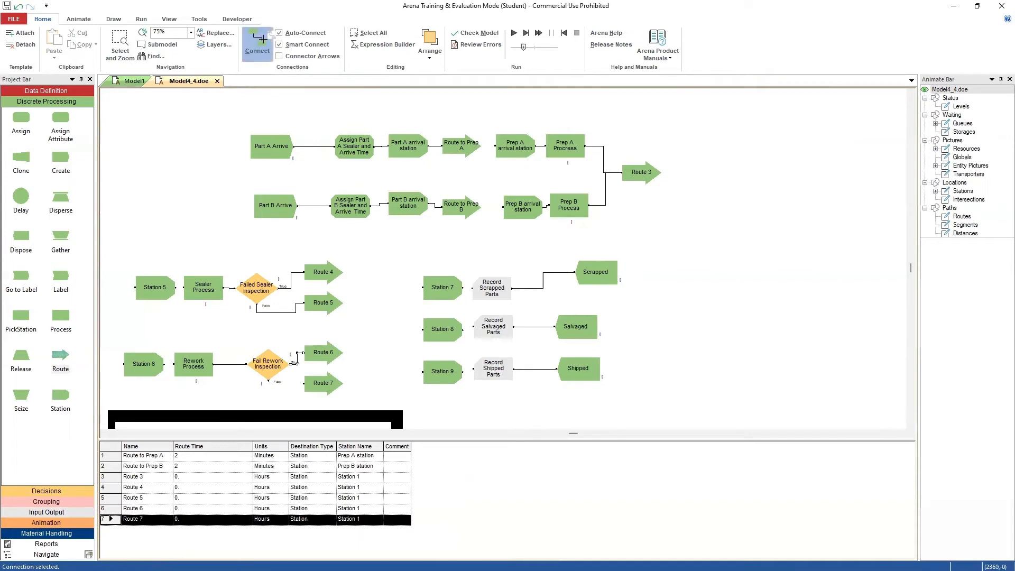
{"action": "left_click", "coordinate": [268, 380]}
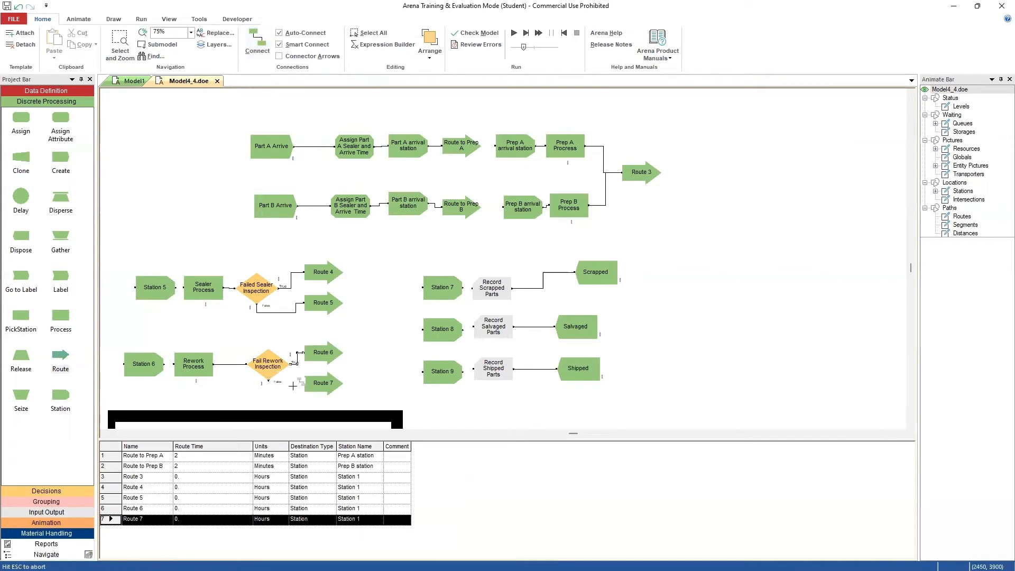
{"action": "left_click", "coordinate": [304, 382]}
Connect Stations 7, 8 and 9 to the Record Scrapped, Record Salvaged and Record Shipped Parts modules respectively
{"action": "left_click", "coordinate": [257, 43]}
{"action": "left_click", "coordinate": [464, 287]}
{"action": "left_click", "coordinate": [472, 287]}
{"action": "left_click", "coordinate": [257, 40]}
{"action": "left_click", "coordinate": [473, 326]}
{"action": "left_click", "coordinate": [257, 39]}
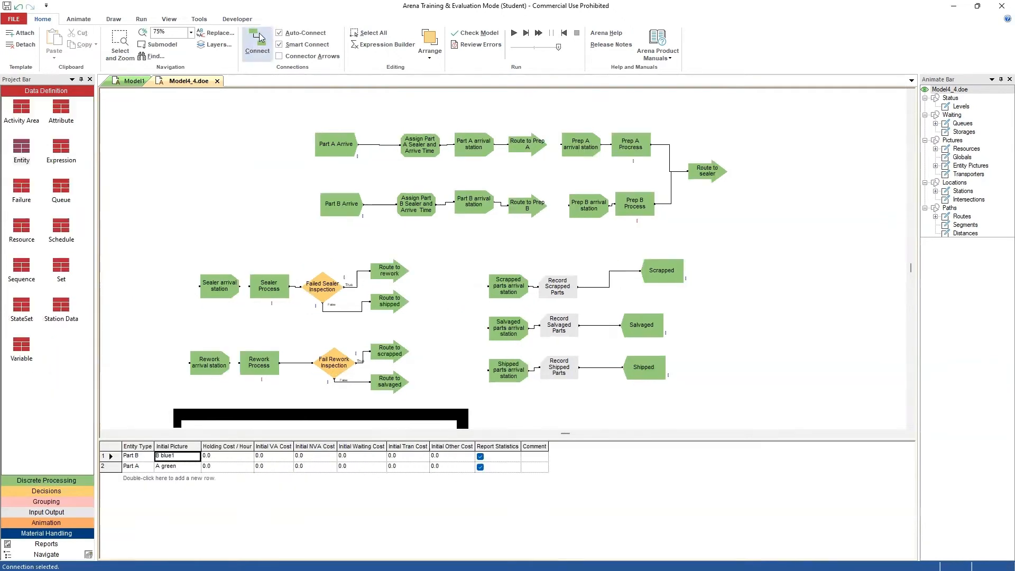
Connect the sealer arrival station to the Sealer Process and the rework arrival station to the Rework Process
{"action": "left_click", "coordinate": [259, 37]}
{"action": "left_click", "coordinate": [241, 286]}
{"action": "left_click", "coordinate": [249, 286]}
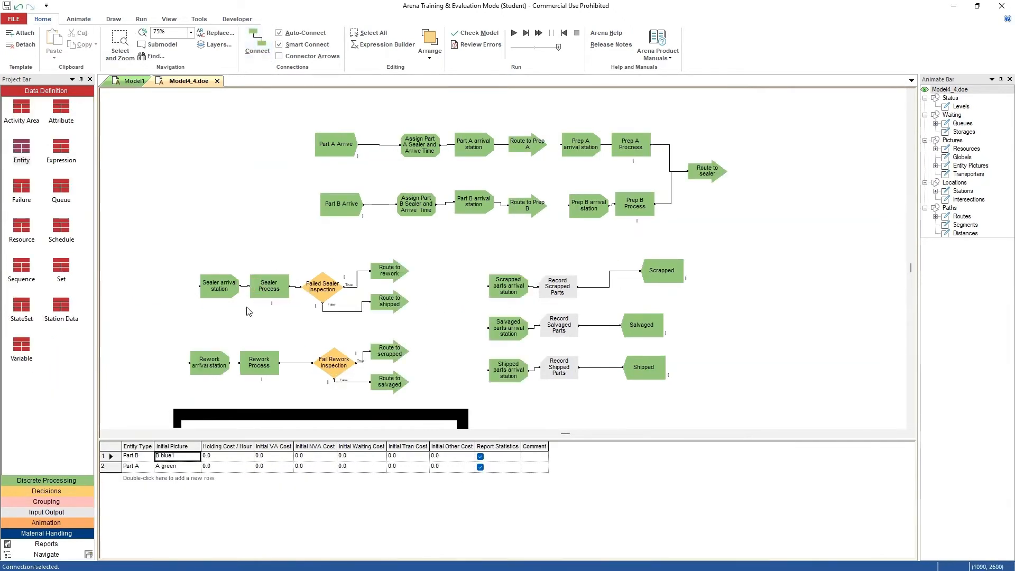
{"action": "left_click", "coordinate": [257, 40]}
{"action": "left_click", "coordinate": [231, 362]}
{"action": "left_click", "coordinate": [240, 364]}
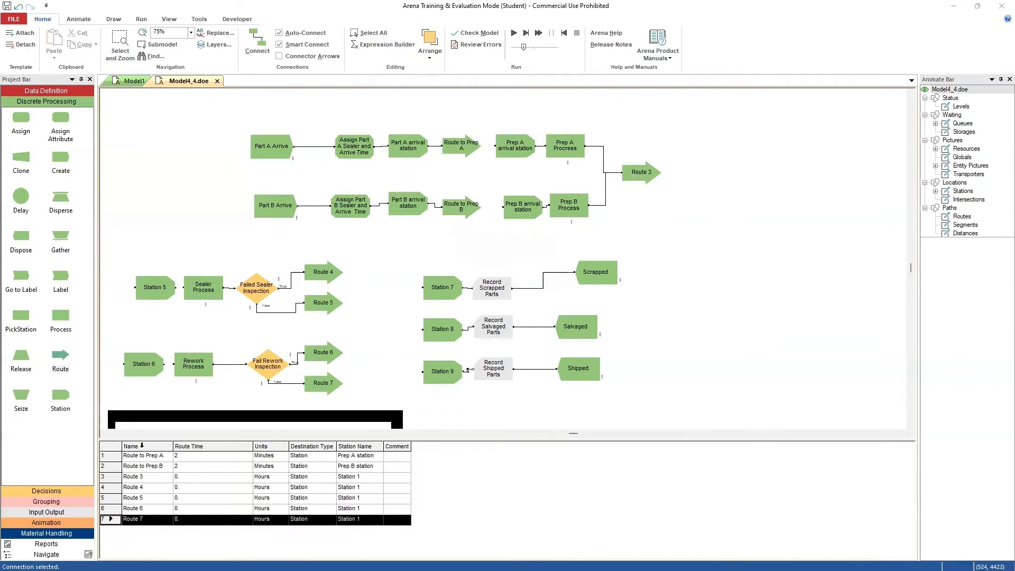
Rename the Station 5 module as Sealer arrival station and set its Station Name to Sealer station
{"action": "left_click", "coordinate": [169, 296]}
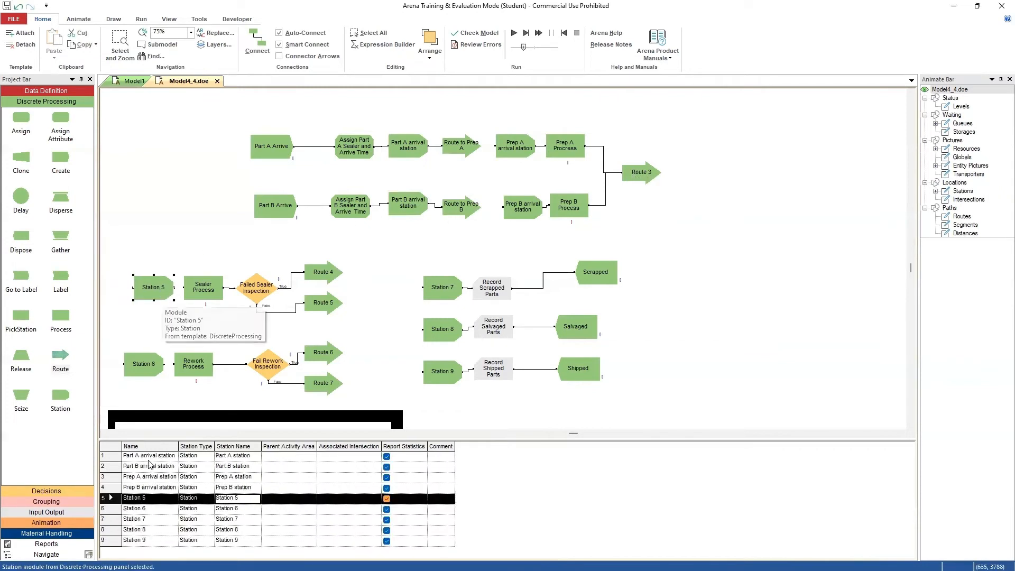
{"action": "left_click", "coordinate": [165, 500]}
{"action": "left_click", "coordinate": [160, 499]}
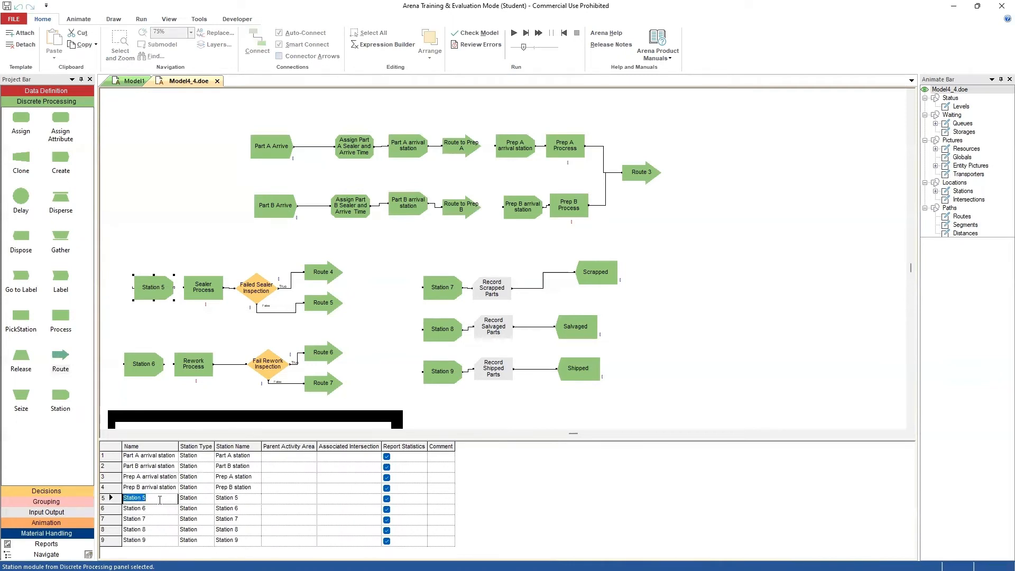
{"action": "type", "text": "Sealer arrive"}
{"action": "type", "text": "l station"}
{"action": "left_click", "coordinate": [236, 498]}
{"action": "left_click_drag", "start_coordinate": [239, 498], "coordinate": [214, 503]}
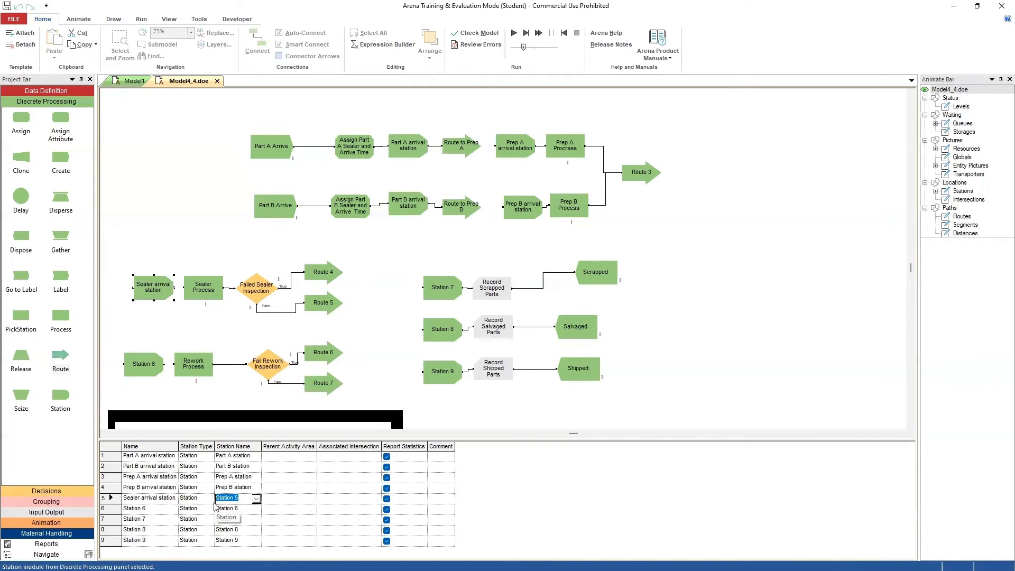
{"action": "type", "text": "Sealer statio"}
Rename the Station 6 module as Rework arrival station and set its Station Name to Rework station
{"action": "left_click", "coordinate": [165, 508]}
{"action": "left_click", "coordinate": [165, 507]}
{"action": "key", "text": "BackSpace"}
{"action": "key", "text": "BackSpace"}
{"action": "key", "text": "BackSpace"}
{"action": "key", "text": "BackSpace"}
{"action": "key", "text": "BackSpace"}
{"action": "key", "text": "BackSpace"}
{"action": "key", "text": "BackSpace"}
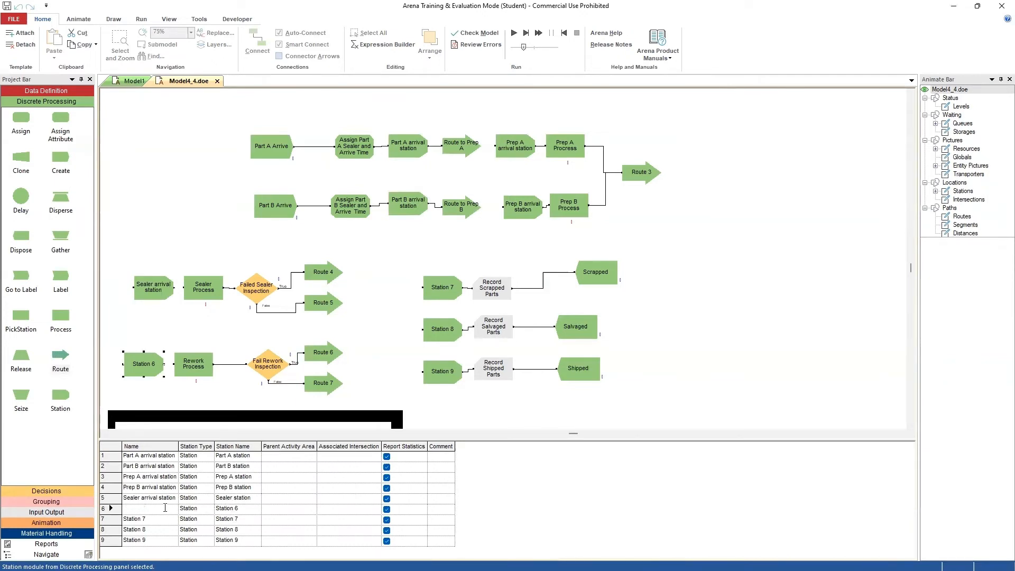
{"action": "type", "text": "Rework arrival station"}
{"action": "left_click", "coordinate": [223, 510]}
{"action": "left_click_drag", "start_coordinate": [216, 508], "coordinate": [238, 506]}
{"action": "type", "text": "Rework station"}
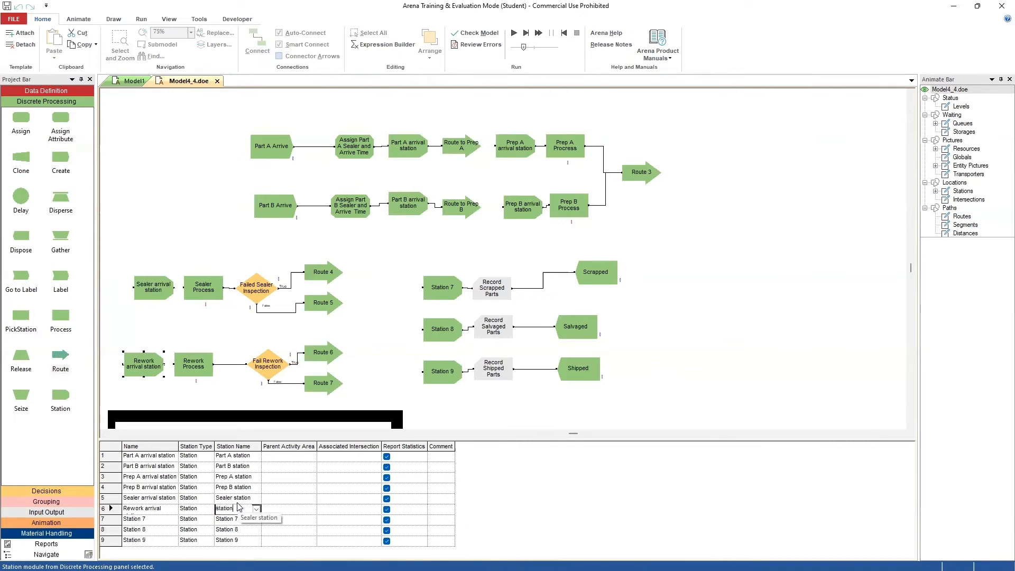
Rename the Station 7 module as Scrapped parts arrival station
{"action": "left_click", "coordinate": [165, 521]}
{"action": "left_click", "coordinate": [165, 520]}
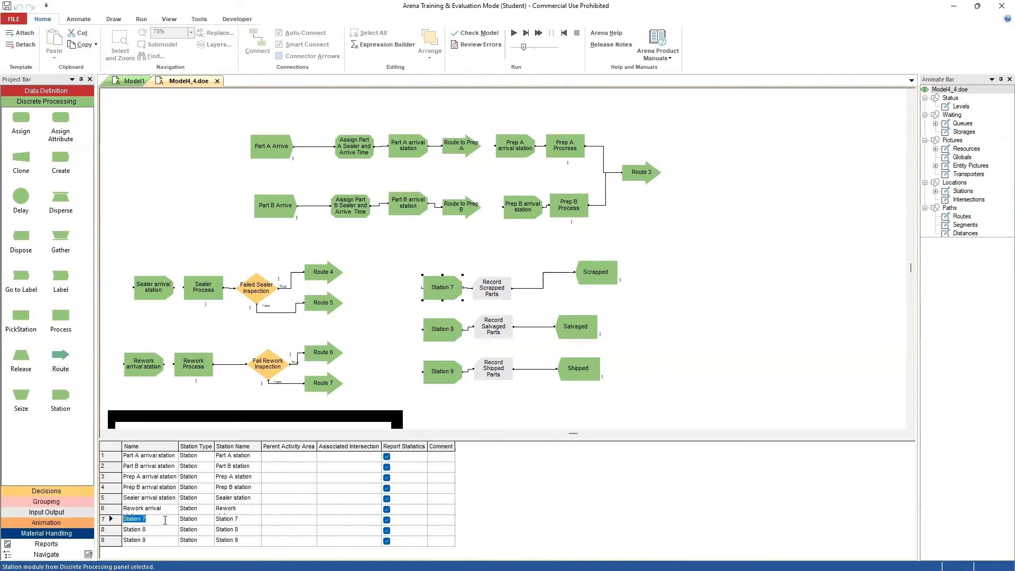
{"action": "type", "text": "S"}
{"action": "type", "text": "crapped par"}
{"action": "type", "text": "ts"}
{"action": "type", "text": " arrival"}
{"action": "type", "text": " statio"}
{"action": "type", "text": "n"}
{"action": "left_click", "coordinate": [246, 509]}
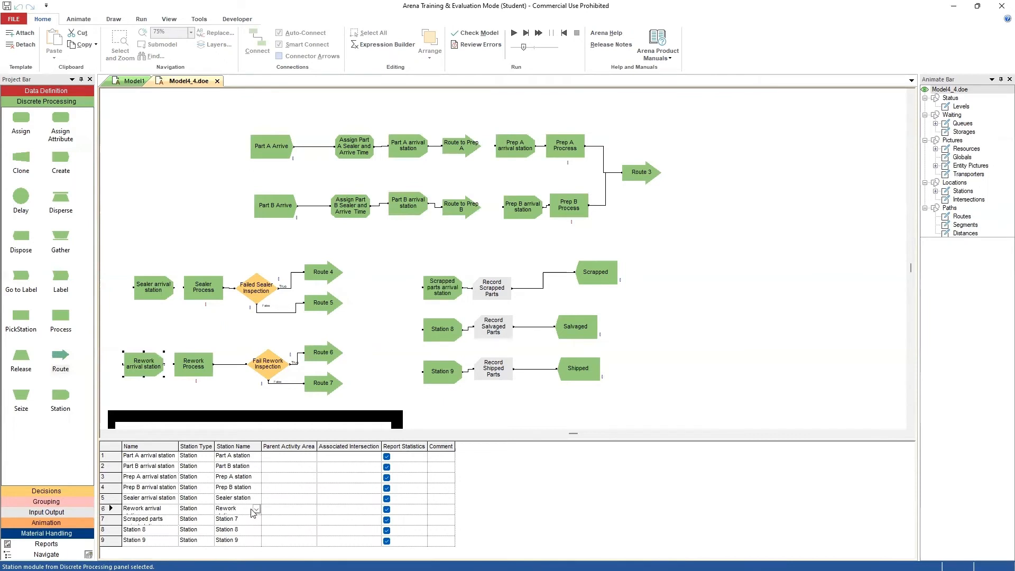
Set the Station Name of the scrapped parts arrival module to Scrapped station
{"action": "left_click", "coordinate": [249, 520]}
{"action": "type", "text": "S"}
{"action": "type", "text": "cra"}
{"action": "type", "text": "pped"}
{"action": "type", "text": " statio"}
{"action": "type", "text": "n"}
Rename the Station 8 module as Salvaged parts arrival station and set its Station Name to Salvaged station
{"action": "left_click", "coordinate": [161, 530]}
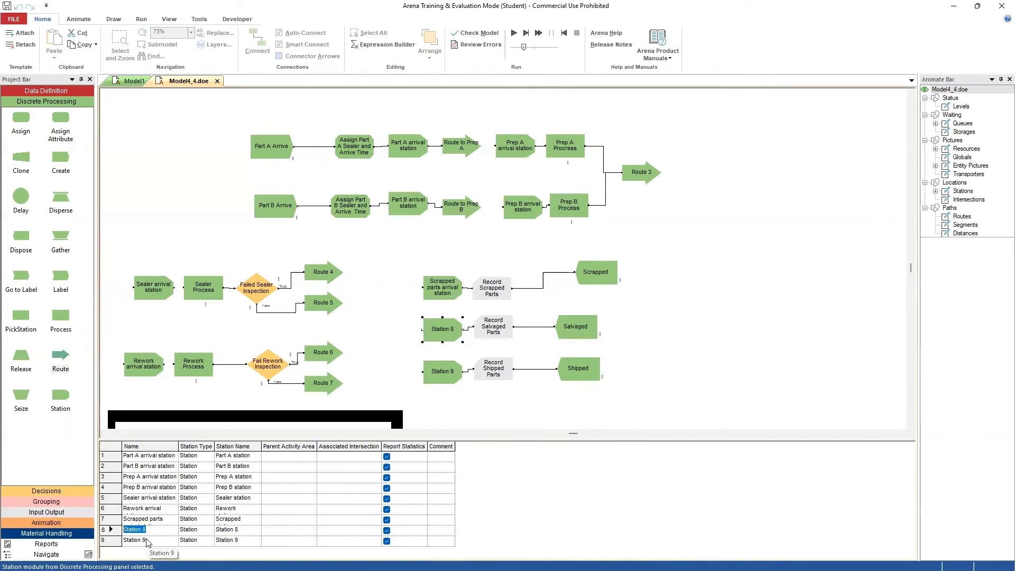
{"action": "type", "text": "S"}
{"action": "type", "text": "alvaged "}
{"action": "type", "text": "parts arrva"}
{"action": "type", "text": "l statio"}
{"action": "left_click", "coordinate": [238, 529]}
{"action": "left_click_drag", "start_coordinate": [239, 530], "coordinate": [210, 538]}
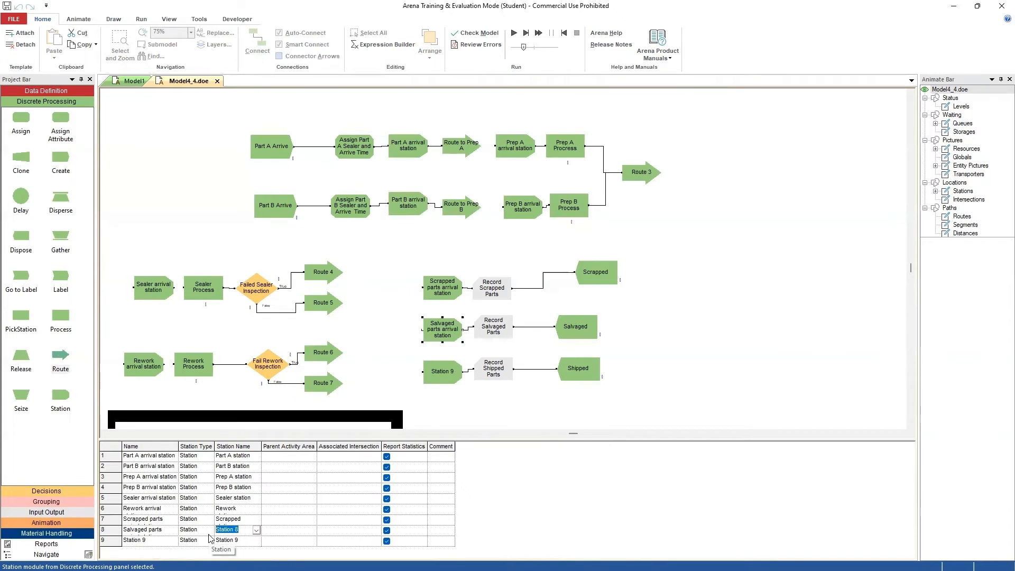
{"action": "type", "text": "Salvage"}
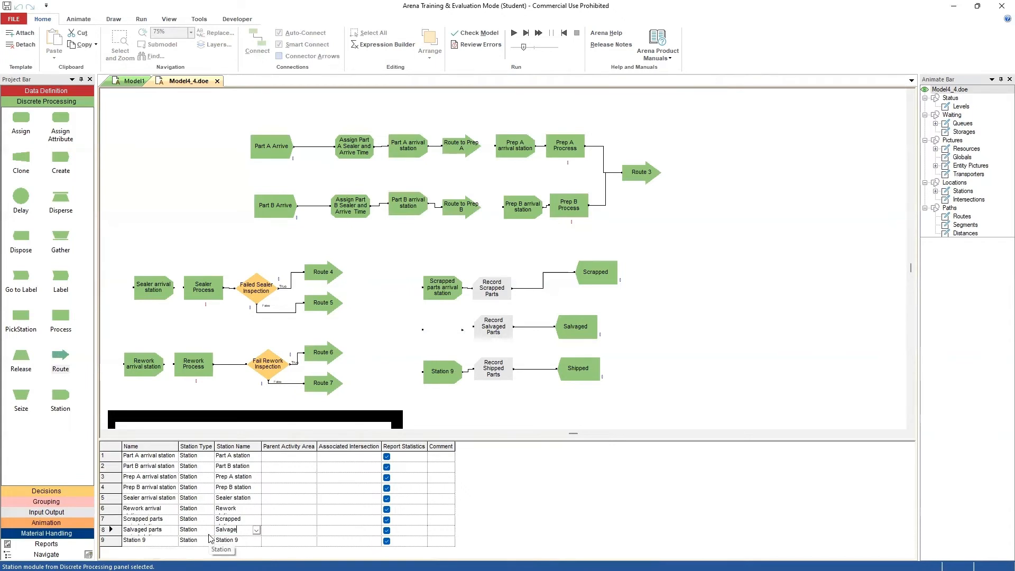
{"action": "type", "text": "d station"}
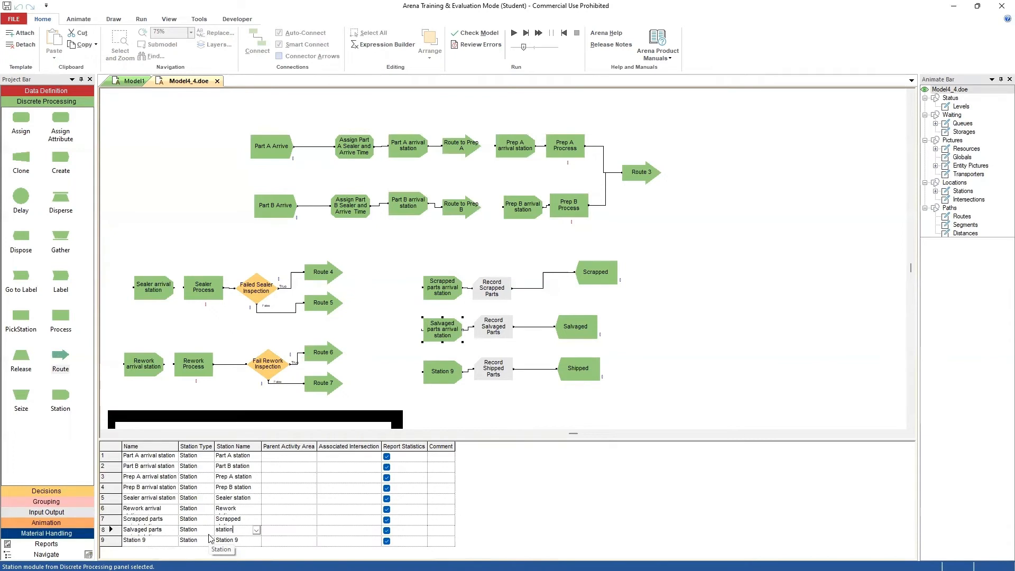
Rename the Station 9 module as Shipped parts arrival station and set its Station Name to Shipped station
{"action": "left_click", "coordinate": [165, 540]}
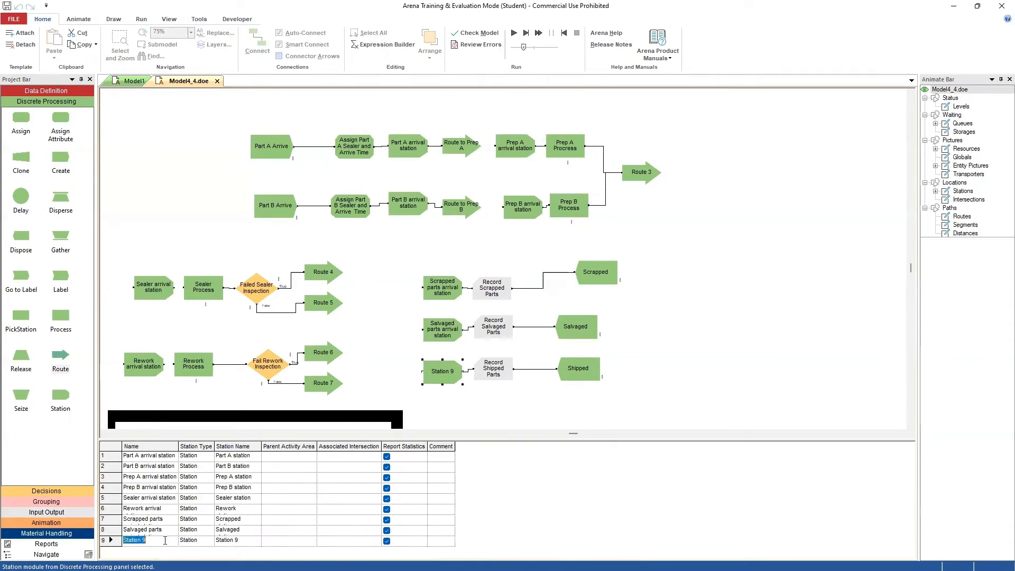
{"action": "type", "text": "Shipped parts arriv"}
{"action": "key", "text": "BackSpace"}
{"action": "key", "text": "BackSpace"}
{"action": "key", "text": "BackSpace"}
{"action": "type", "text": "ival station"}
{"action": "left_click", "coordinate": [233, 540]}
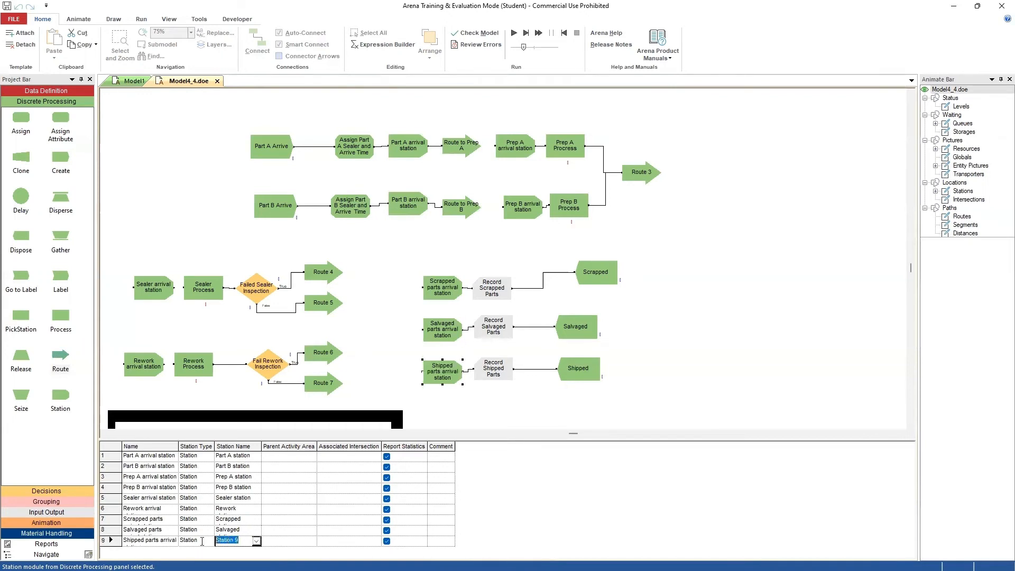
{"action": "type", "text": "Shipped station"}
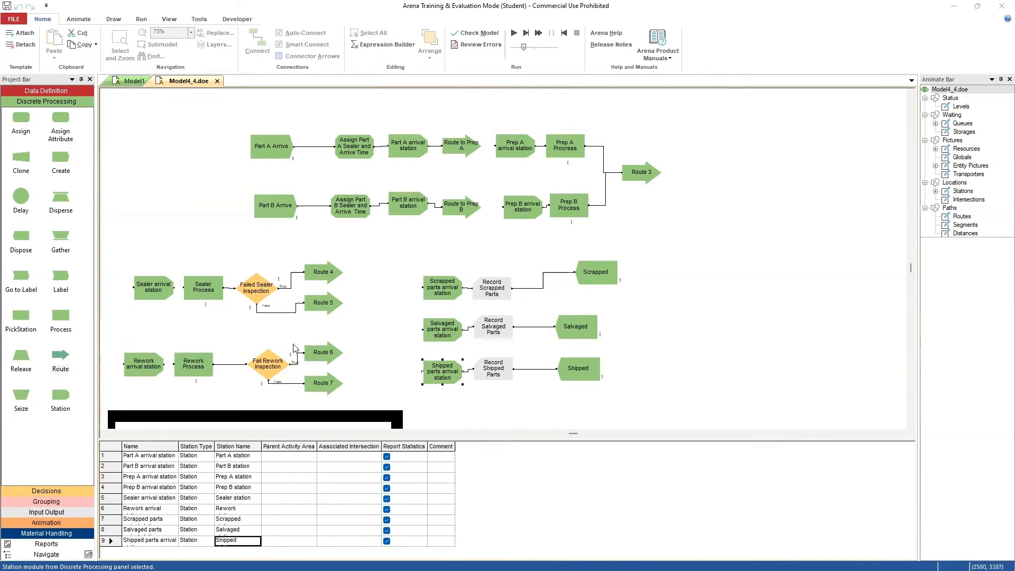
Rename the Route 3 module as Route to sealer and set its route time to 2 minutes
{"action": "left_click", "coordinate": [641, 174]}
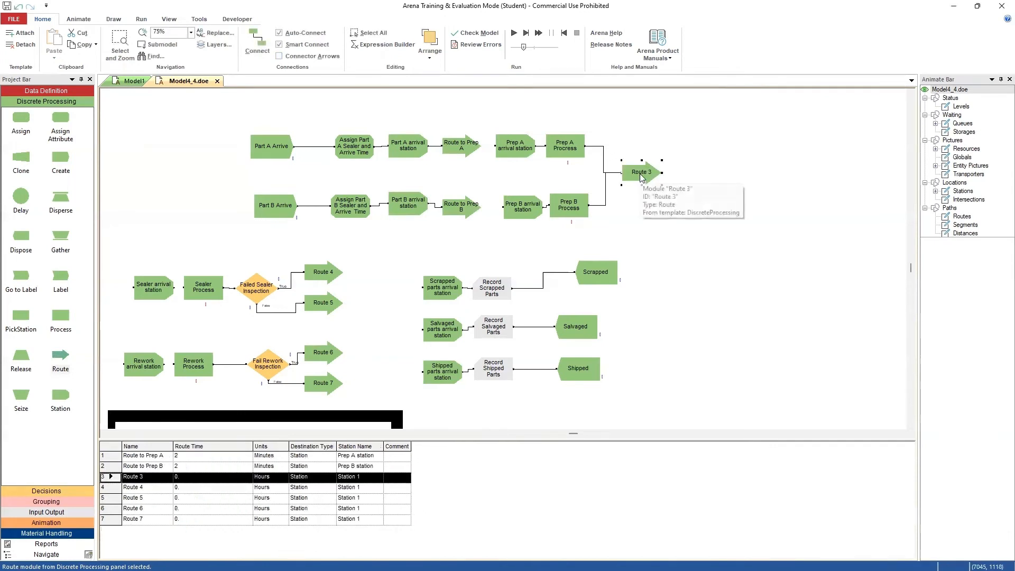
{"action": "left_click", "coordinate": [154, 479]}
{"action": "left_click", "coordinate": [153, 477]}
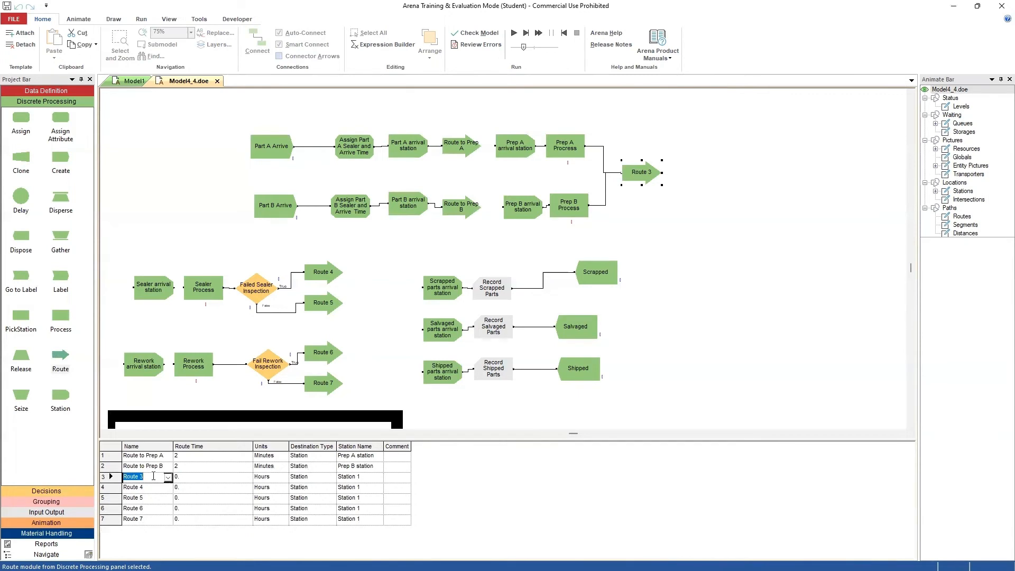
{"action": "type", "text": "Route to sealer"}
{"action": "left_click", "coordinate": [211, 477]}
{"action": "left_click", "coordinate": [190, 475]}
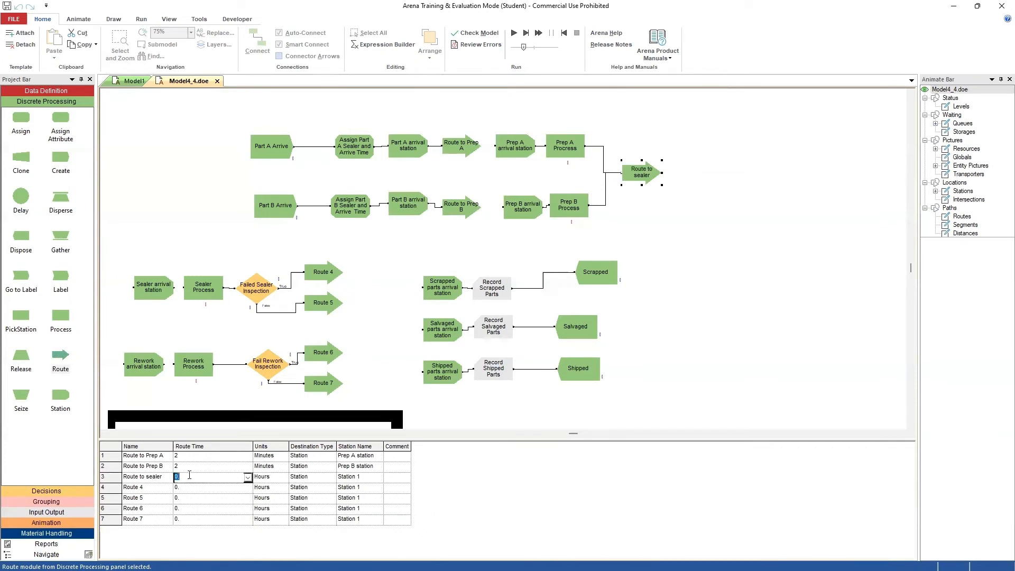
{"action": "type", "text": "2"}
{"action": "left_click", "coordinate": [280, 477]}
{"action": "left_click", "coordinate": [284, 477]}
{"action": "left_click", "coordinate": [272, 496]}
Rename the Route 4 module as Route to rework and set its route time to 2 minutes
{"action": "left_click", "coordinate": [151, 486]}
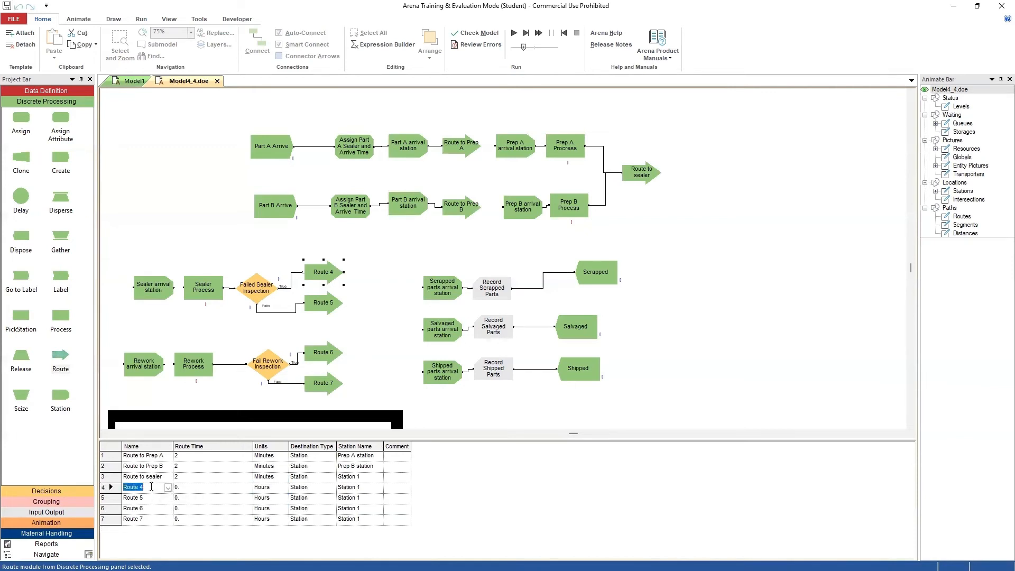
{"action": "type", "text": "Re"}
{"action": "type", "text": "rk"}
{"action": "key", "text": "Return"}
{"action": "left_click", "coordinate": [240, 487]}
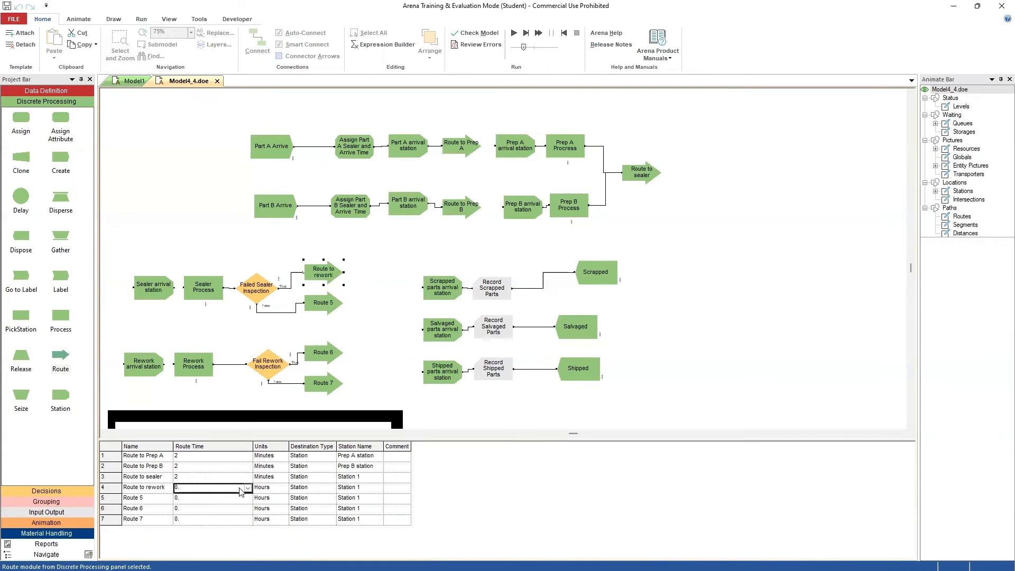
{"action": "type", "text": "2"}
{"action": "left_click", "coordinate": [284, 488]}
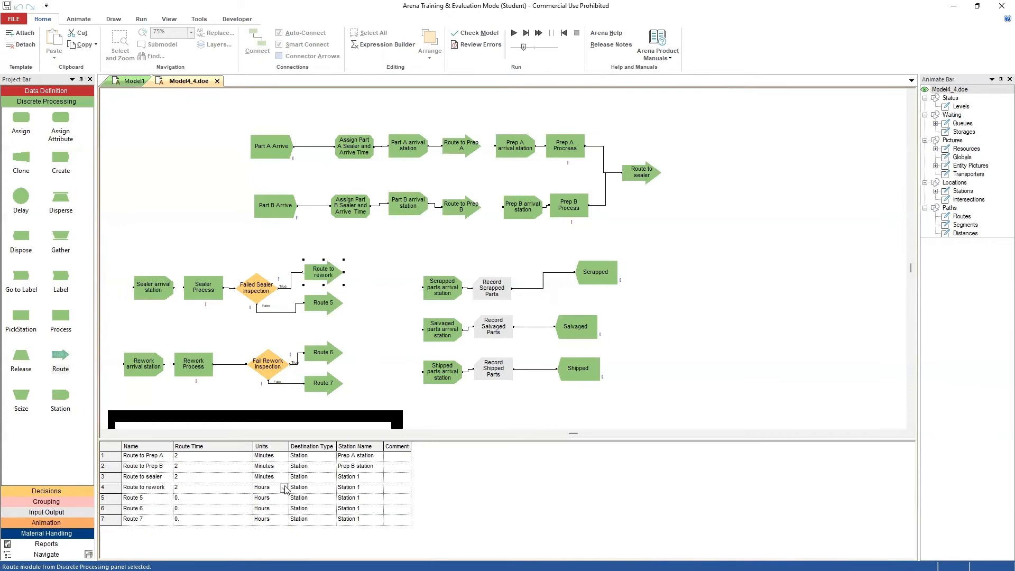
{"action": "left_click", "coordinate": [284, 488]}
{"action": "left_click", "coordinate": [277, 507]}
Rename Route 5, Route 6 and Route 7 as Route to shipped, Route to scrapped and Route to salvaged respectively
{"action": "left_click", "coordinate": [154, 500]}
{"action": "left_click", "coordinate": [152, 499]}
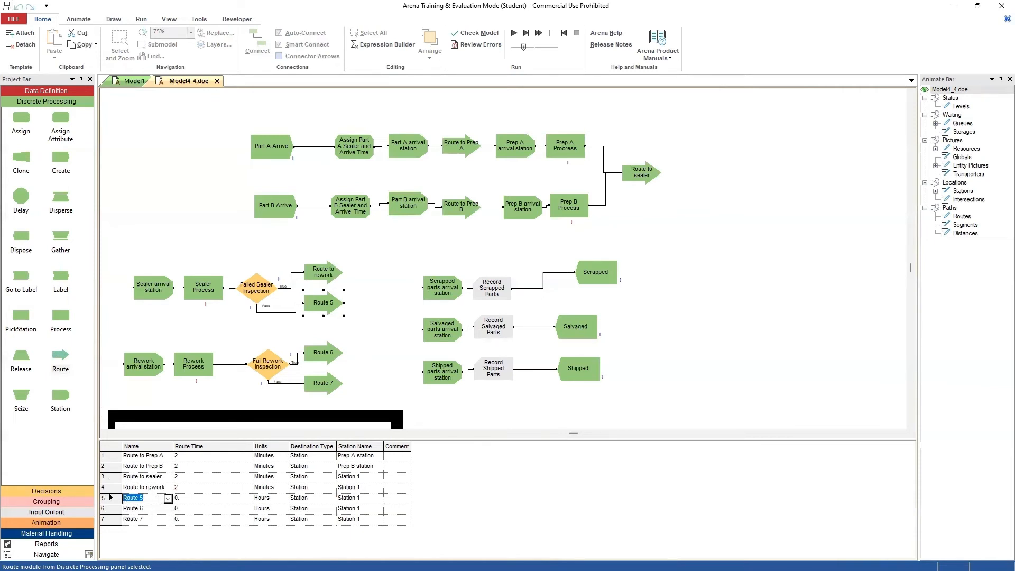
{"action": "type", "text": "R"}
{"action": "type", "text": "d"}
{"action": "left_click", "coordinate": [159, 510]}
{"action": "left_click", "coordinate": [158, 511]}
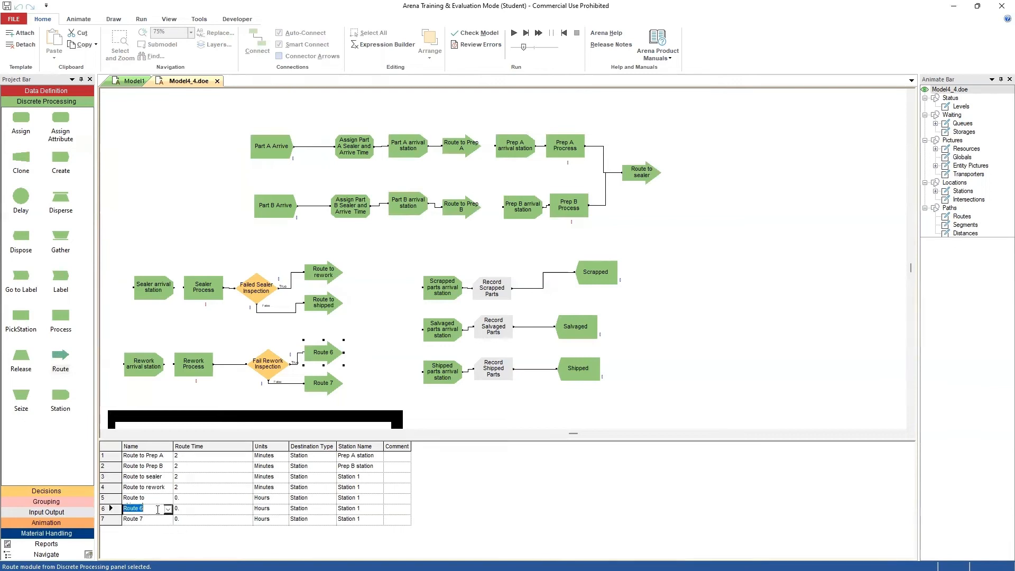
{"action": "type", "text": "Route to scrapped"}
{"action": "left_click", "coordinate": [153, 520]}
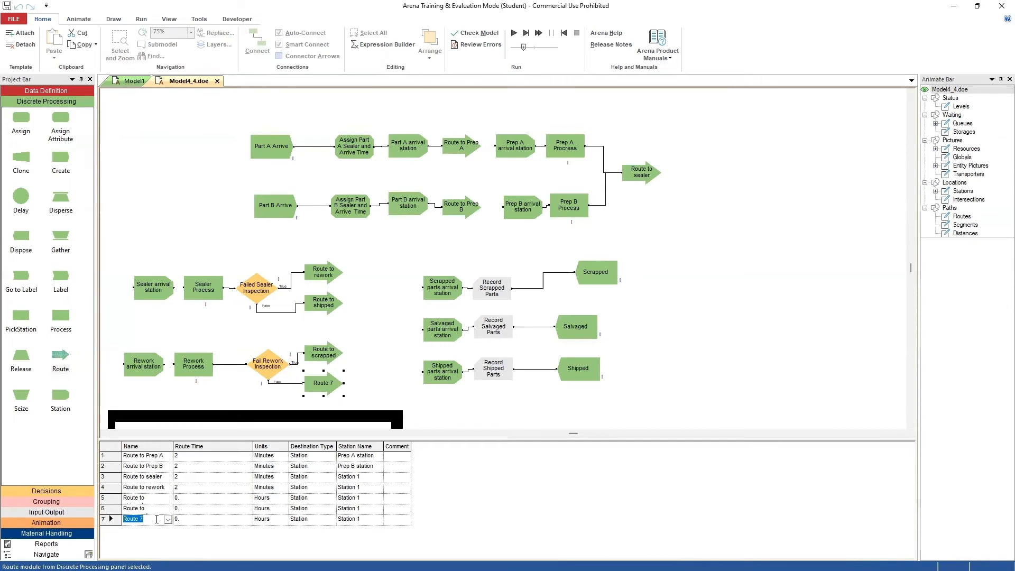
{"action": "type", "text": "Toute to salvaged"}
Set the route time of Route to shipped to 2 minutes
{"action": "left_click", "coordinate": [234, 498]}
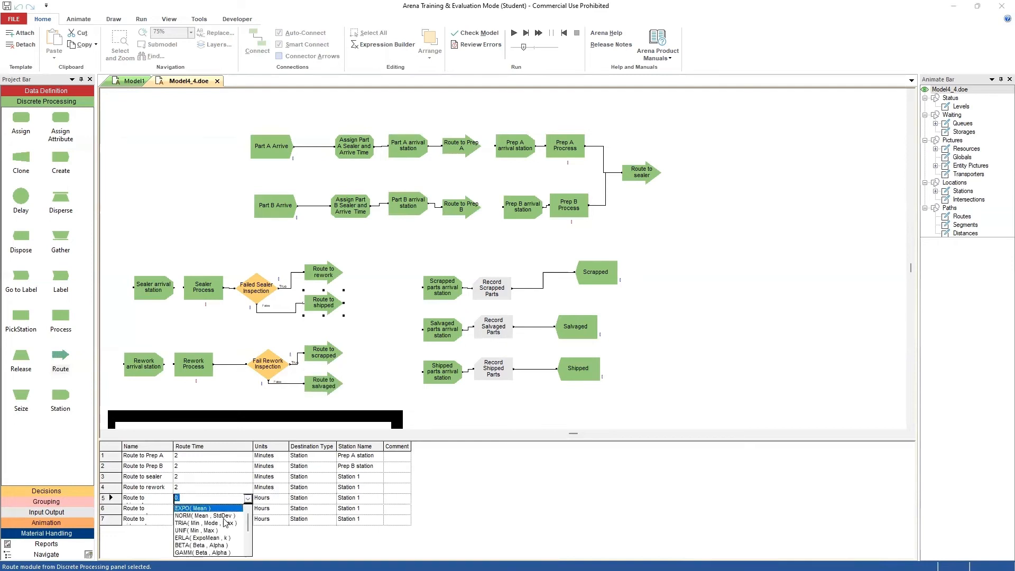
{"action": "left_click", "coordinate": [229, 501]}
{"action": "type", "text": "2"}
{"action": "left_click", "coordinate": [283, 499]}
{"action": "left_click", "coordinate": [284, 499]}
{"action": "left_click", "coordinate": [271, 518]}
Set the route time of Route to scrapped to 2 minutes
{"action": "left_click", "coordinate": [223, 509]}
{"action": "type", "text": "2"}
{"action": "left_click", "coordinate": [274, 510]}
{"action": "left_click", "coordinate": [284, 509]}
{"action": "left_click", "coordinate": [275, 528]}
Set the route time of Route to salvaged to 2 minutes
{"action": "left_click", "coordinate": [244, 520]}
{"action": "left_click", "coordinate": [246, 520]}
{"action": "type", "text": "2"}
{"action": "left_click", "coordinate": [275, 520]}
{"action": "left_click", "coordinate": [284, 519]}
{"action": "left_click", "coordinate": [275, 538]}
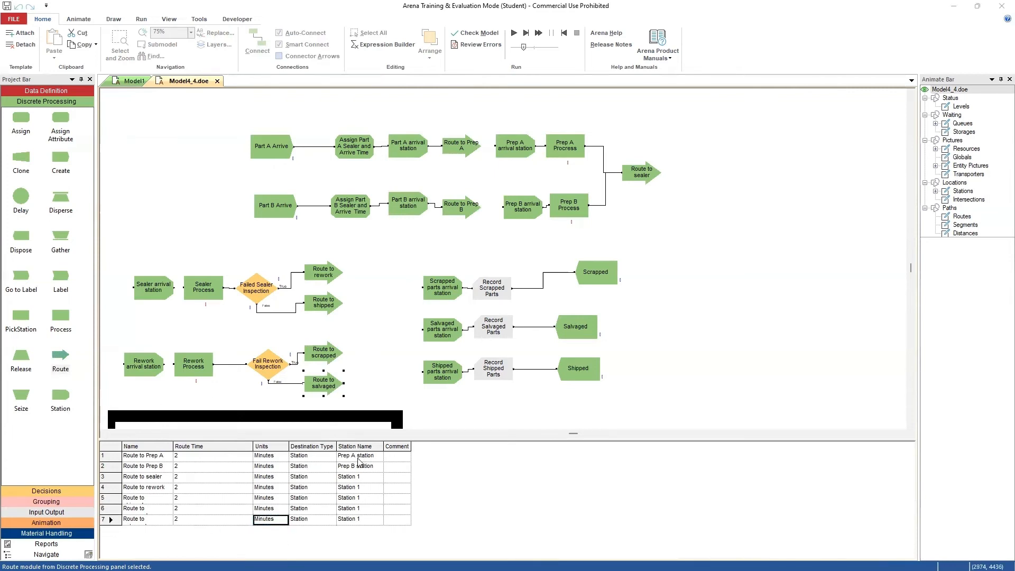
Set the destination of Route to sealer to Sealer station and of Route to rework to Rework station
{"action": "left_click", "coordinate": [359, 478]}
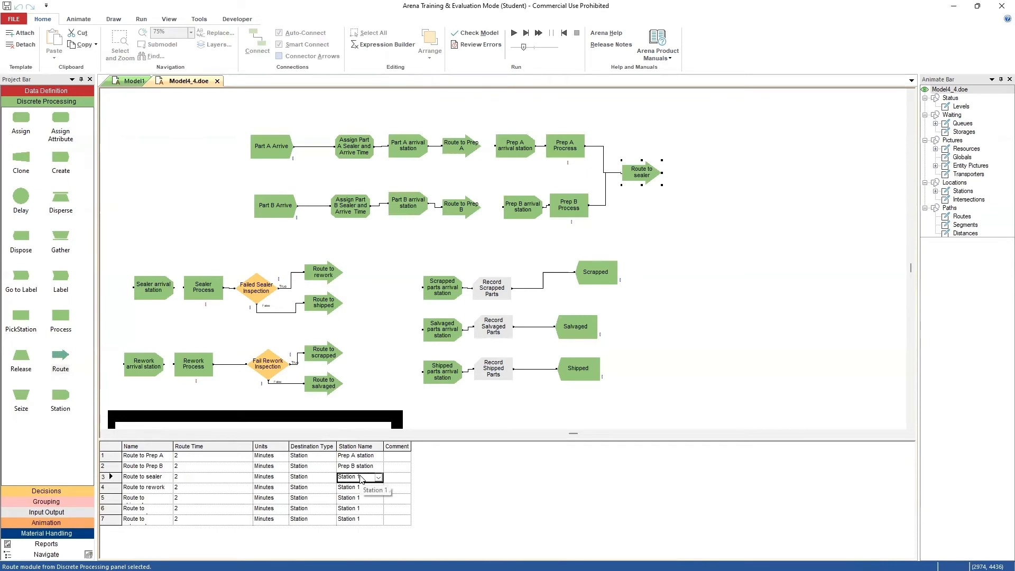
{"action": "left_click", "coordinate": [379, 477]}
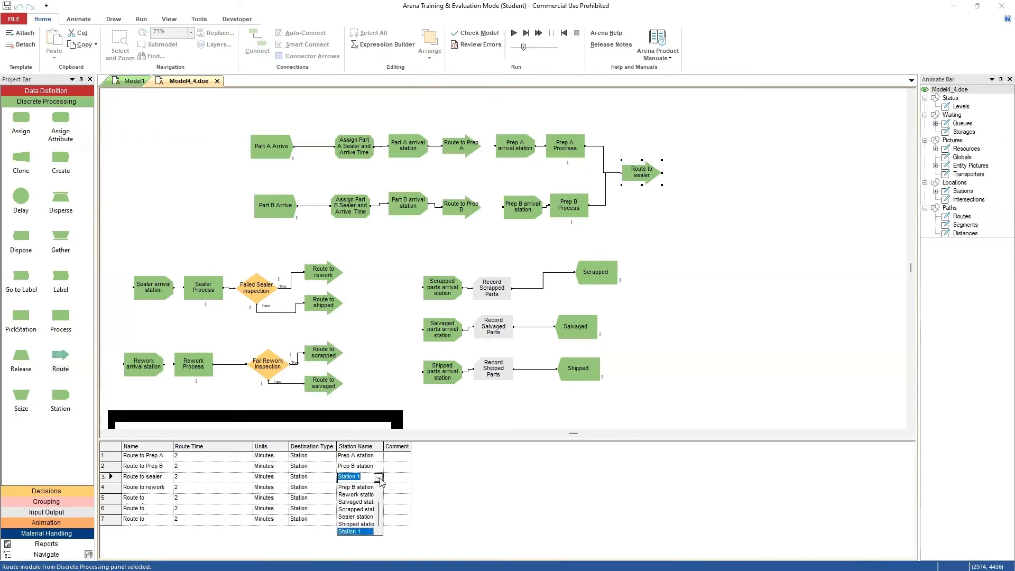
{"action": "left_click", "coordinate": [368, 516]}
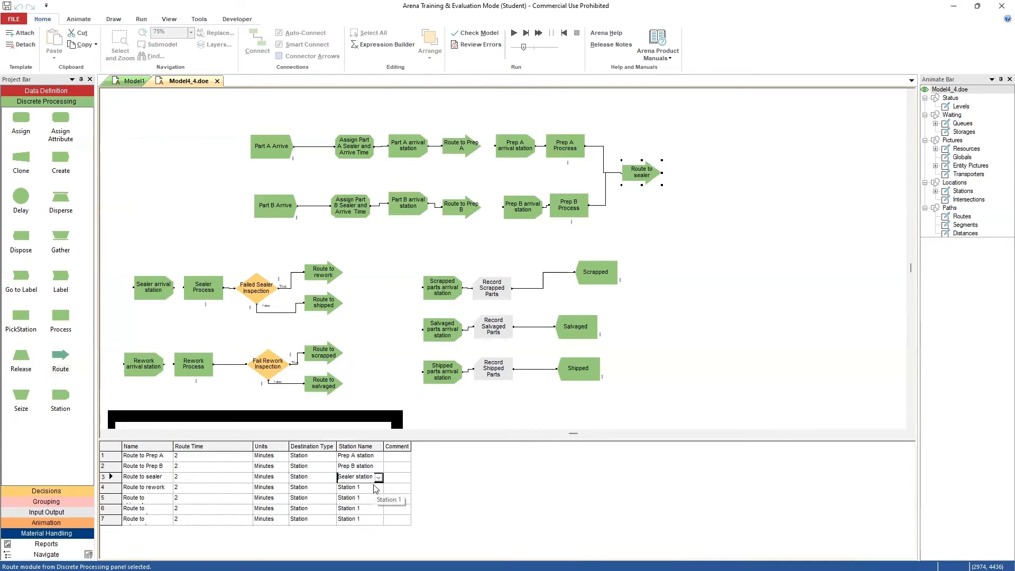
{"action": "left_click", "coordinate": [370, 488]}
{"action": "left_click", "coordinate": [379, 487]}
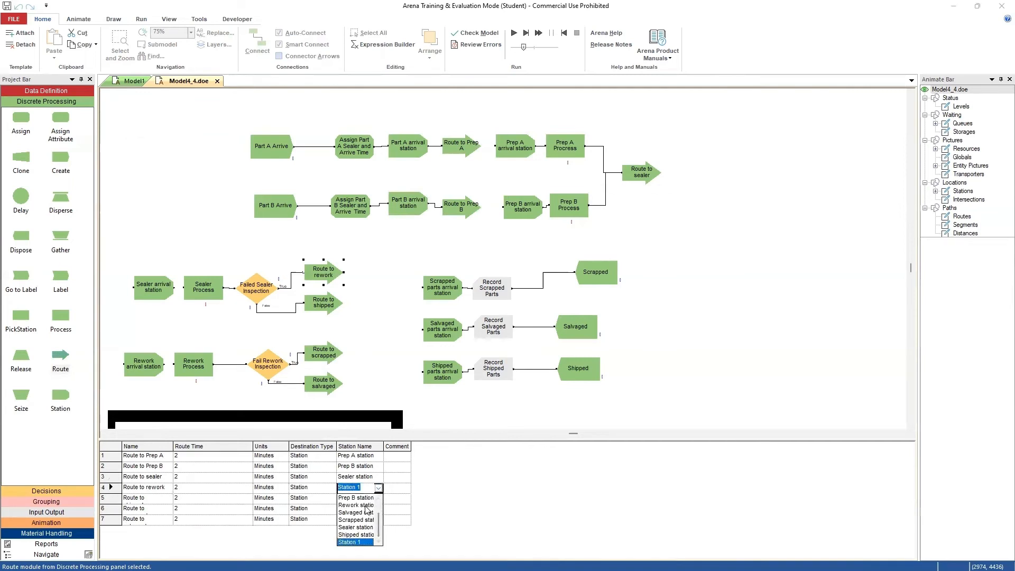
{"action": "left_click", "coordinate": [367, 505]}
Set the destination of Route to shipped to Shipped station and of Route to scrapped to Scrapped station
{"action": "left_click", "coordinate": [373, 498]}
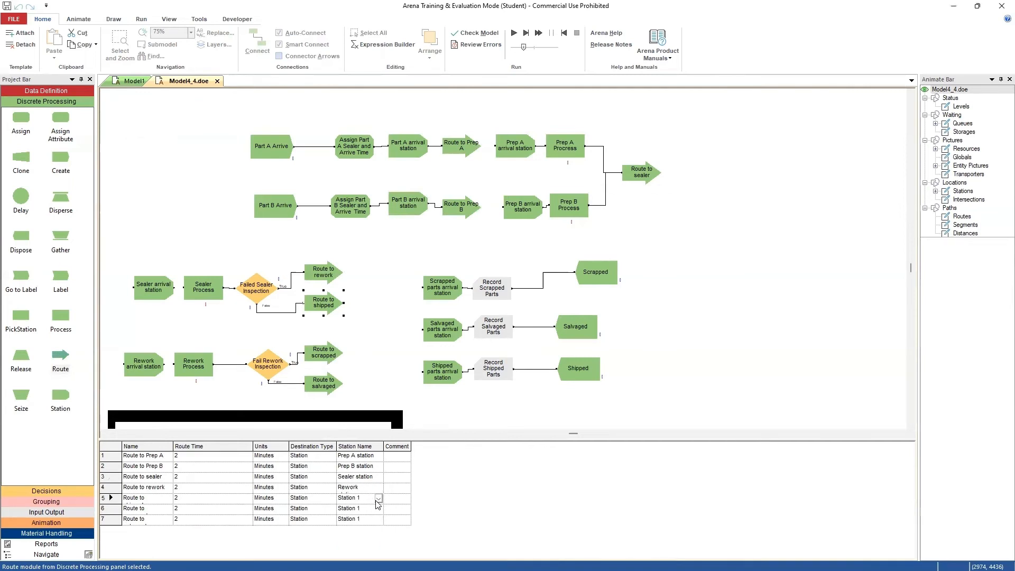
{"action": "left_click", "coordinate": [378, 499]}
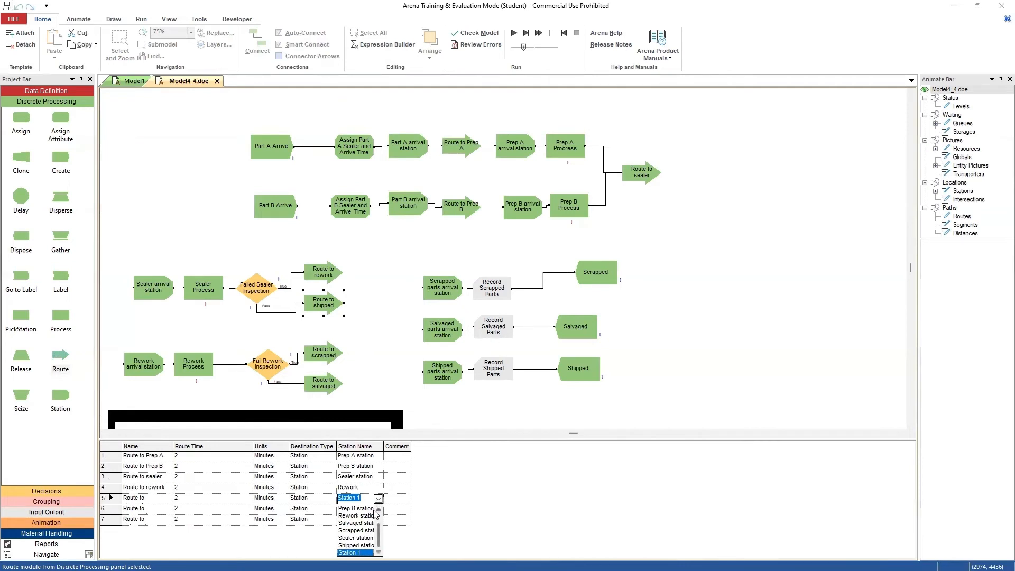
{"action": "left_click", "coordinate": [362, 545]}
{"action": "left_click", "coordinate": [372, 510]}
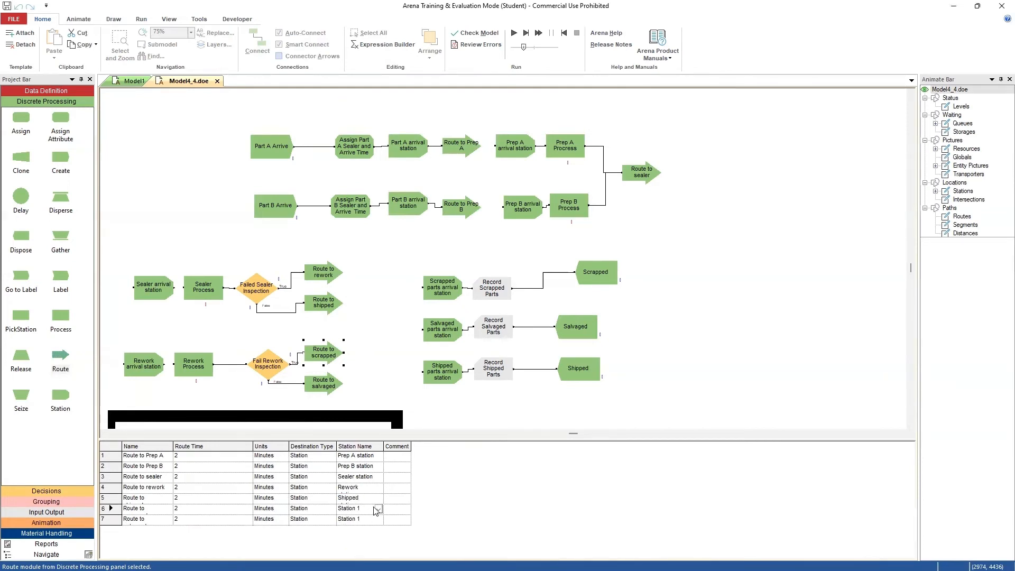
{"action": "left_click", "coordinate": [378, 510]}
{"action": "left_click", "coordinate": [379, 509]}
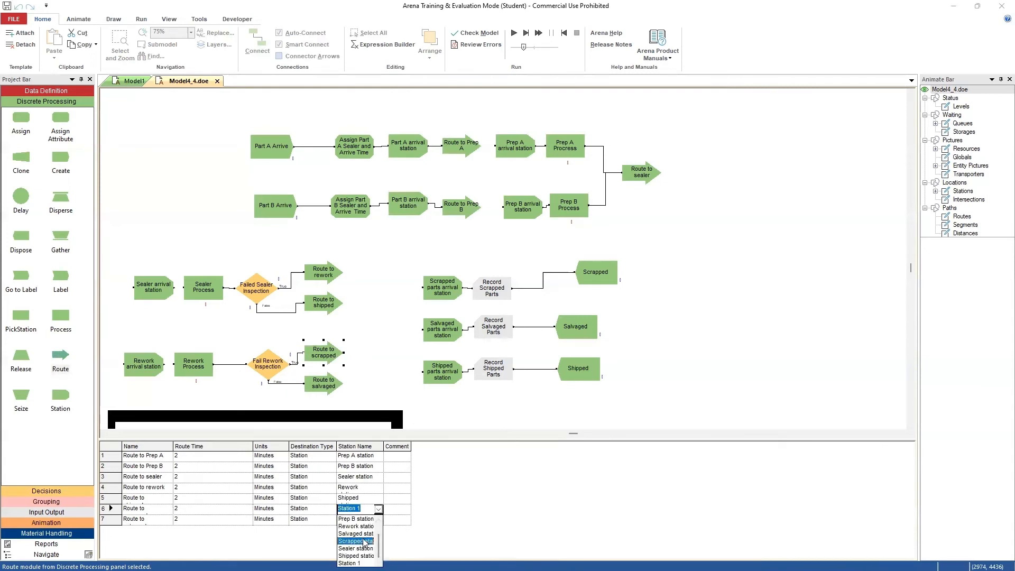
{"action": "left_click", "coordinate": [365, 541]}
Set the destination station of Route to salvaged to Rework station
{"action": "left_click", "coordinate": [365, 521]}
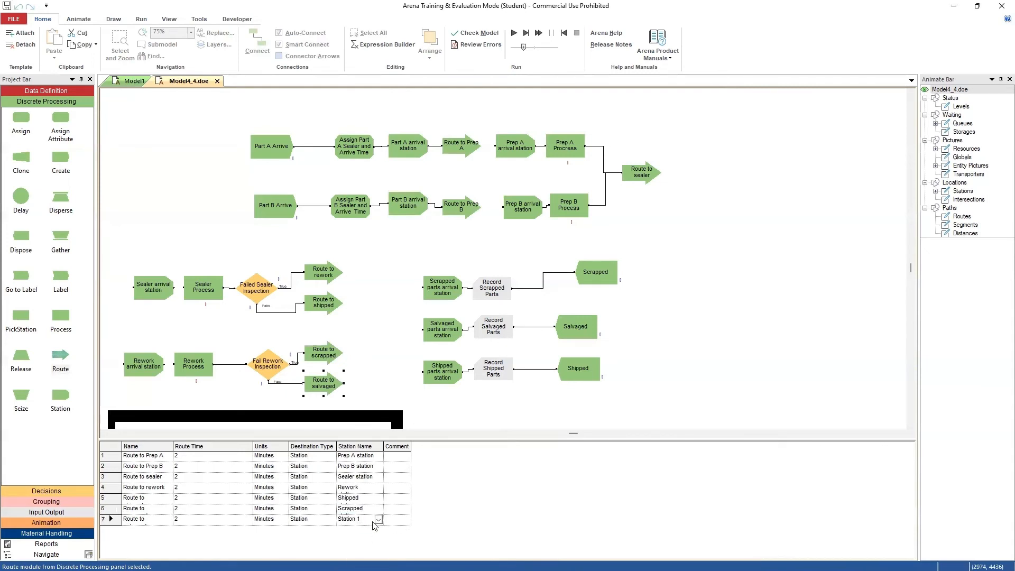
{"action": "left_click", "coordinate": [378, 520]}
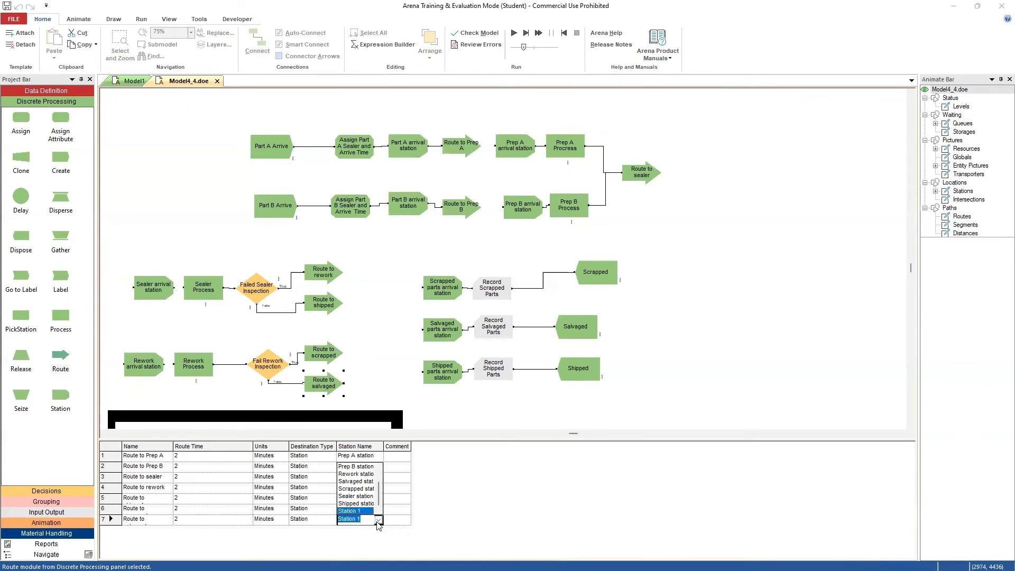
{"action": "left_click", "coordinate": [369, 474]}
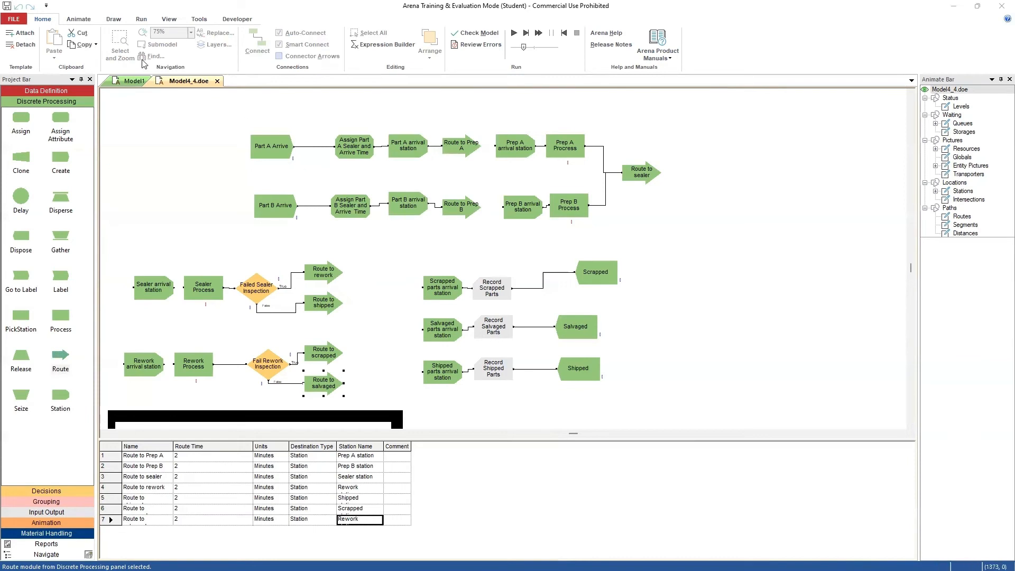
Append 4 to the project title "The Enhanced Electronic Assembly and Test System" in the run setup's project parameters
{"action": "left_click", "coordinate": [141, 20]}
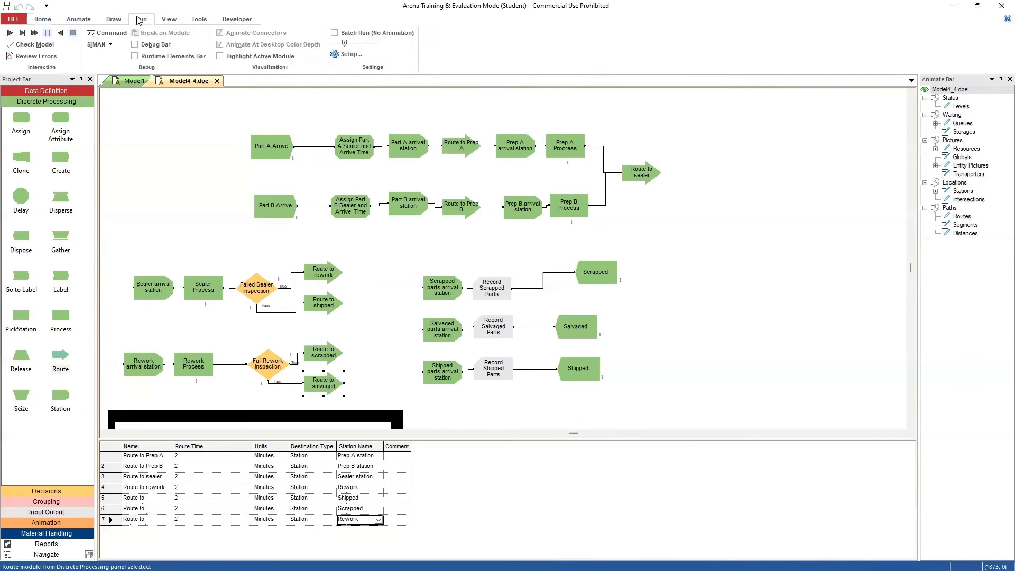
{"action": "left_click", "coordinate": [350, 55]}
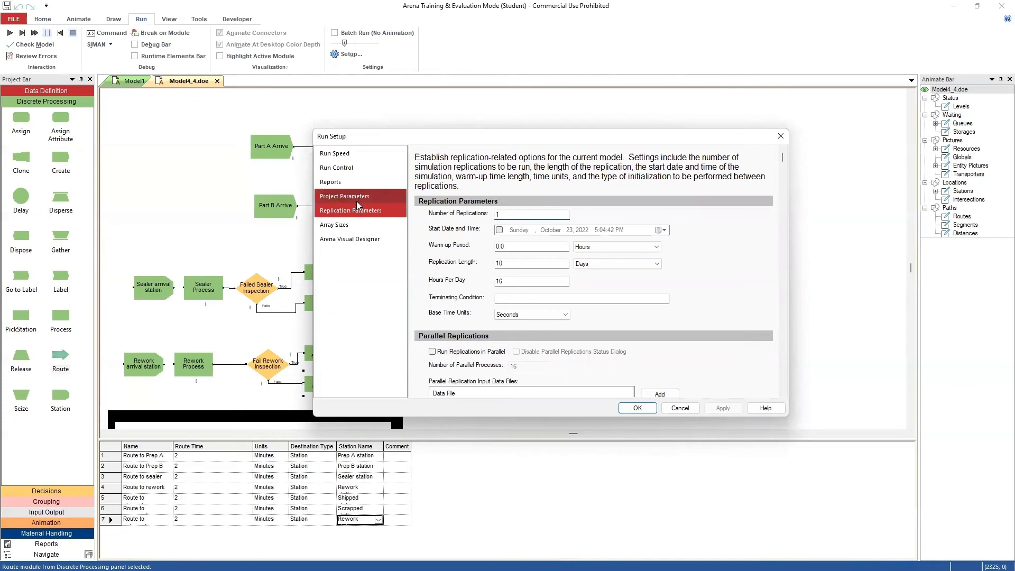
{"action": "left_click", "coordinate": [338, 197]}
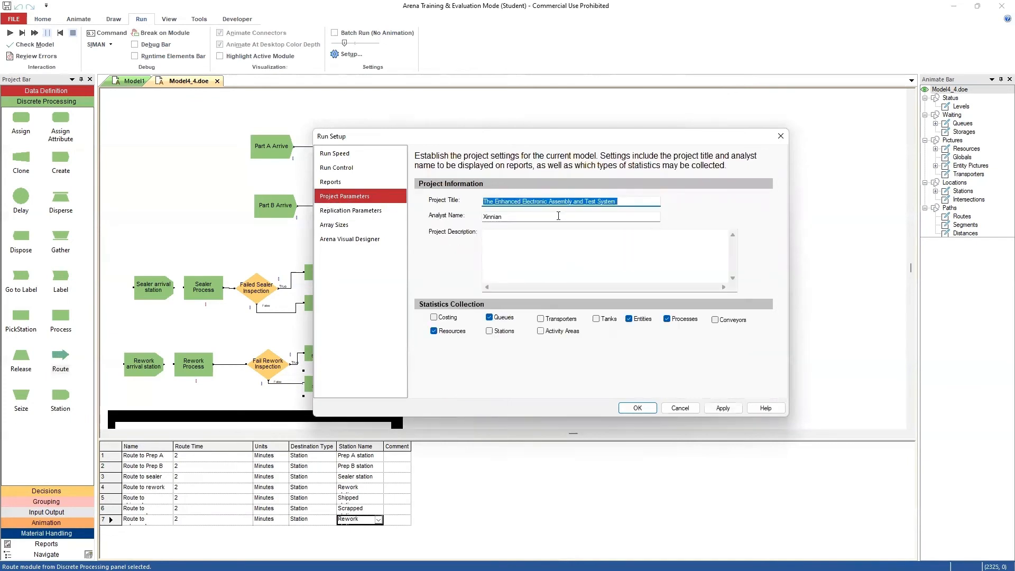
{"action": "left_click", "coordinate": [631, 202]}
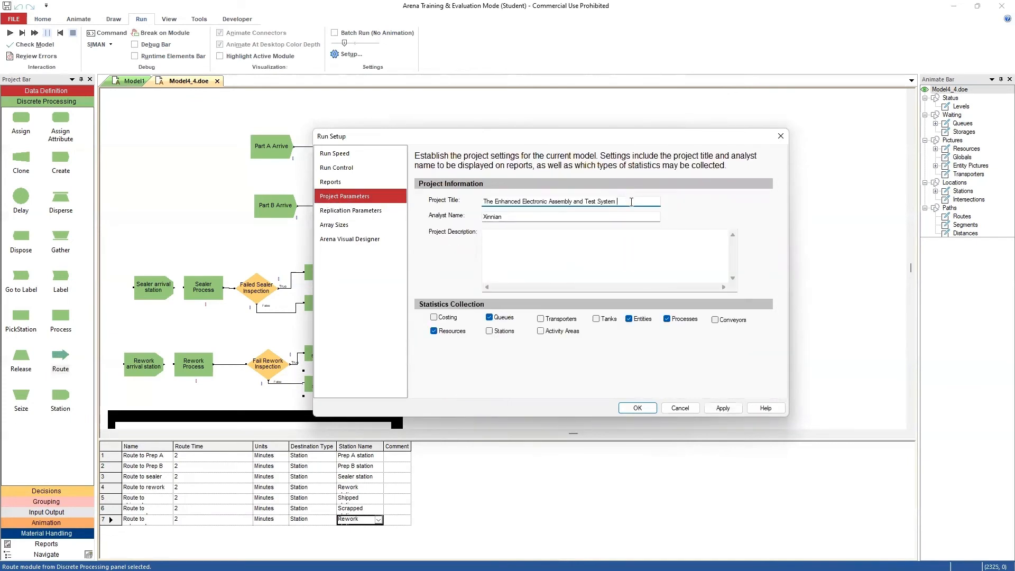
{"action": "type", "text": "4"}
{"action": "left_click", "coordinate": [637, 408]}
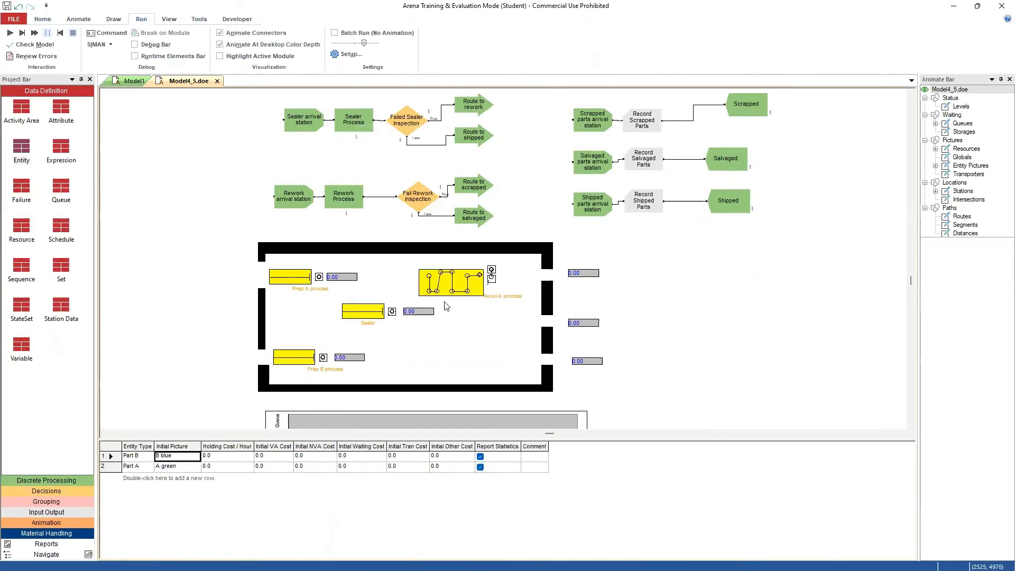
Run the Model4_5 simulation and reduce its animation speed to watch the parts move
{"action": "left_click", "coordinate": [10, 32]}
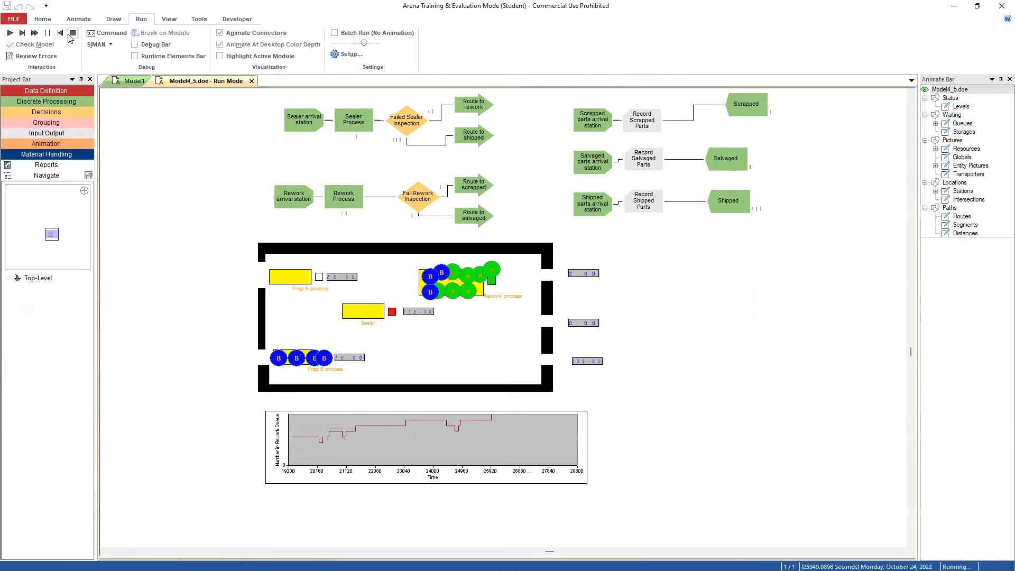
{"action": "left_click_drag", "start_coordinate": [364, 43], "coordinate": [335, 43]}
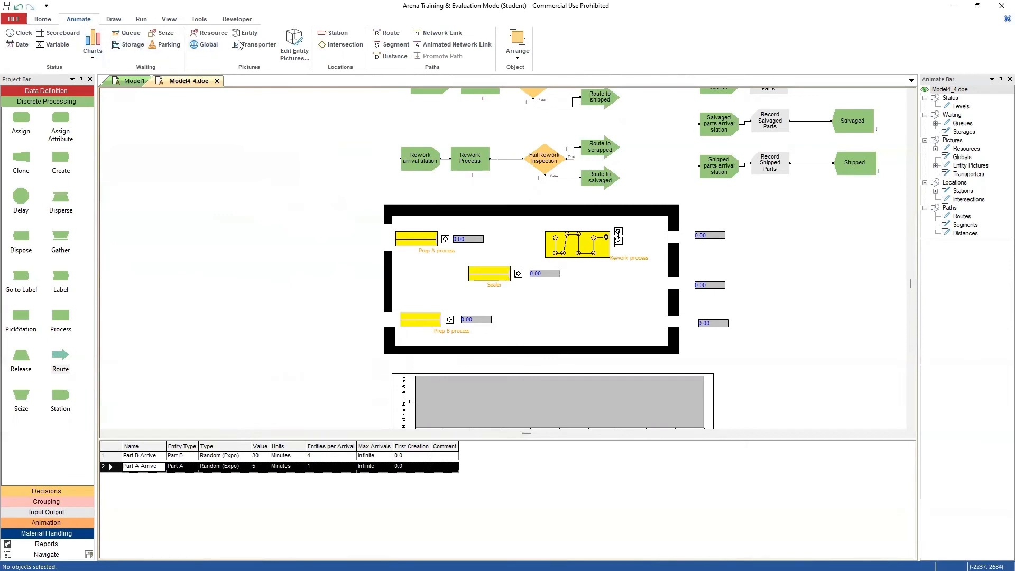
Place an animated station outside the building, level with the Prep A entrance, and identify it as Part A station
{"action": "left_click", "coordinate": [332, 33]}
{"action": "left_click", "coordinate": [319, 237]}
{"action": "left_click", "coordinate": [323, 246]}
{"action": "double_click", "coordinate": [321, 239]}
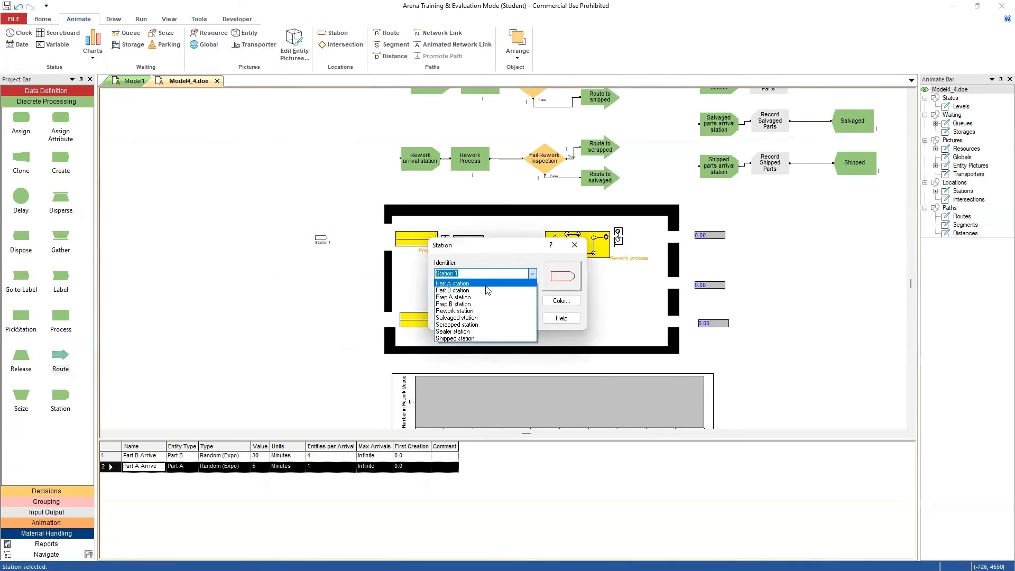
{"action": "left_click", "coordinate": [476, 283]}
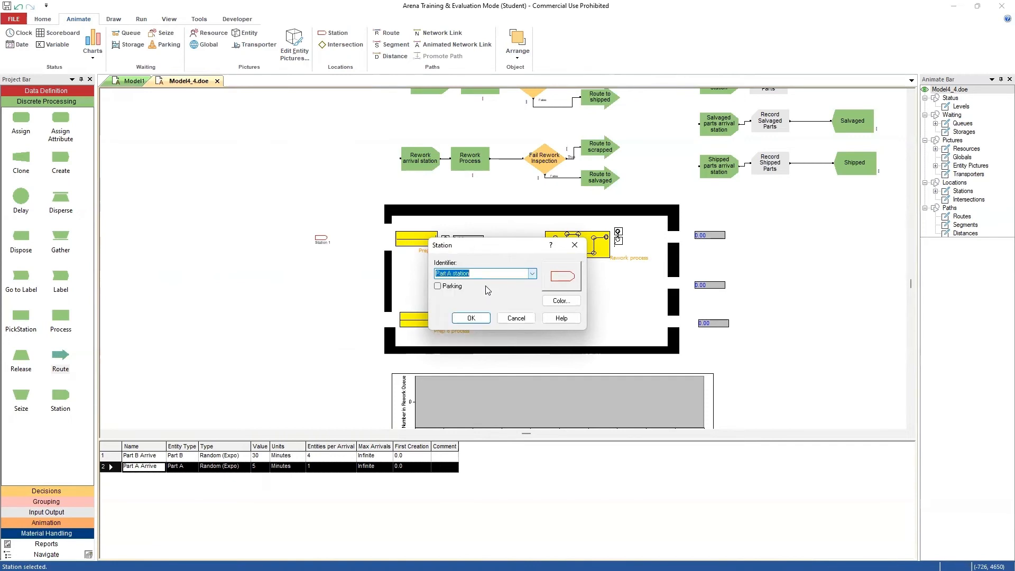
{"action": "left_click", "coordinate": [458, 317]}
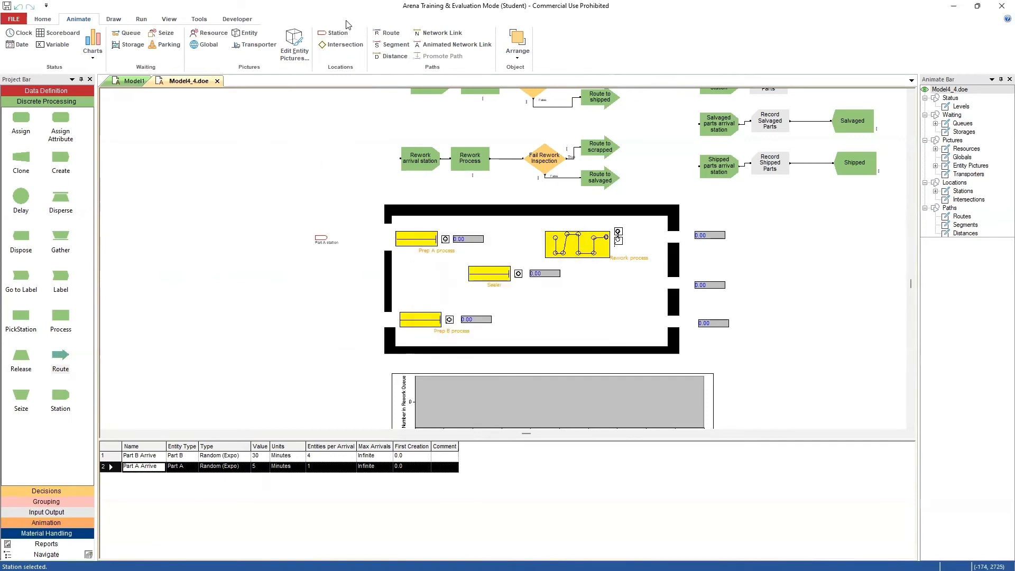
Place an animated station at the building entrance beside the Prep A queue and identify it as Prep A station
{"action": "left_click", "coordinate": [337, 33]}
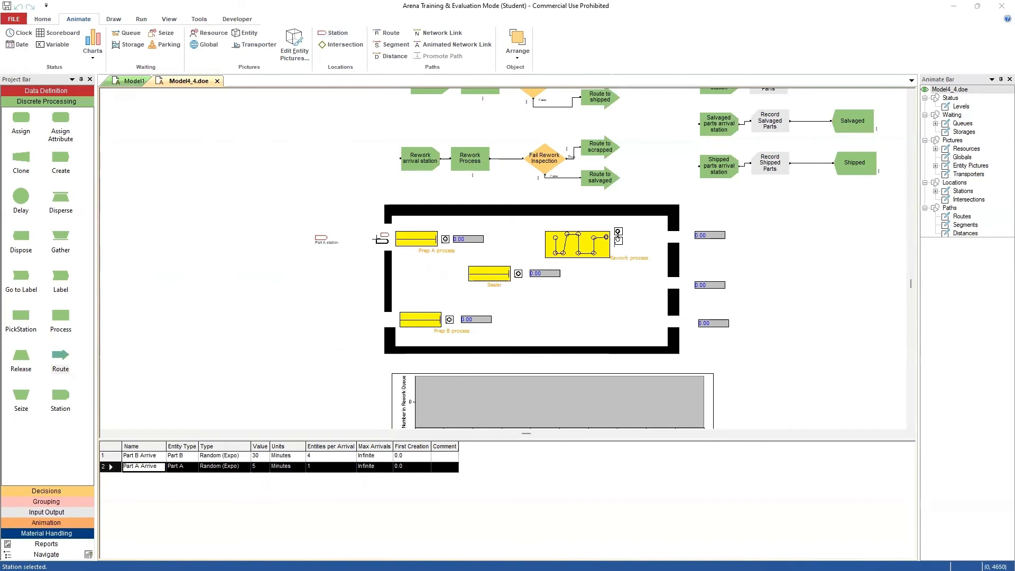
{"action": "left_click", "coordinate": [380, 237]}
{"action": "double_click", "coordinate": [382, 239]}
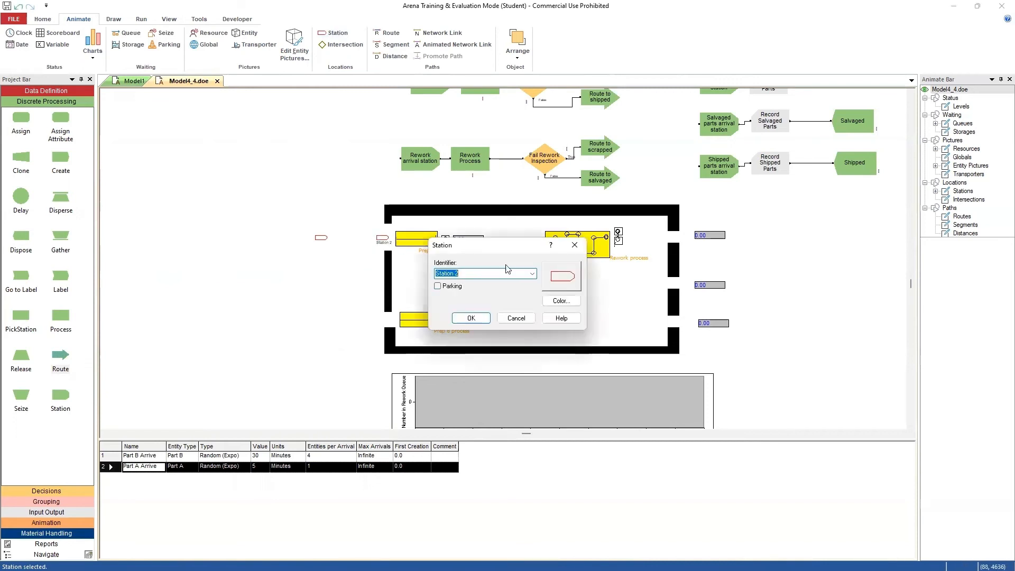
{"action": "left_click", "coordinate": [532, 273]}
{"action": "left_click", "coordinate": [500, 297]}
{"action": "left_click", "coordinate": [470, 318]}
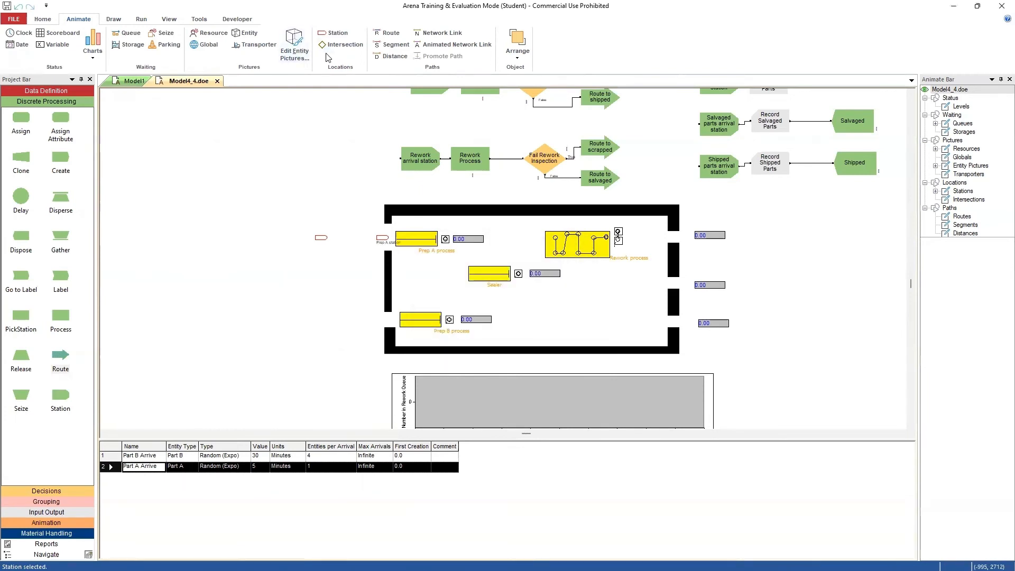
Draw an animated route from the Part A station marker to the Prep A station marker at the entrance
{"action": "left_click", "coordinate": [388, 33]}
{"action": "left_click", "coordinate": [321, 238]}
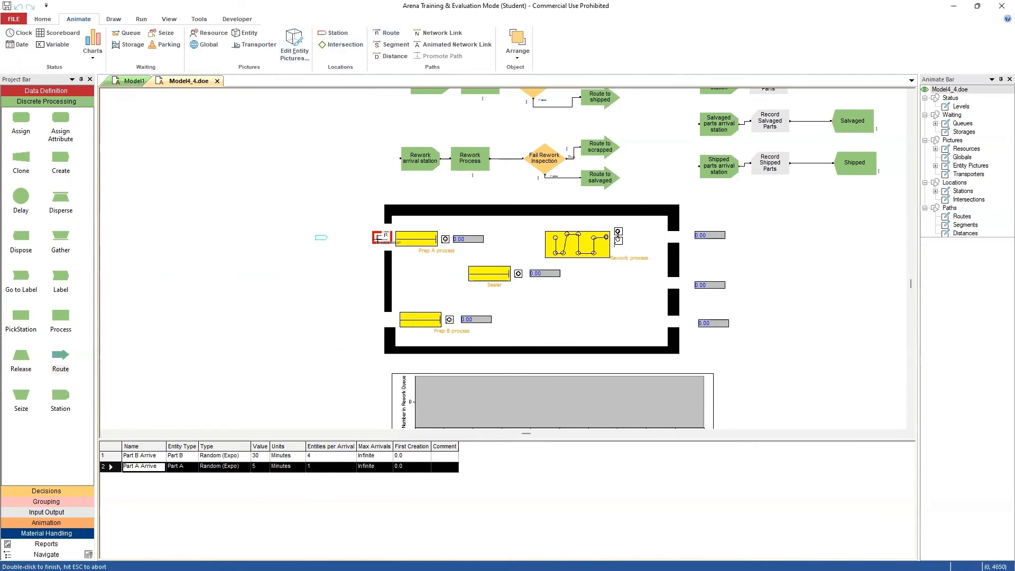
{"action": "double_click", "coordinate": [381, 238]}
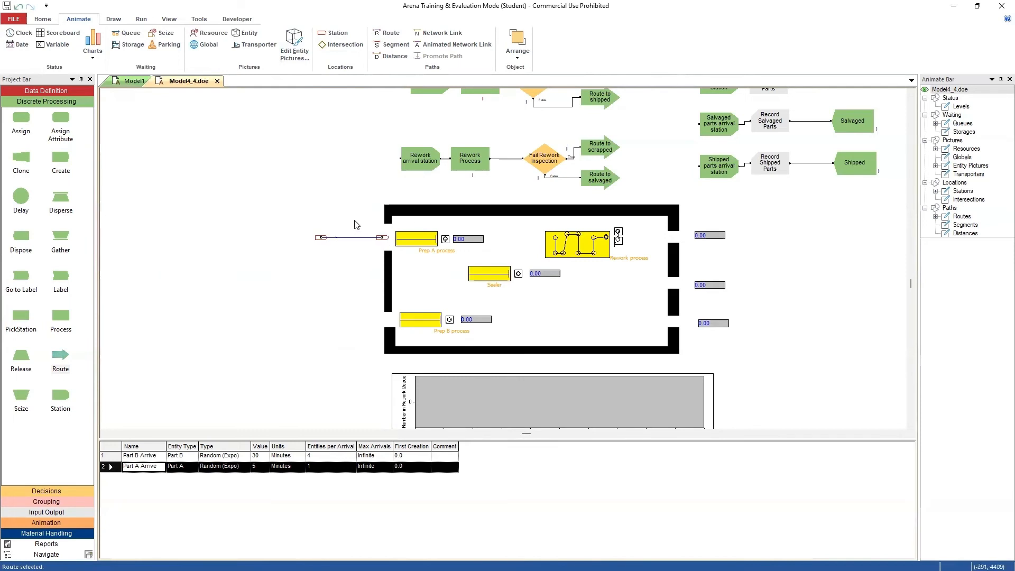
{"action": "left_click", "coordinate": [356, 225]}
Place an animated station outside the building, level with the Prep B entrance, and identify it as Part B station
{"action": "left_click", "coordinate": [327, 33]}
{"action": "left_click", "coordinate": [327, 320]}
{"action": "double_click", "coordinate": [327, 325]}
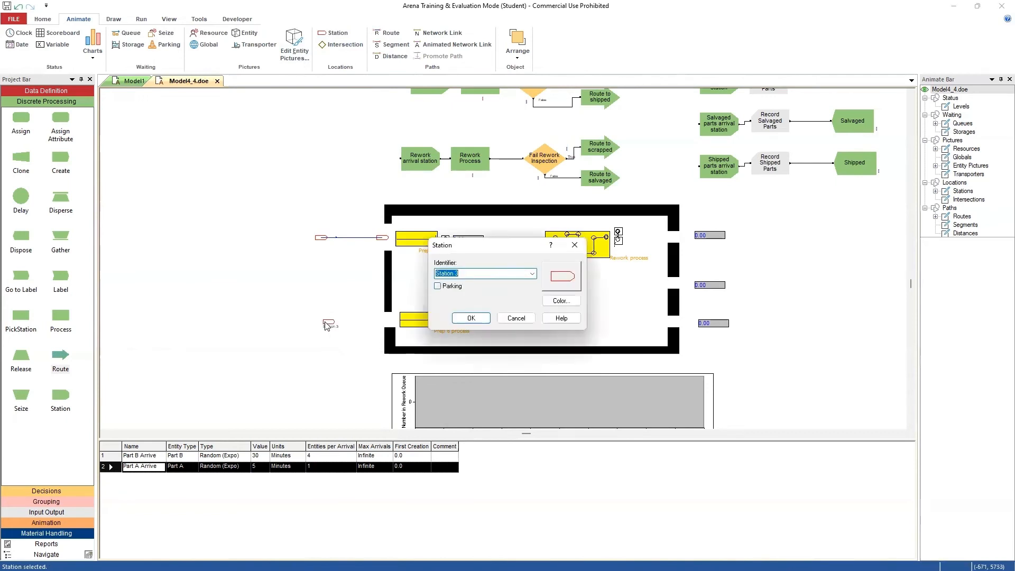
{"action": "left_click", "coordinate": [530, 273]}
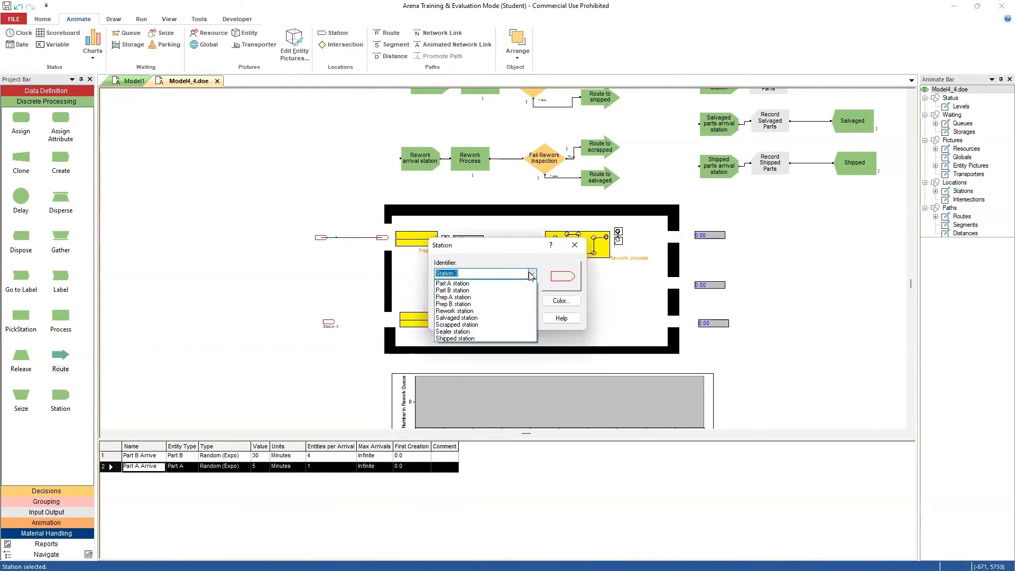
{"action": "left_click", "coordinate": [492, 291]}
{"action": "left_click", "coordinate": [461, 318]}
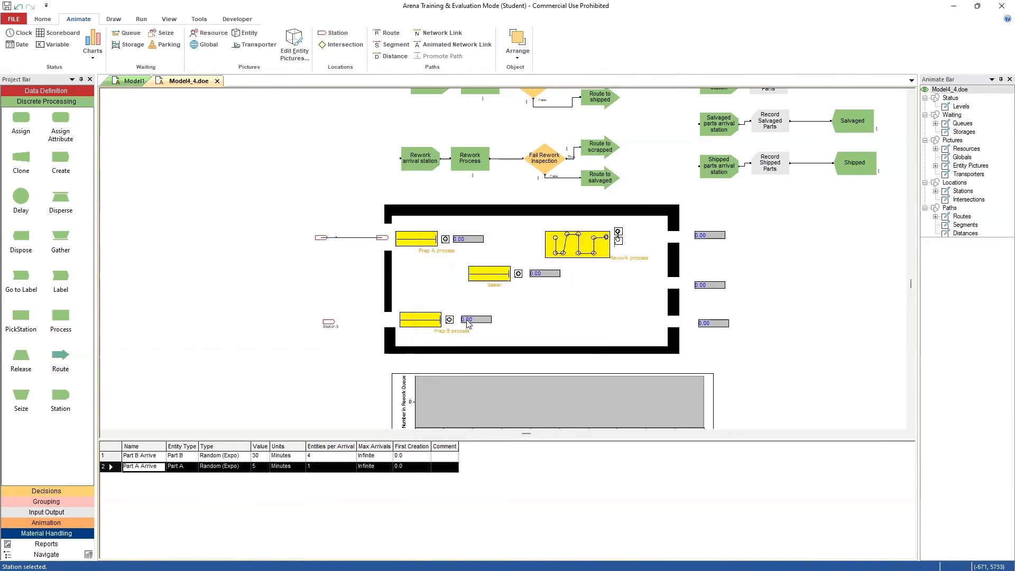
Place an animated station at the building entrance beside the Prep B queue and identify it as Prep B station
{"action": "left_click", "coordinate": [333, 32]}
{"action": "double_click", "coordinate": [380, 323]}
{"action": "left_click", "coordinate": [532, 274]}
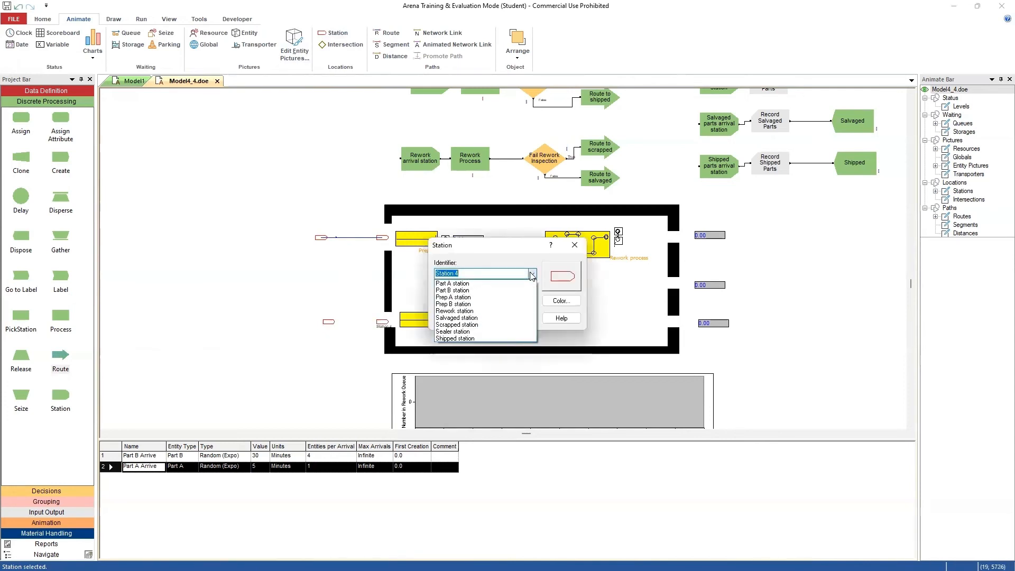
{"action": "left_click", "coordinate": [504, 291]}
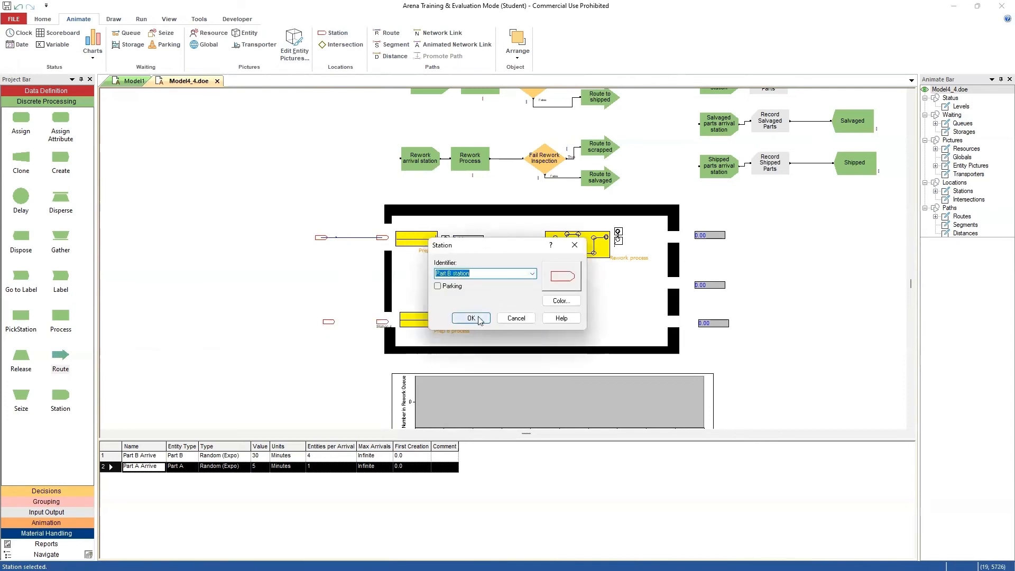
{"action": "left_click", "coordinate": [532, 274]}
{"action": "left_click", "coordinate": [491, 305]}
{"action": "left_click", "coordinate": [475, 319]}
Draw an animated route from the Part B station marker to the Prep B station marker at the entrance
{"action": "left_click", "coordinate": [396, 44]}
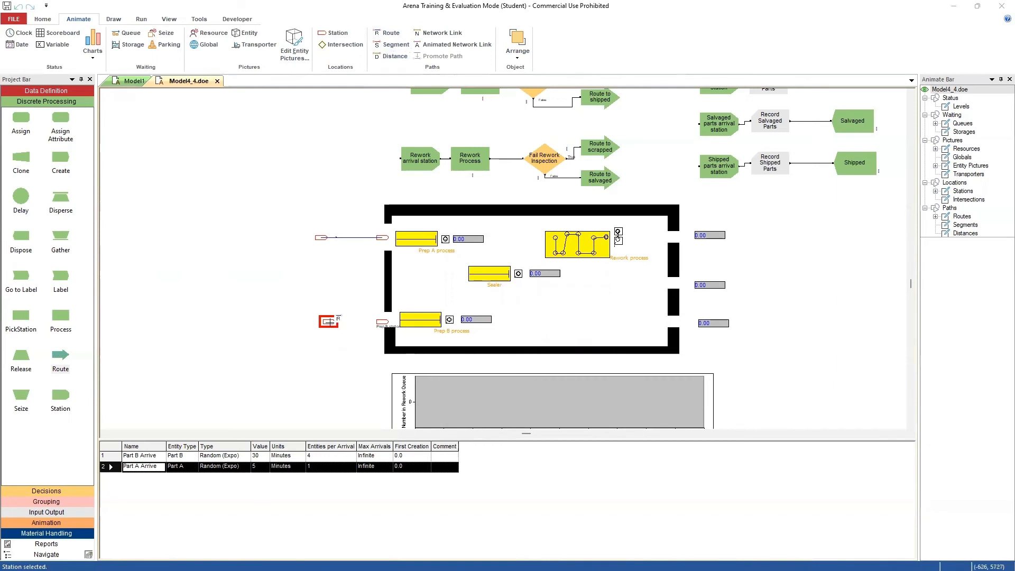
{"action": "left_click", "coordinate": [328, 321]}
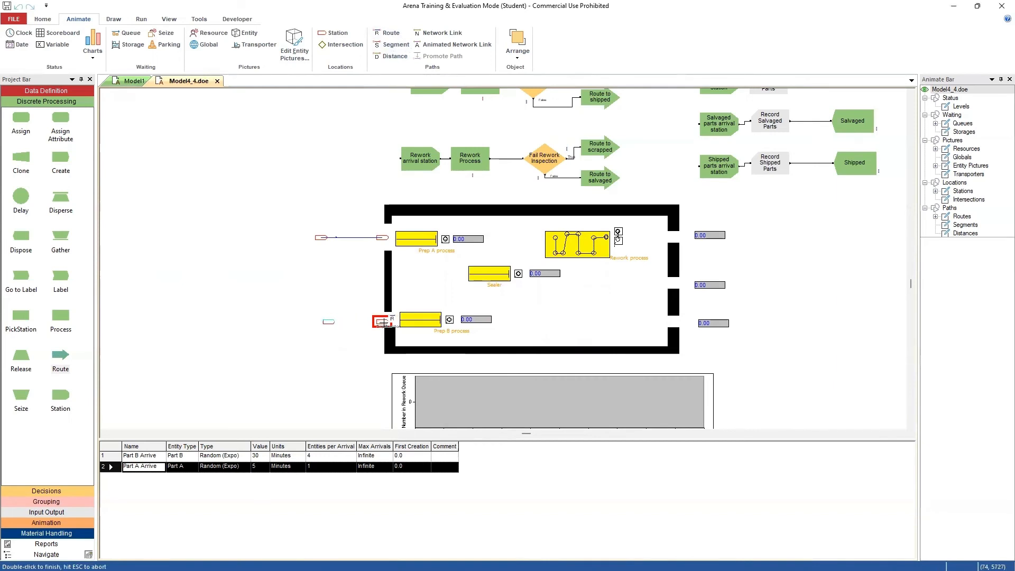
{"action": "left_click", "coordinate": [380, 322]}
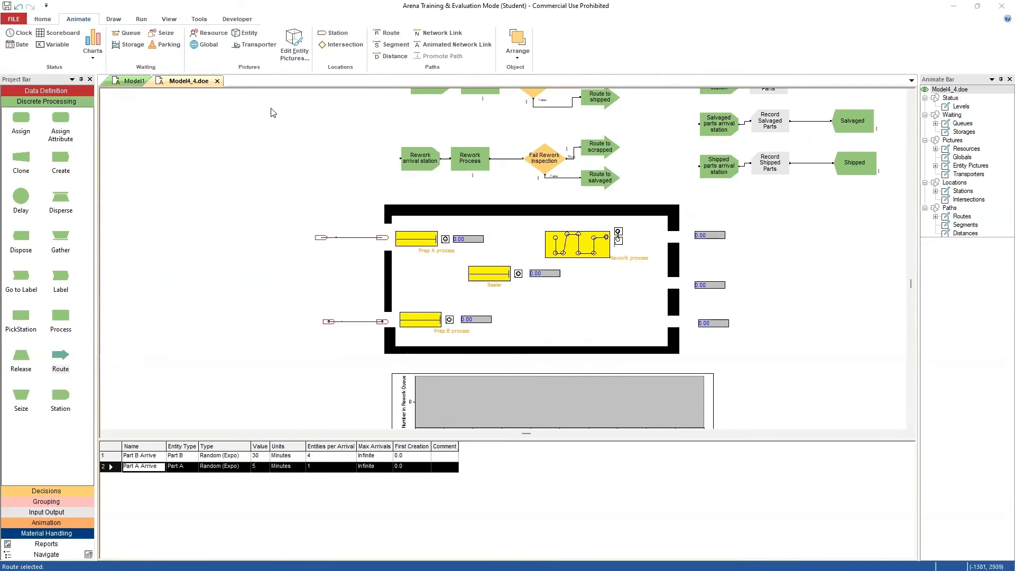
Place animated station markers after the Prep A process and on both sides of the Rework process
{"action": "left_click", "coordinate": [334, 33]}
{"action": "left_click", "coordinate": [494, 236]}
{"action": "left_click", "coordinate": [336, 33]}
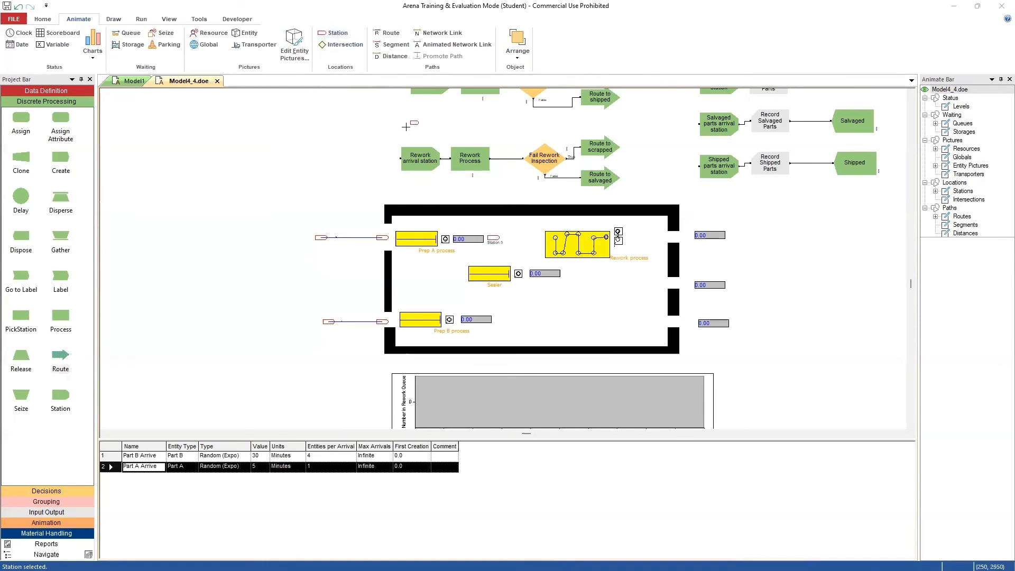
{"action": "left_click", "coordinate": [526, 235]}
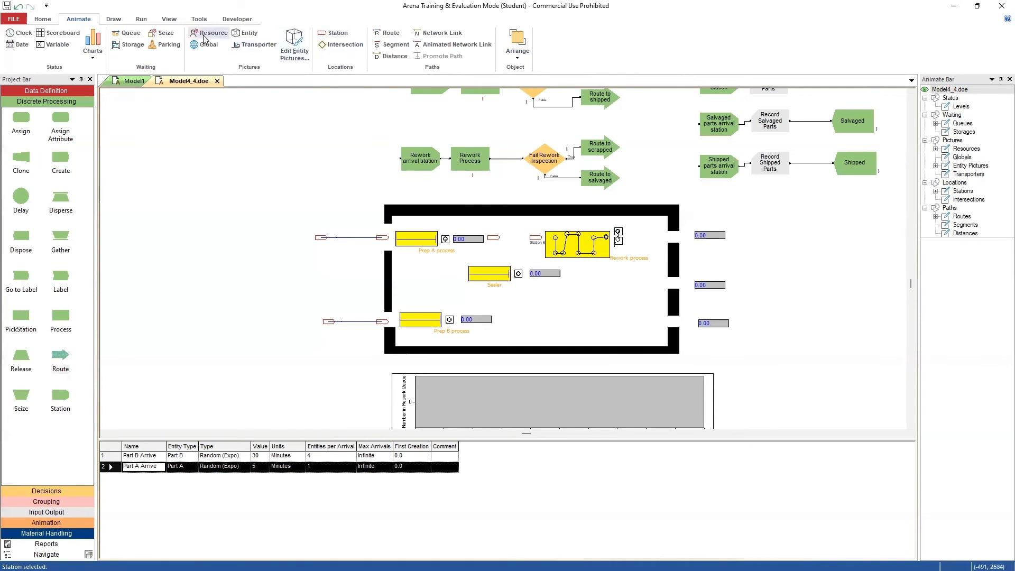
{"action": "left_click", "coordinate": [337, 34]}
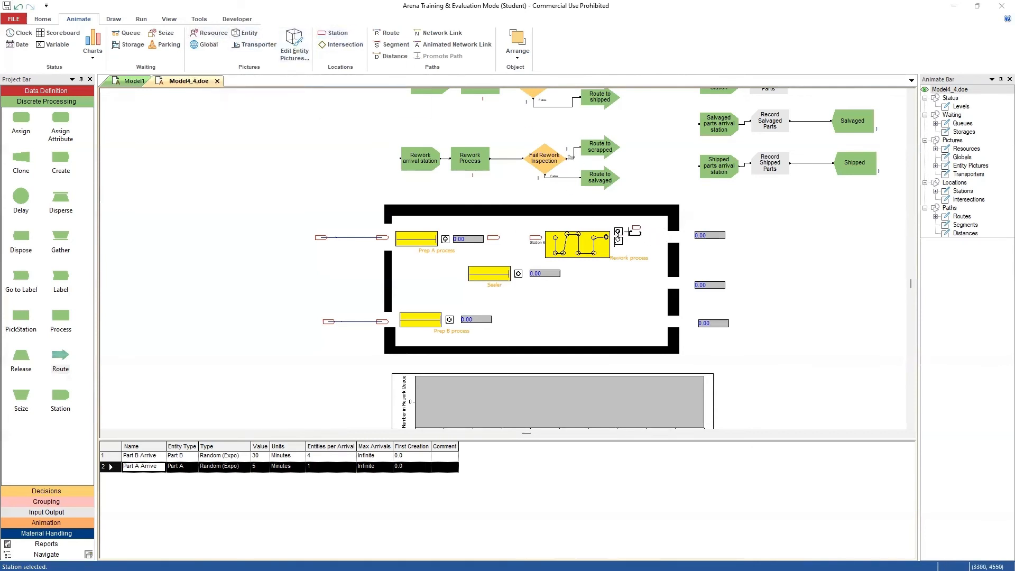
{"action": "left_click", "coordinate": [629, 231]}
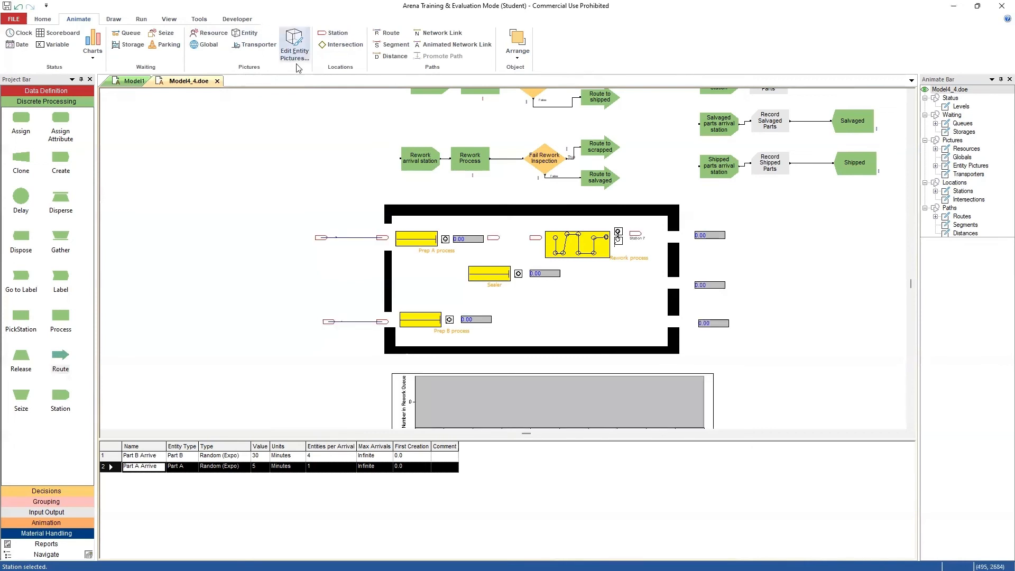
Place three animated station markers, one at each exit opening in the building's right wall
{"action": "left_click", "coordinate": [347, 34]}
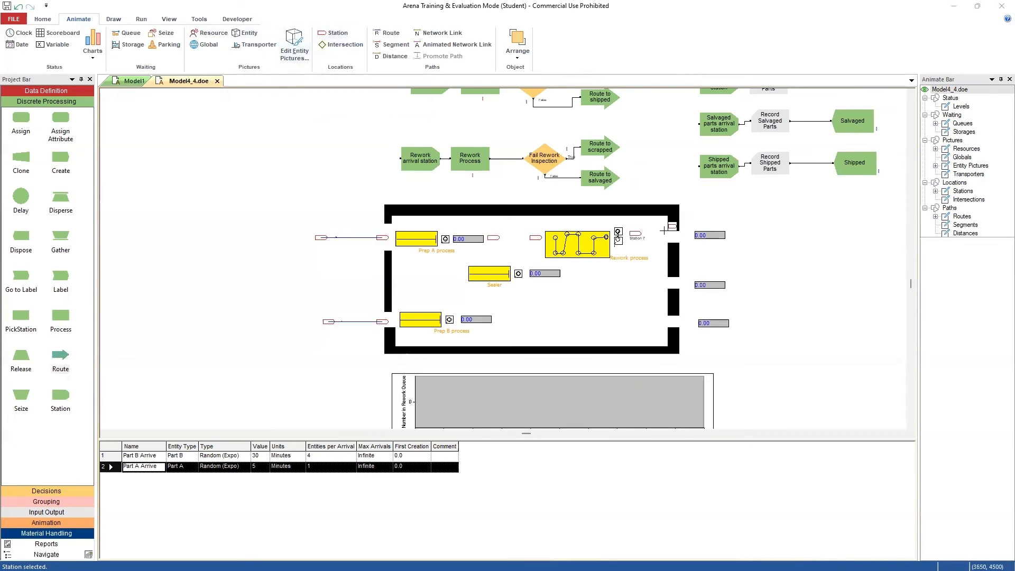
{"action": "left_click", "coordinate": [659, 237]}
{"action": "left_click", "coordinate": [336, 33]}
{"action": "left_click", "coordinate": [659, 283]}
{"action": "left_click", "coordinate": [334, 33]}
{"action": "left_click", "coordinate": [663, 320]}
Place animated station markers on both sides of the Sealer and one after the Prep B process
{"action": "left_click", "coordinate": [338, 34]}
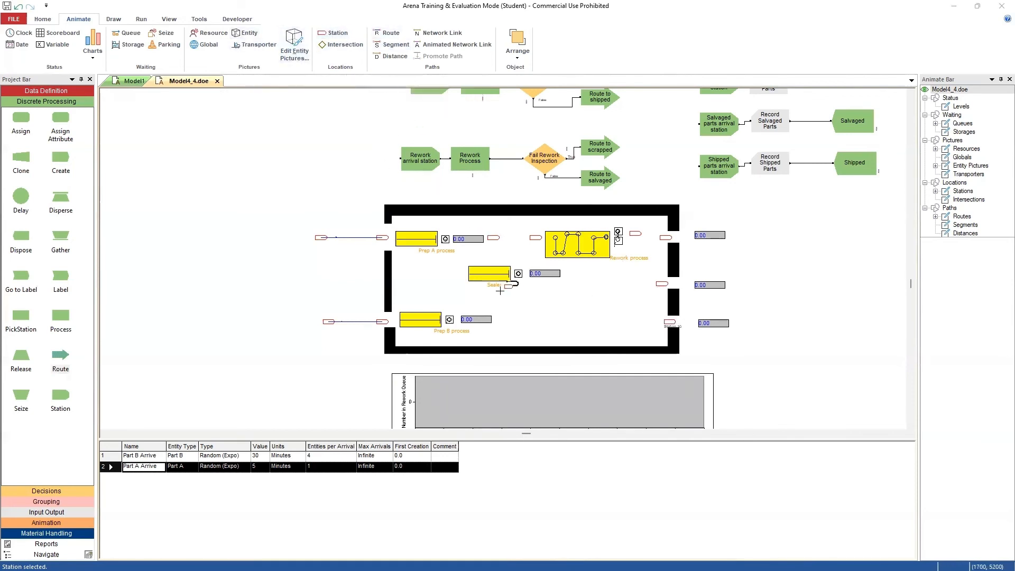
{"action": "left_click", "coordinate": [568, 271]}
{"action": "left_click", "coordinate": [338, 34]}
{"action": "left_click", "coordinate": [453, 273]}
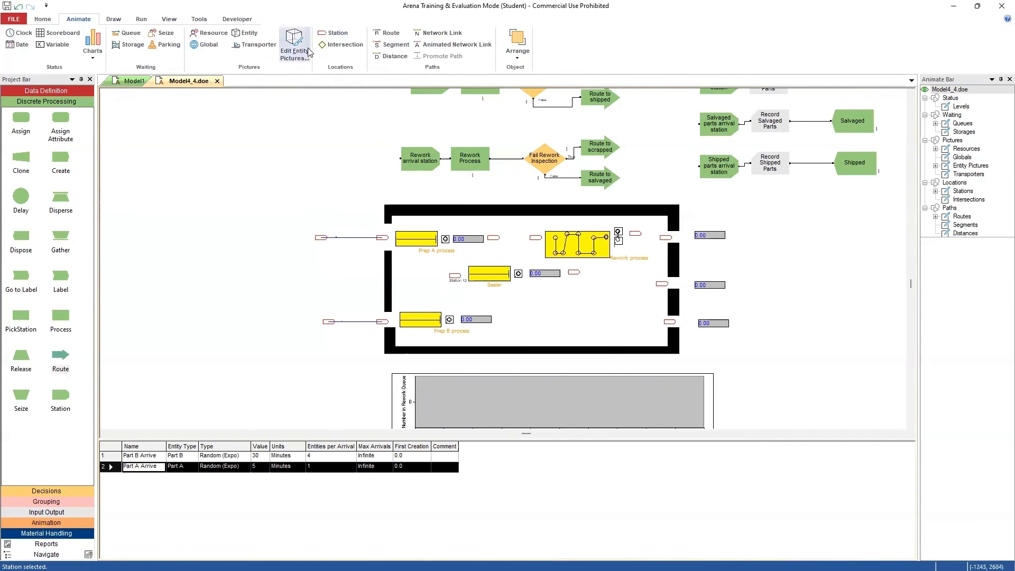
{"action": "left_click", "coordinate": [322, 34]}
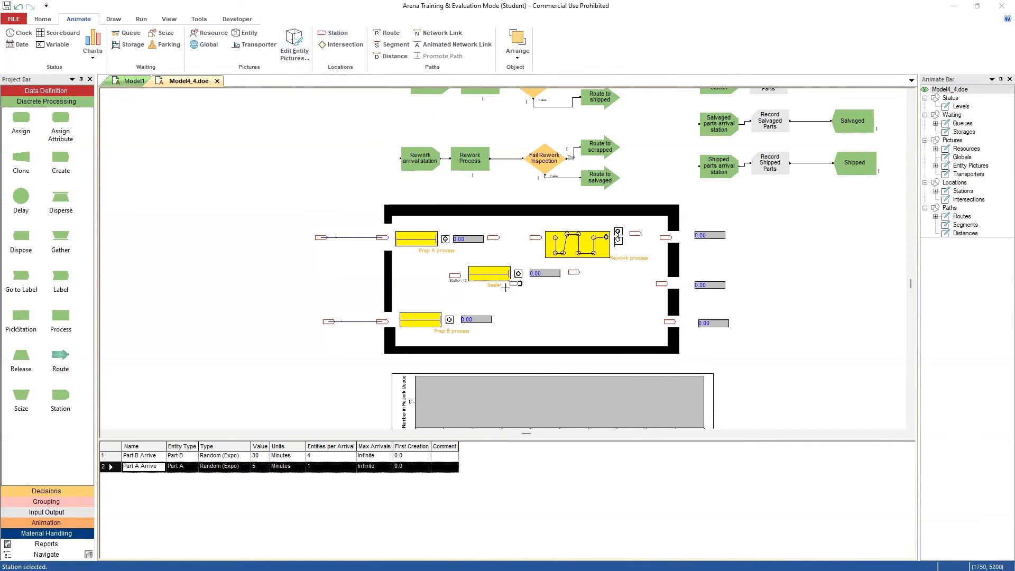
{"action": "left_click", "coordinate": [501, 317]}
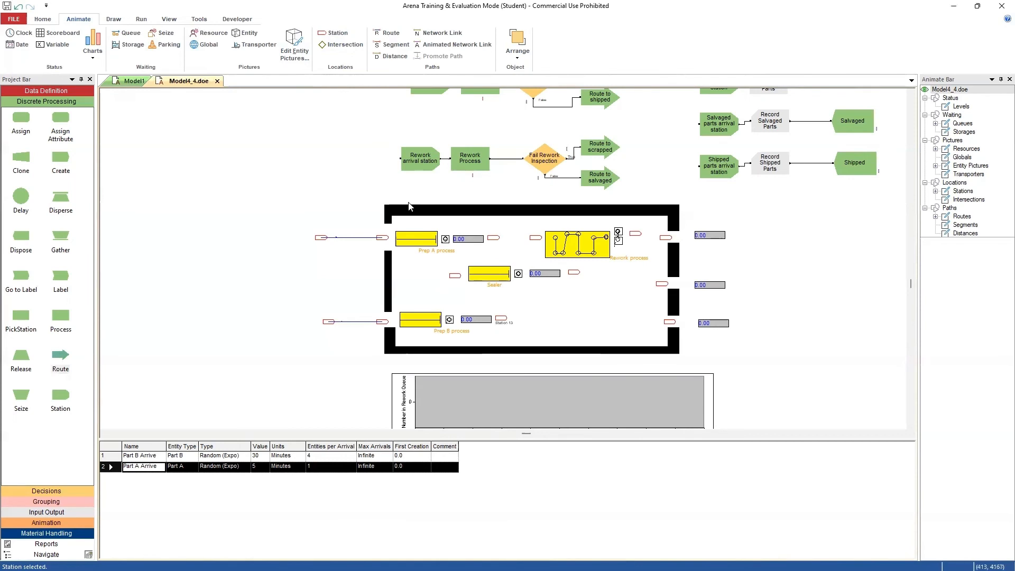
Identify the station marker after the Prep A process as Prep A station
{"action": "double_click", "coordinate": [492, 239]}
{"action": "left_click", "coordinate": [532, 274]}
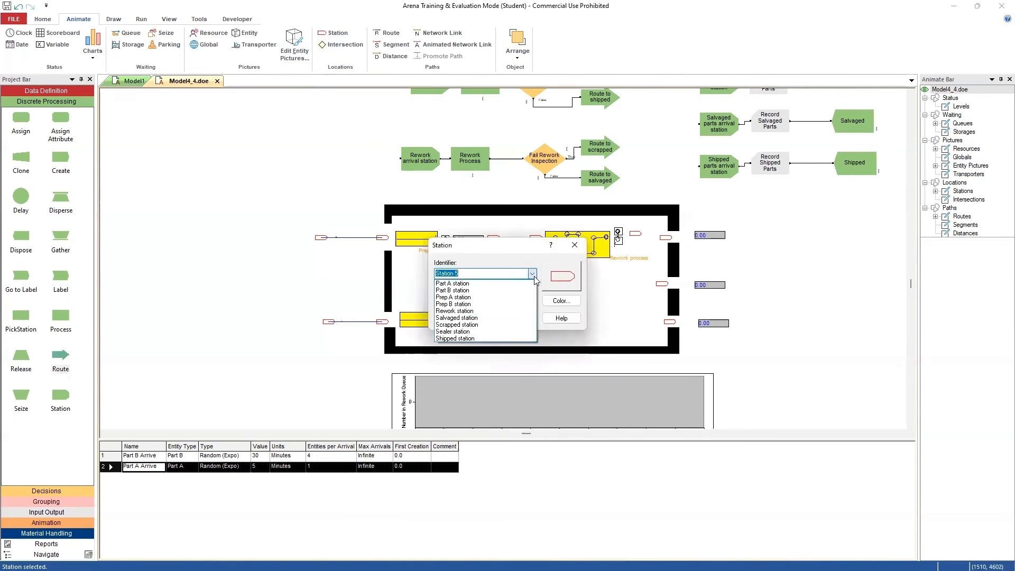
{"action": "left_click", "coordinate": [485, 301]}
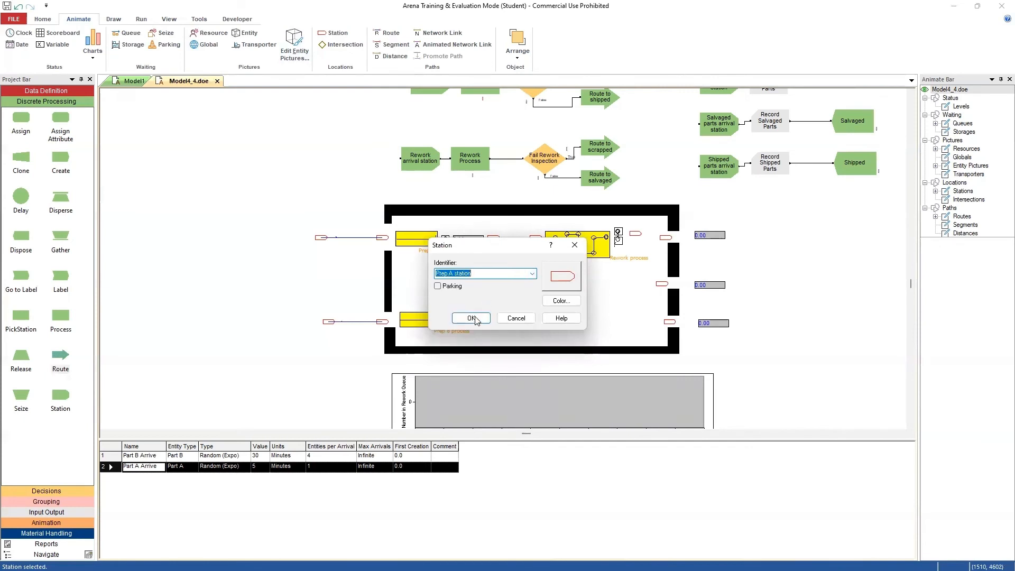
{"action": "left_click", "coordinate": [470, 321]}
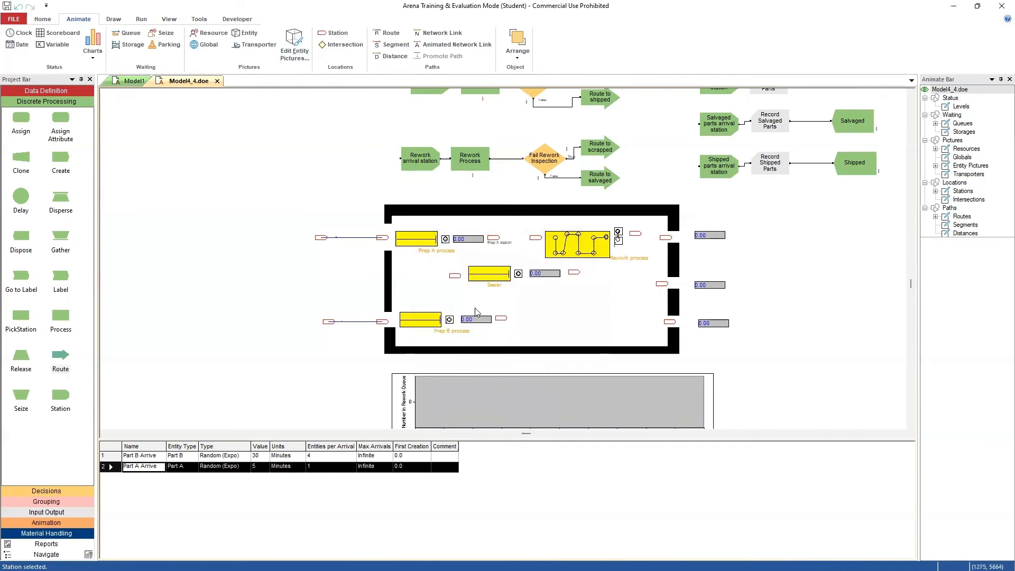
Identify the station marker just before the Rework process as Rework station
{"action": "double_click", "coordinate": [539, 241]}
{"action": "left_click", "coordinate": [532, 273]}
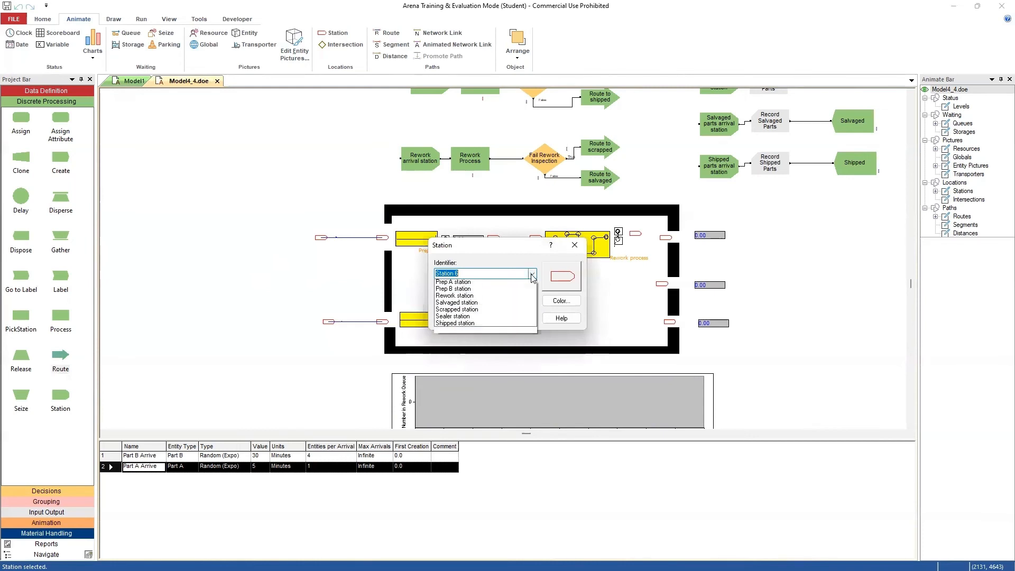
{"action": "left_click", "coordinate": [482, 310]}
{"action": "left_click", "coordinate": [470, 321]}
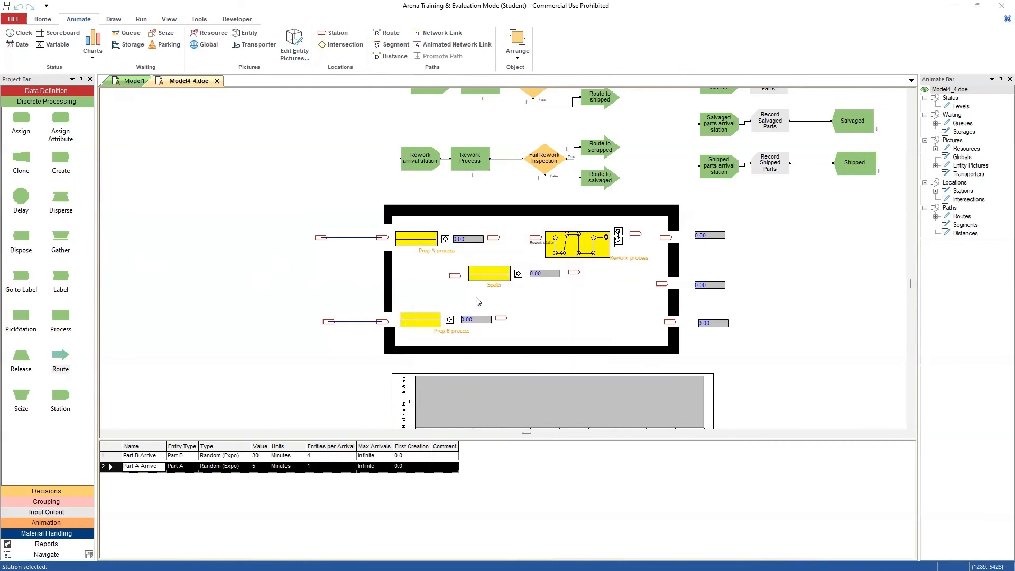
Identify the station markers on both sides of the Sealer as Sealer station
{"action": "double_click", "coordinate": [455, 275]}
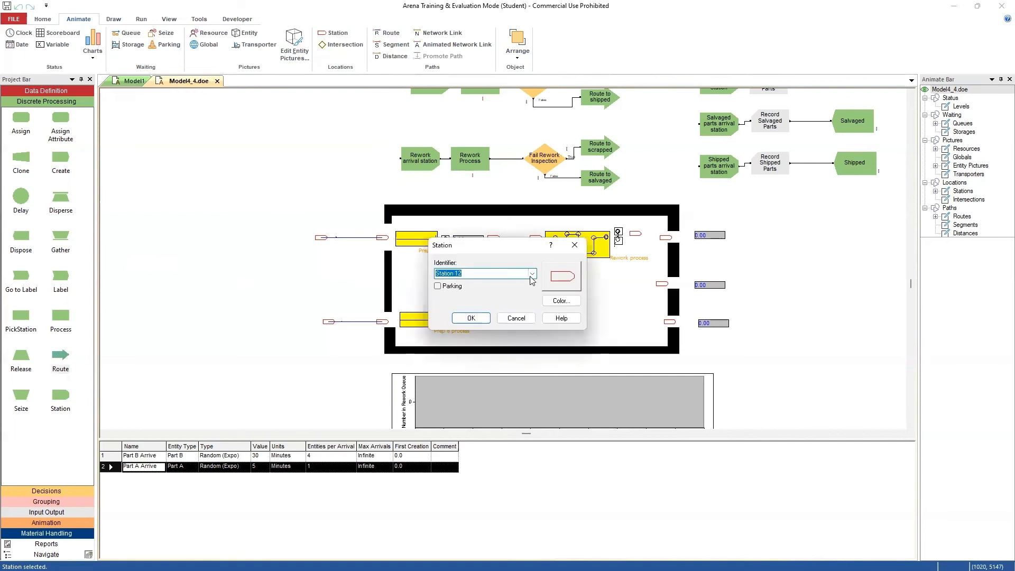
{"action": "left_click", "coordinate": [531, 274]}
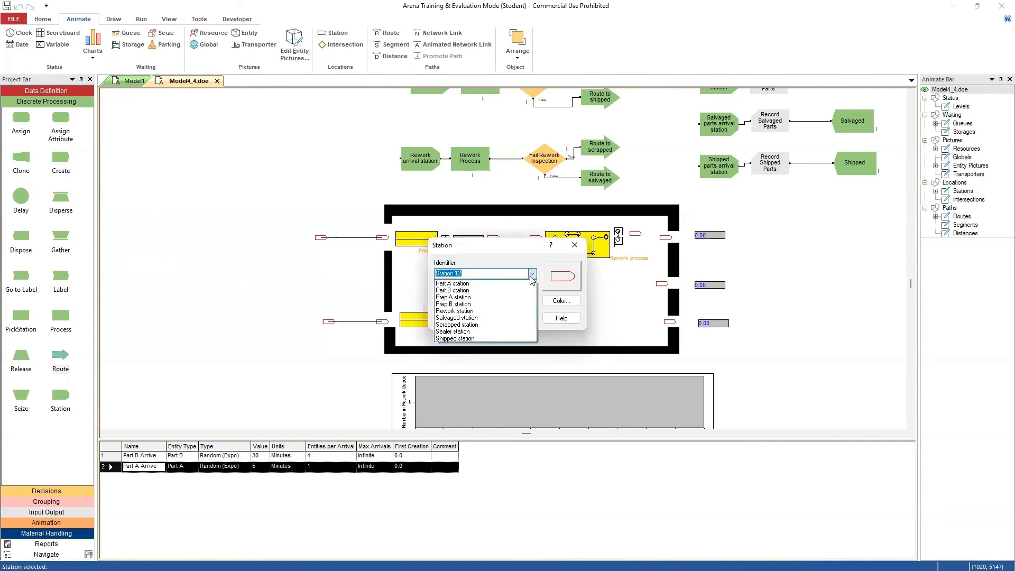
{"action": "left_click", "coordinate": [477, 331]}
{"action": "left_click", "coordinate": [470, 321]}
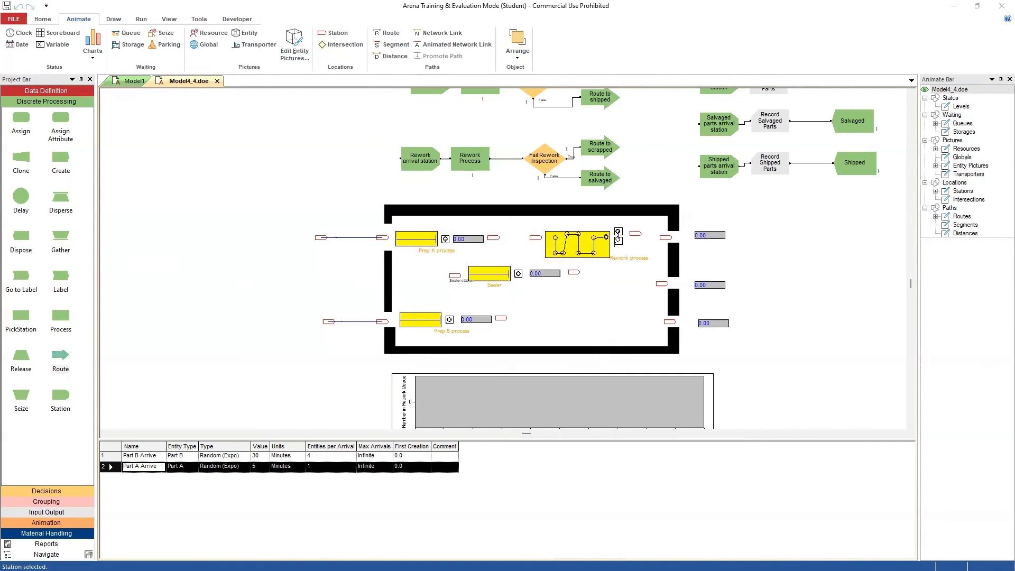
{"action": "double_click", "coordinate": [575, 273]}
{"action": "left_click", "coordinate": [532, 273]}
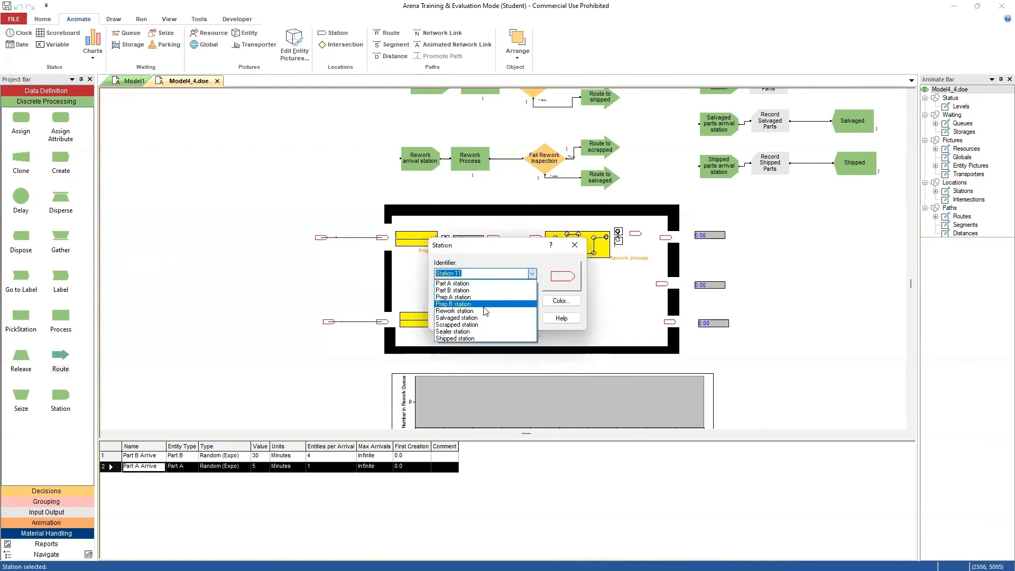
{"action": "left_click", "coordinate": [477, 331]}
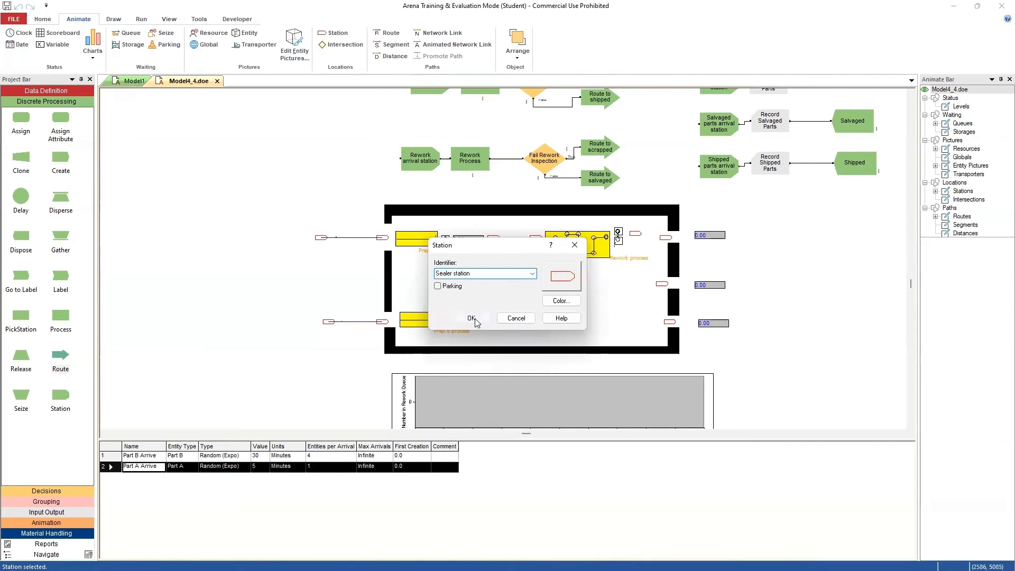
{"action": "left_click", "coordinate": [470, 321]}
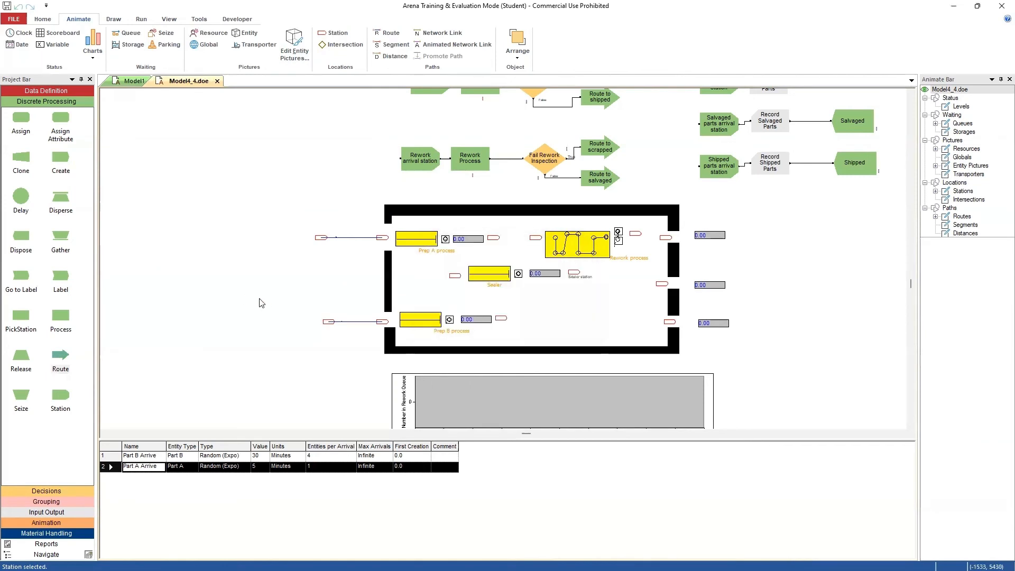
Identify the station marker after the Rework process as Rework station
{"action": "double_click", "coordinate": [637, 234]}
{"action": "left_click", "coordinate": [532, 273]}
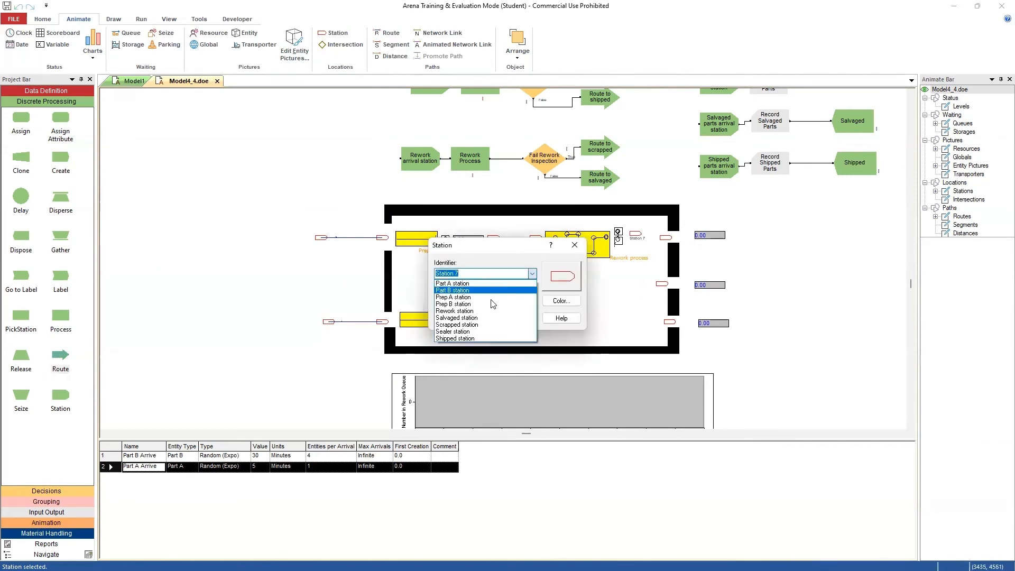
{"action": "left_click", "coordinate": [476, 315]}
{"action": "left_click", "coordinate": [476, 317]}
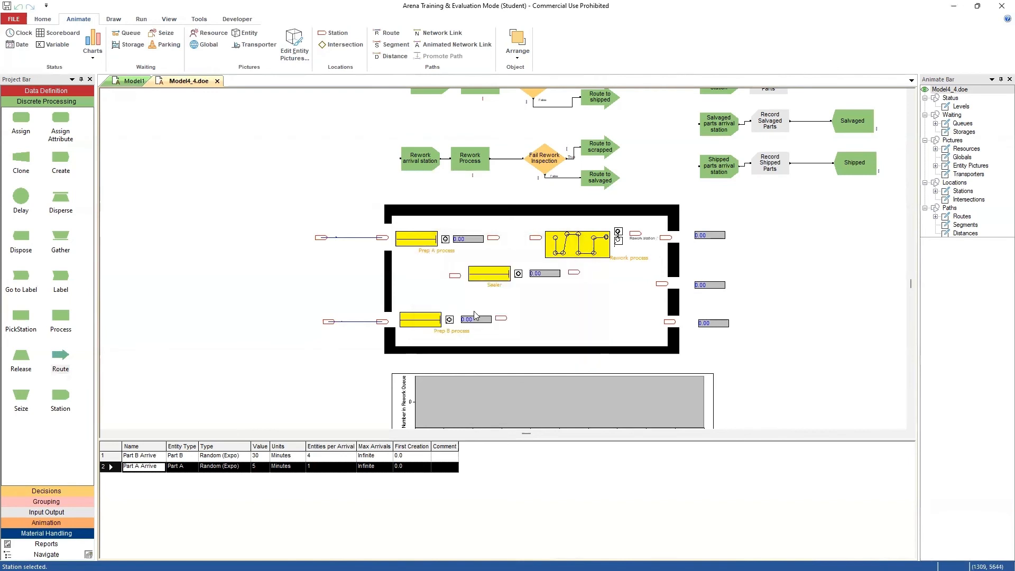
Identify the station marker after the Prep B process as Prep B station
{"action": "double_click", "coordinate": [501, 321]}
{"action": "left_click", "coordinate": [531, 273]}
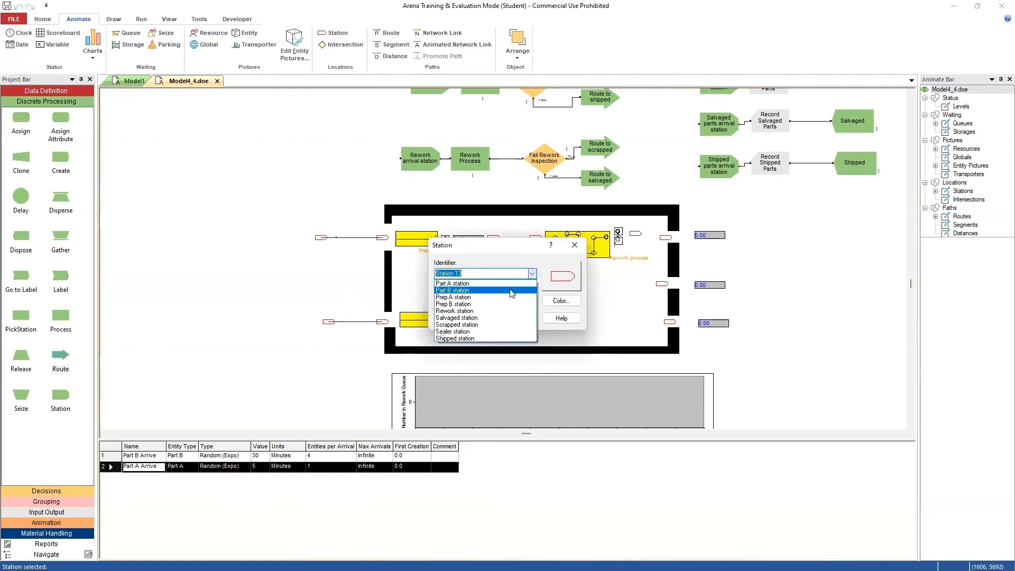
{"action": "left_click", "coordinate": [504, 304]}
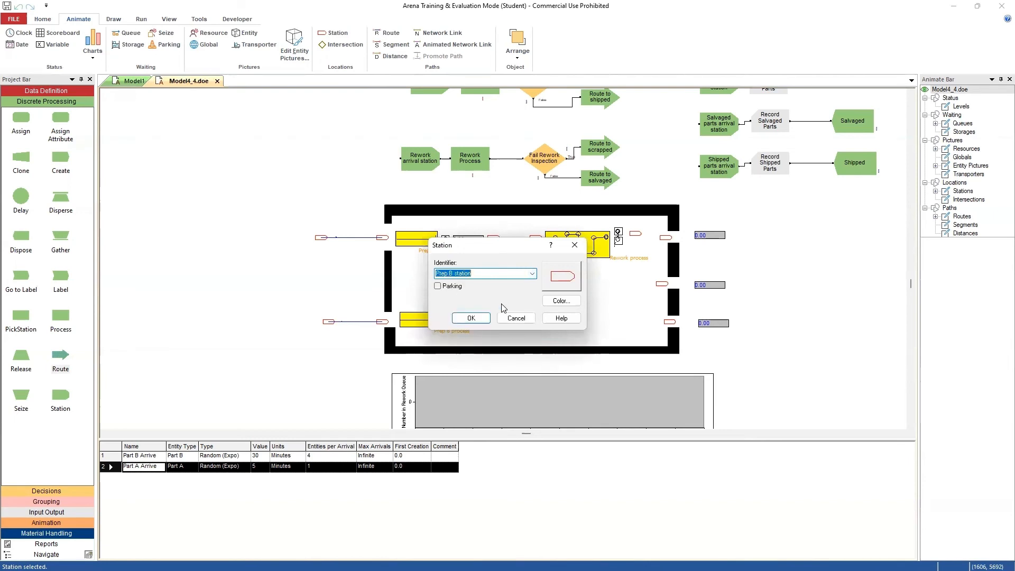
{"action": "left_click", "coordinate": [478, 318]}
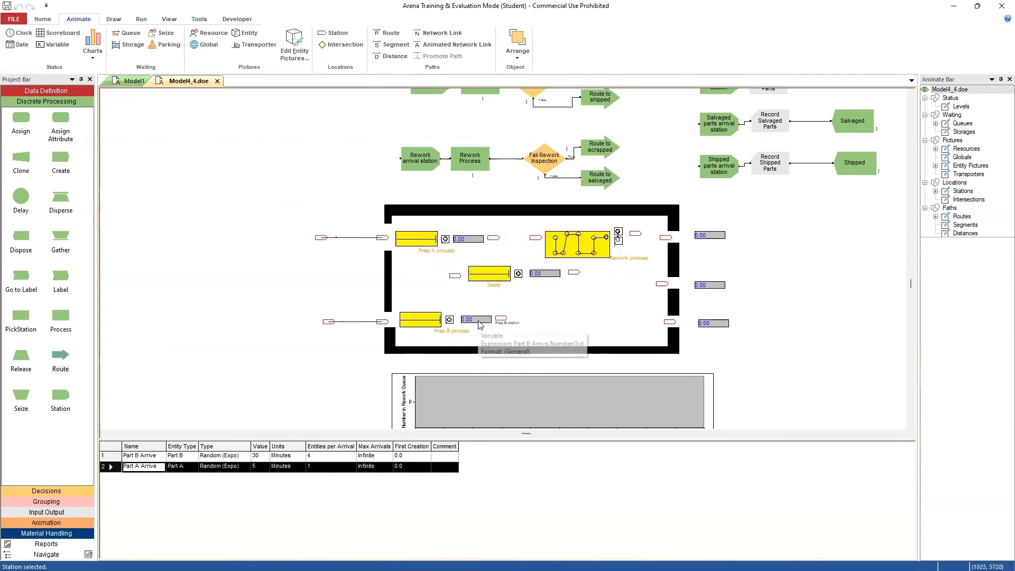
Identify the three station markers at the building's exit openings, from top to bottom, as Salvaged station, Scrapped station and Shipped station
{"action": "double_click", "coordinate": [665, 237]}
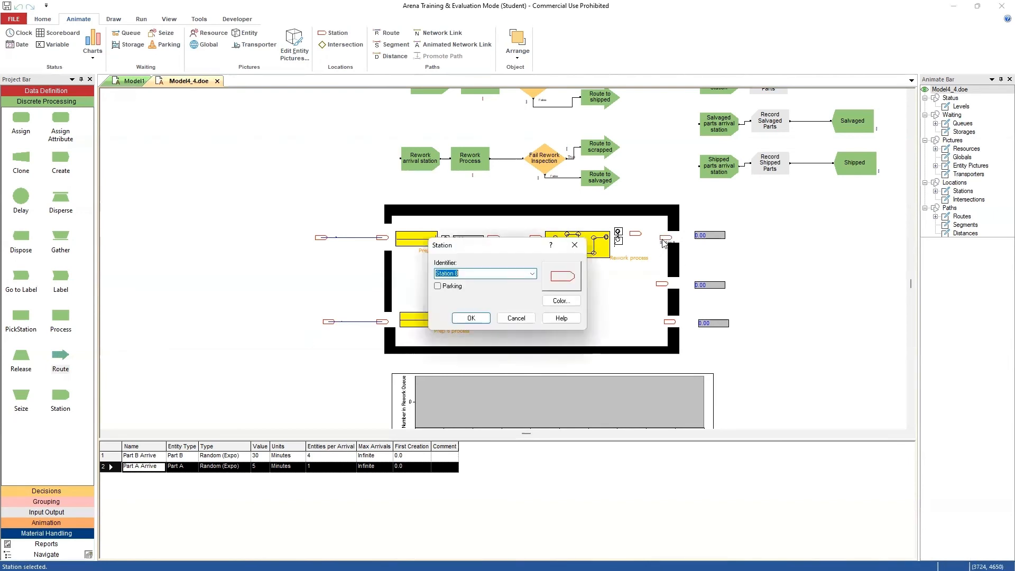
{"action": "left_click", "coordinate": [531, 274]}
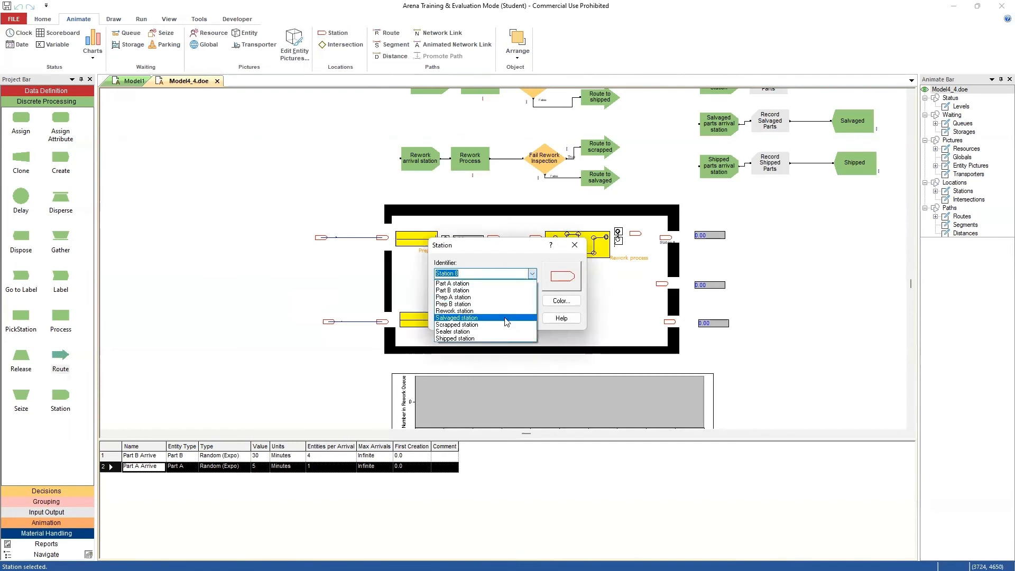
{"action": "left_click", "coordinate": [465, 321]}
{"action": "left_click", "coordinate": [465, 318]}
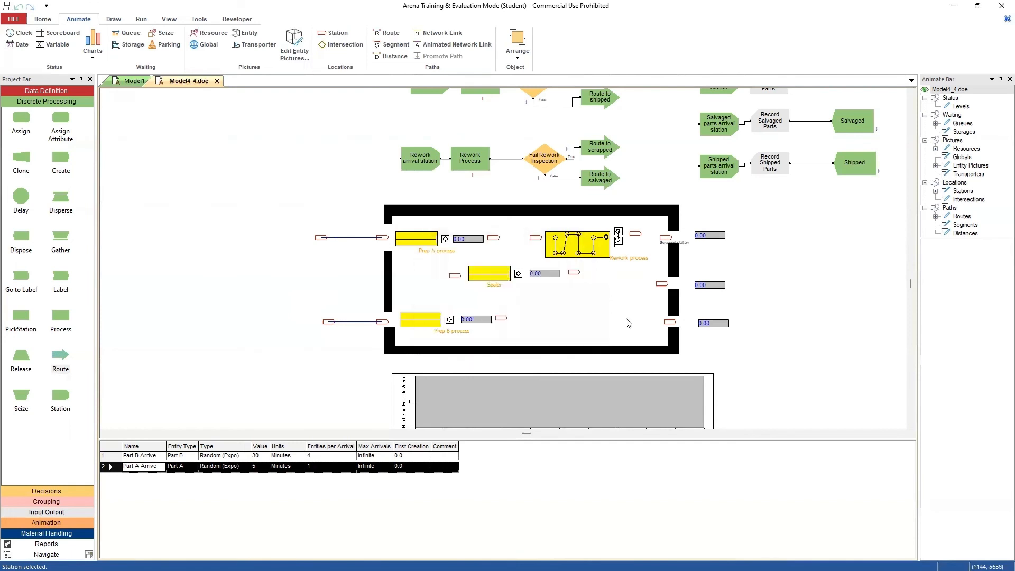
{"action": "double_click", "coordinate": [662, 285]}
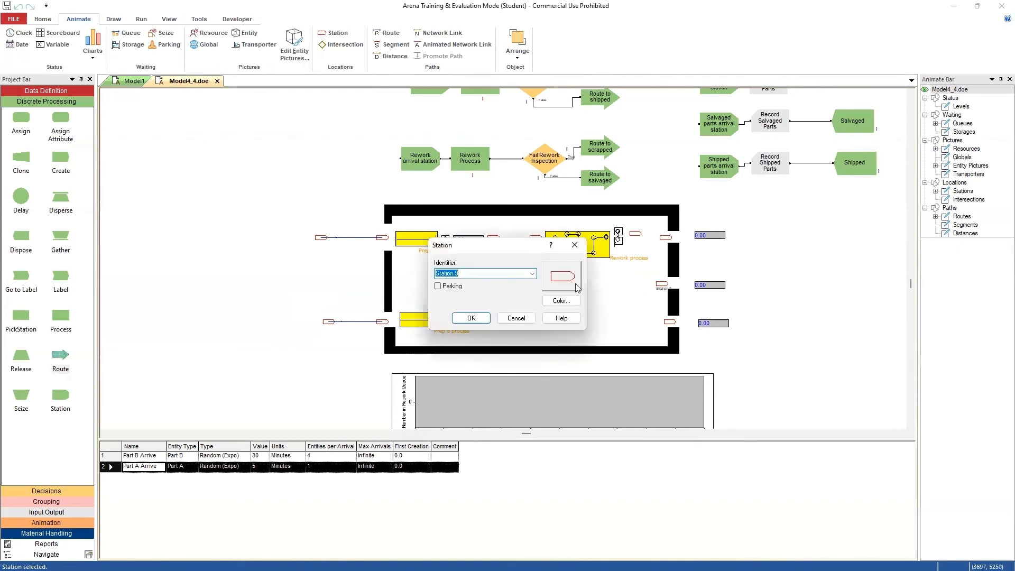
{"action": "left_click", "coordinate": [531, 273]}
{"action": "left_click", "coordinate": [494, 324]}
{"action": "left_click", "coordinate": [465, 318]}
{"action": "double_click", "coordinate": [667, 322]}
{"action": "left_click", "coordinate": [532, 275]}
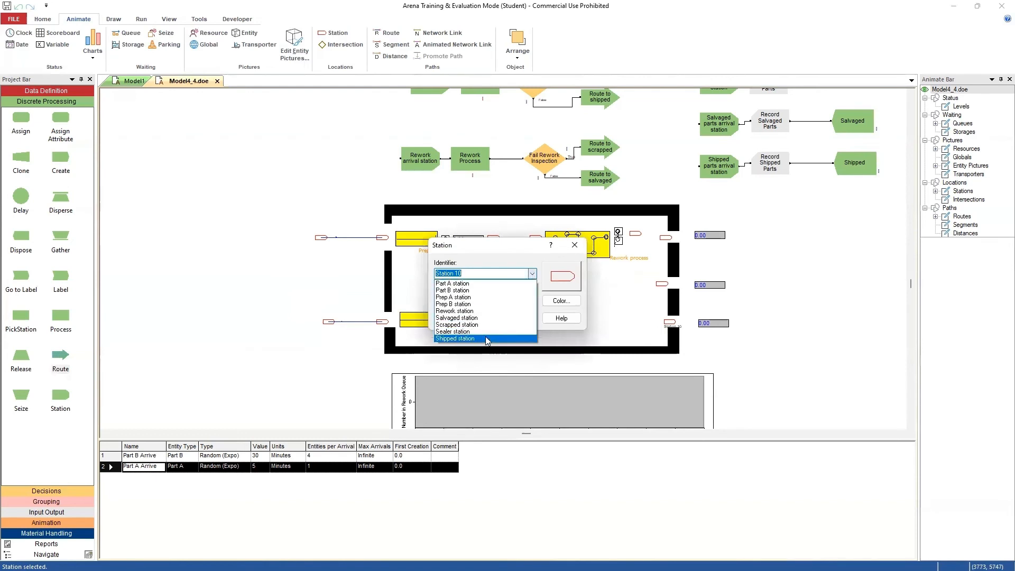
{"action": "left_click", "coordinate": [485, 338]}
{"action": "left_click", "coordinate": [482, 318]}
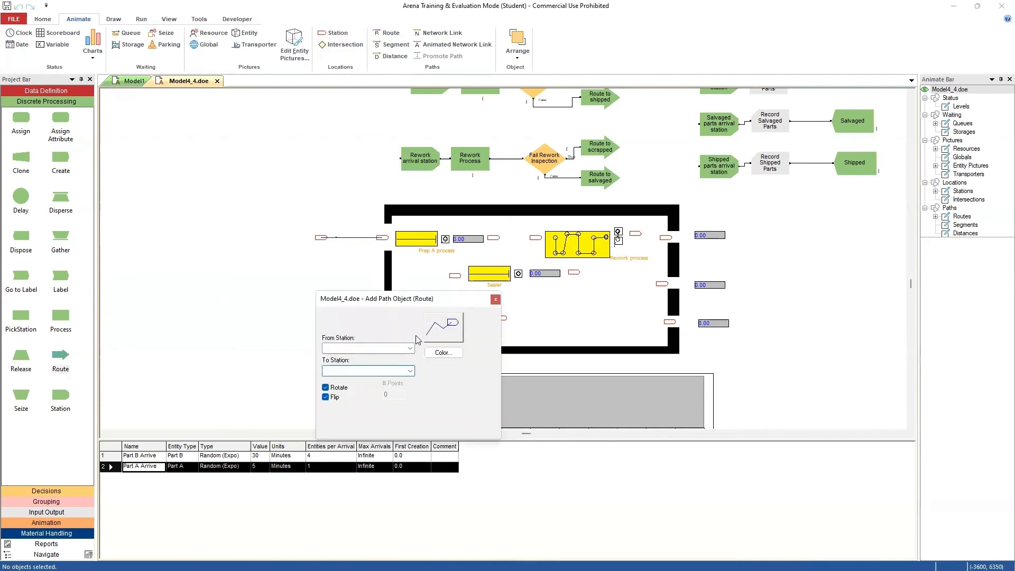
Add an animated route from Prep A station to Sealer station, ending at the marker before the Sealer
{"action": "left_click", "coordinate": [410, 349]}
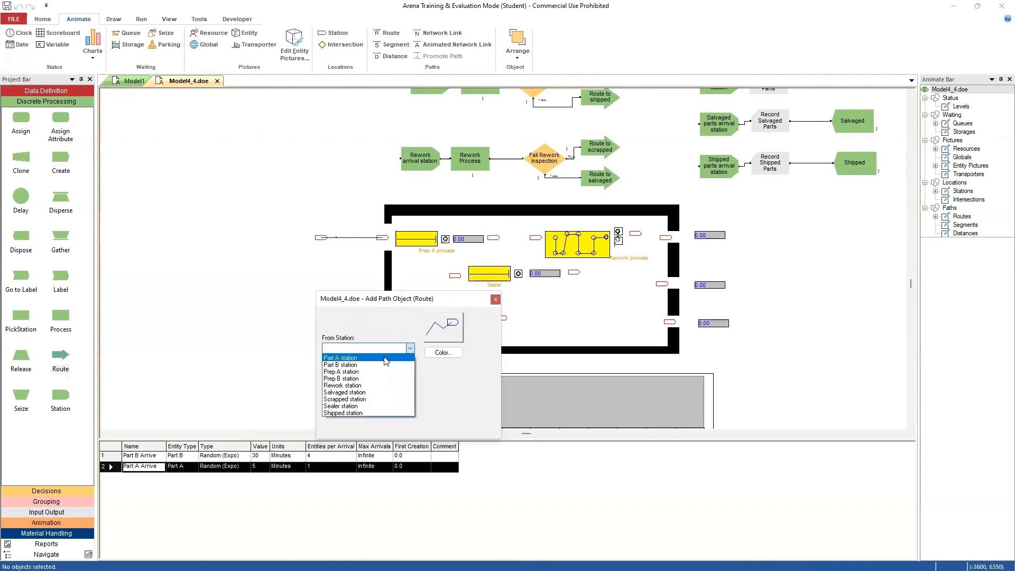
{"action": "left_click", "coordinate": [384, 359]}
{"action": "left_click", "coordinate": [406, 371]}
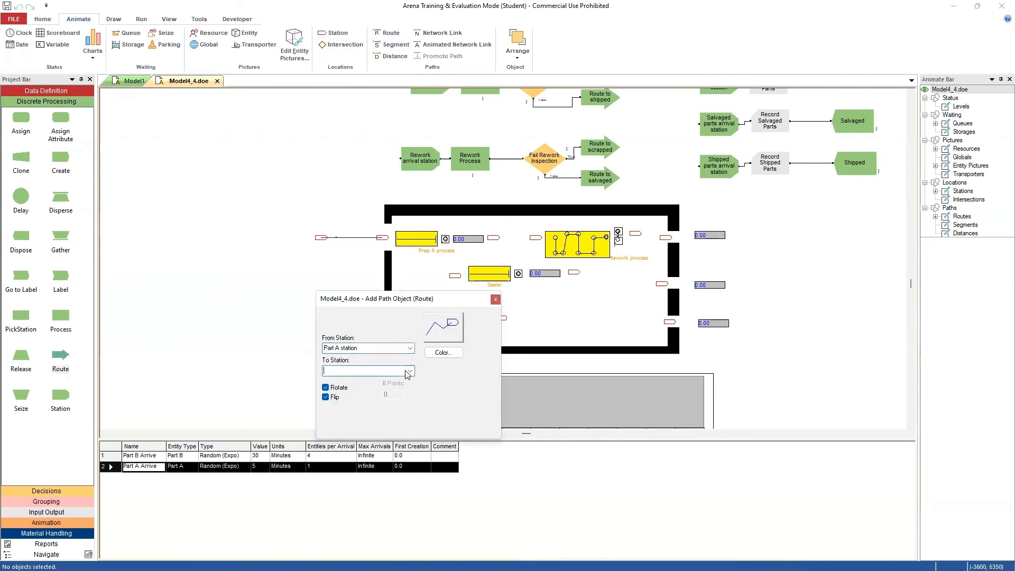
{"action": "left_click", "coordinate": [408, 372]}
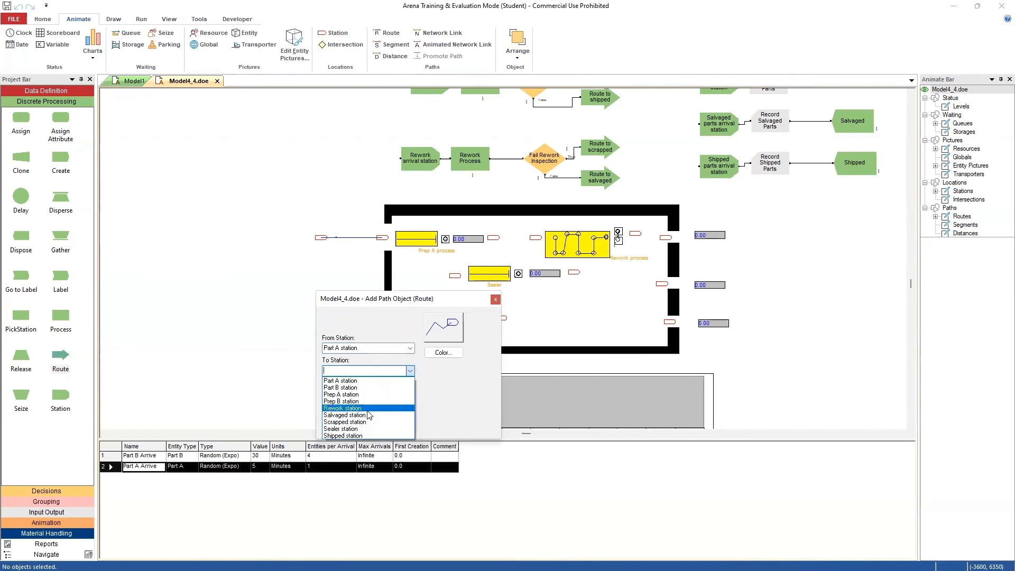
{"action": "left_click", "coordinate": [369, 428]}
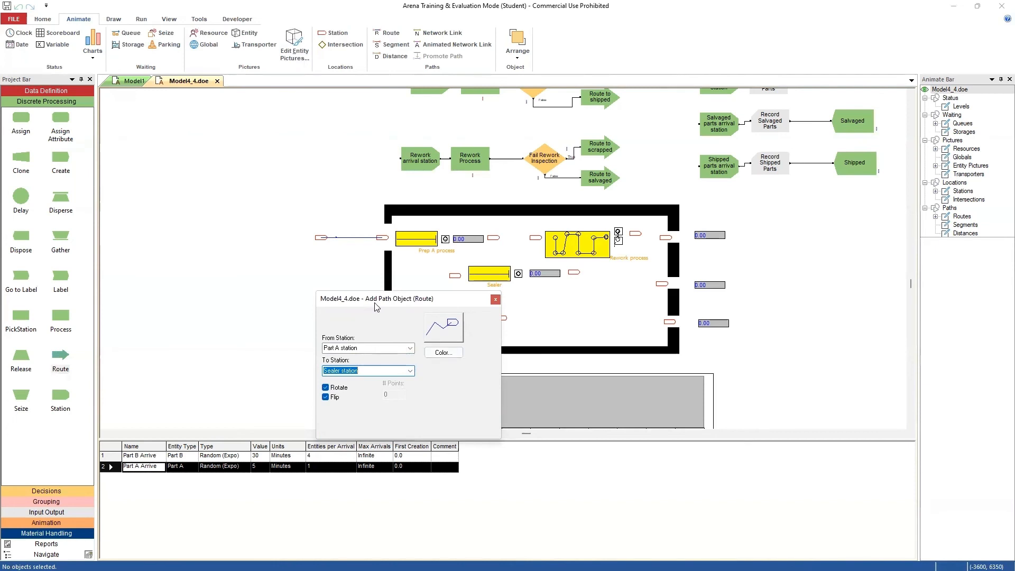
{"action": "left_click_drag", "start_coordinate": [376, 307], "coordinate": [400, 355]}
{"action": "left_click", "coordinate": [494, 238]}
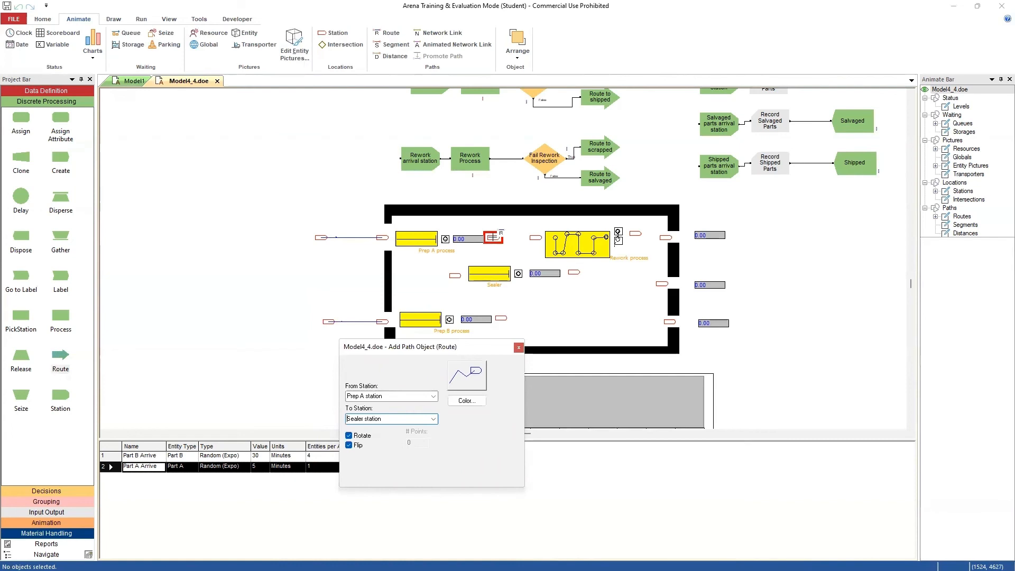
{"action": "left_click", "coordinate": [493, 239]}
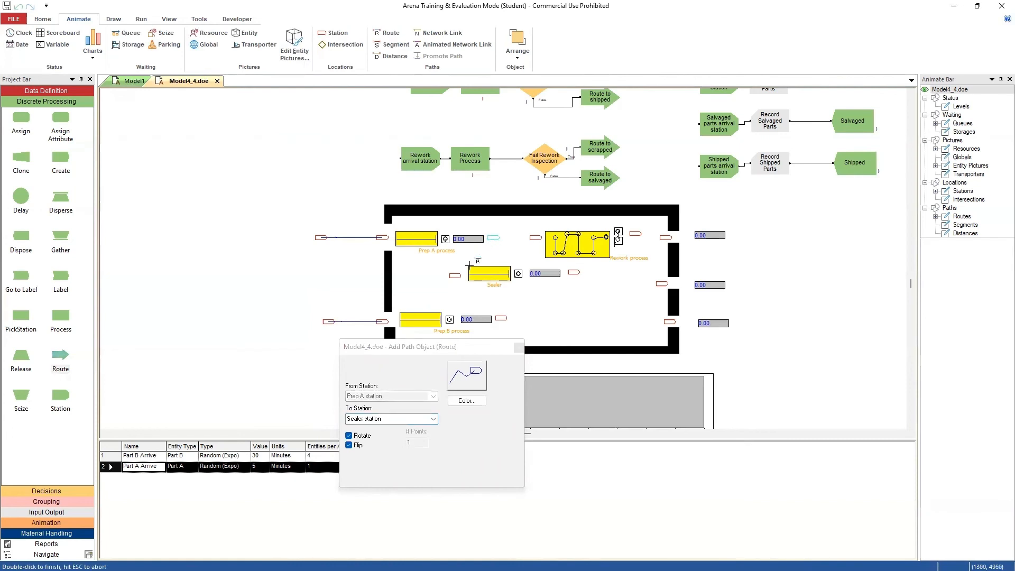
{"action": "left_click", "coordinate": [455, 276]}
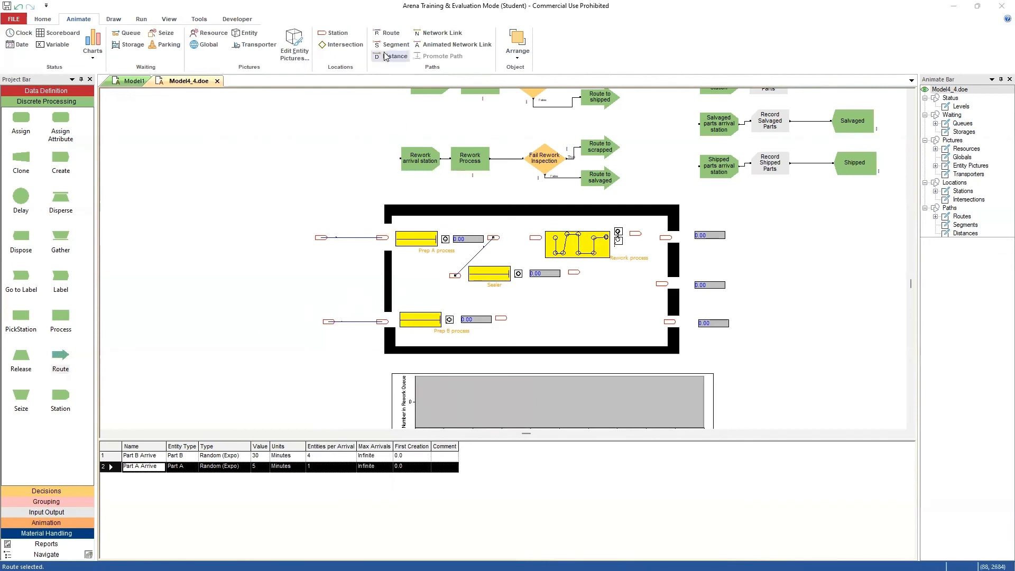
Add an animated route from Prep B station to Sealer station, ending at the marker before the Sealer
{"action": "left_click", "coordinate": [385, 33]}
{"action": "left_click", "coordinate": [429, 396]}
{"action": "left_click", "coordinate": [432, 396]}
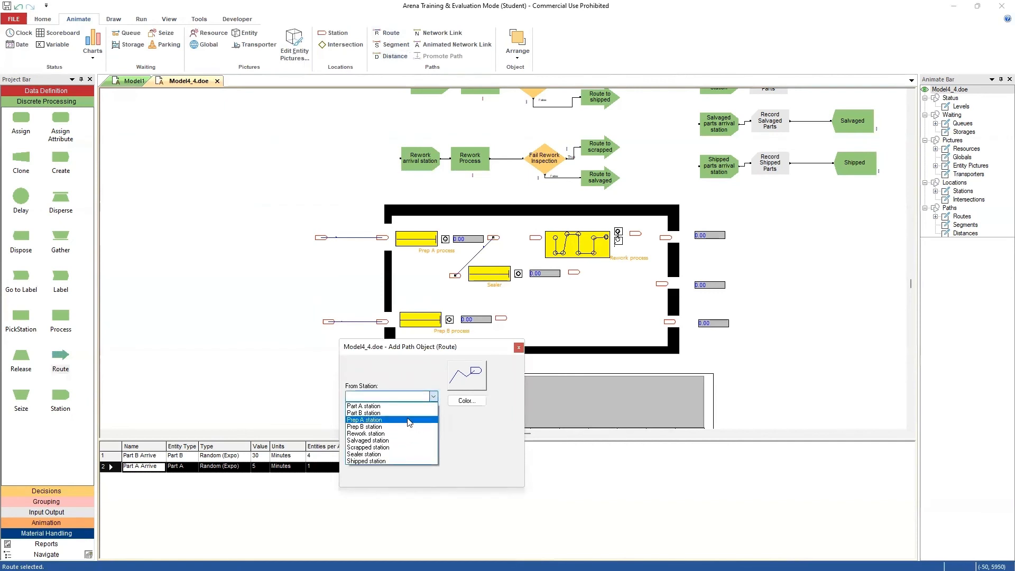
{"action": "left_click", "coordinate": [409, 427]}
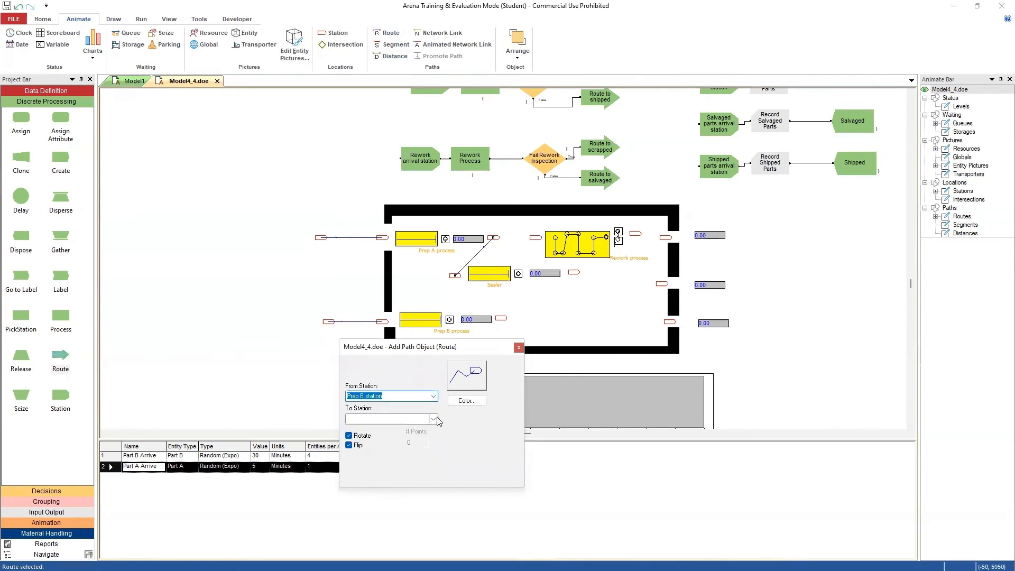
{"action": "left_click", "coordinate": [435, 419]}
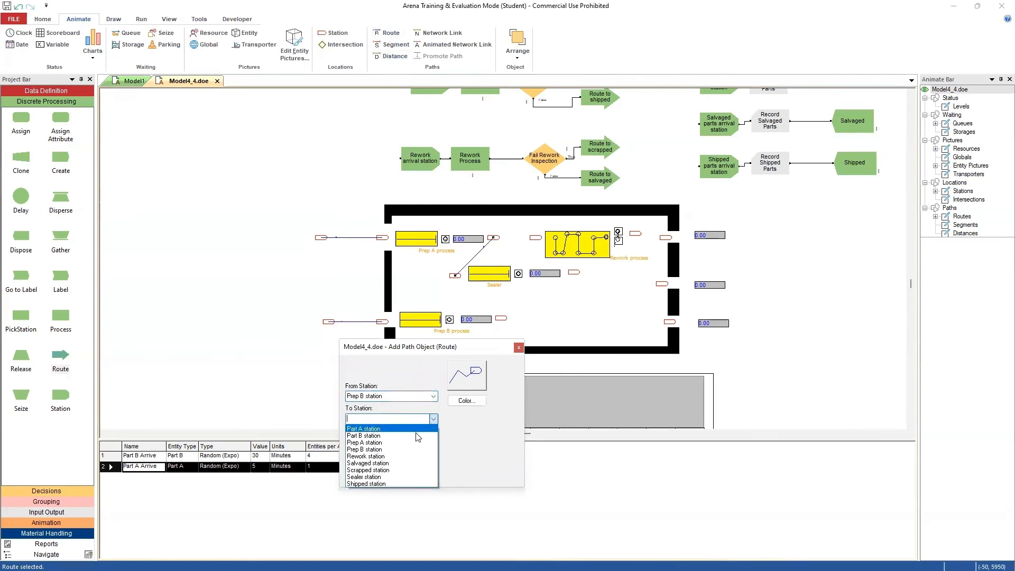
{"action": "left_click", "coordinate": [387, 477]}
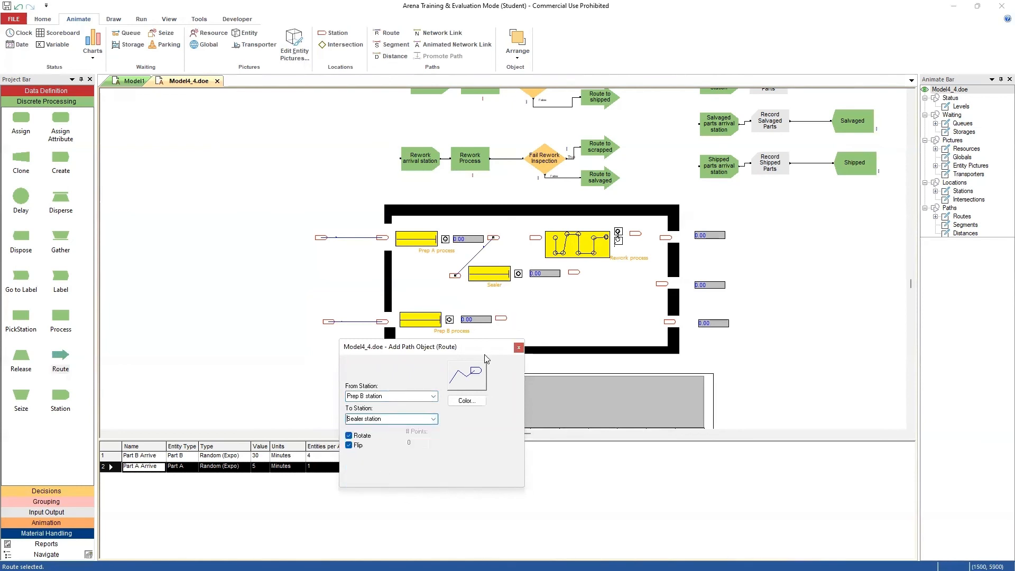
{"action": "left_click", "coordinate": [497, 316]}
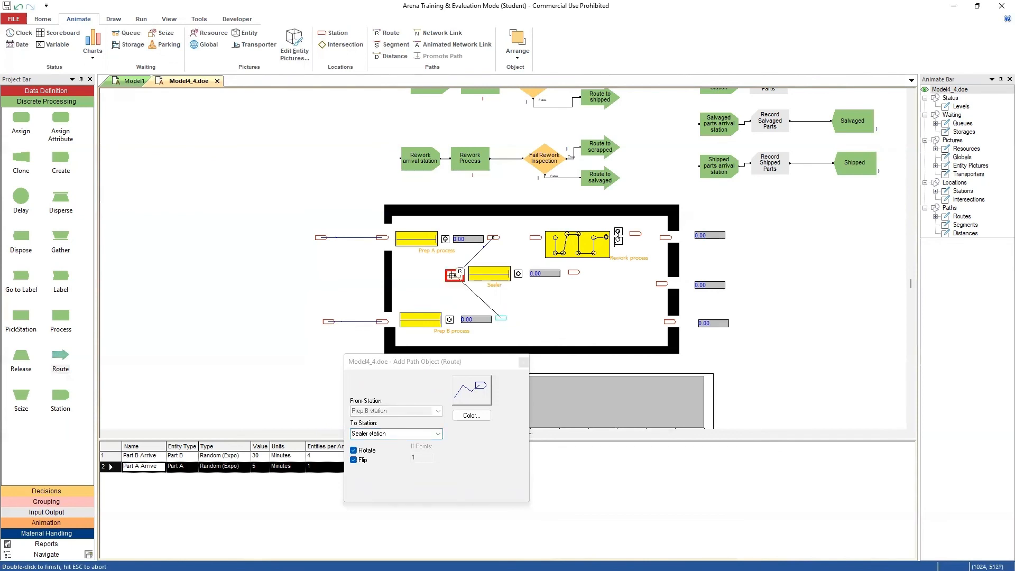
{"action": "left_click", "coordinate": [455, 275]}
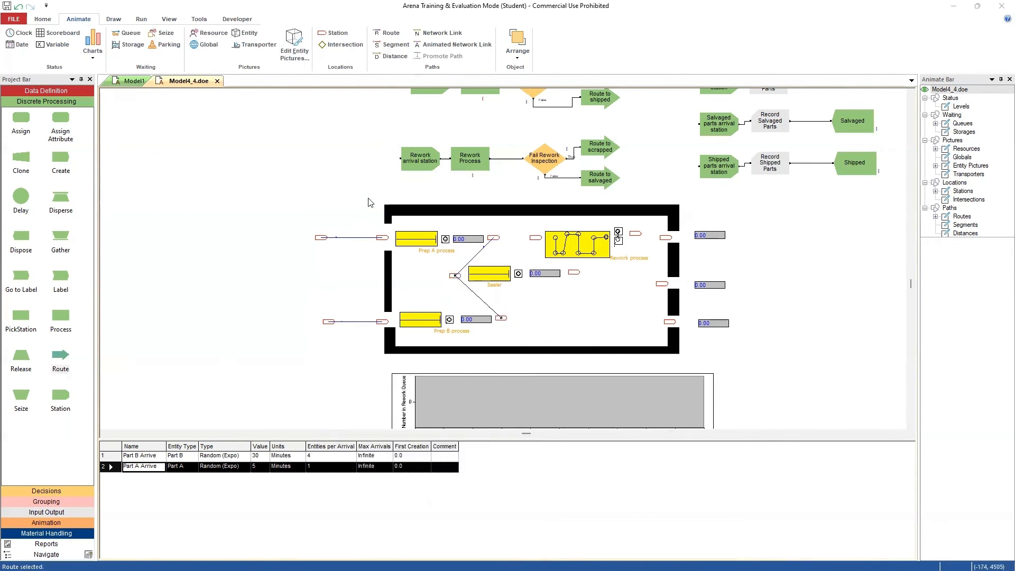
Add an animated route from Sealer station to Rework station, starting after the Sealer and ending at the marker before the Rework process
{"action": "left_click", "coordinate": [389, 33]}
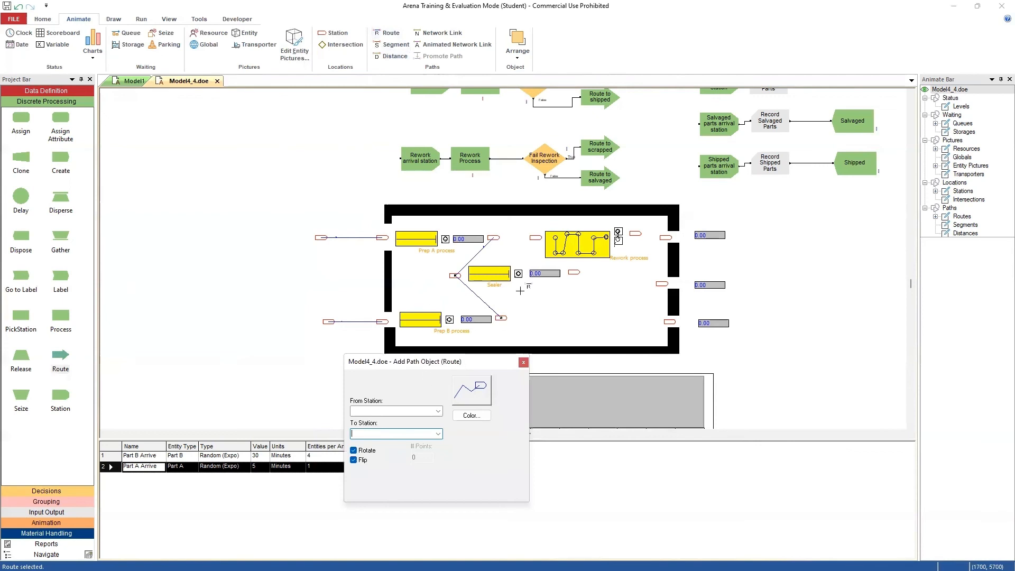
{"action": "left_click", "coordinate": [437, 411]}
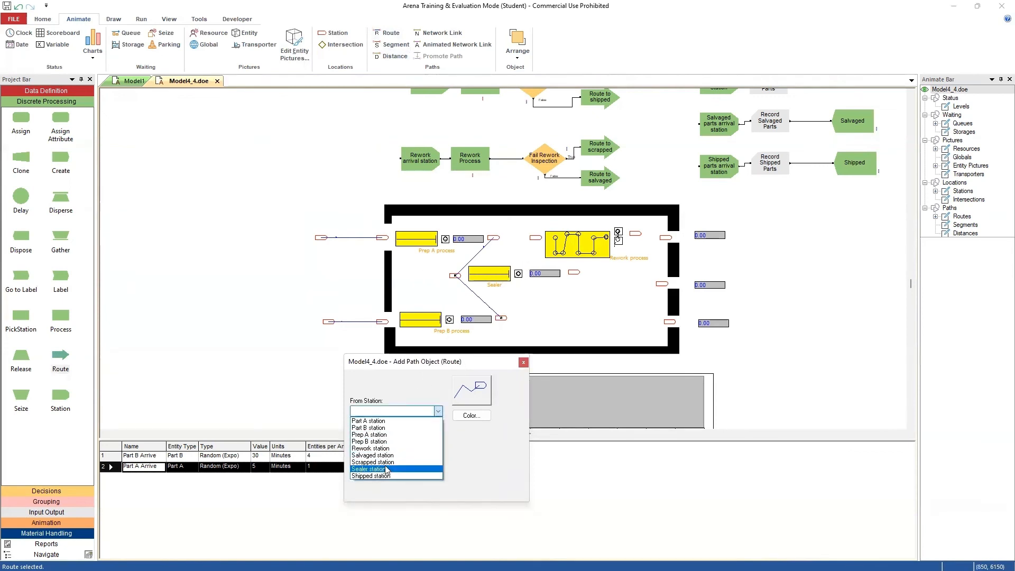
{"action": "left_click", "coordinate": [387, 469]}
{"action": "left_click", "coordinate": [437, 434]}
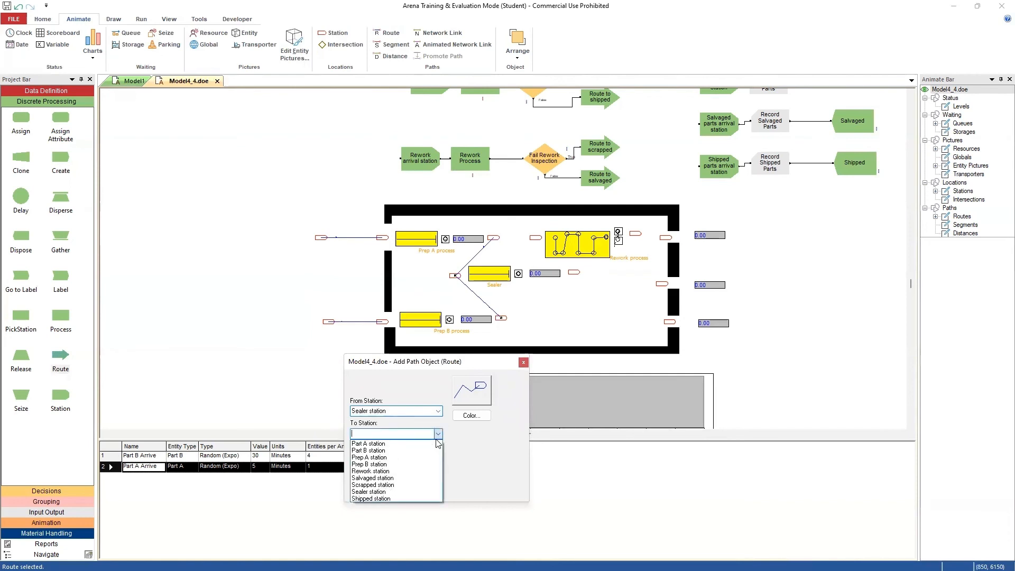
{"action": "left_click", "coordinate": [387, 471]}
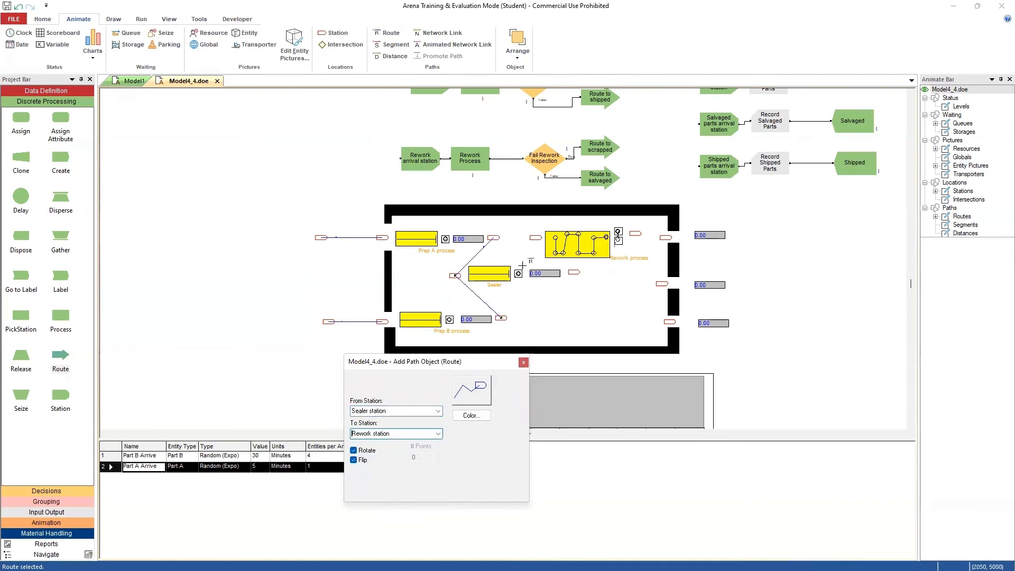
{"action": "left_click", "coordinate": [574, 271]}
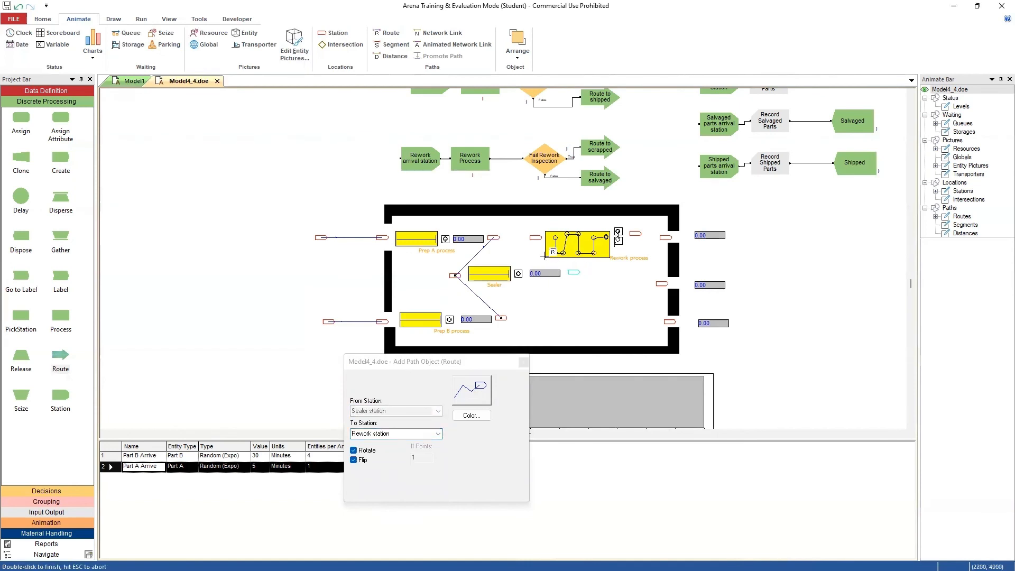
{"action": "left_click", "coordinate": [535, 237]}
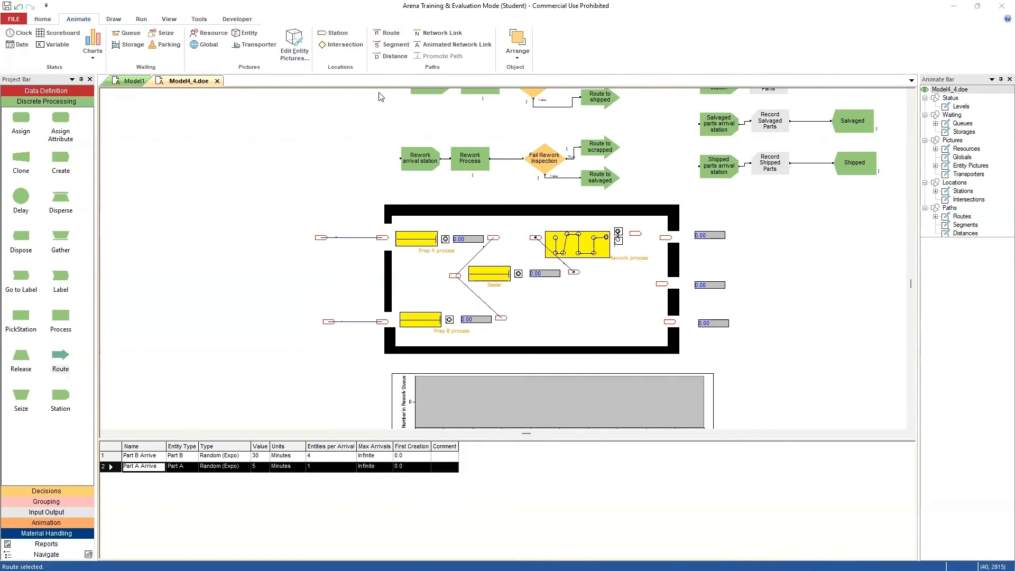
Add an animated route from the Rework station marker after the Rework process to Scrapped station at the building's upper exit
{"action": "left_click", "coordinate": [388, 32]}
{"action": "left_click", "coordinate": [639, 233]}
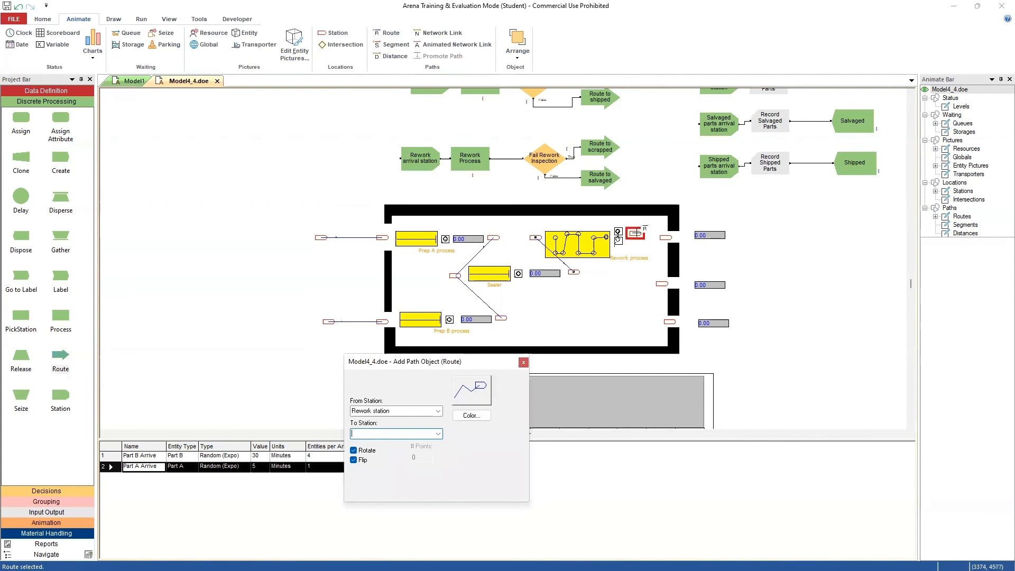
{"action": "left_click", "coordinate": [635, 233]}
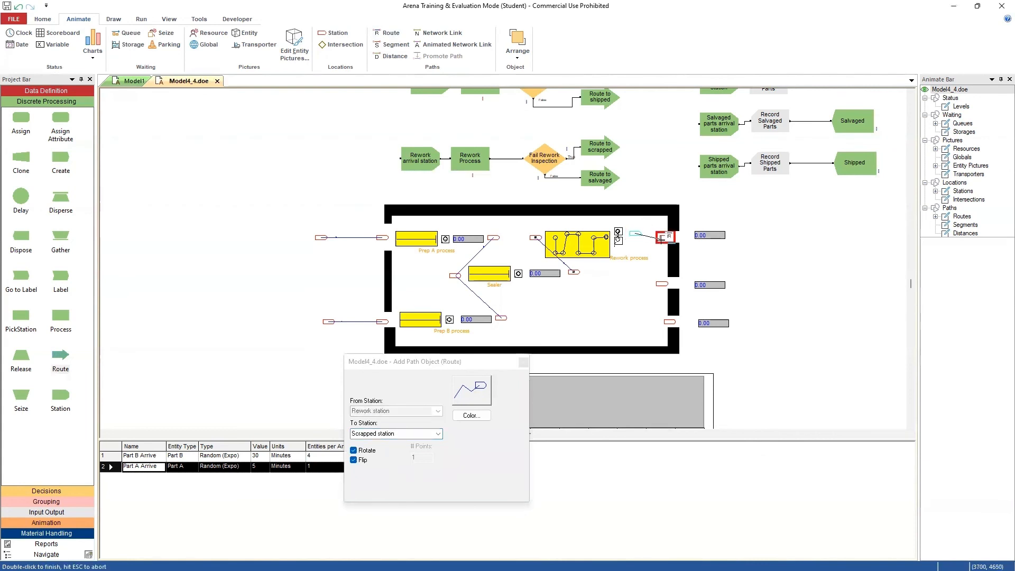
{"action": "left_click", "coordinate": [664, 237]}
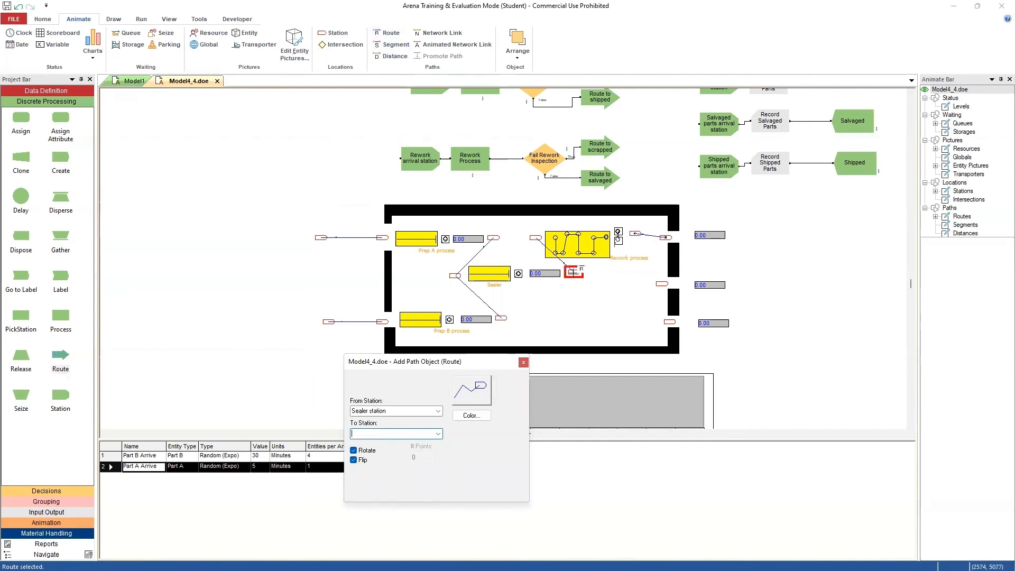
Add animated routes from Sealer station to the lower exit marker and from Rework station to the middle exit marker
{"action": "left_click", "coordinate": [573, 272]}
{"action": "left_click", "coordinate": [670, 321]}
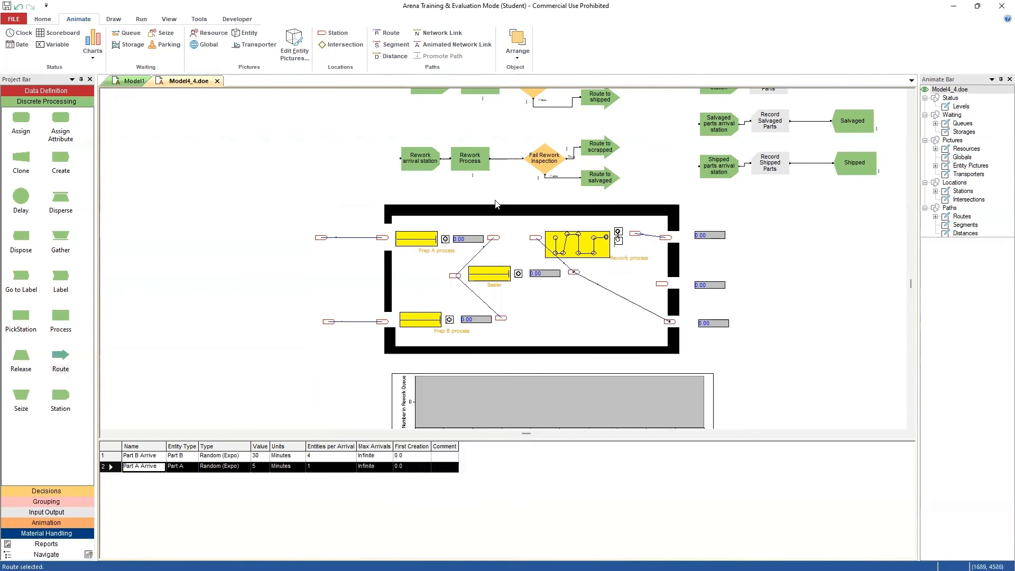
{"action": "left_click", "coordinate": [389, 33]}
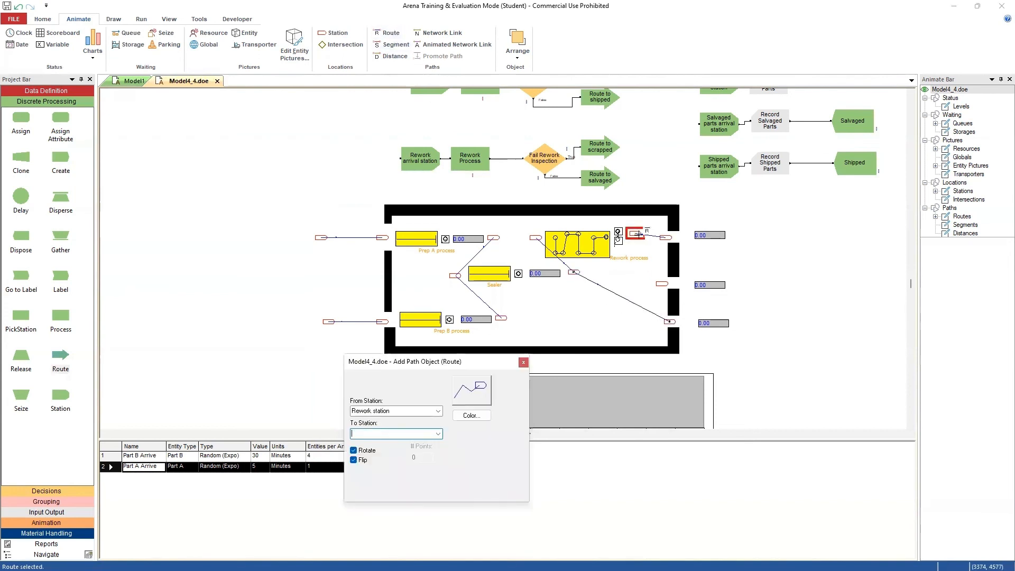
{"action": "left_click", "coordinate": [635, 234]}
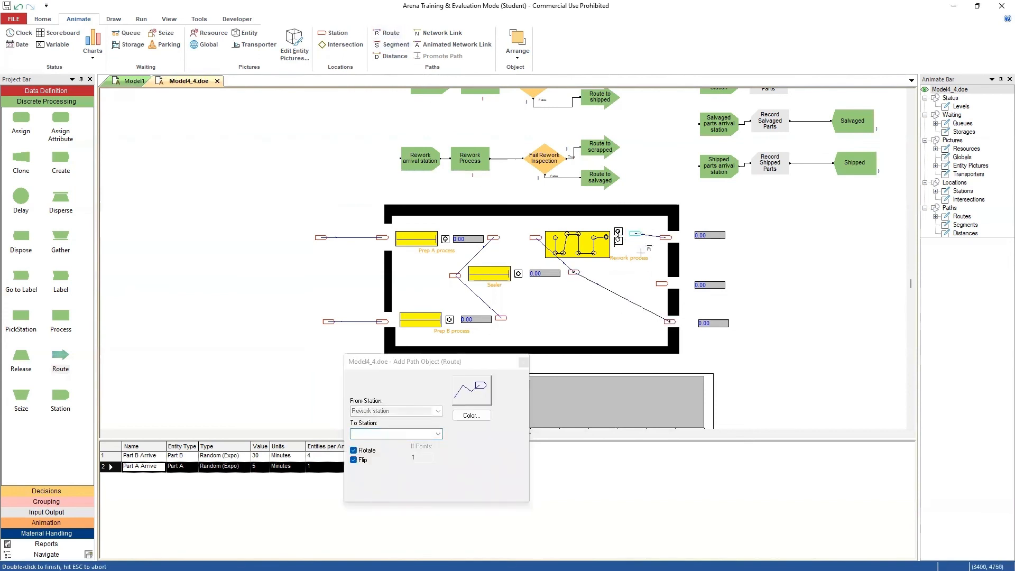
{"action": "left_click", "coordinate": [660, 284]}
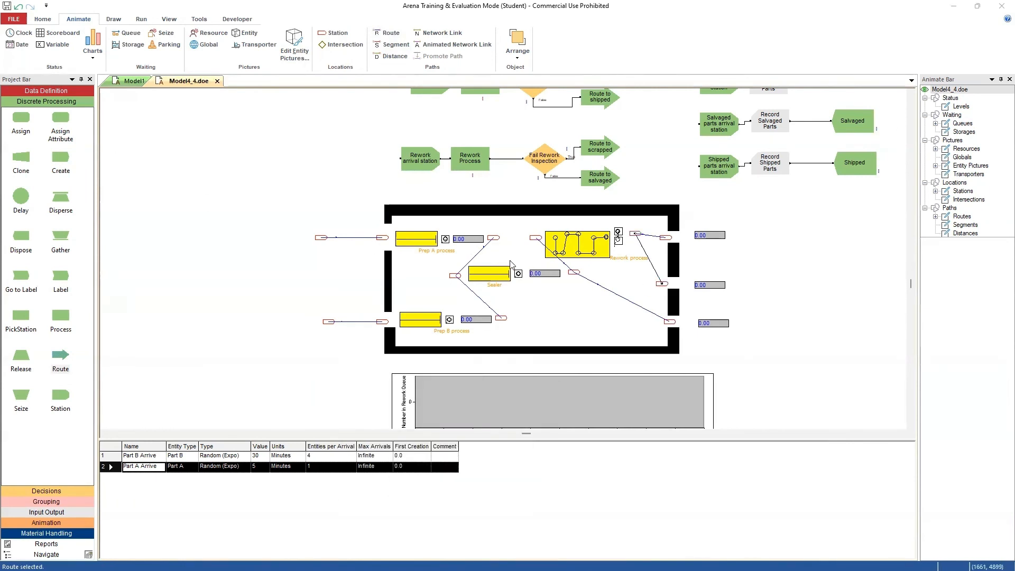
Set the Prep A station to Sealer station route to 4 points and bend it by moving its two intermediate points
{"action": "double_click", "coordinate": [480, 255]}
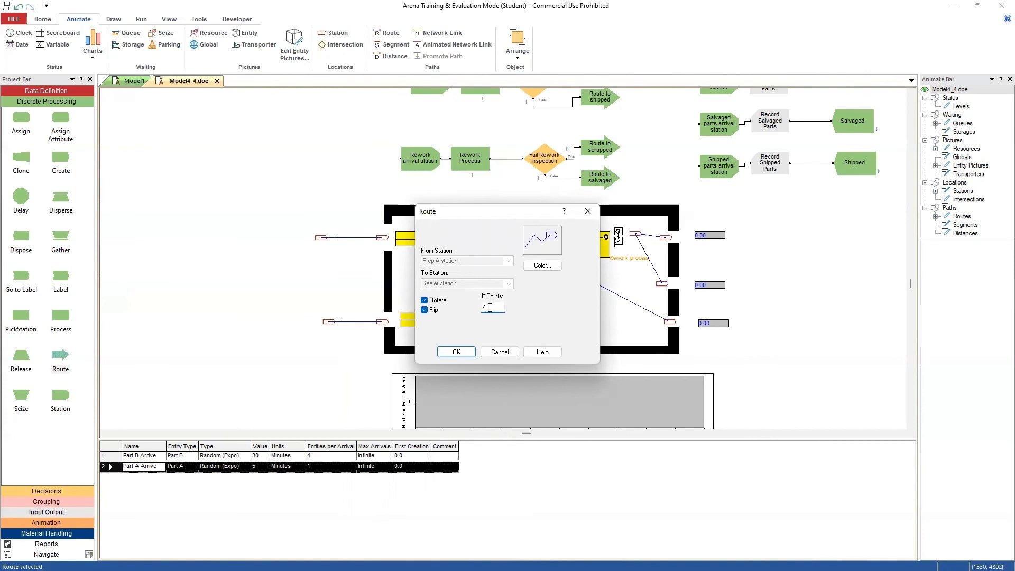
{"action": "left_click", "coordinate": [456, 352]}
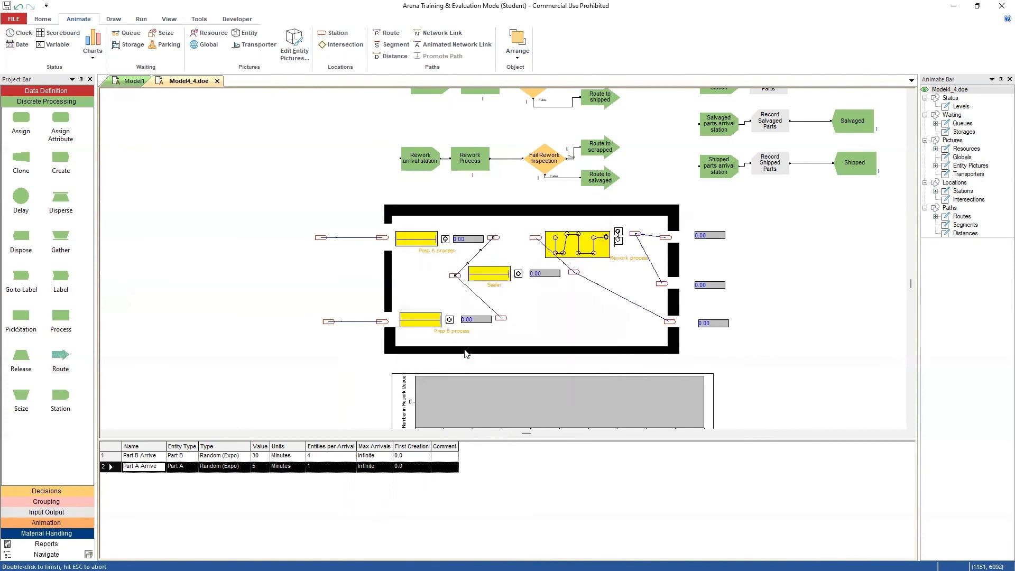
{"action": "left_click", "coordinate": [467, 244]}
{"action": "double_click", "coordinate": [454, 257]}
{"action": "left_click_drag", "start_coordinate": [468, 245], "coordinate": [453, 261]}
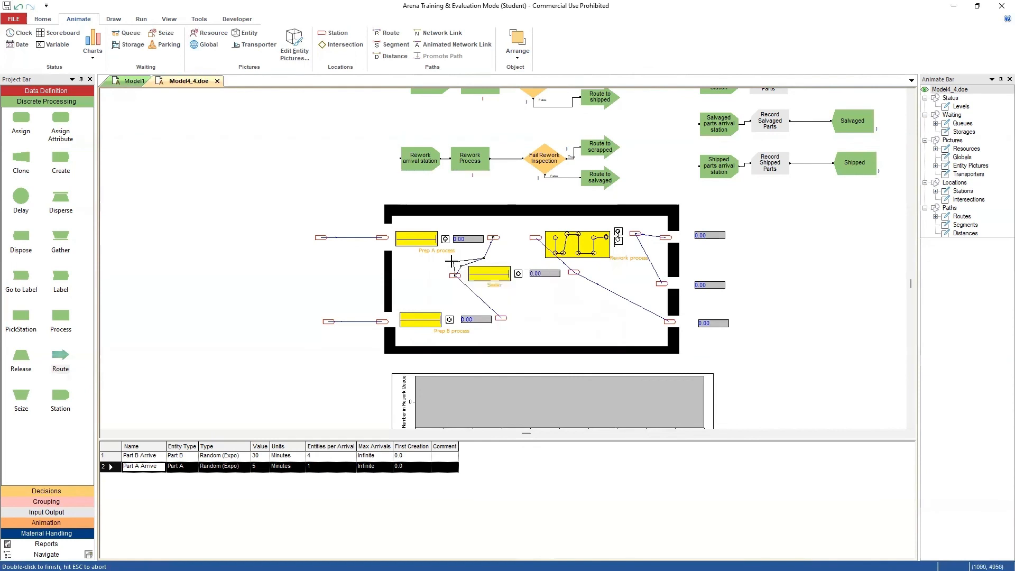
{"action": "left_click", "coordinate": [516, 263]}
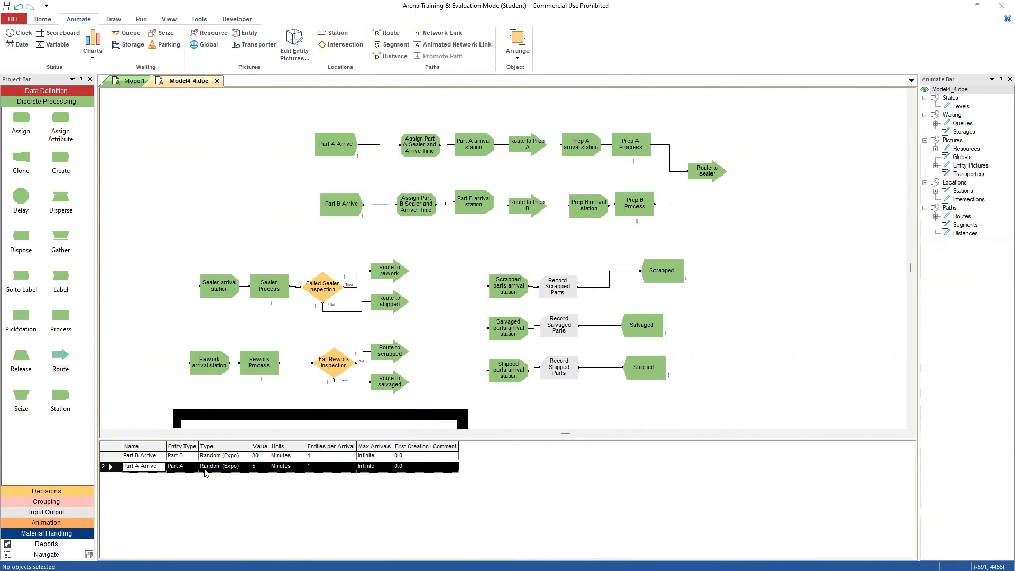
Open the entity picture editor and duplicate the B blue picture in the model's picture list
{"action": "left_click", "coordinate": [136, 457]}
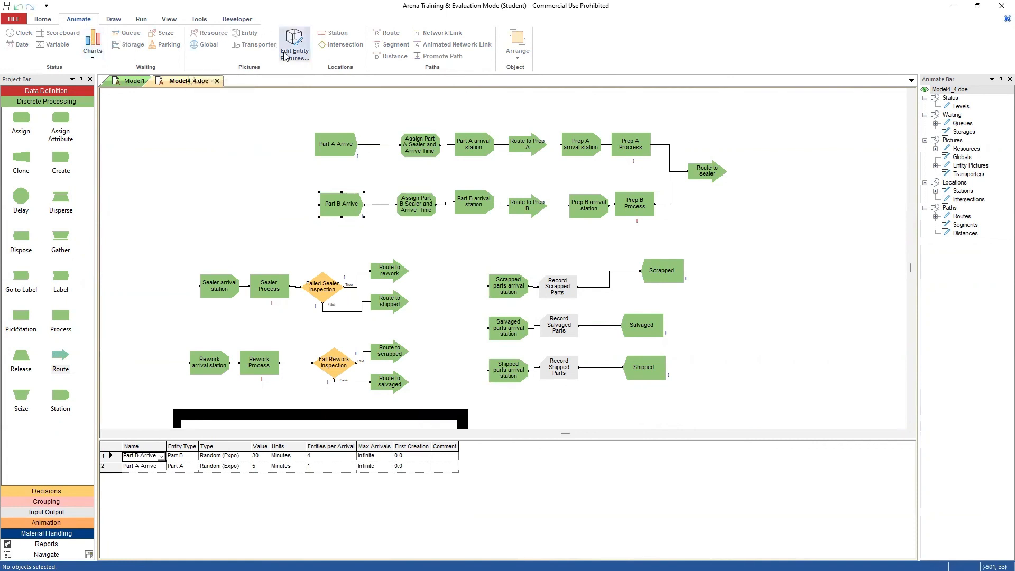
{"action": "left_click", "coordinate": [296, 48]}
{"action": "scroll", "coordinate": [195, 235], "scroll_direction": "down", "scroll_amount": 2}
{"action": "scroll", "coordinate": [195, 235], "scroll_direction": "down", "scroll_amount": 2}
{"action": "left_click", "coordinate": [192, 193]}
{"action": "left_click", "coordinate": [133, 159]}
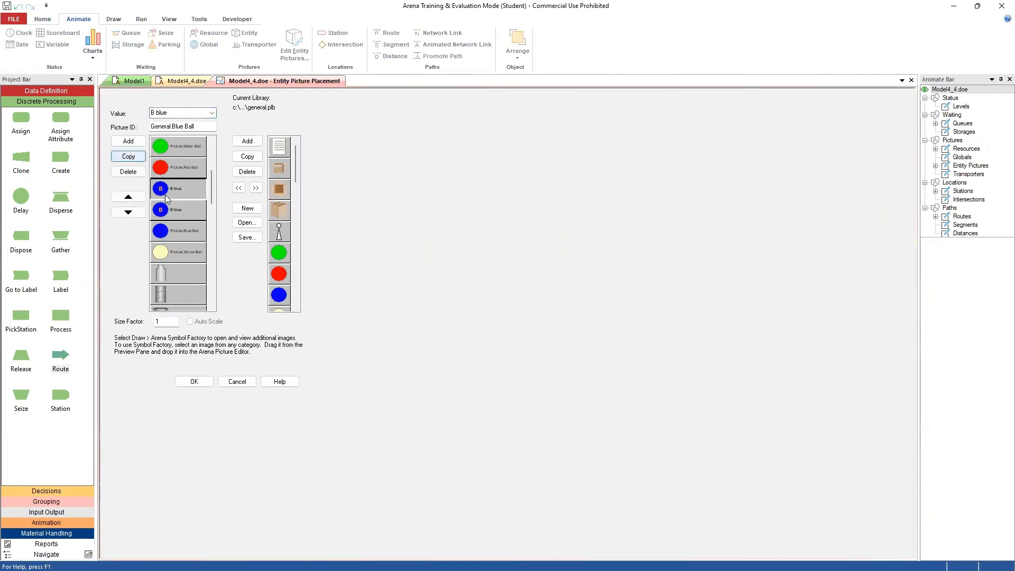
Edit one B blue picture by pasting three more copies of the lettered ball to form a two-by-two group
{"action": "double_click", "coordinate": [175, 195]}
{"action": "left_click", "coordinate": [102, 94]}
{"action": "left_click_drag", "start_coordinate": [172, 159], "coordinate": [181, 167]}
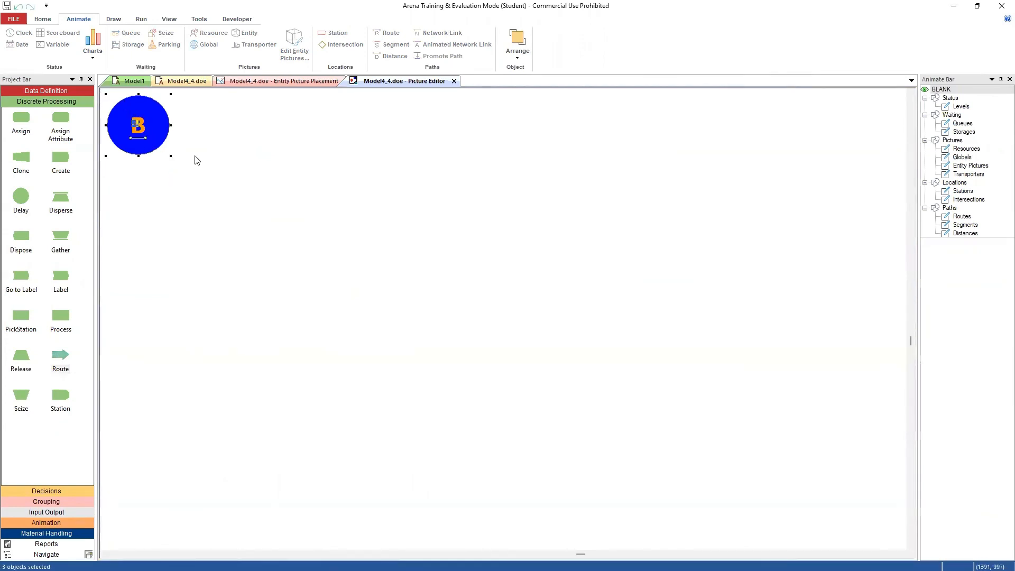
{"action": "key", "text": "ctrl+v"}
{"action": "left_click", "coordinate": [169, 93]}
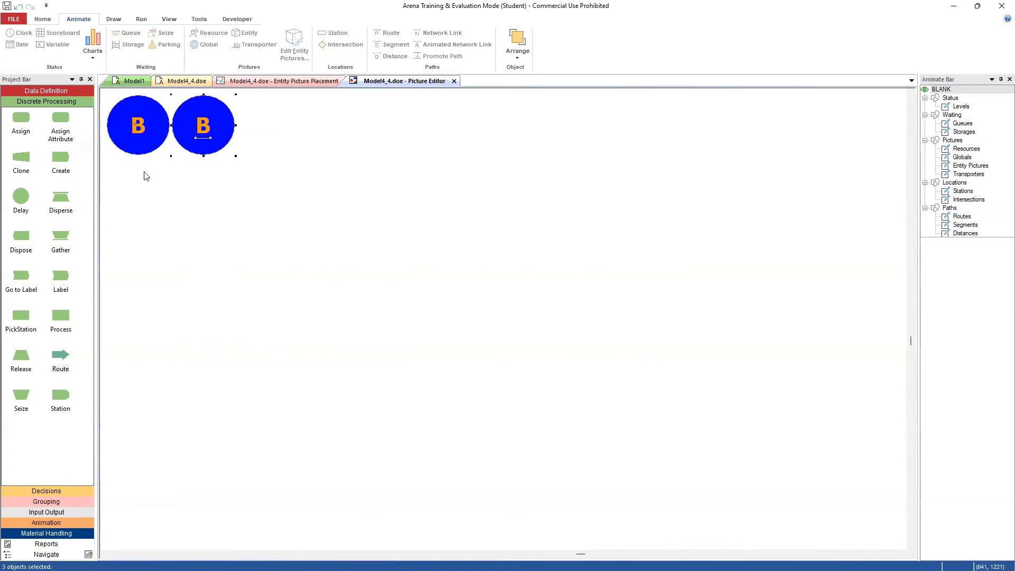
{"action": "key", "text": "ctrl+v"}
{"action": "left_click", "coordinate": [105, 156]}
{"action": "key", "text": "ctrl+v"}
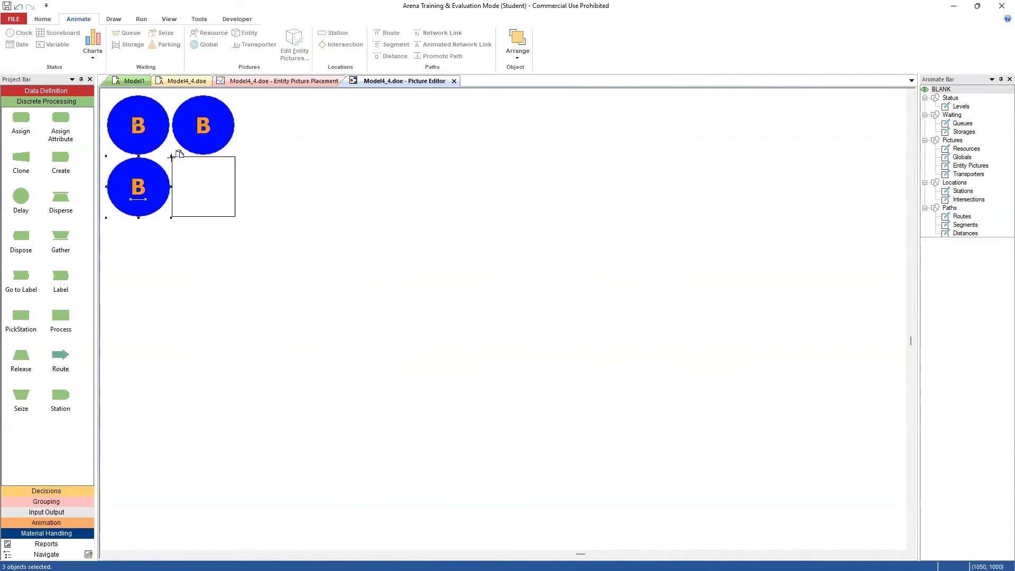
{"action": "left_click", "coordinate": [171, 156]}
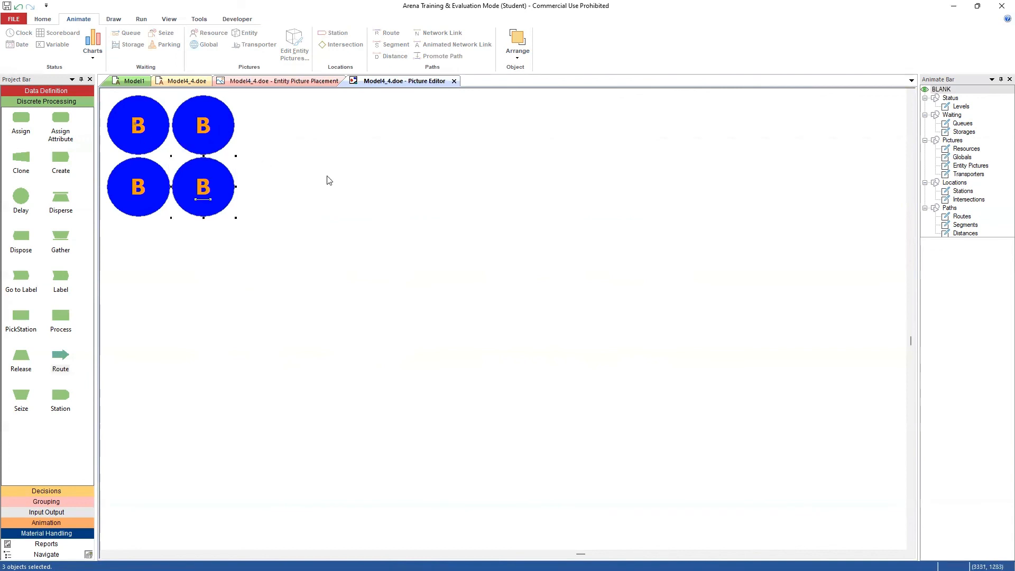
Name the four-ball picture B blue1 and make it the initial picture of entity type Part B
{"action": "left_click", "coordinate": [453, 81]}
{"action": "left_click", "coordinate": [184, 112]}
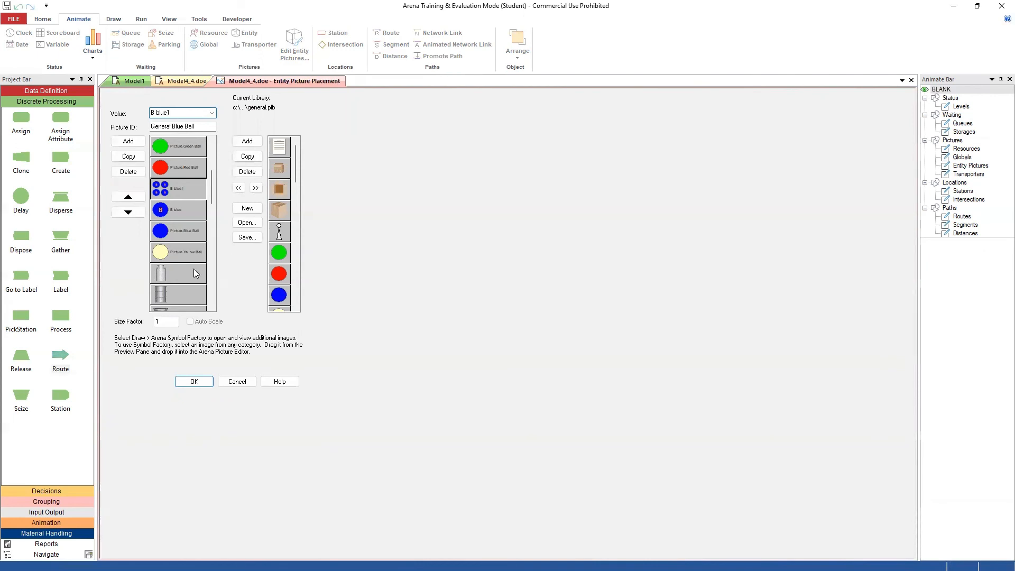
{"action": "left_click", "coordinate": [194, 381]}
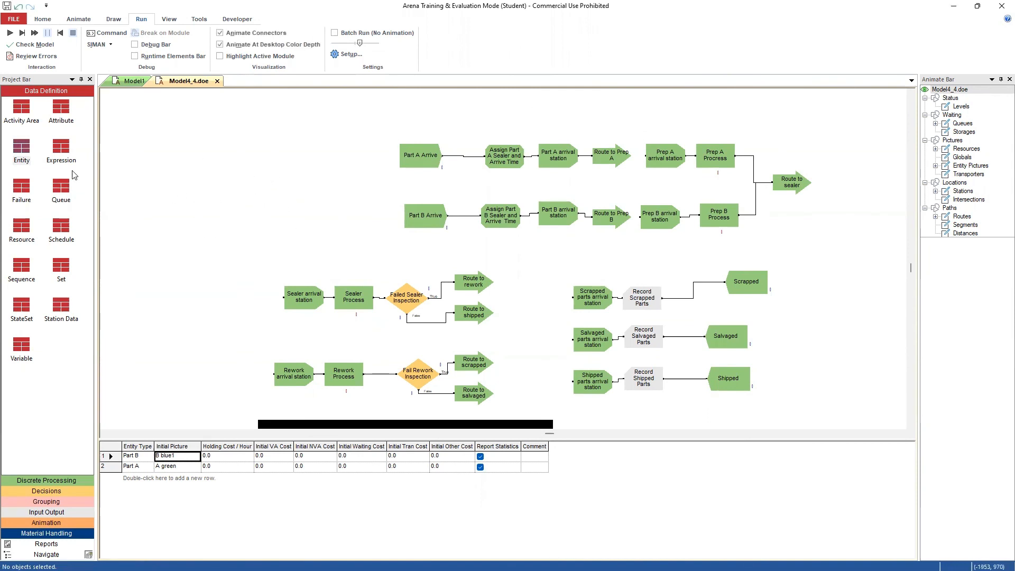
{"action": "left_click", "coordinate": [21, 150]}
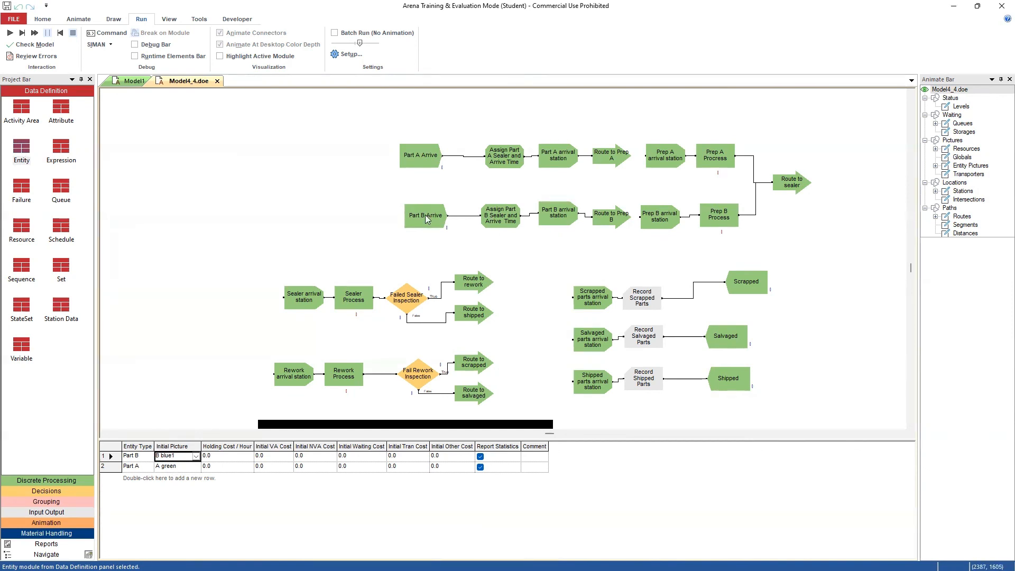
Shift the modules from Part B Arrive through Prep B arrival station leftward and insert an Assign module before Prep B Process
{"action": "left_click_drag", "start_coordinate": [388, 198], "coordinate": [640, 230]}
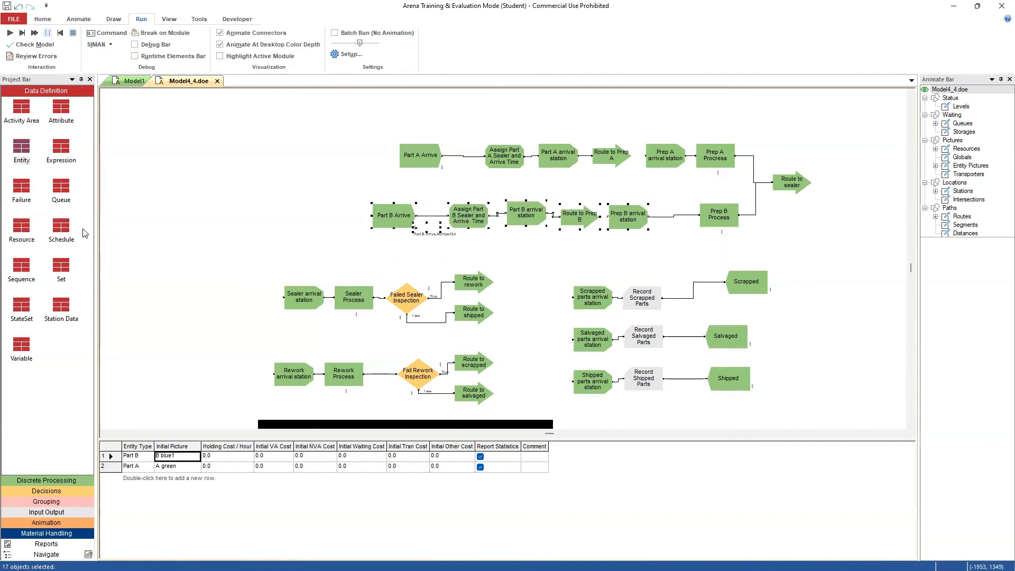
{"action": "left_click", "coordinate": [56, 478]}
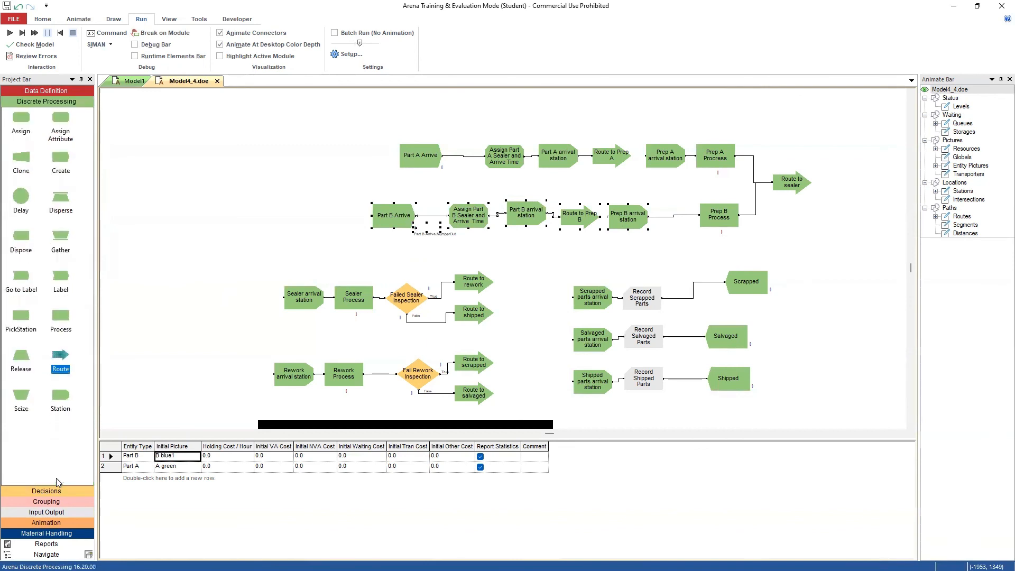
{"action": "left_click", "coordinate": [21, 127]}
{"action": "left_click_drag", "start_coordinate": [22, 127], "coordinate": [655, 224]}
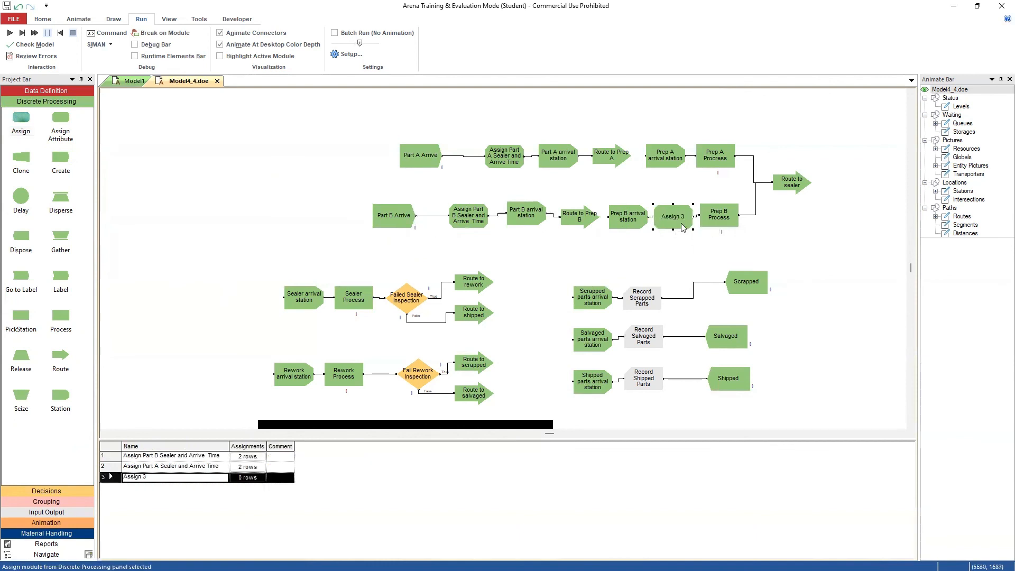
Name the new Assign module Assign picture and give it an Entity Picture assignment of B blue
{"action": "double_click", "coordinate": [681, 221]}
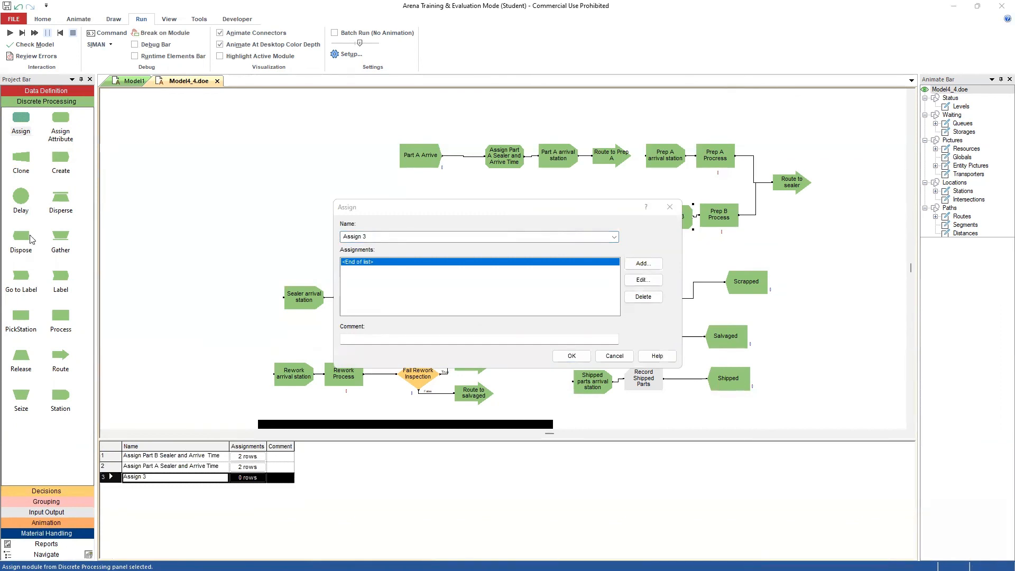
{"action": "left_click", "coordinate": [371, 237]}
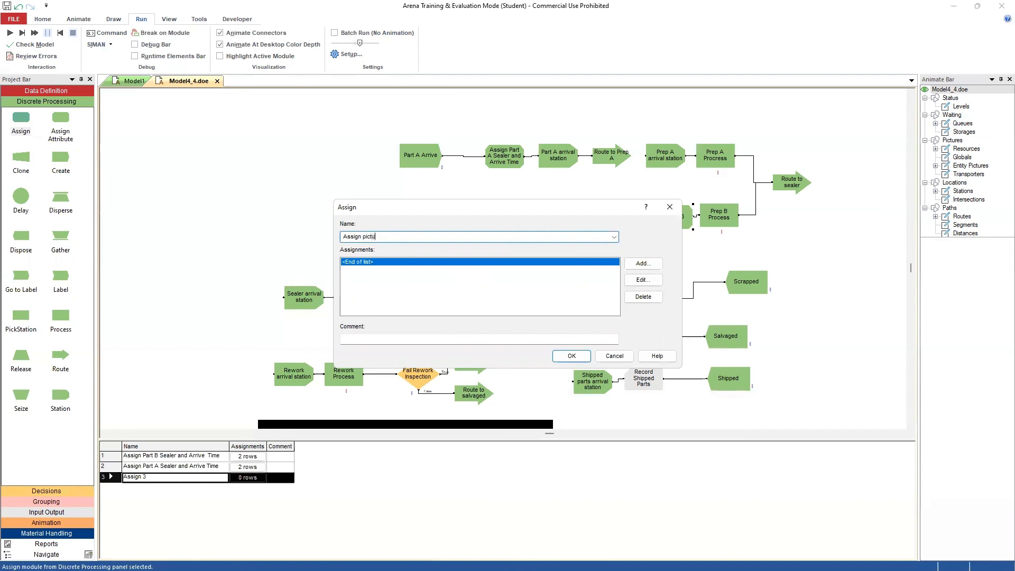
{"action": "left_click", "coordinate": [651, 267]}
{"action": "left_click", "coordinate": [417, 274]}
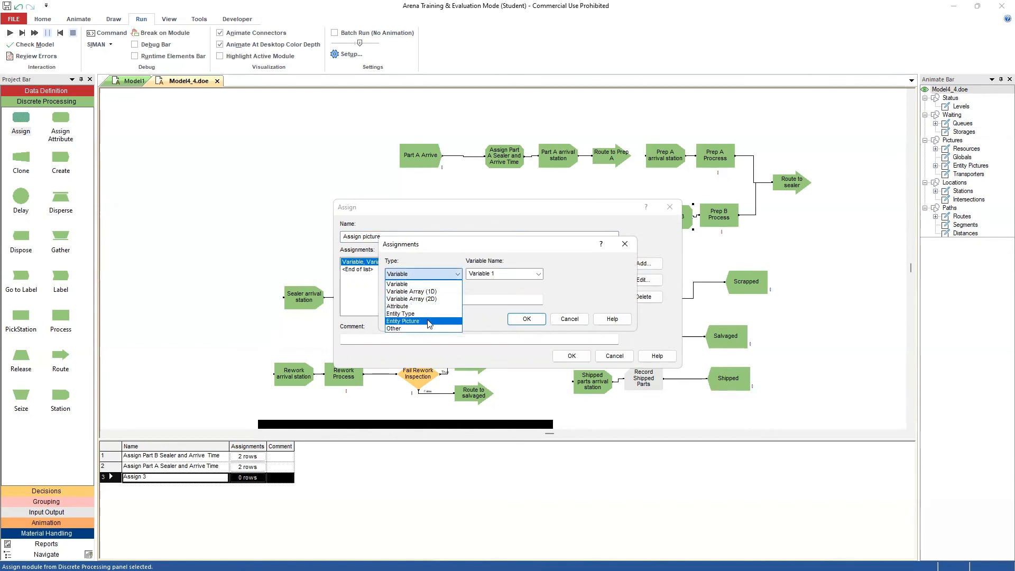
{"action": "left_click", "coordinate": [428, 321]}
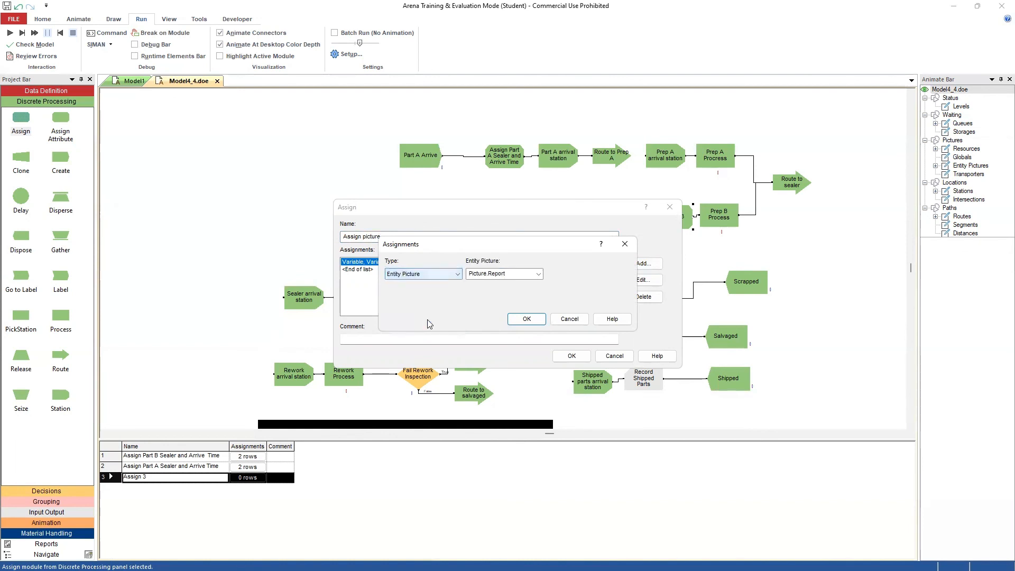
{"action": "left_click", "coordinate": [503, 274]}
{"action": "type", "text": "B blue"}
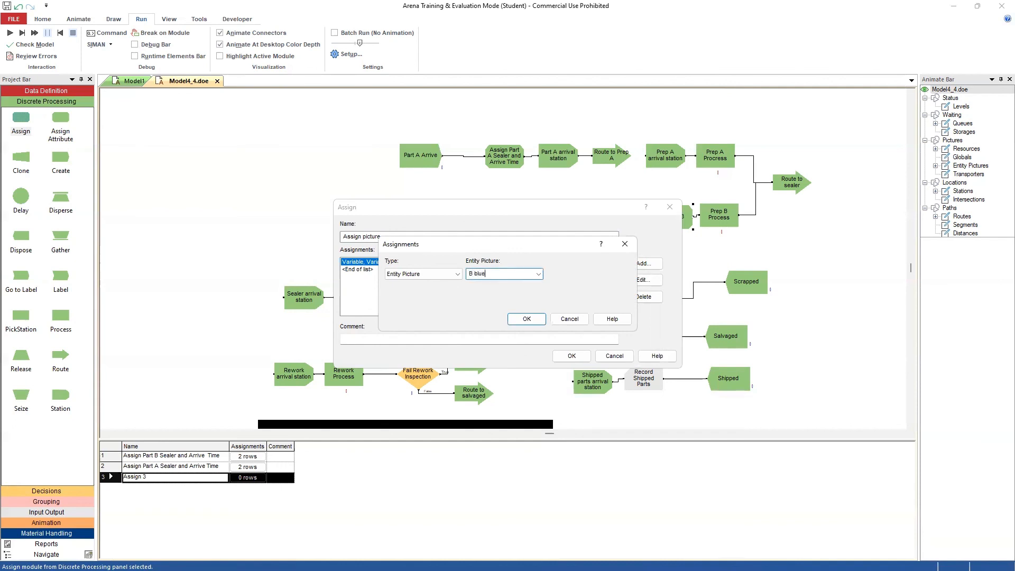
{"action": "left_click", "coordinate": [514, 318]}
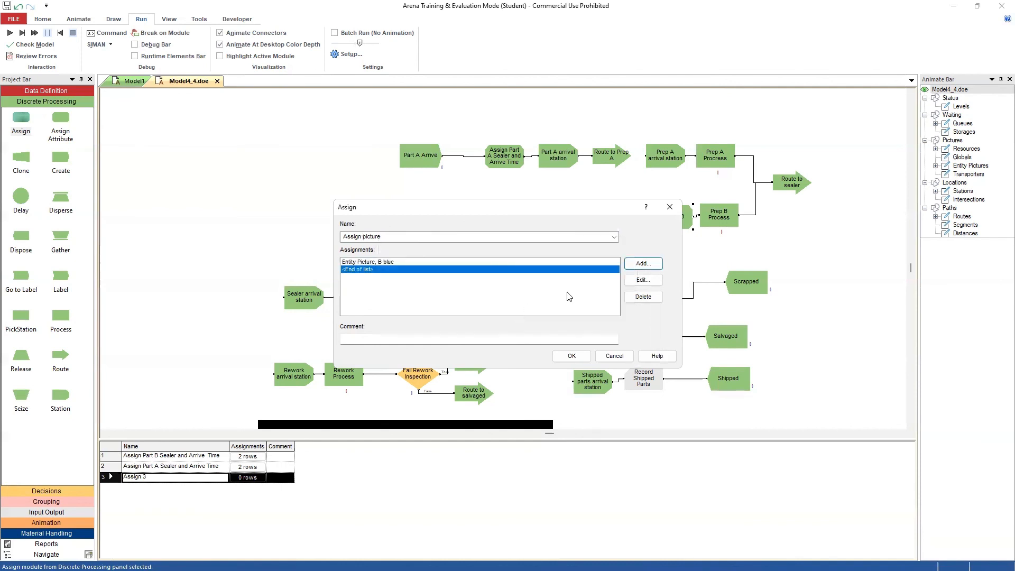
{"action": "left_click", "coordinate": [571, 356]}
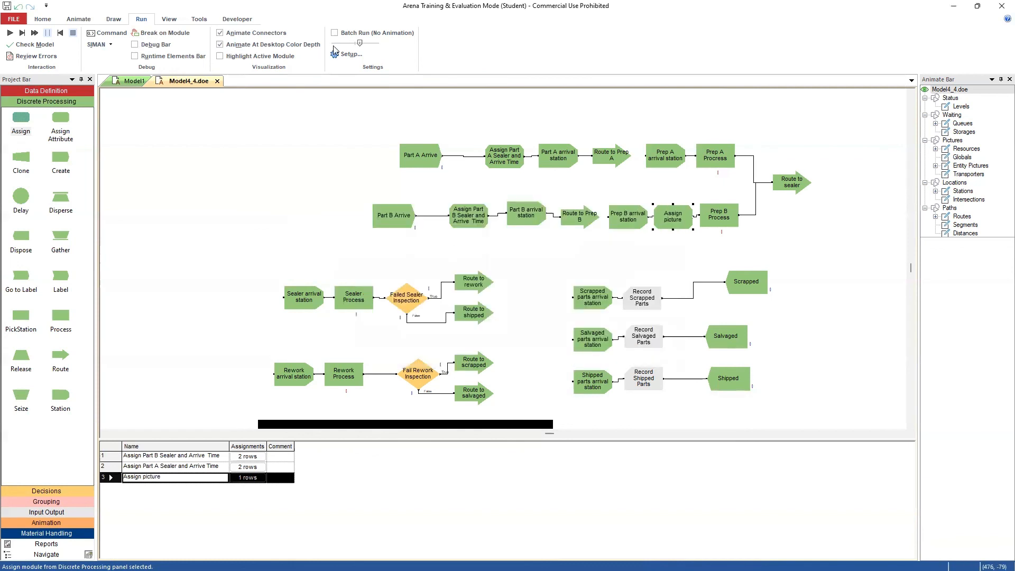
Run the model at an animation speed factor of about 2.67, watch the part transfers in the building, and end the run
{"action": "left_click", "coordinate": [10, 32]}
{"action": "scroll", "coordinate": [246, 104], "scroll_direction": "down", "scroll_amount": 2}
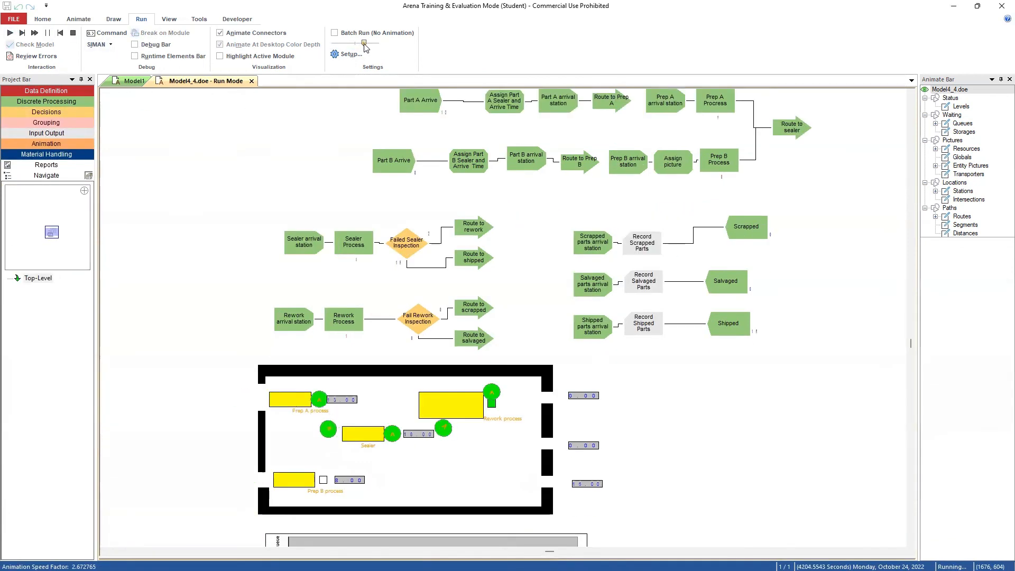
{"action": "left_click_drag", "start_coordinate": [359, 43], "coordinate": [364, 47]}
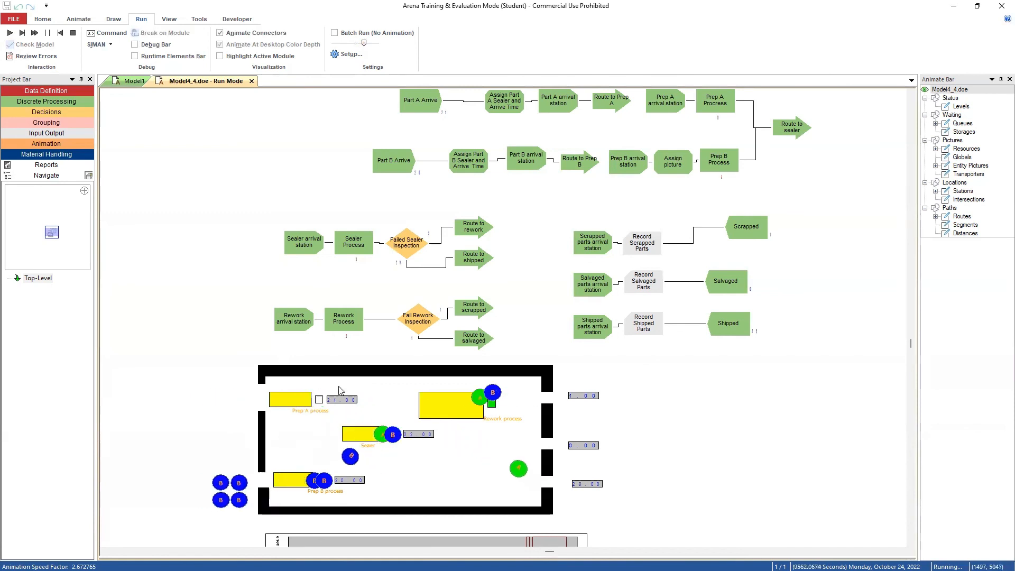
{"action": "left_click", "coordinate": [72, 33]}
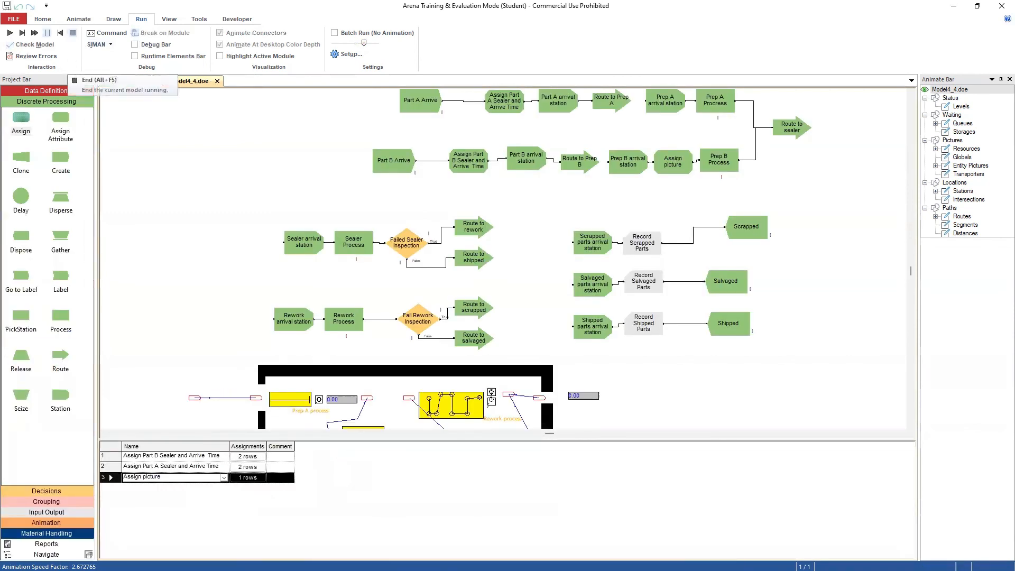